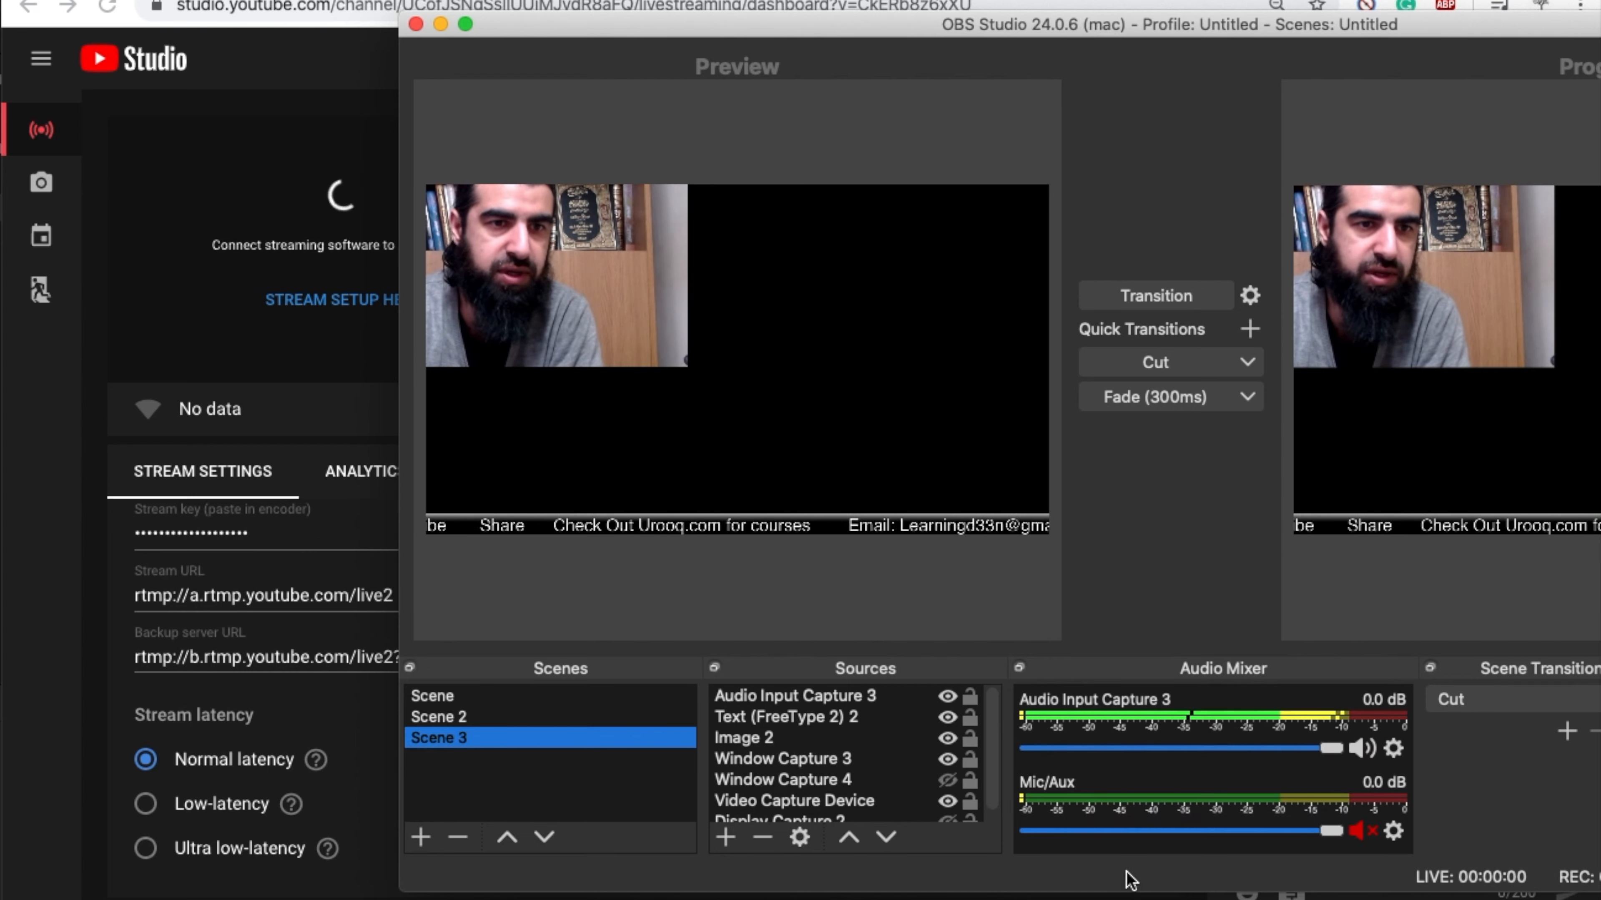
# Bring the whole streaming window into view and preview Scene, Scene 2 and Scene 3 to compare their layouts
pyautogui.moveTo(1544, 33); pyautogui.dragTo(1189, 2)
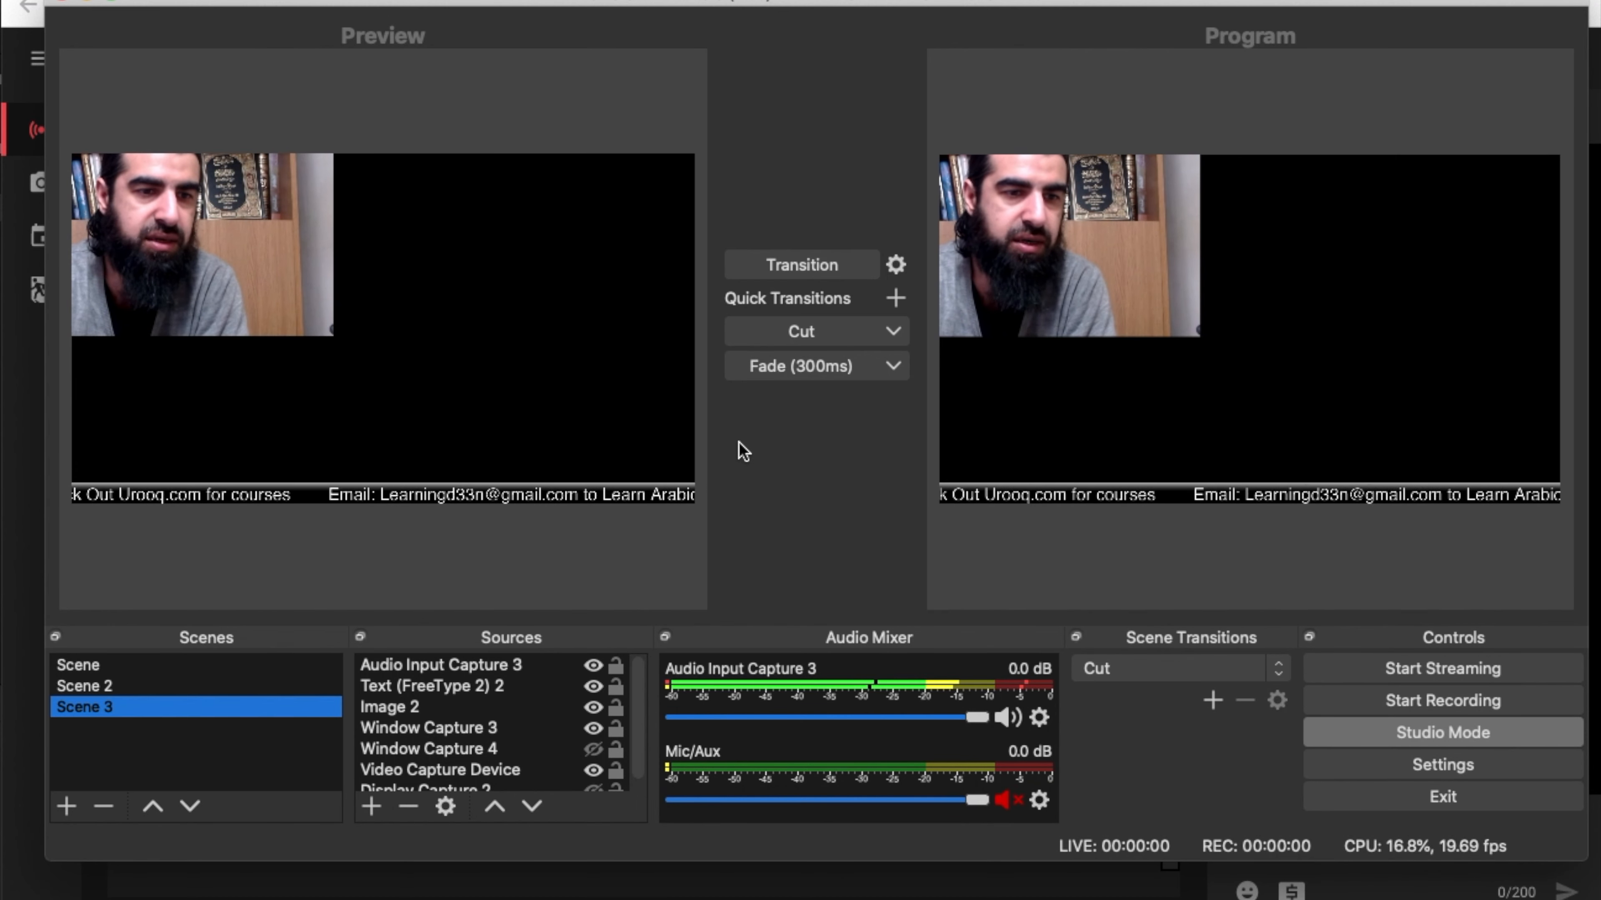
pyautogui.click(136, 664)
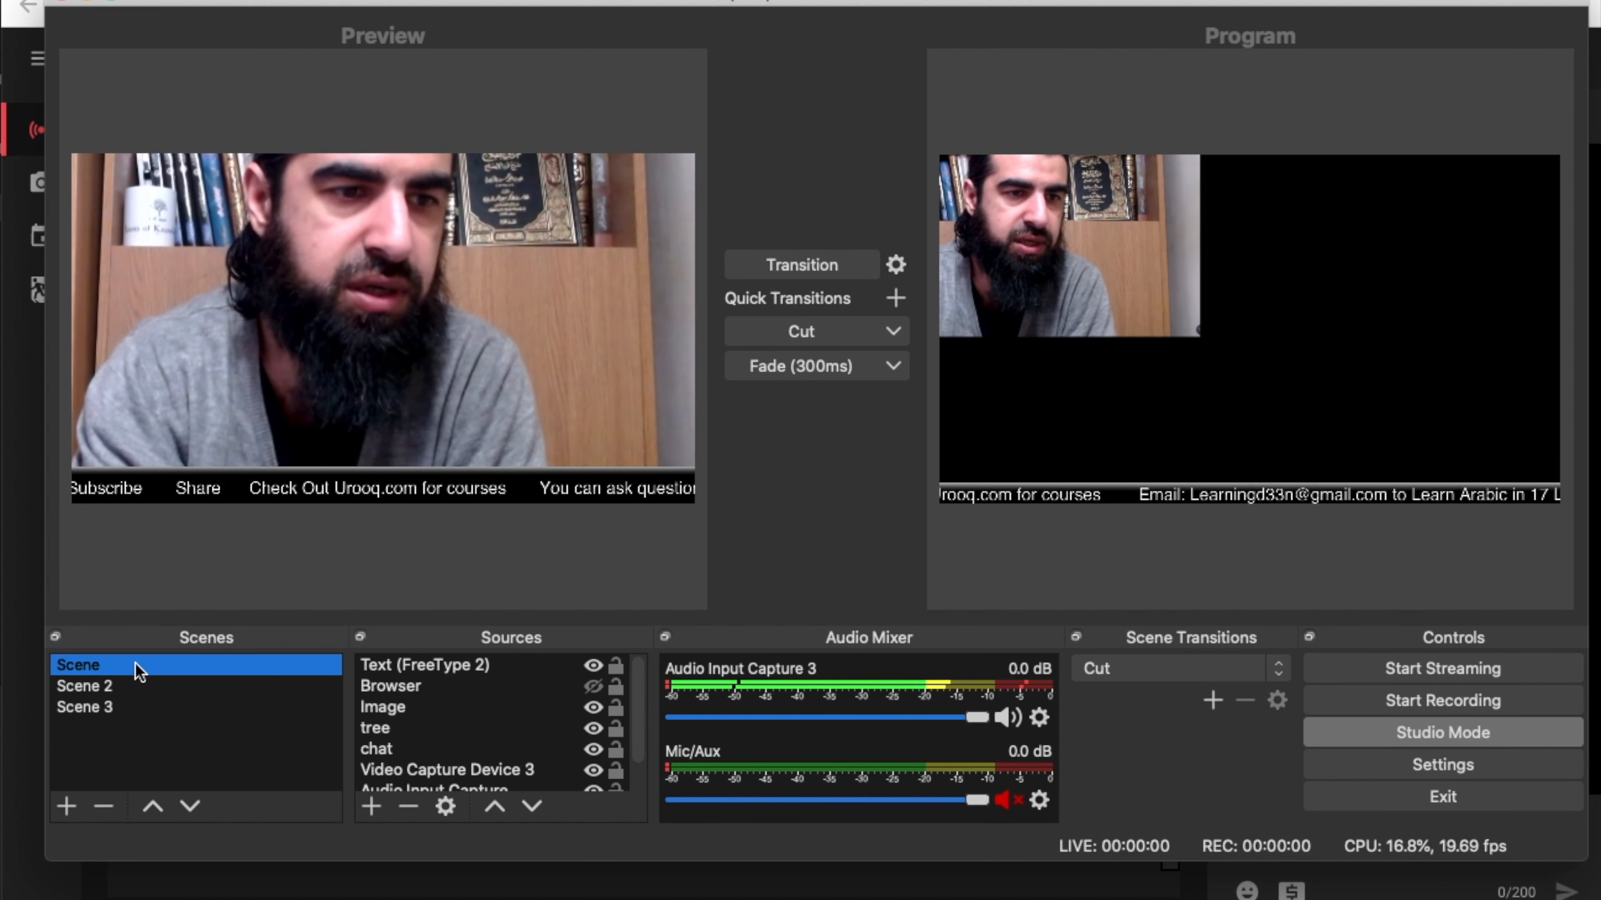
pyautogui.click(131, 689)
pyautogui.click(126, 705)
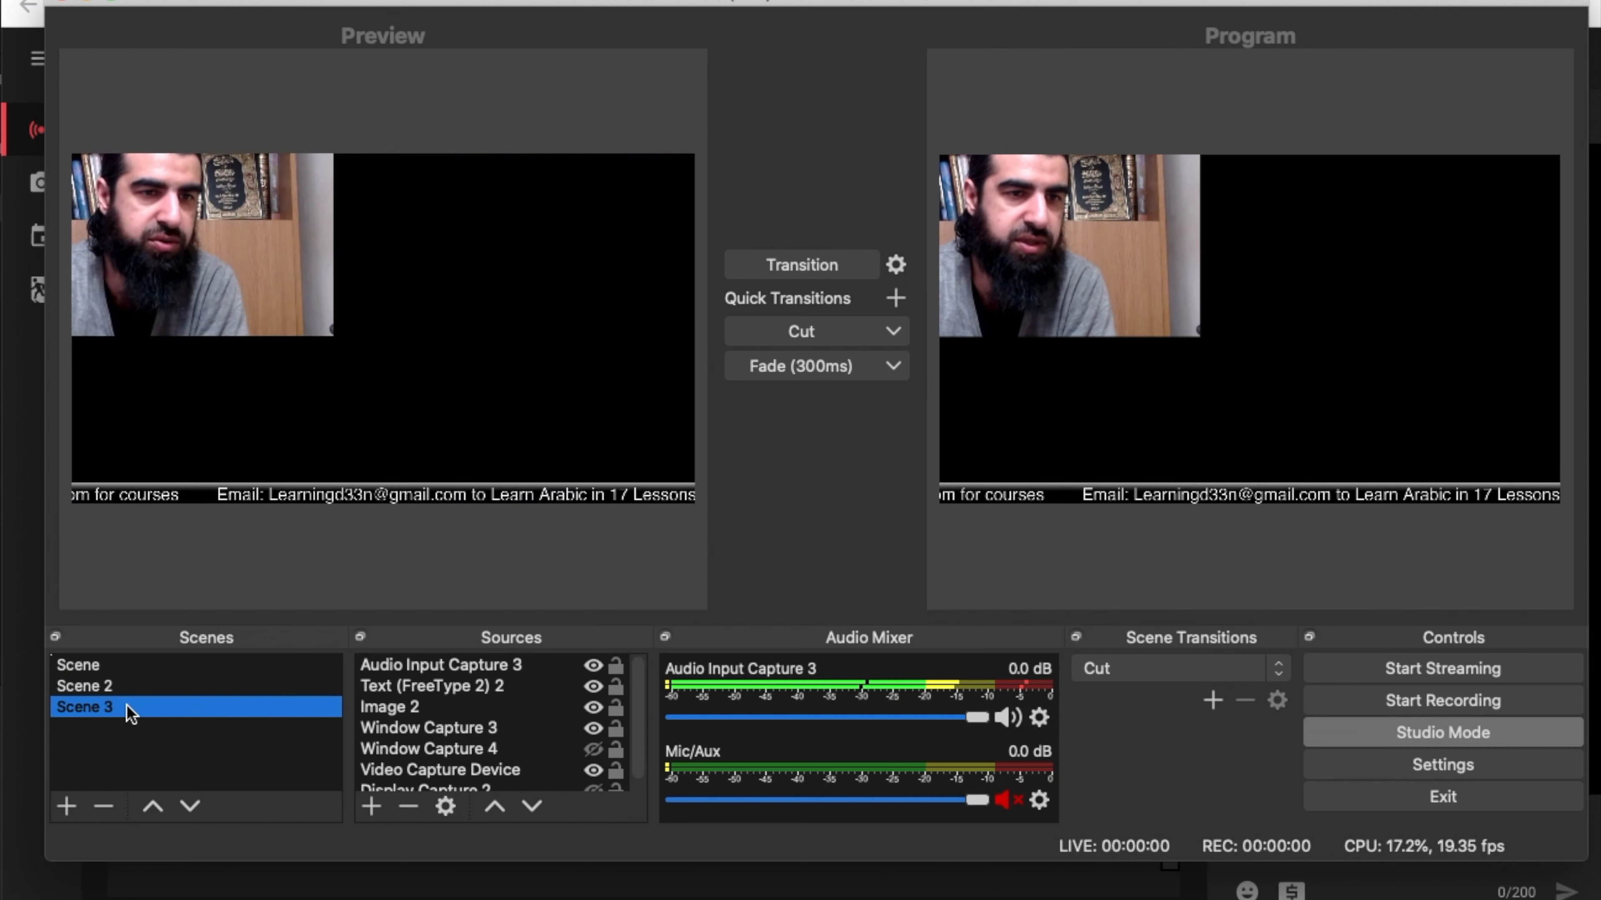
pyautogui.click(137, 666)
pyautogui.click(131, 686)
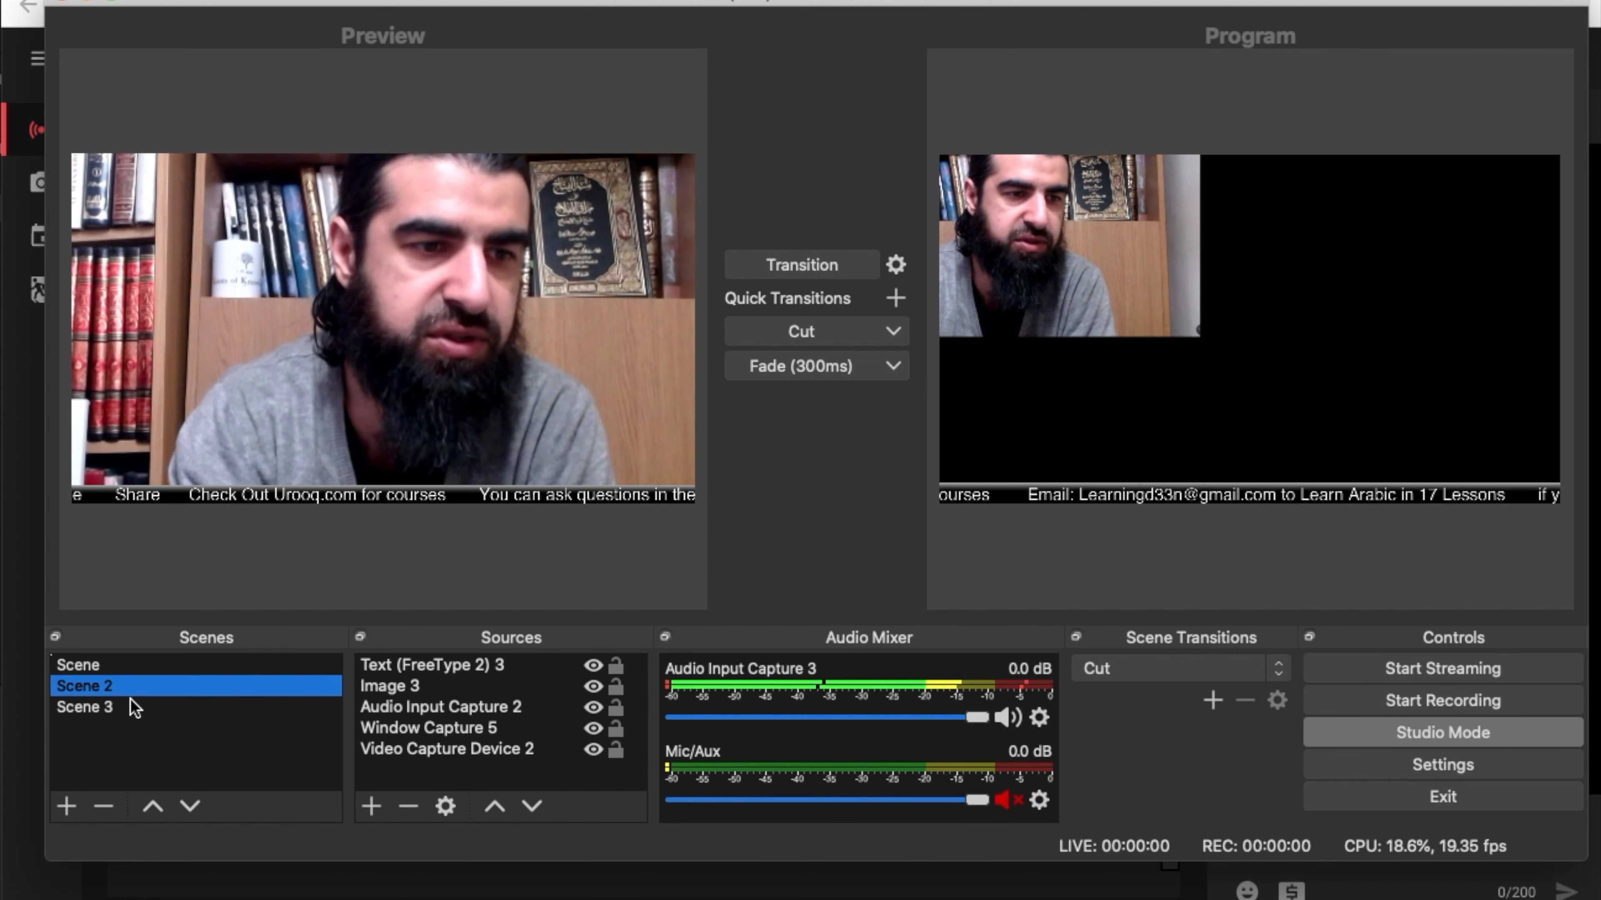
pyautogui.click(129, 703)
pyautogui.click(145, 667)
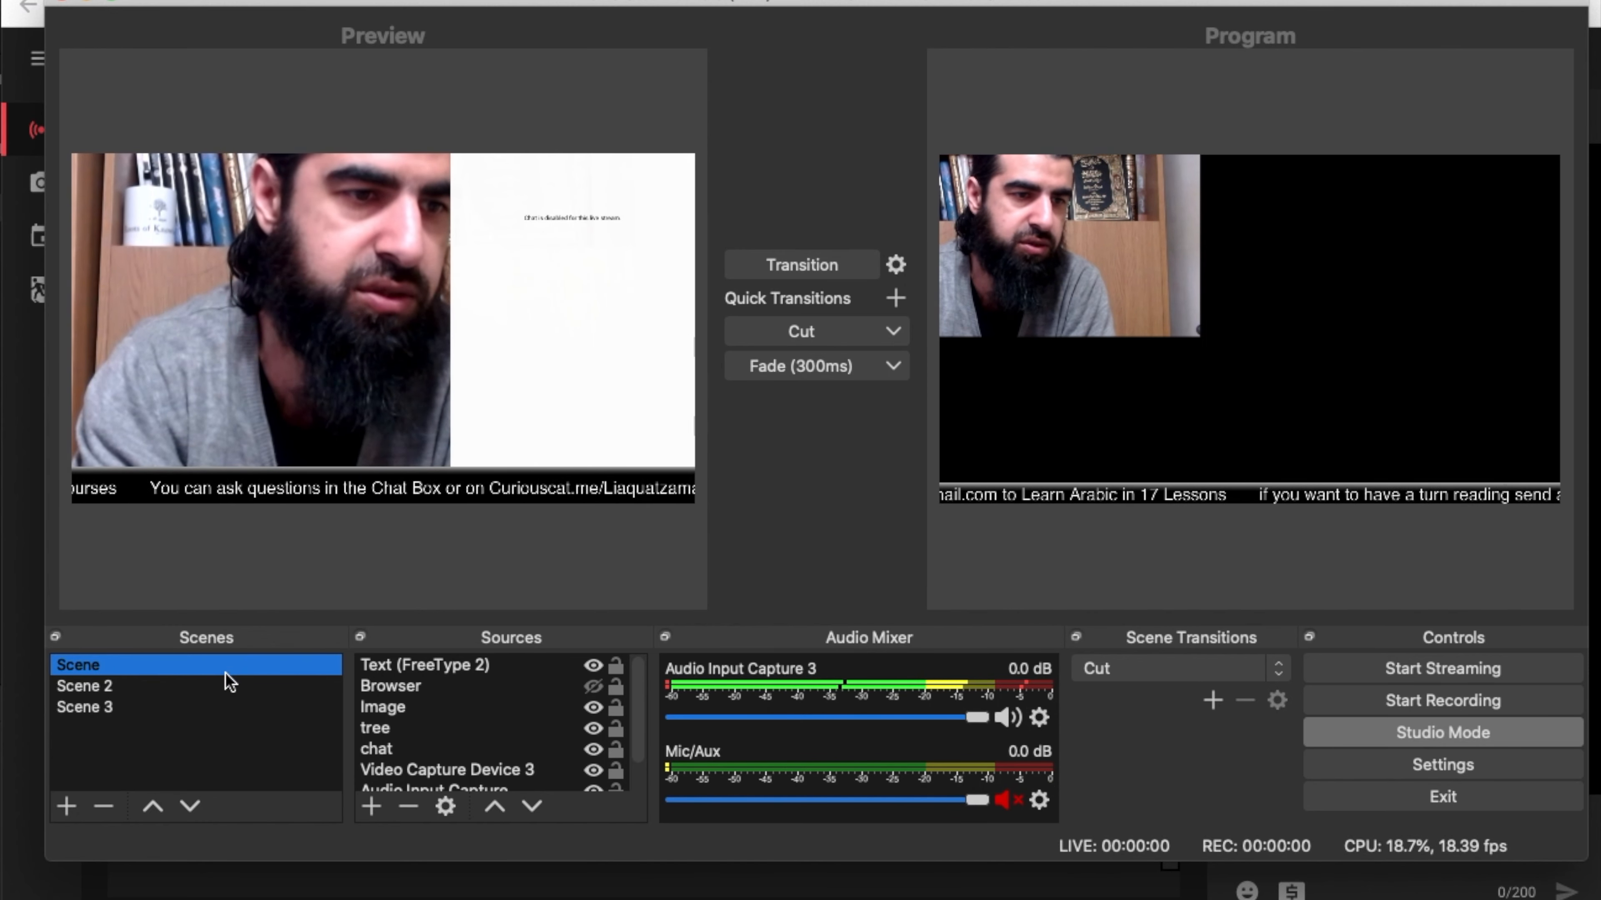
pyautogui.click(150, 689)
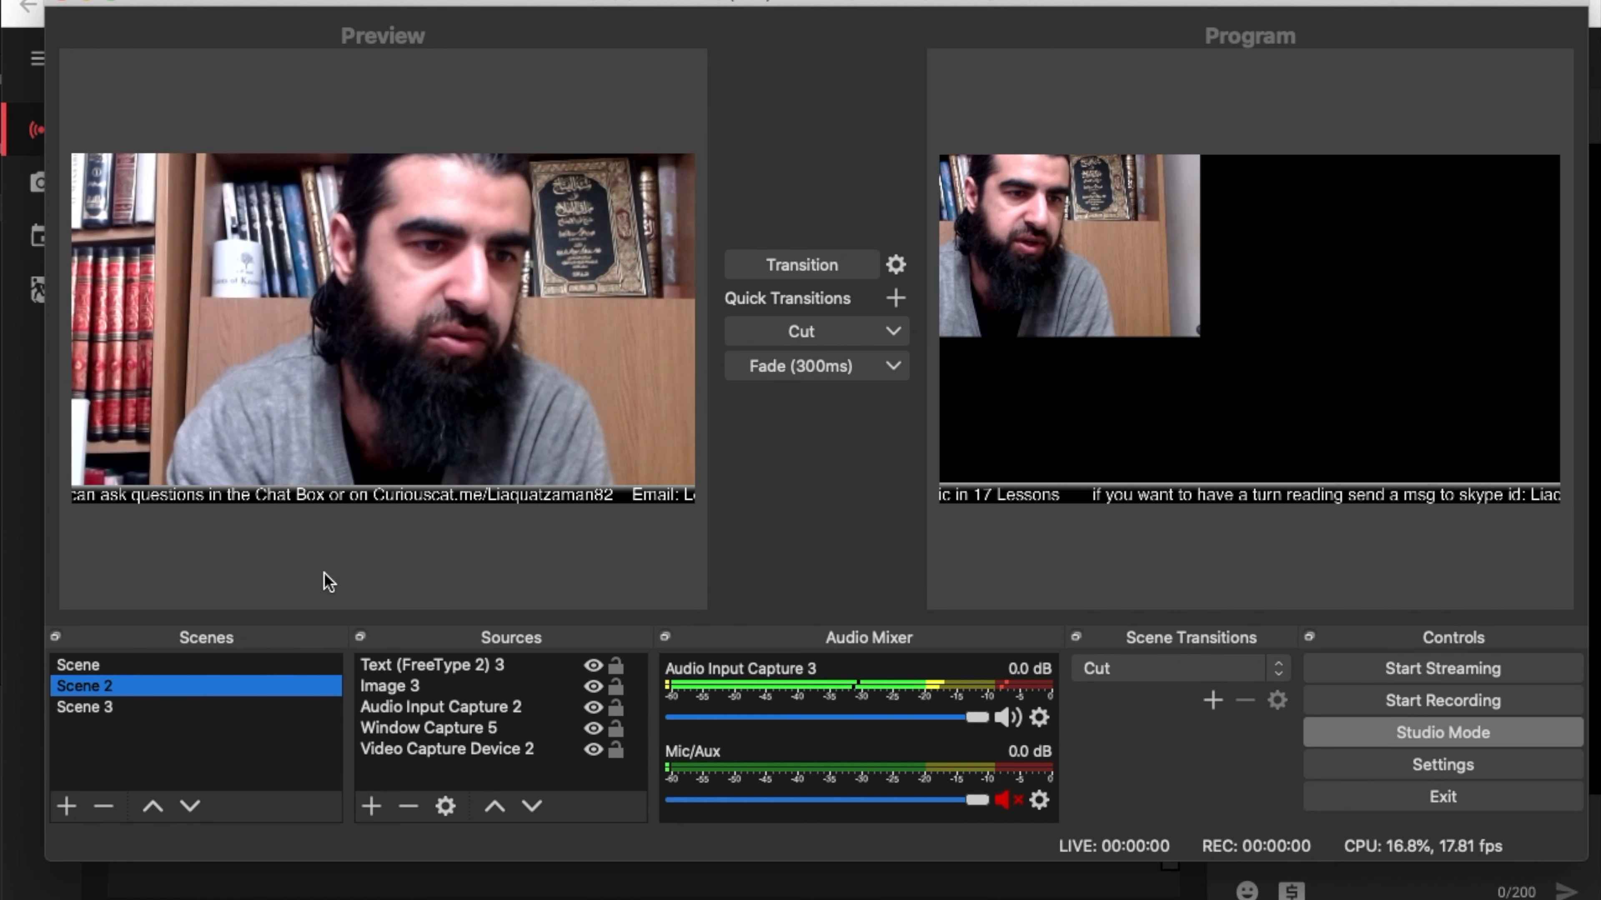
pyautogui.click(107, 707)
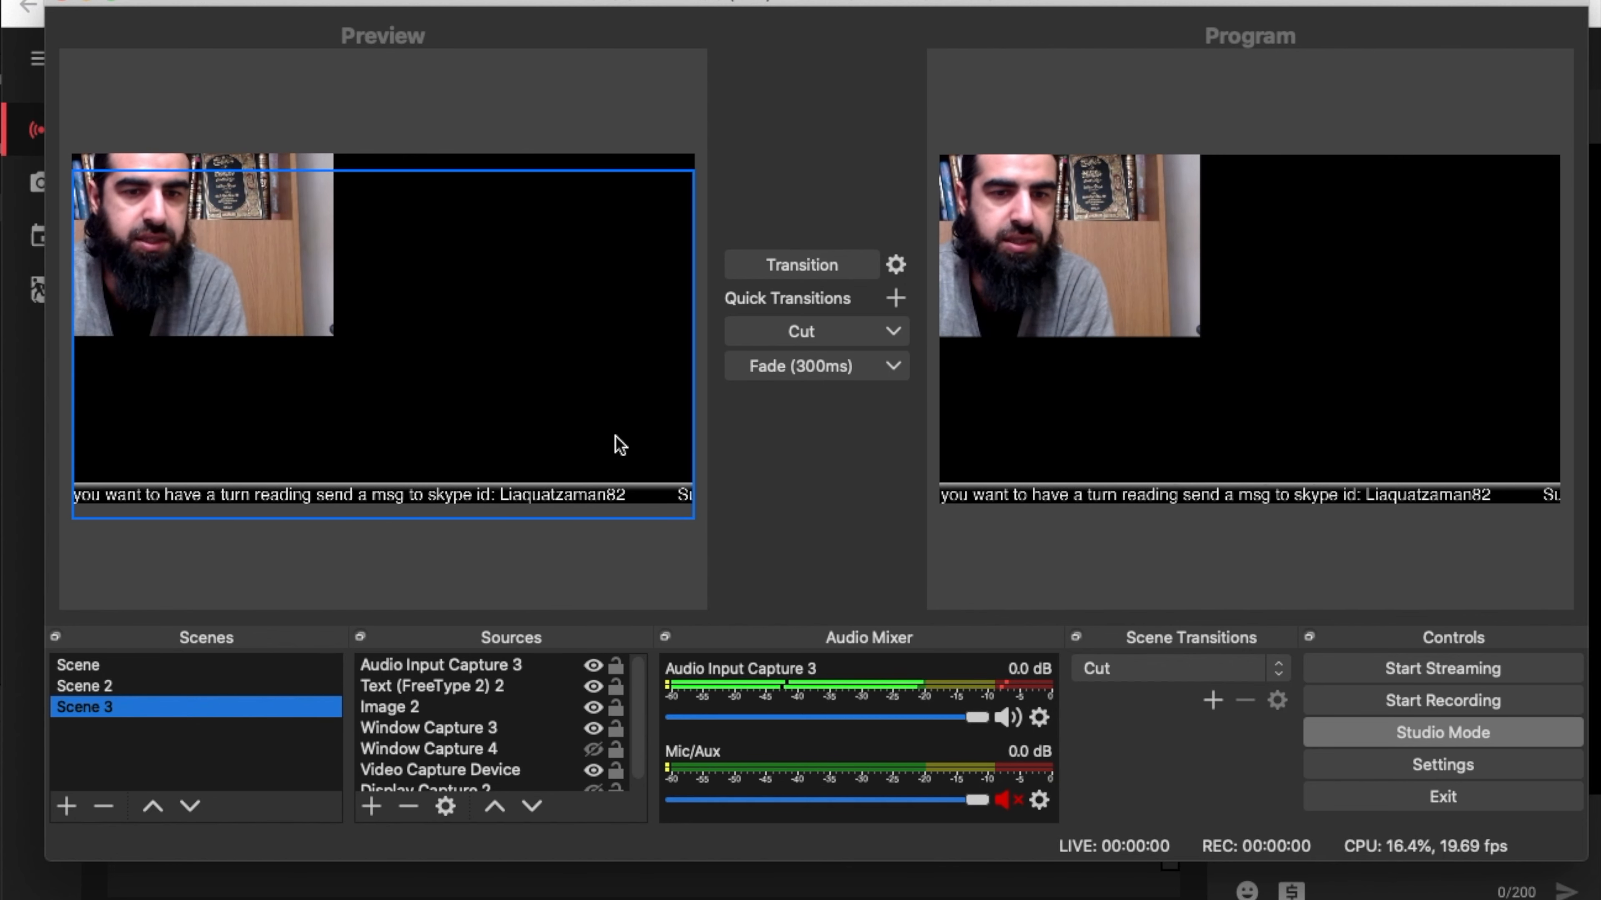
pyautogui.click(250, 667)
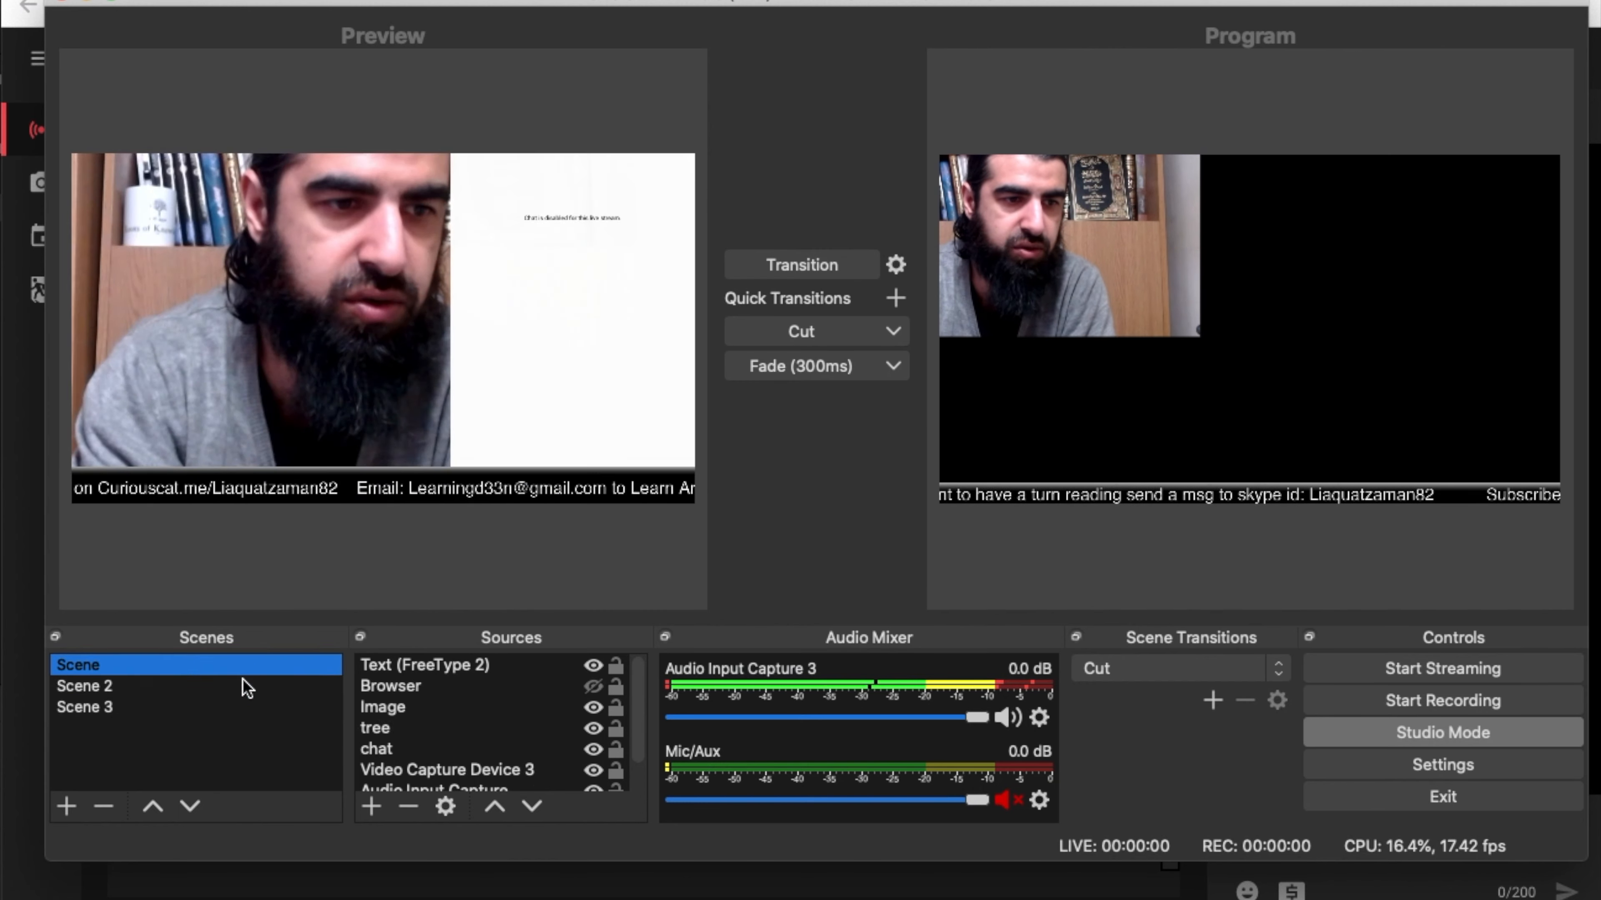
# Examine each source that makes up Scene 2: the text, image, audio input, window capture and video capture device
pyautogui.click(243, 686)
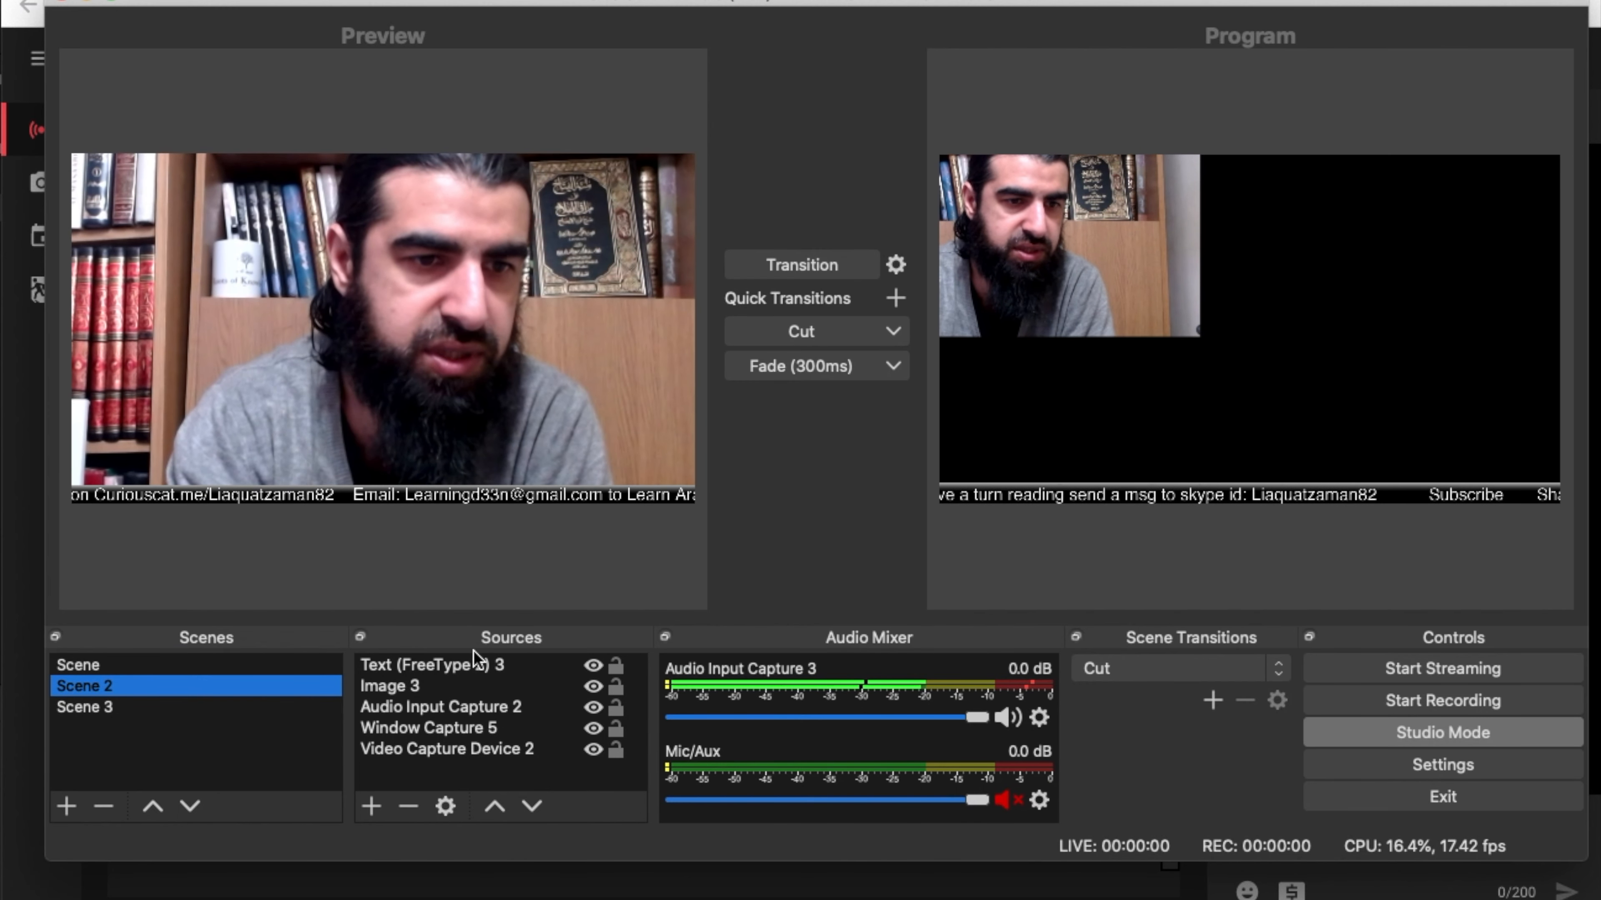
pyautogui.click(440, 665)
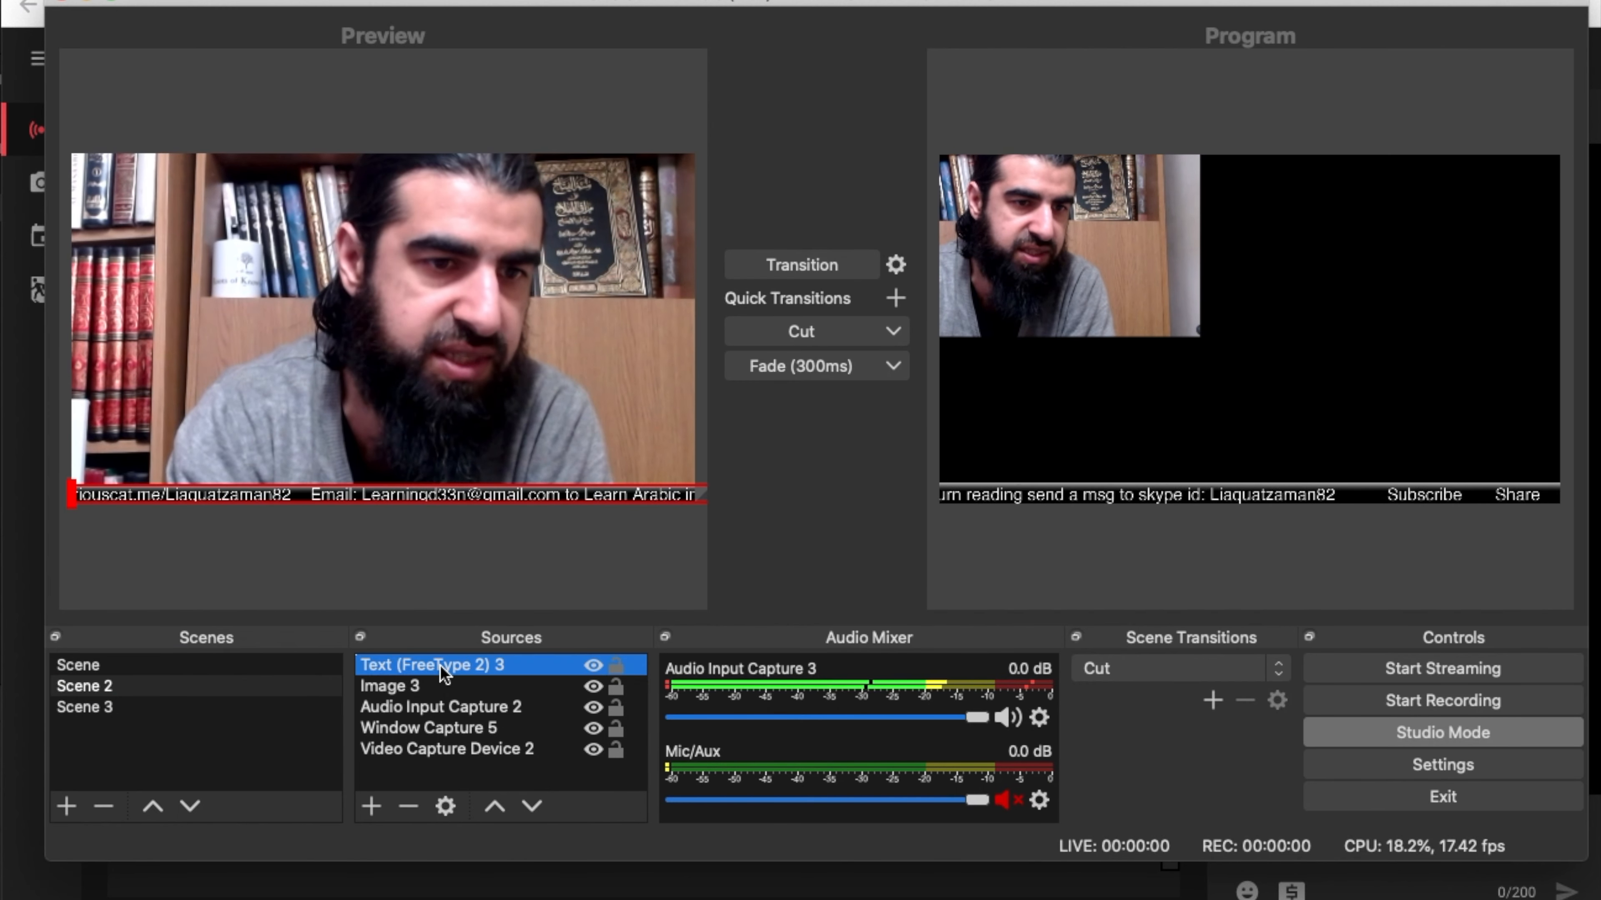
pyautogui.click(425, 685)
pyautogui.click(425, 707)
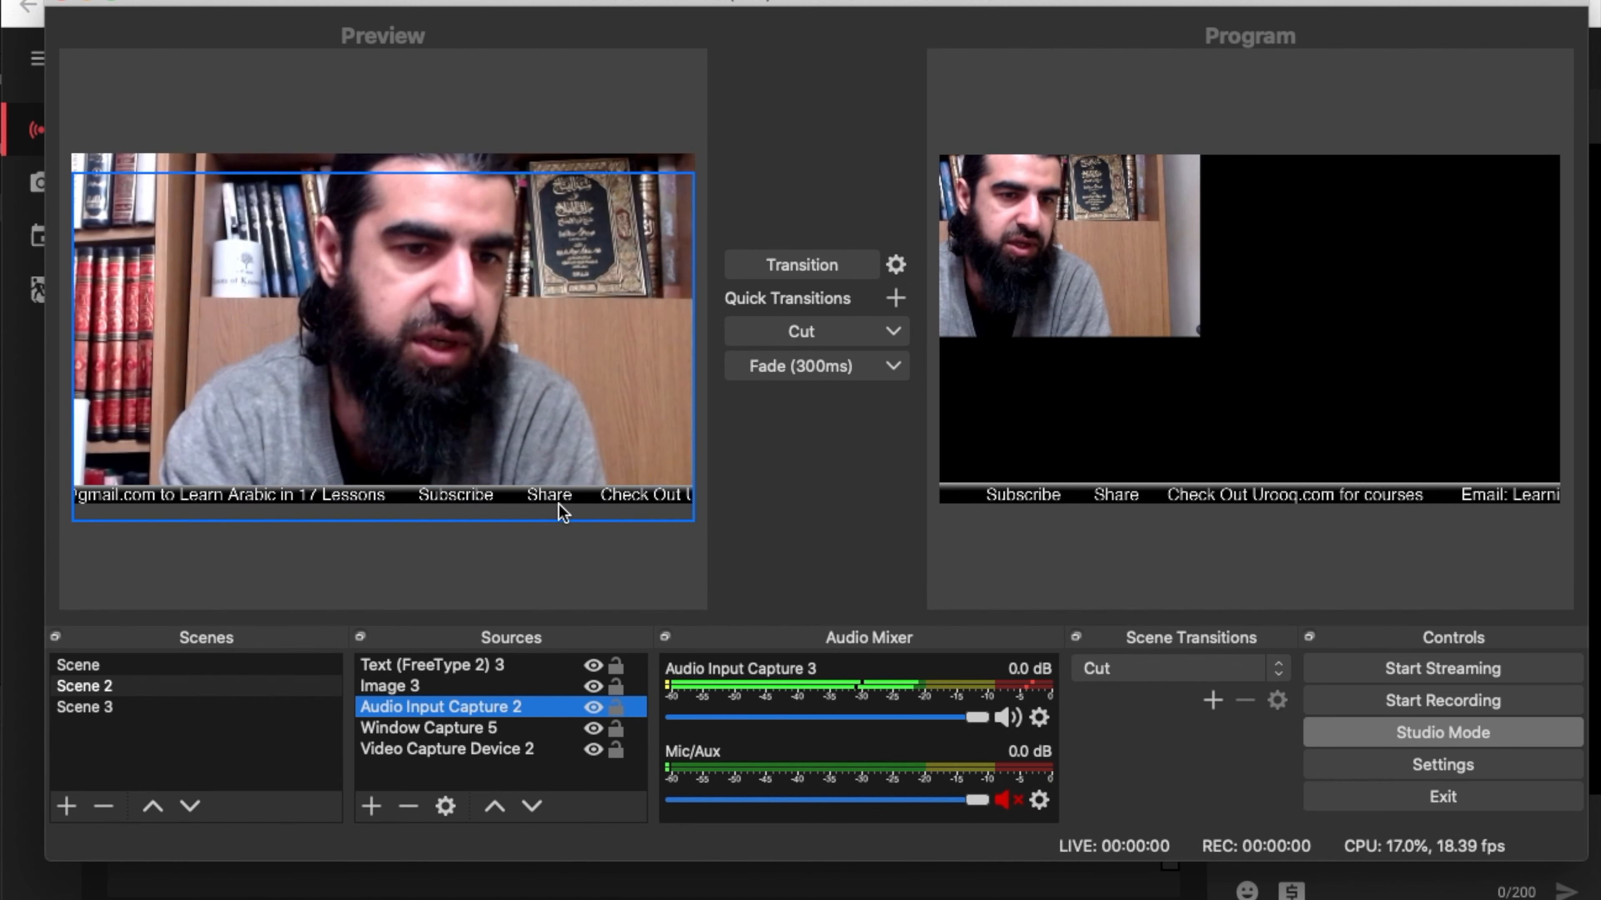
pyautogui.click(474, 729)
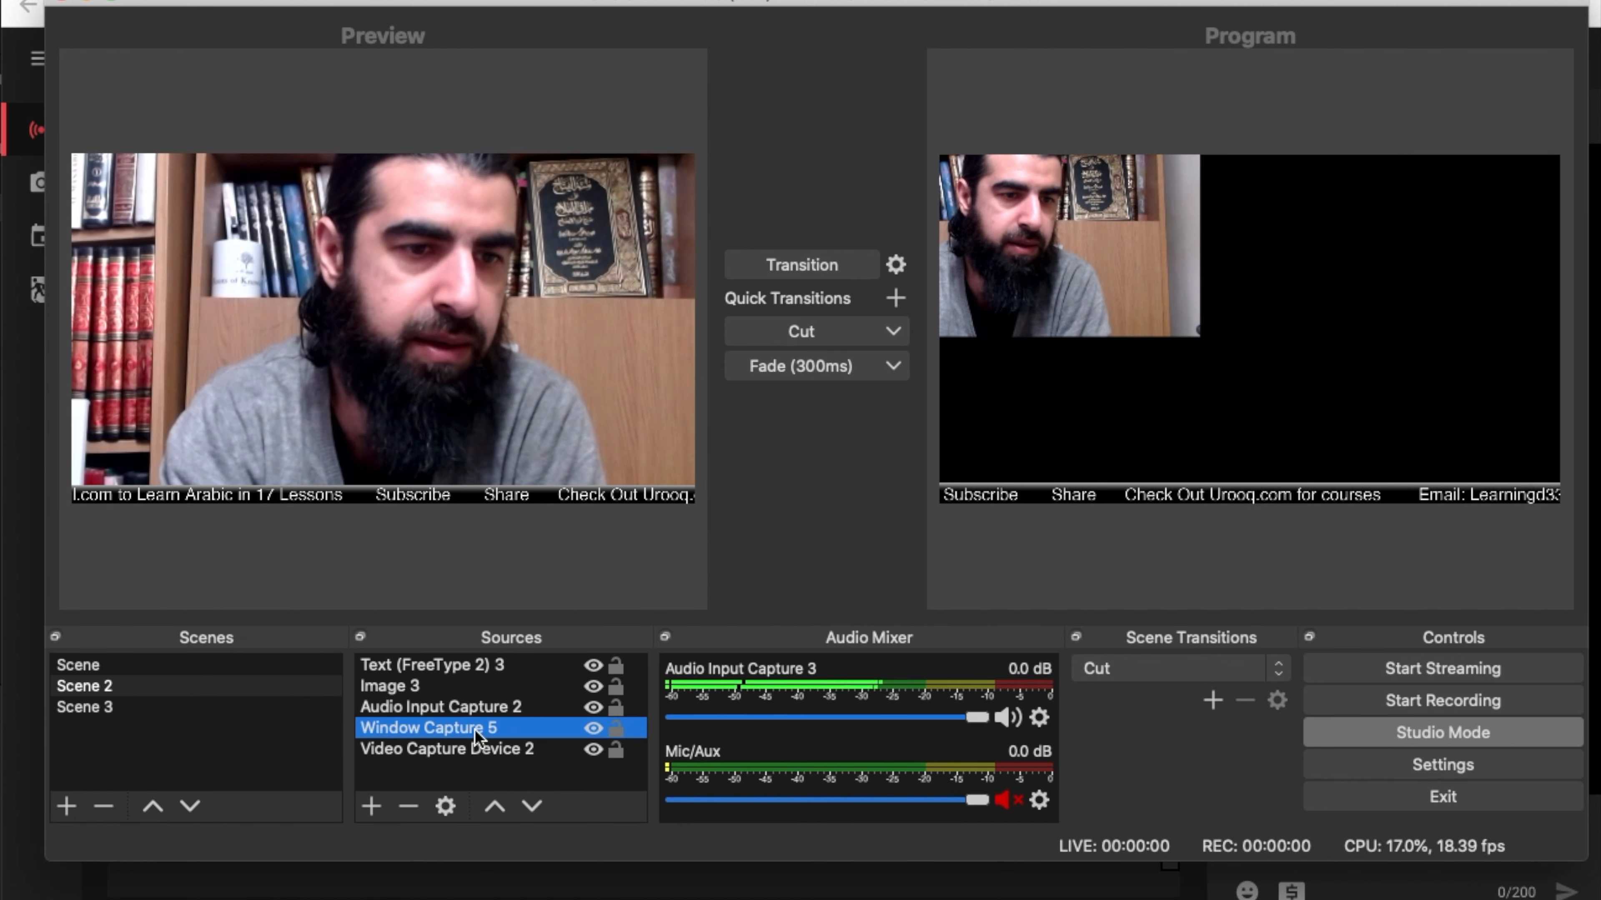
pyautogui.click(456, 739)
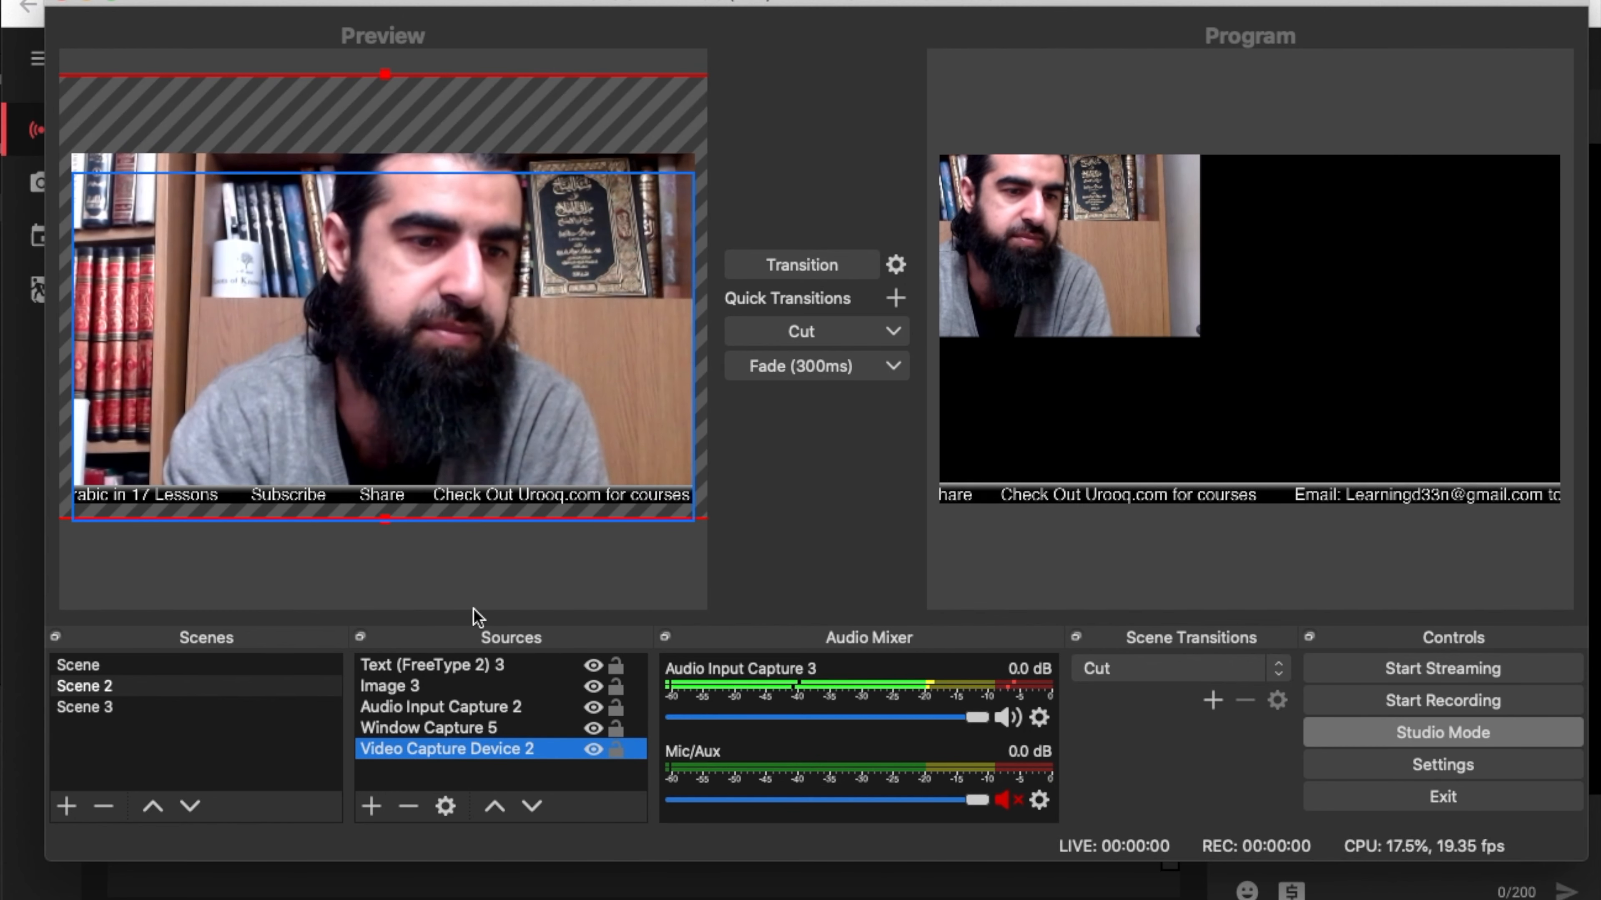
pyautogui.click(391, 729)
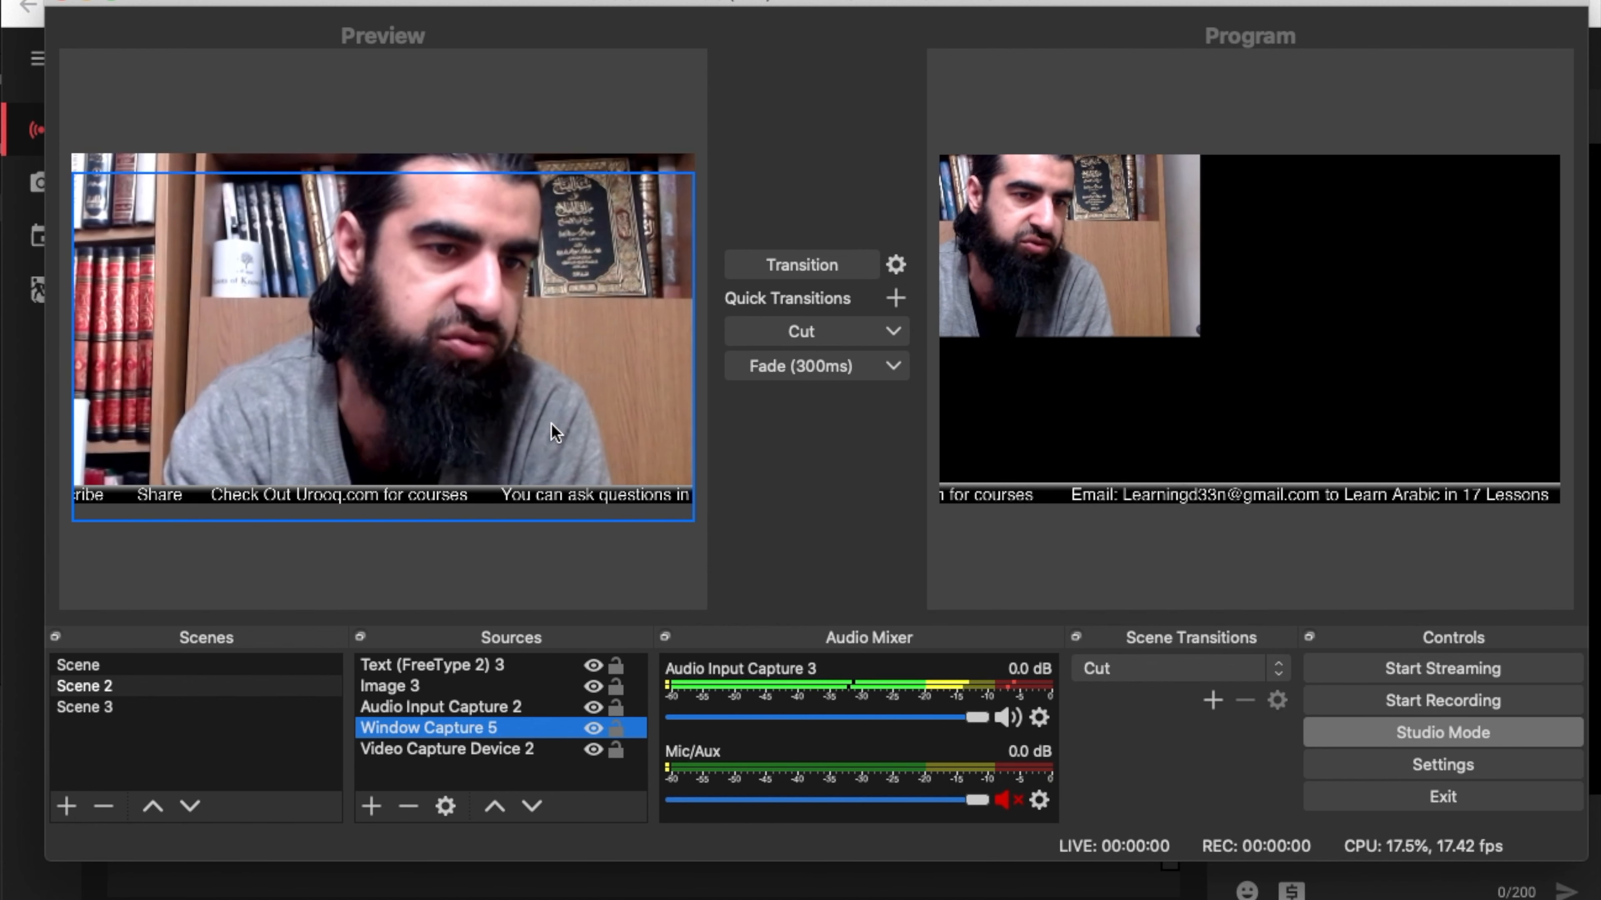
pyautogui.click(464, 705)
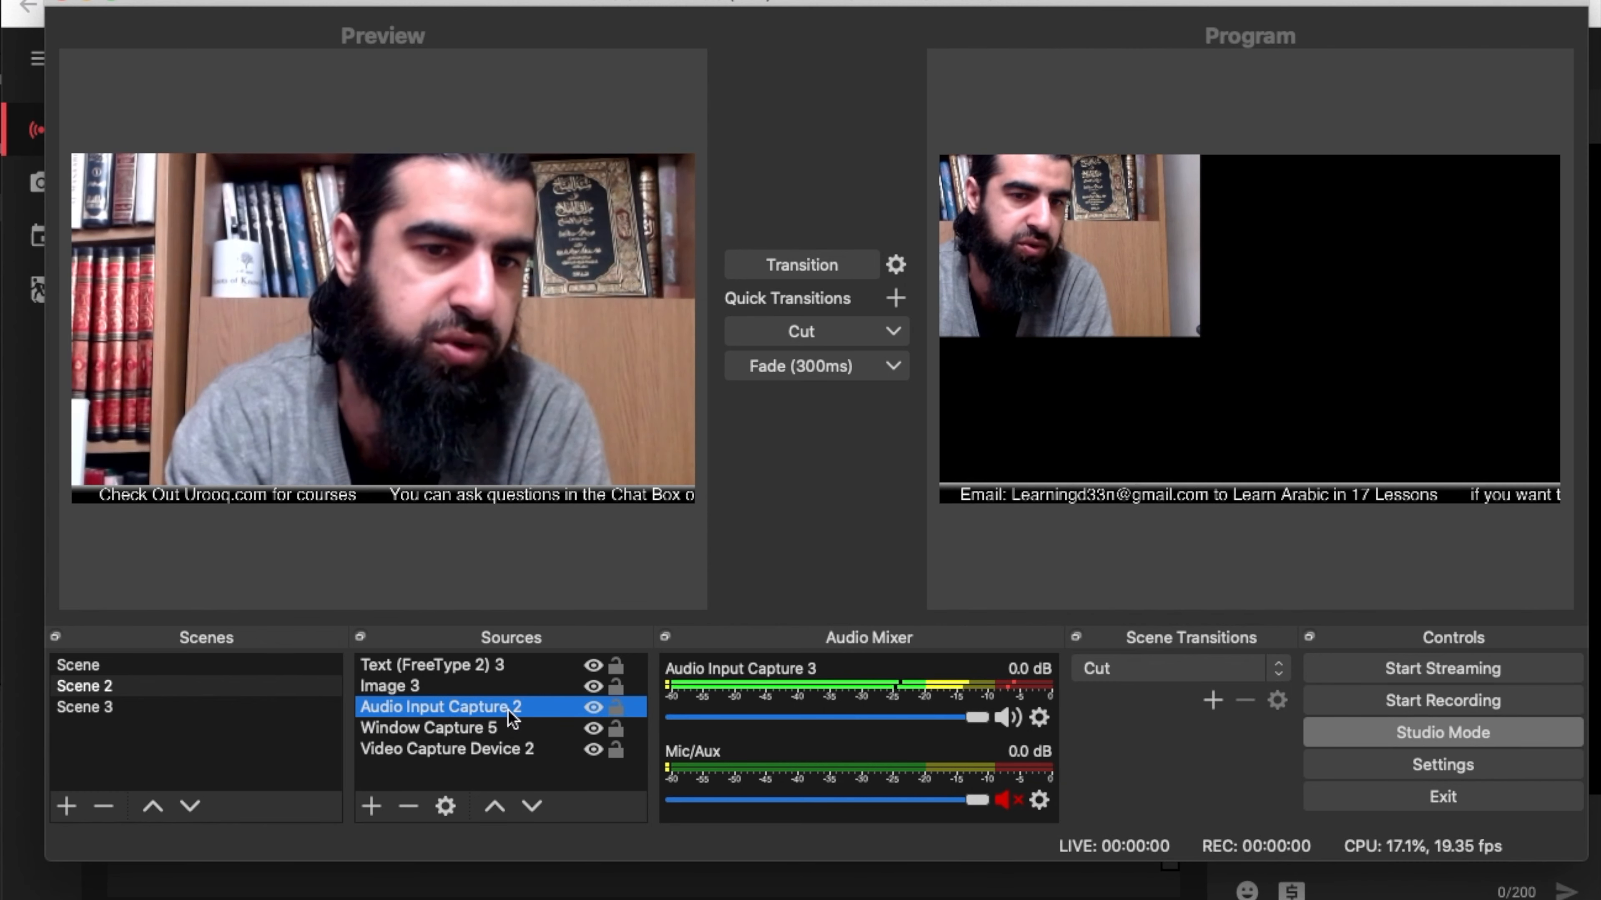
pyautogui.click(424, 686)
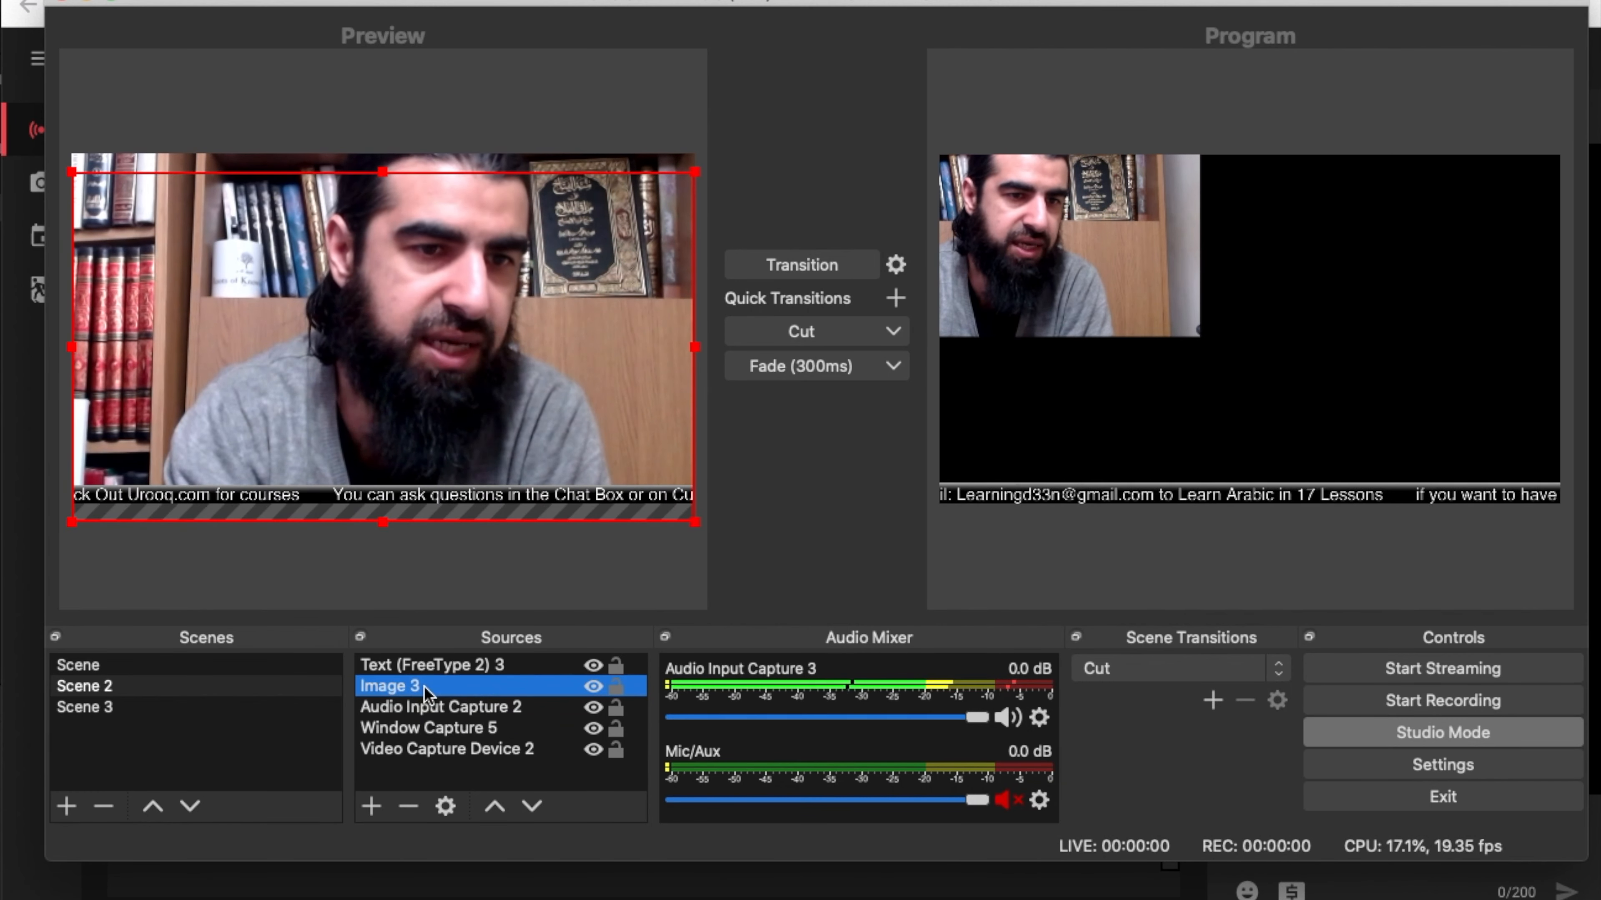
pyautogui.click(476, 668)
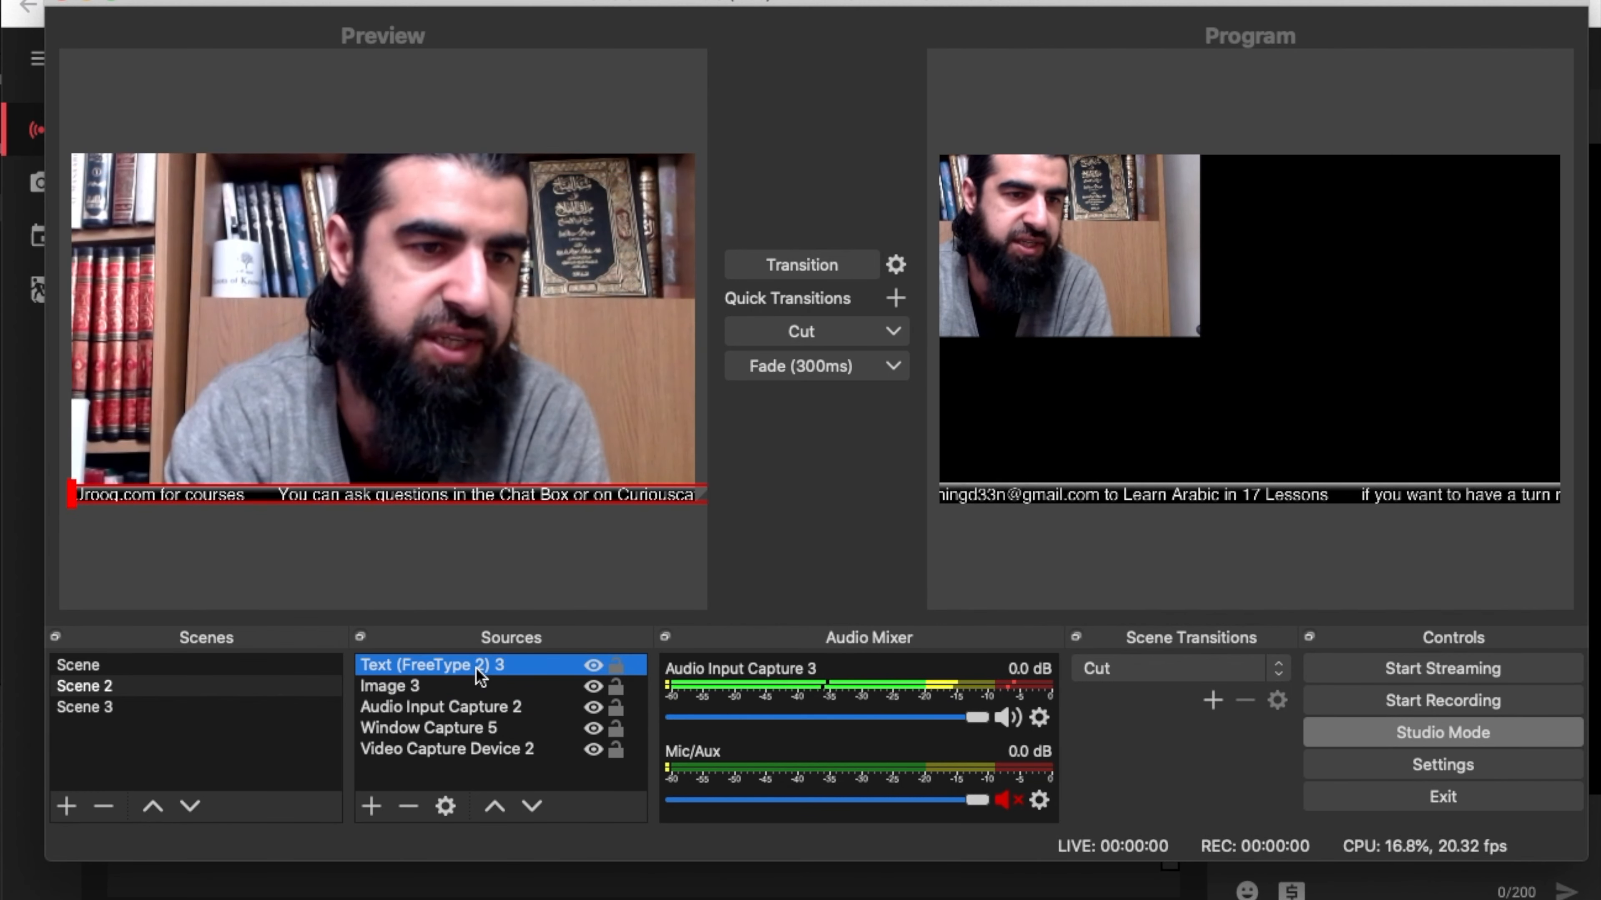
# Create a new scene named Scene 4
pyautogui.click(123, 752)
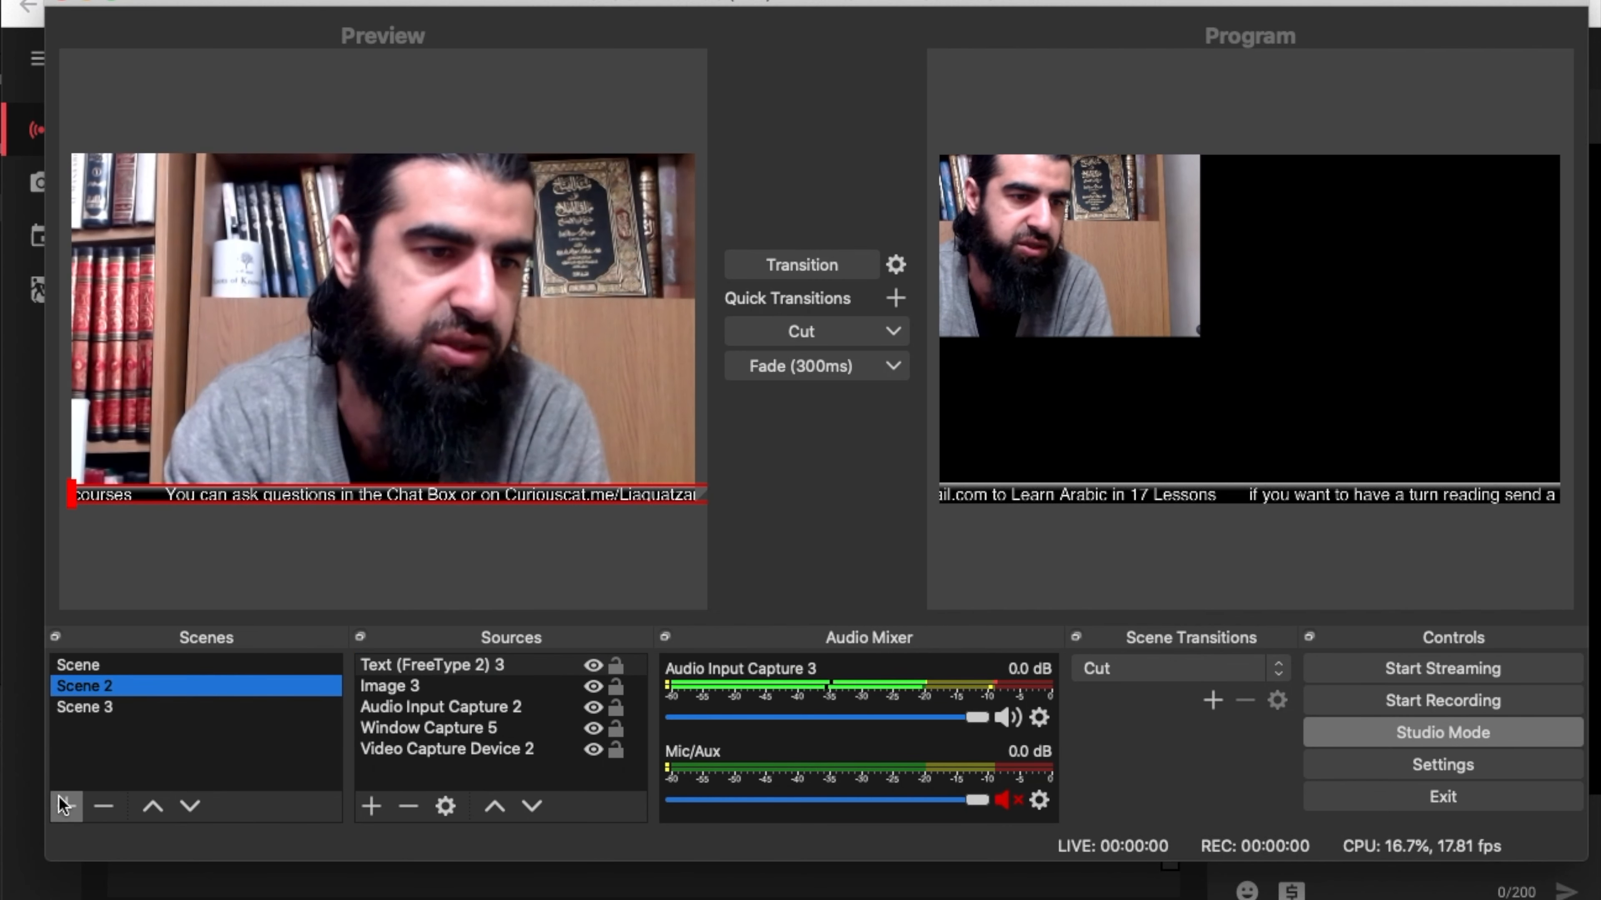
pyautogui.click(65, 805)
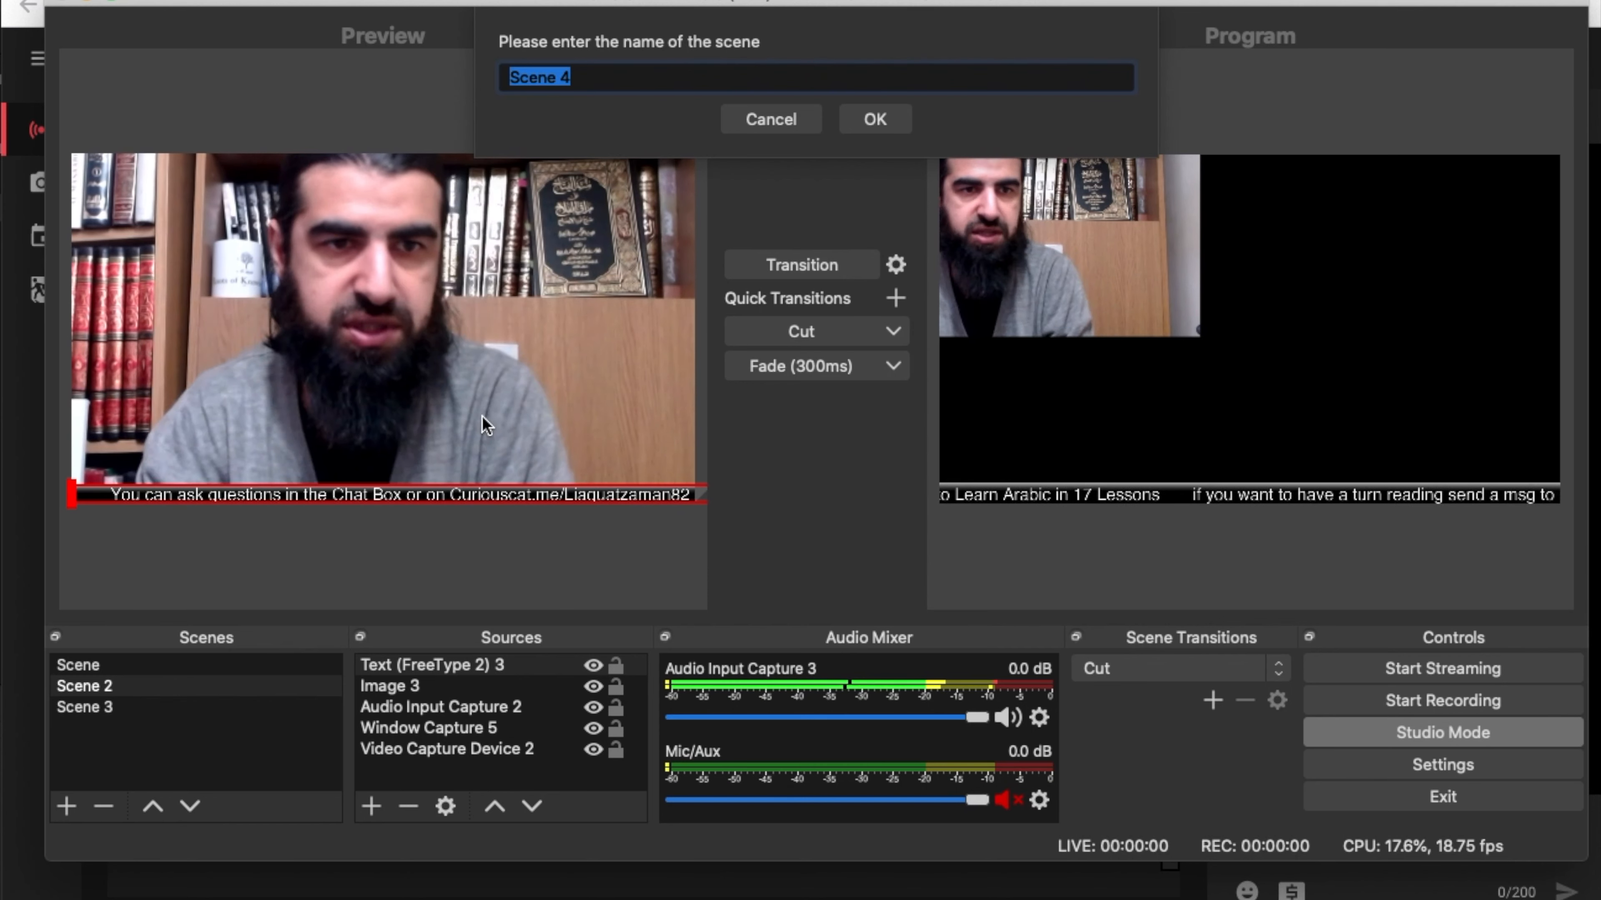
pyautogui.click(875, 119)
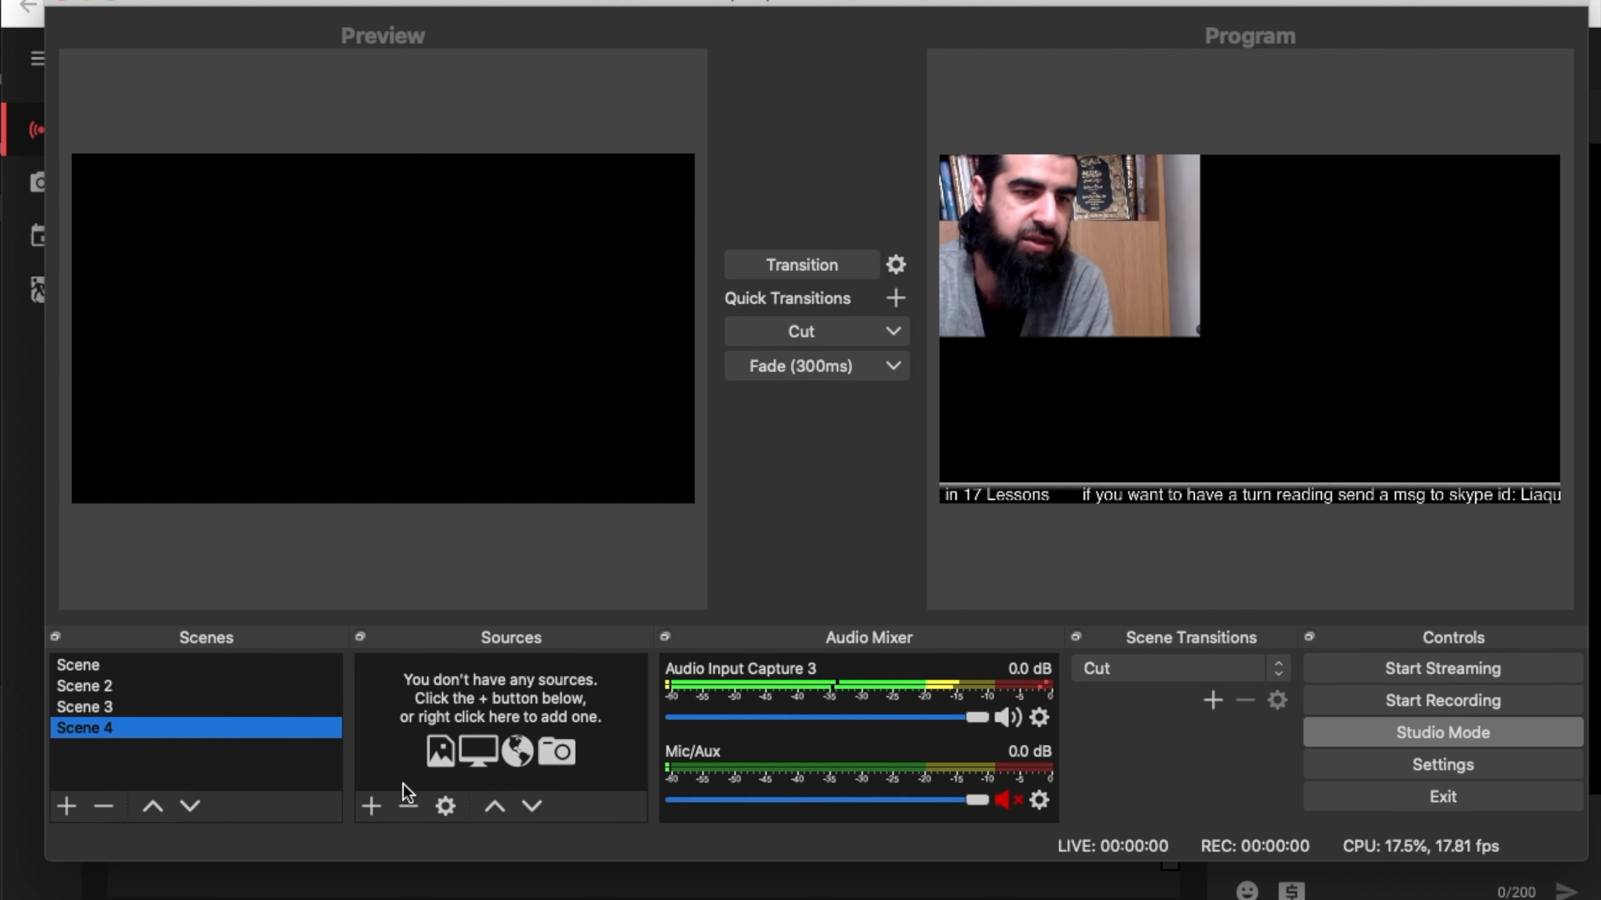
# Add a new Video Capture Device source using the HD Pro Webcam C920 to Scene 4 and enlarge it to fill the canvas
pyautogui.click(371, 807)
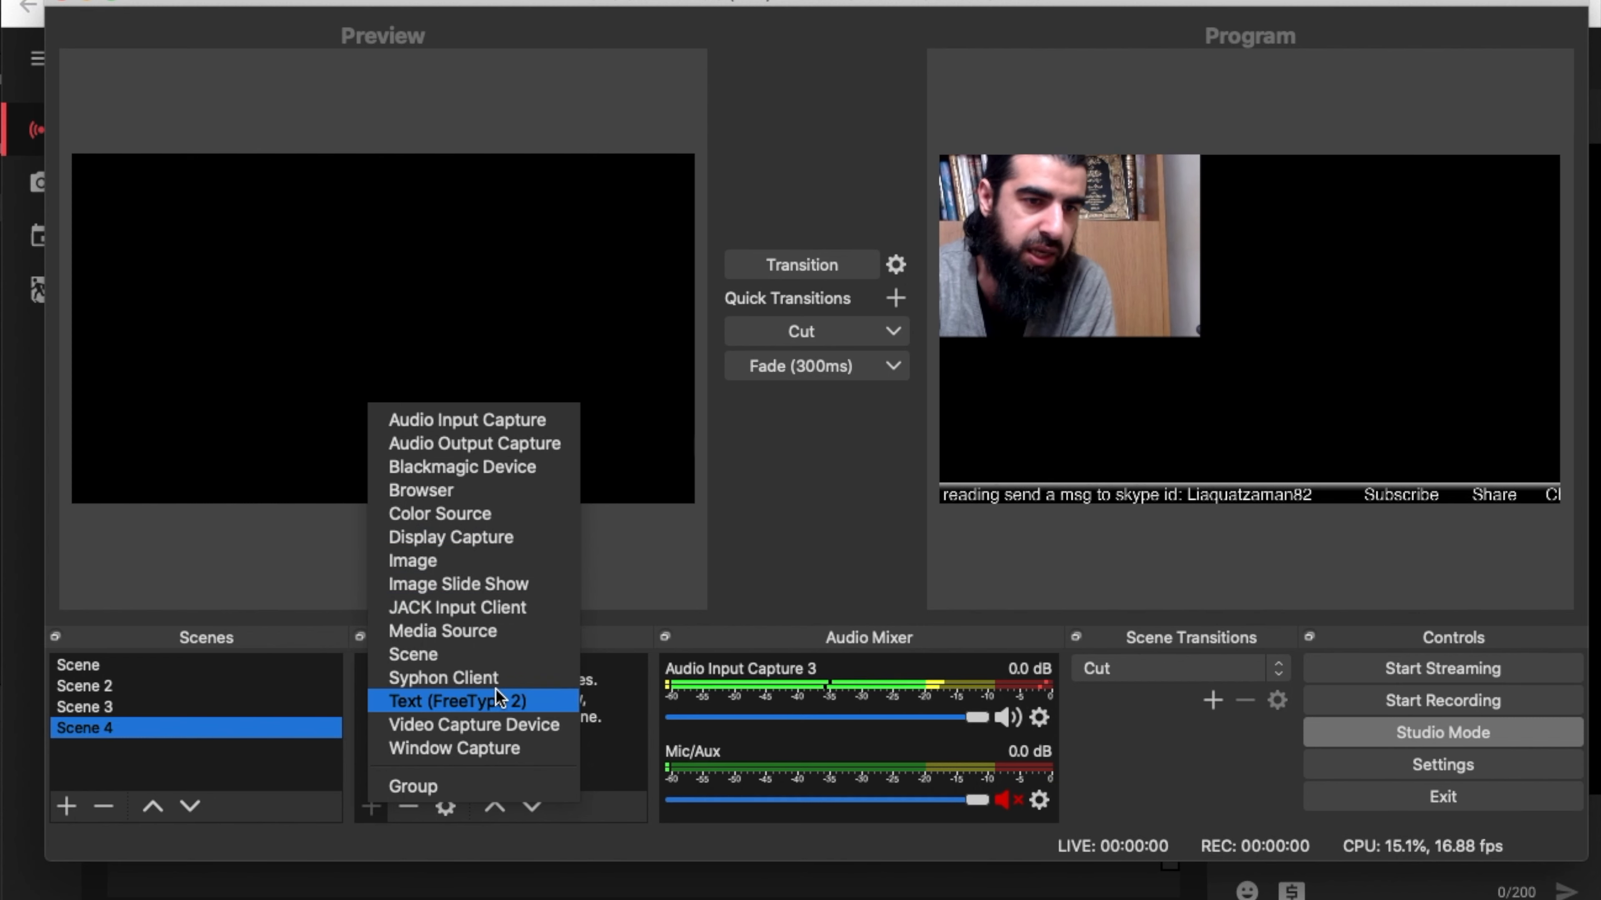
pyautogui.click(491, 728)
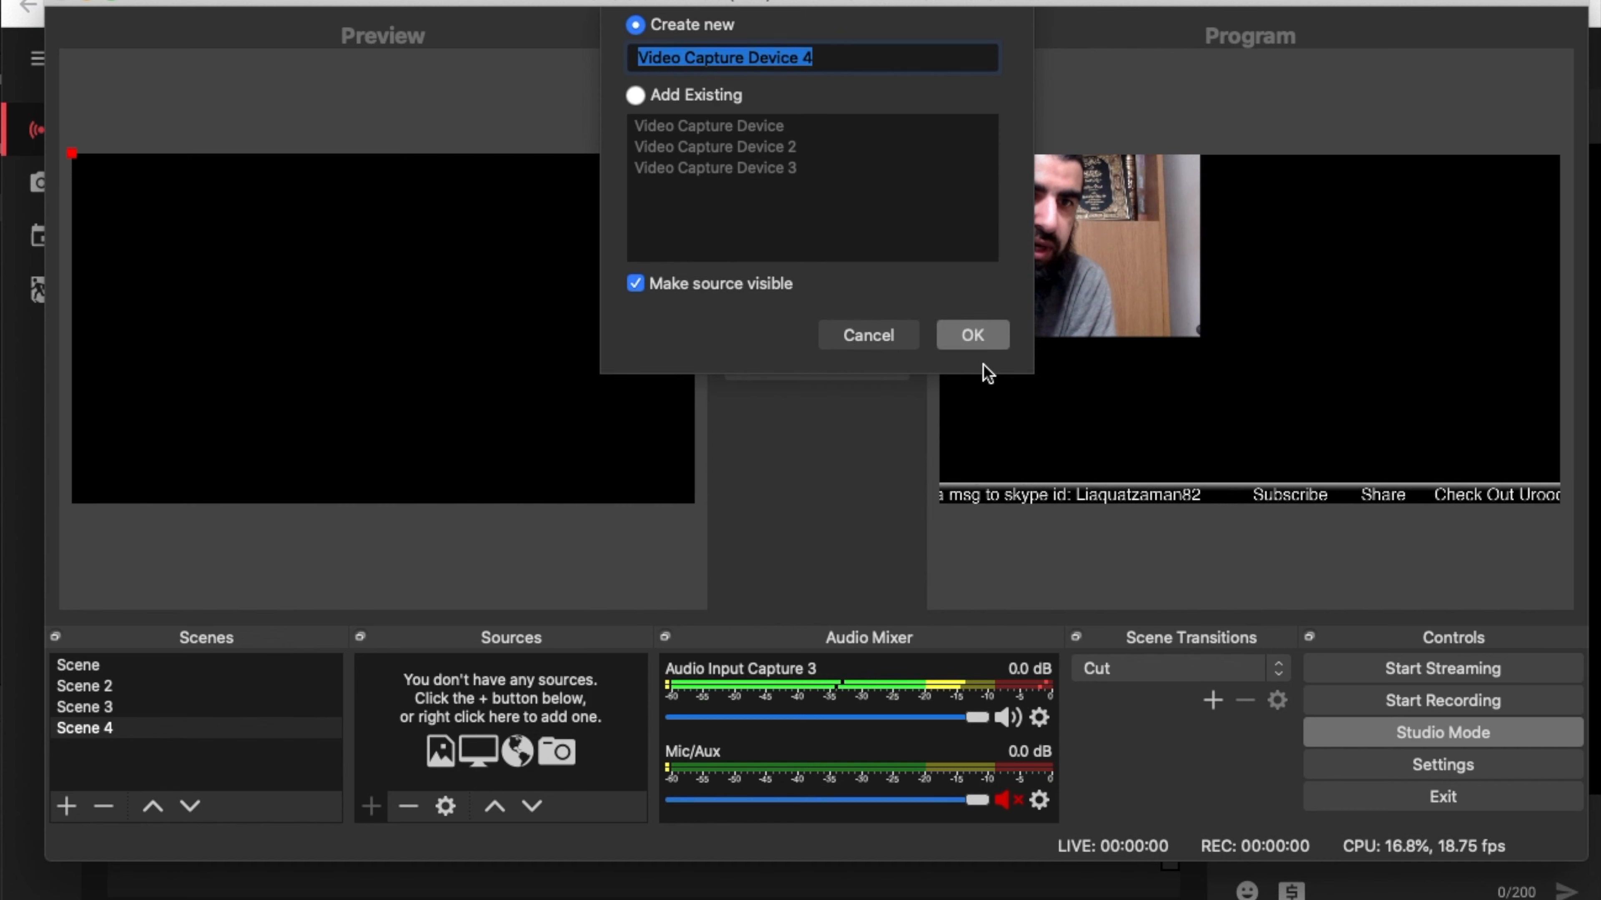
pyautogui.click(967, 366)
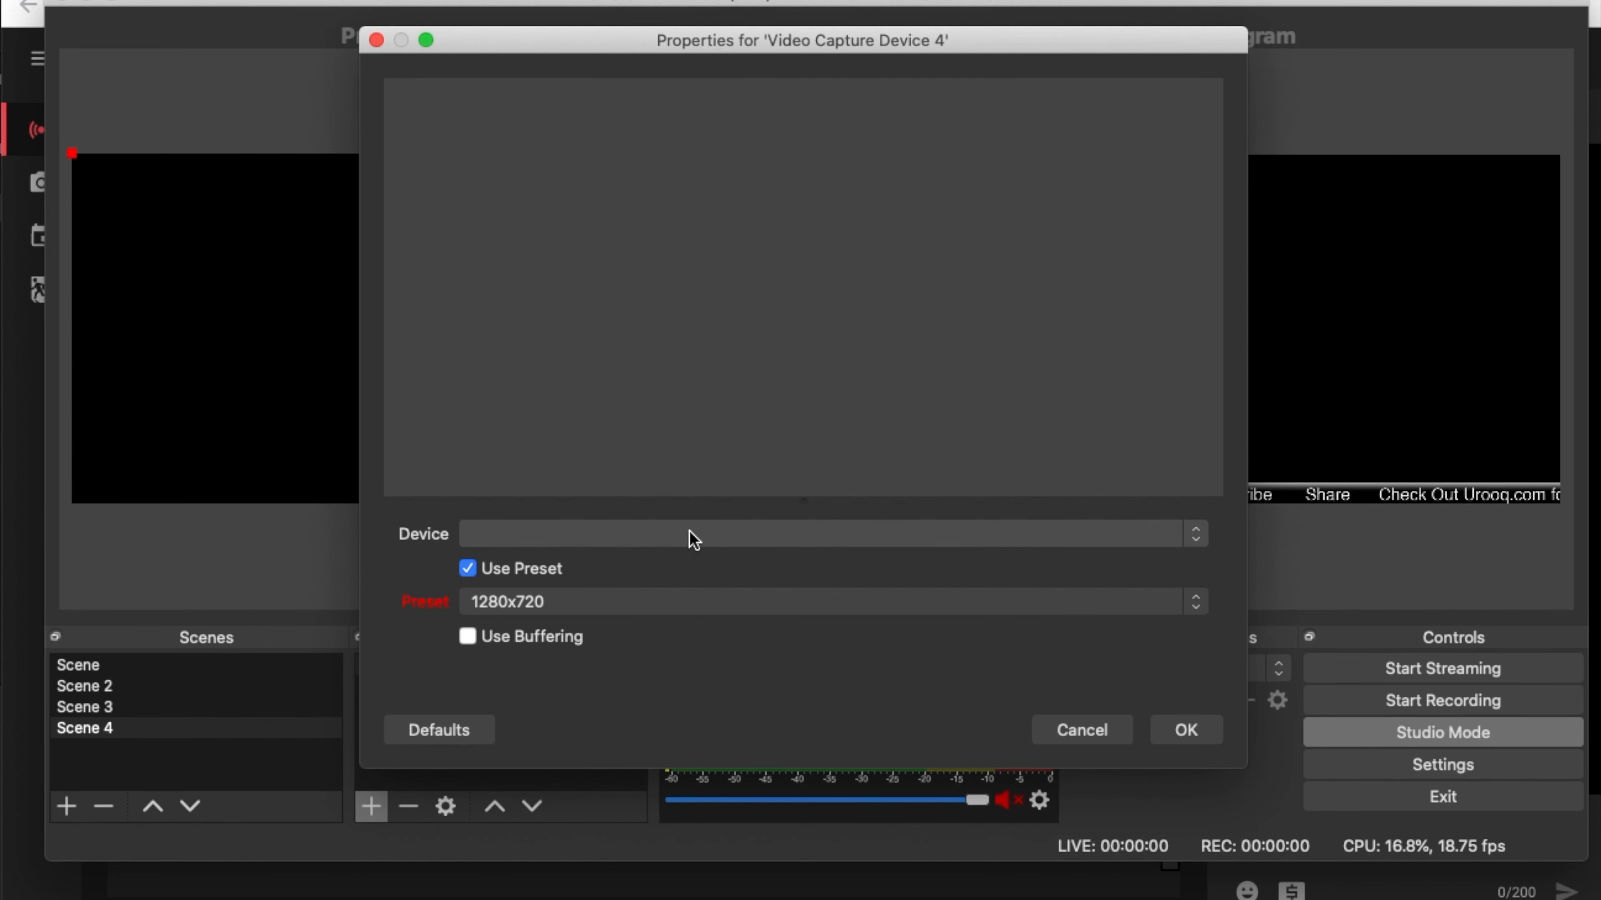
pyautogui.click(609, 542)
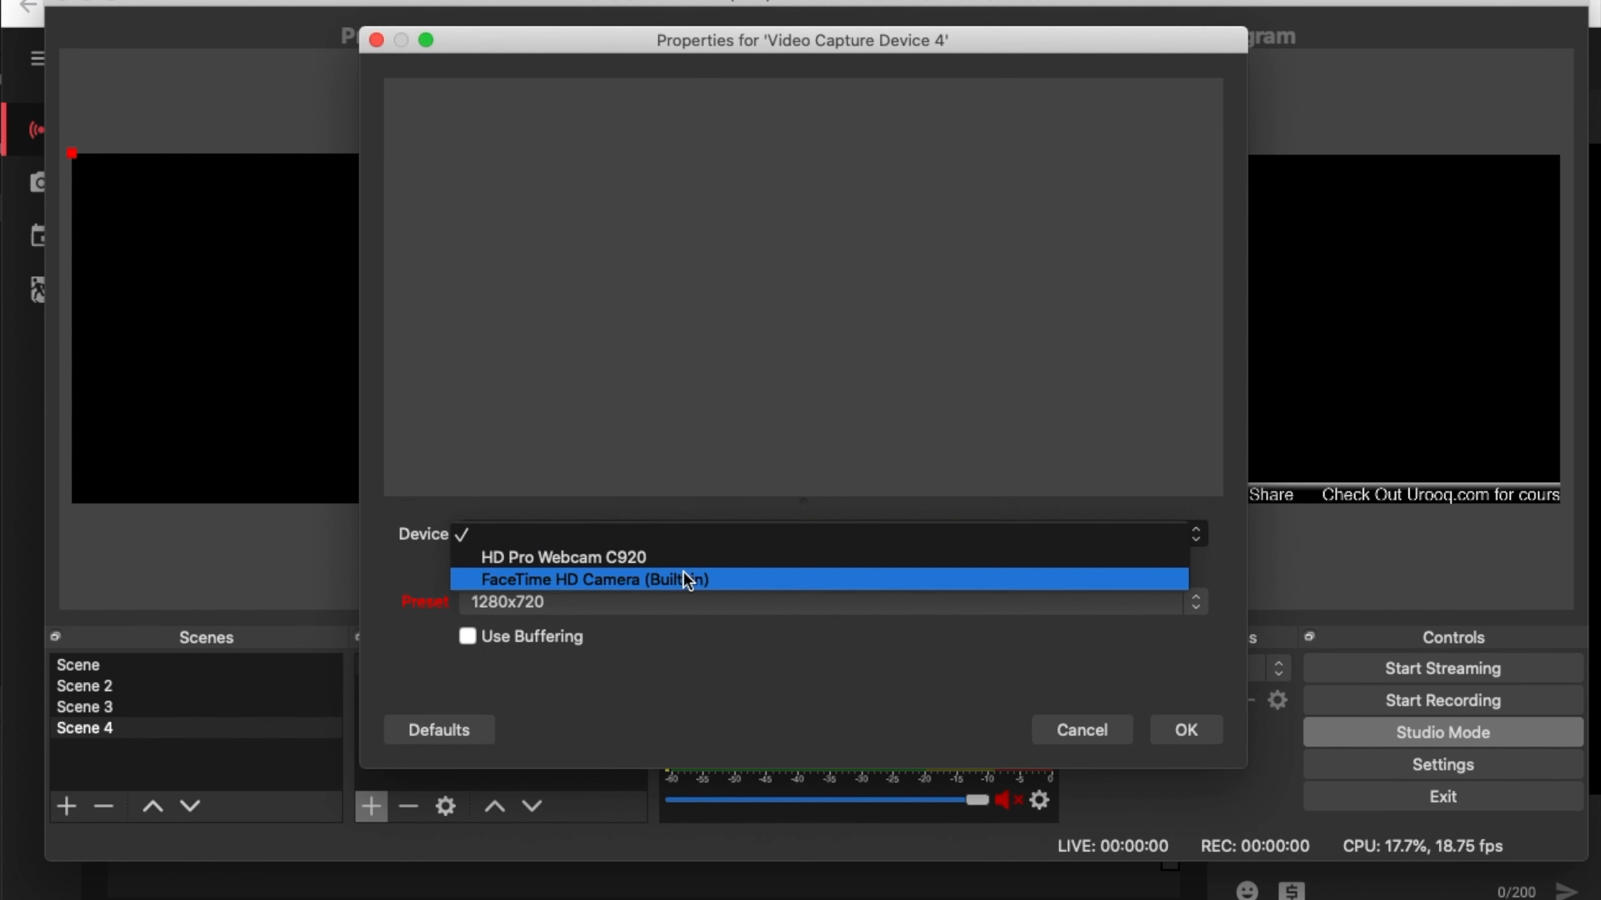
pyautogui.click(742, 561)
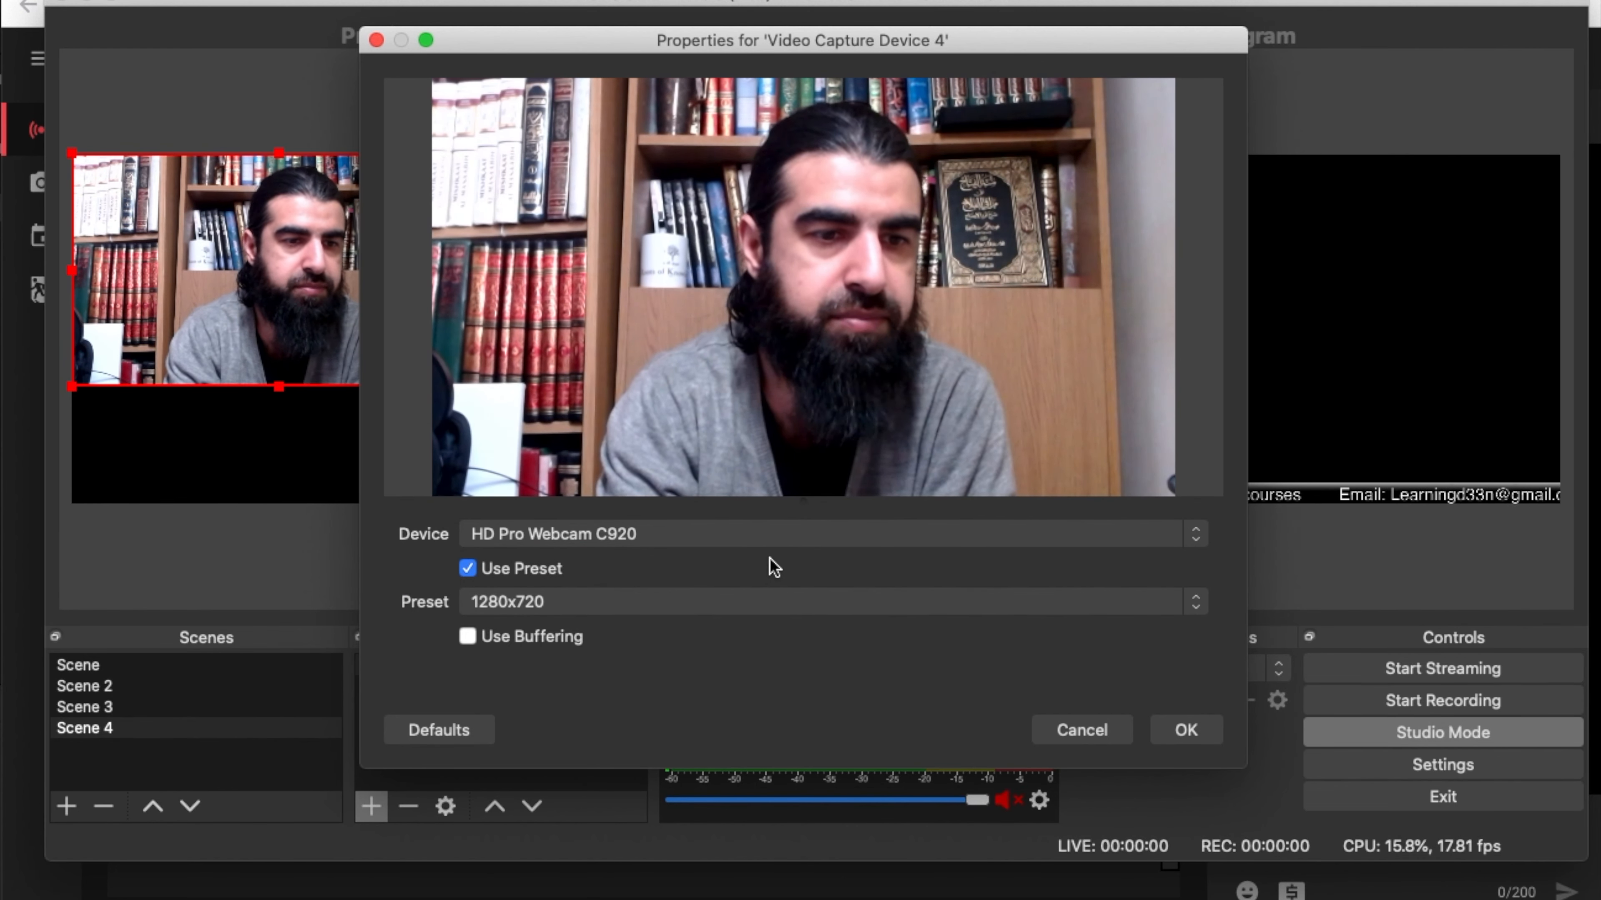
pyautogui.click(1186, 730)
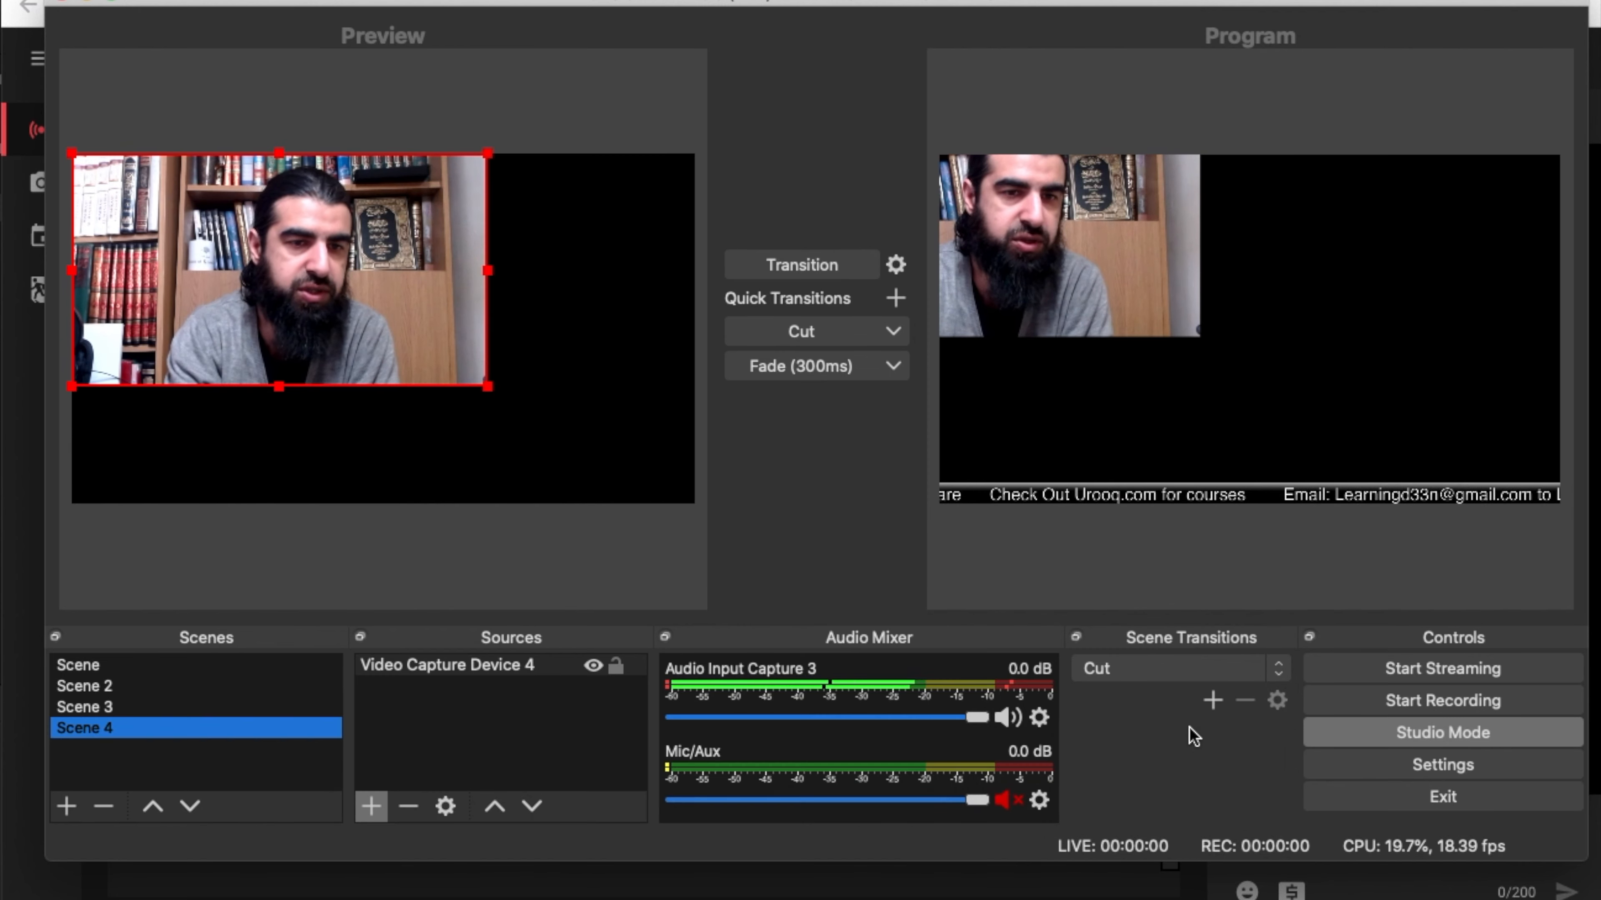
pyautogui.moveTo(489, 387); pyautogui.dragTo(695, 504)
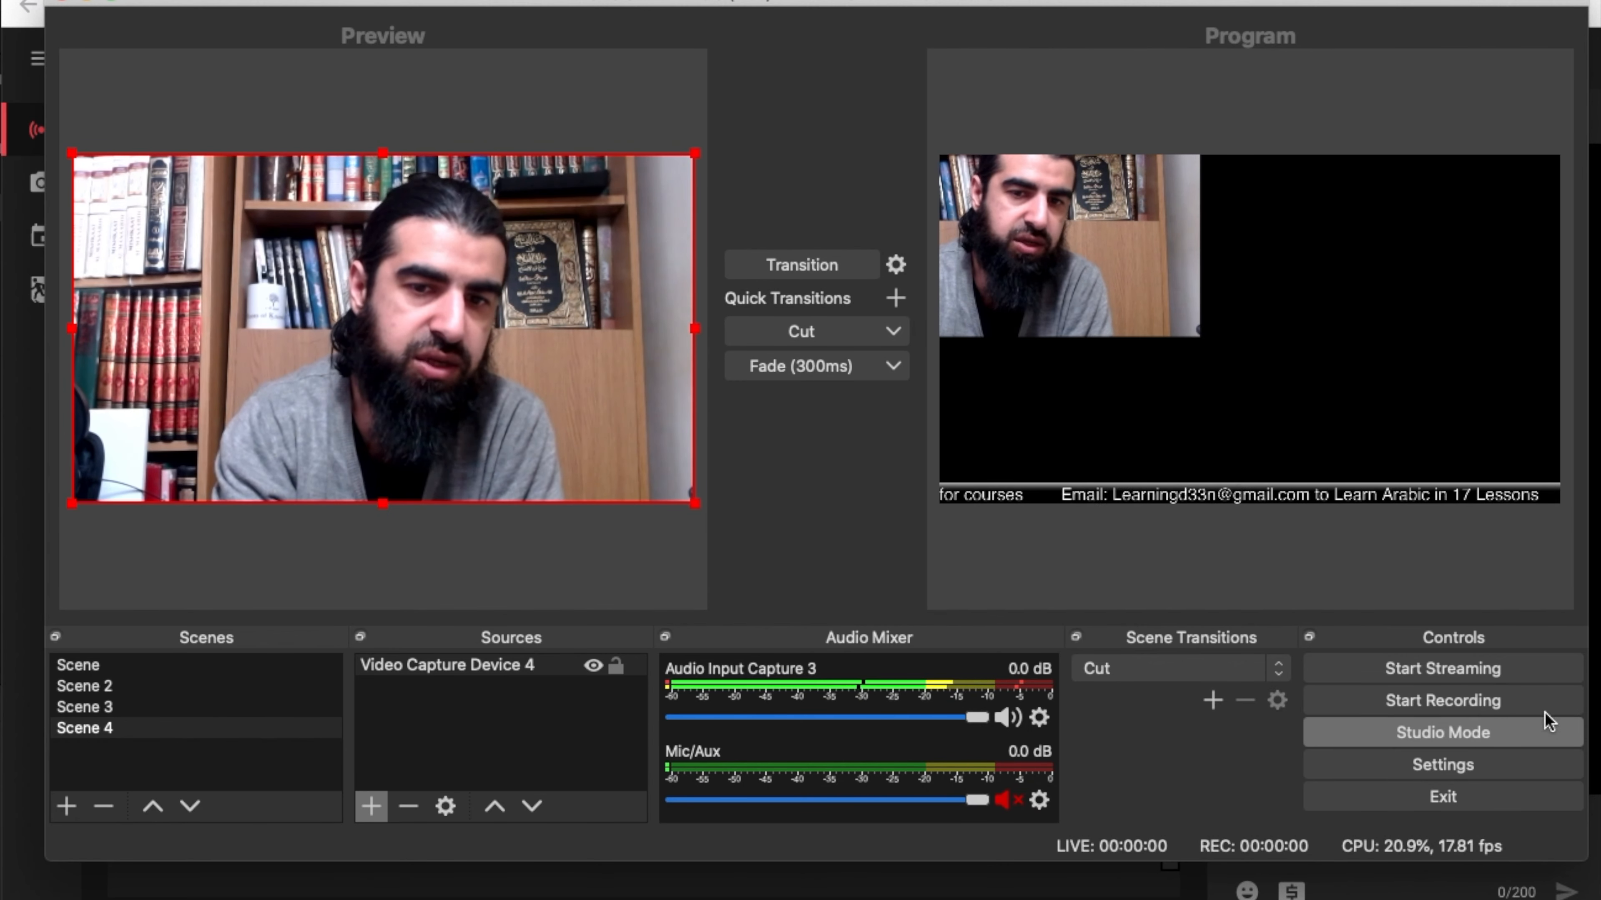
# Turn Studio Mode off and on again to compare the single view with the preview and program views
pyautogui.click(1478, 737)
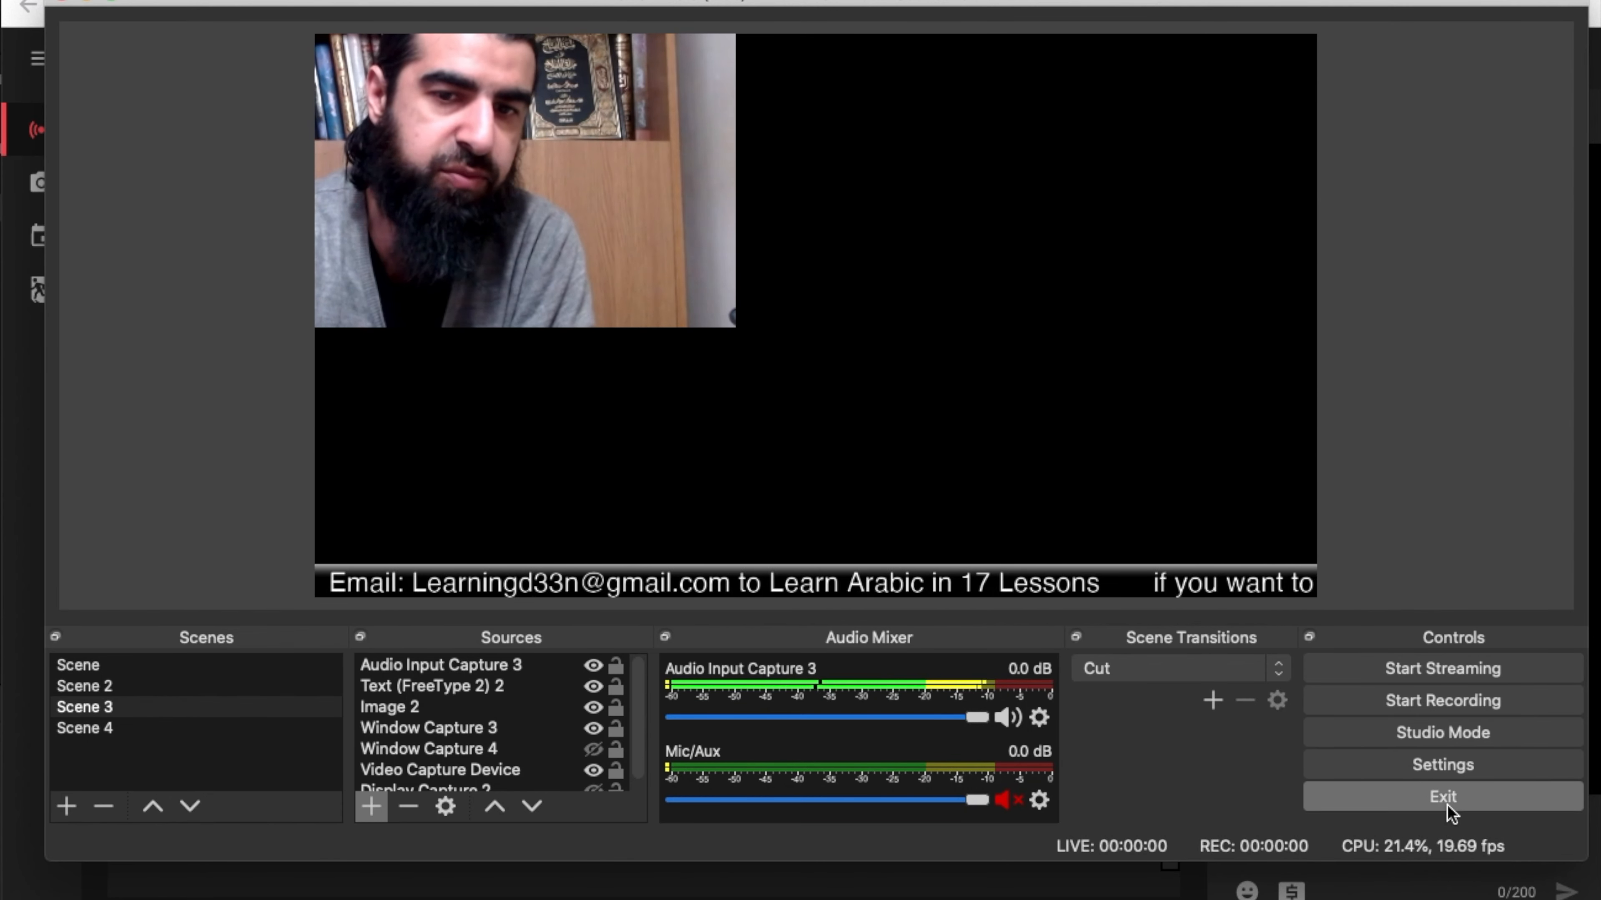
pyautogui.click(1461, 744)
pyautogui.click(300, 291)
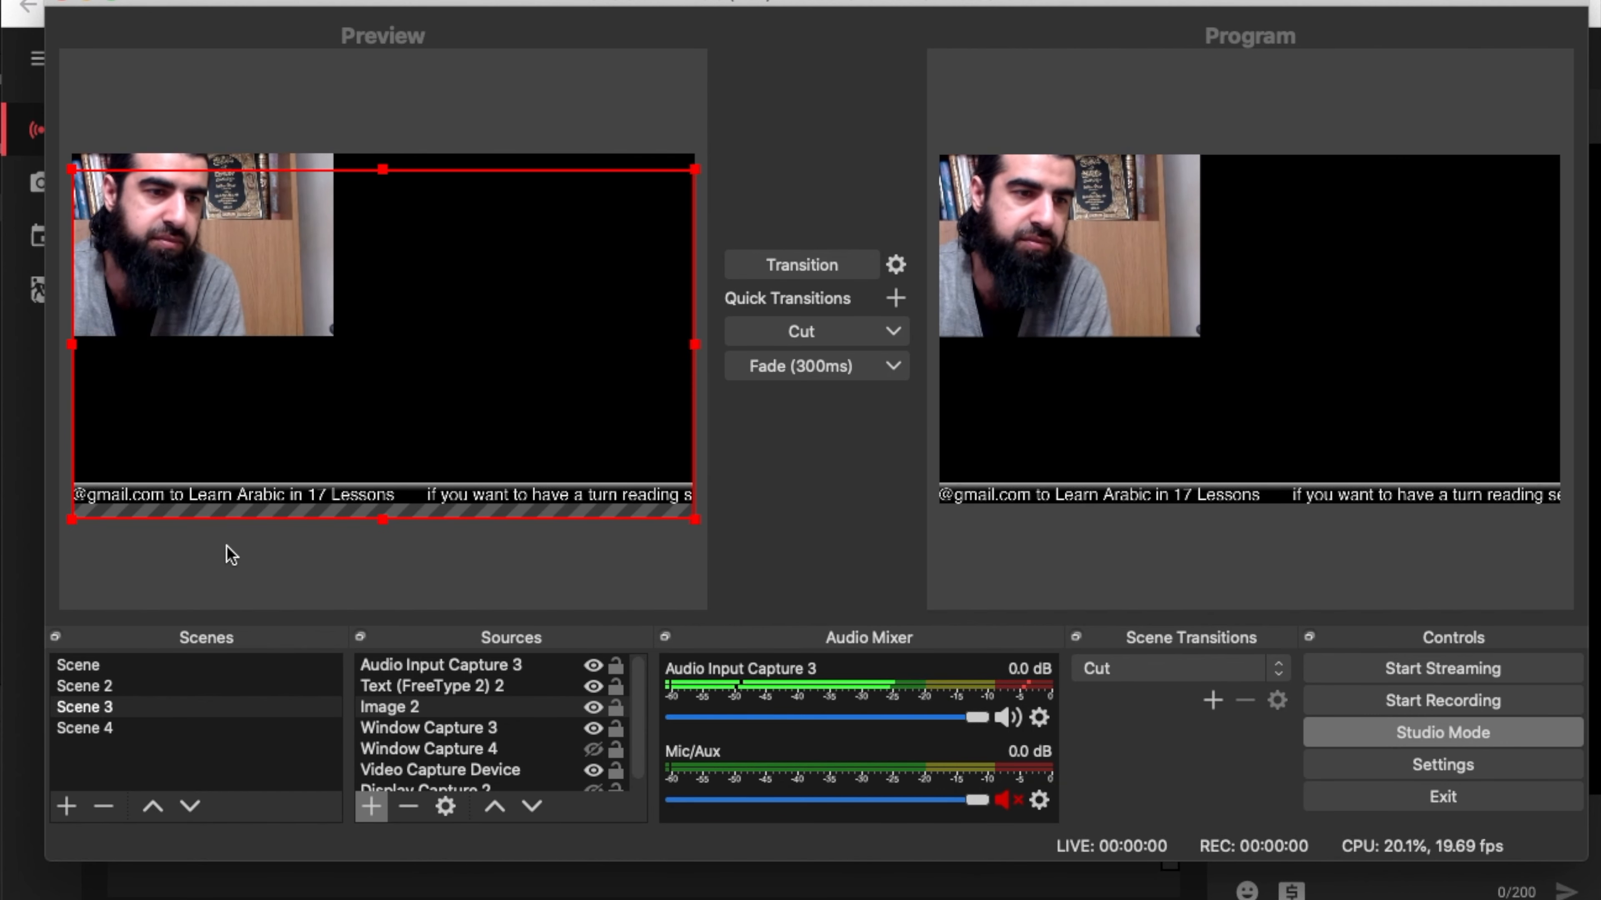
# Shrink the webcam picture slightly in Scene 4 and transition the scene to the program output
pyautogui.click(183, 729)
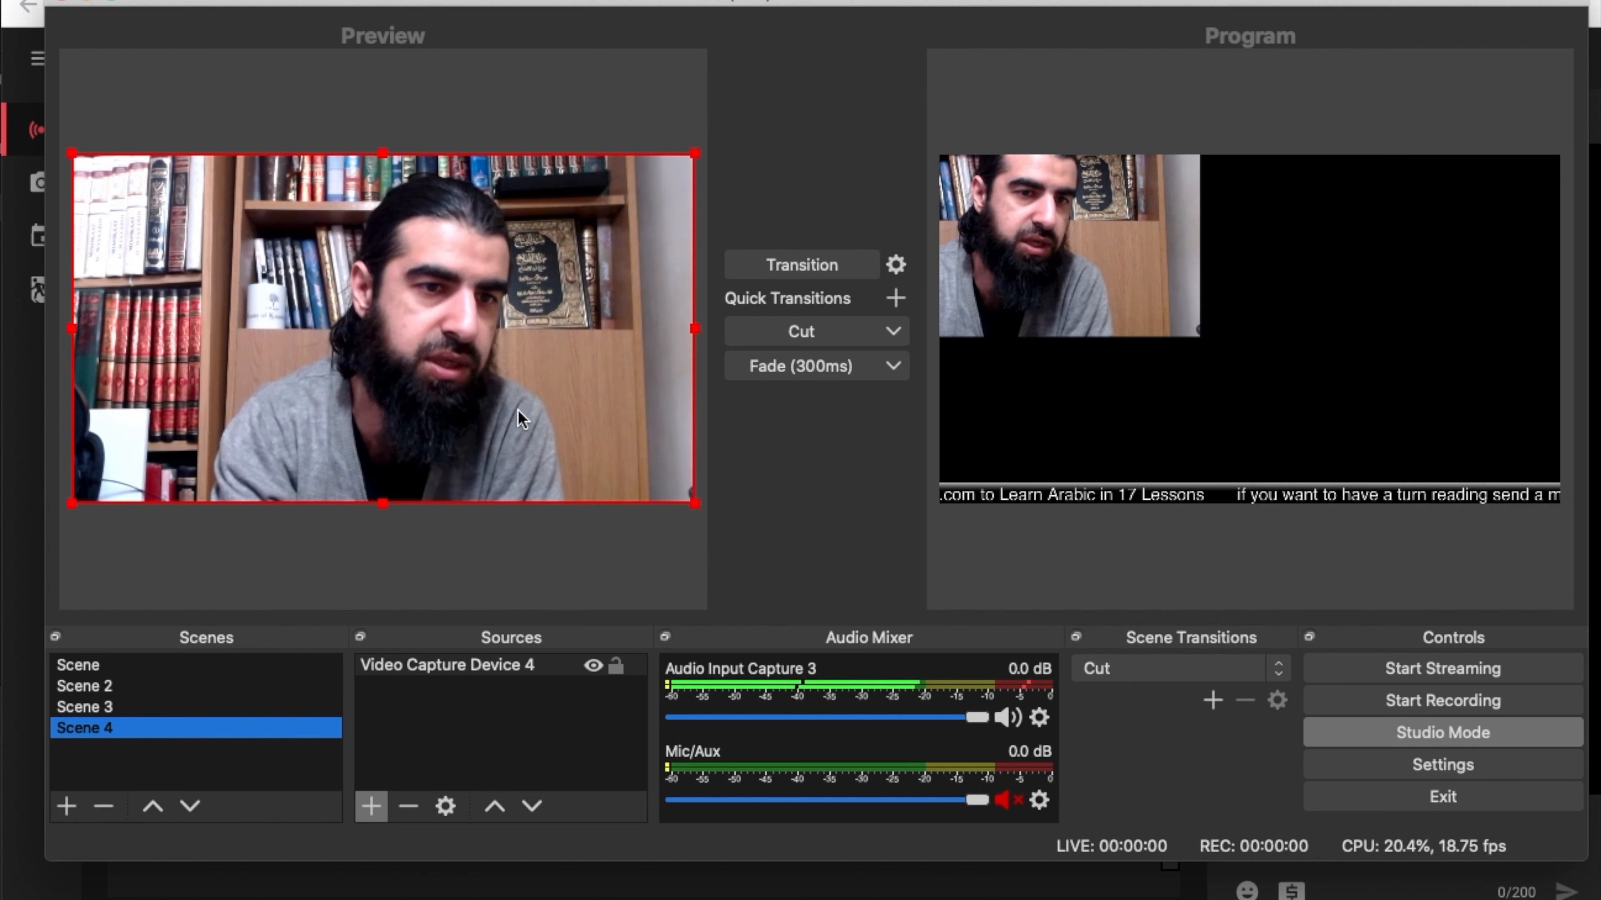
pyautogui.moveTo(694, 503); pyautogui.dragTo(625, 459)
pyautogui.click(804, 265)
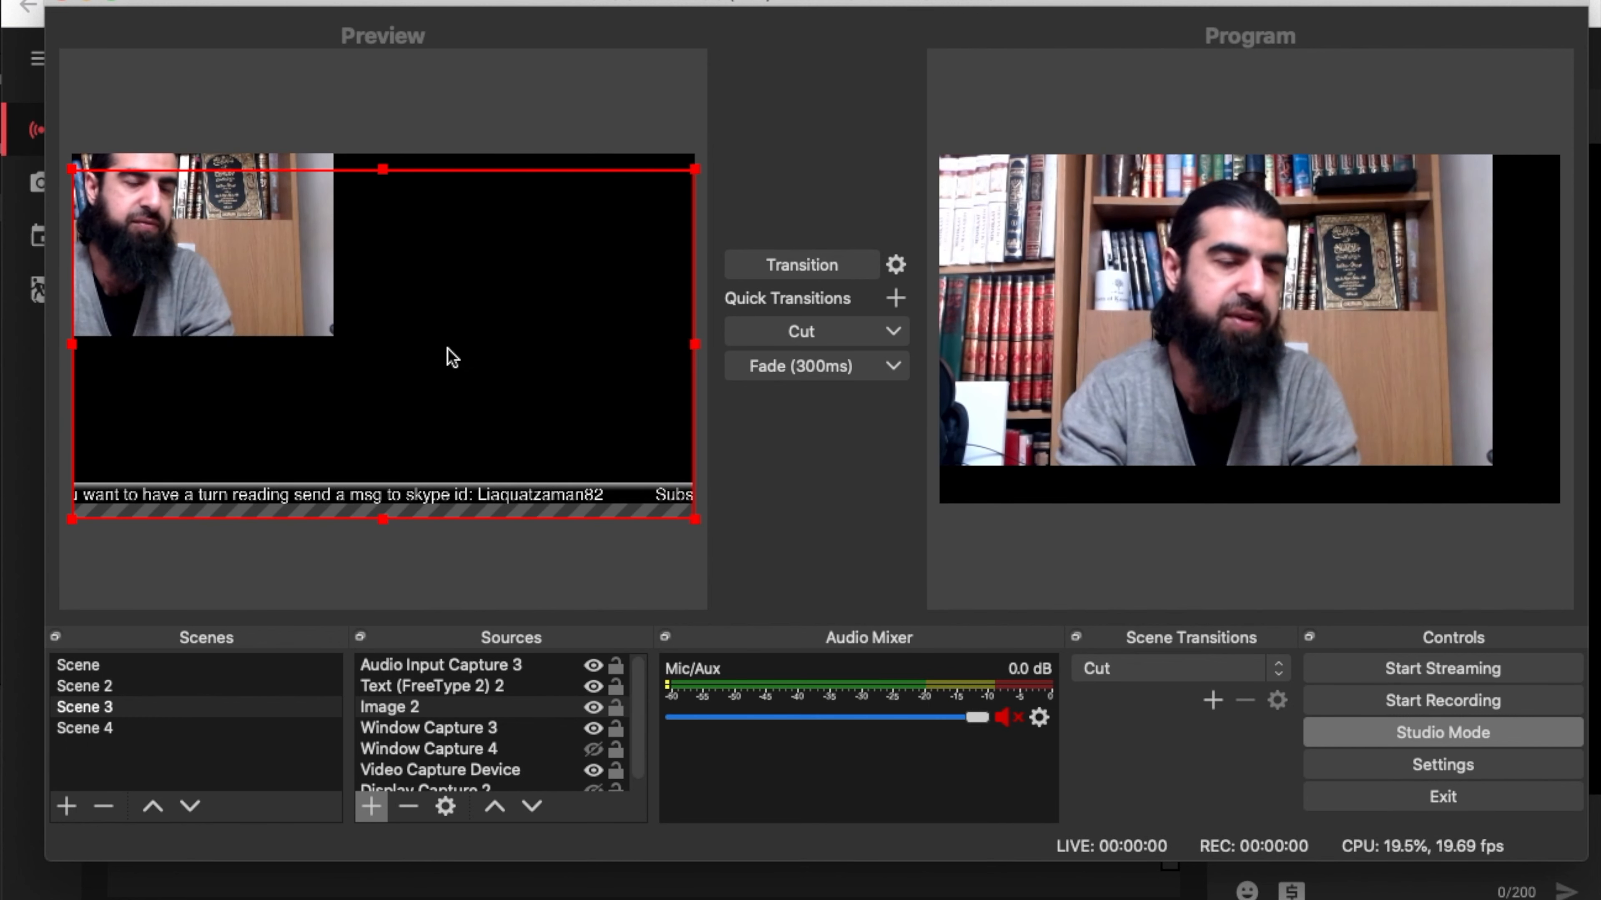
# Bring Scene 4 back into the preview and shrink the webcam picture to about 40% of the canvas width in its upper-left corner
pyautogui.click(196, 733)
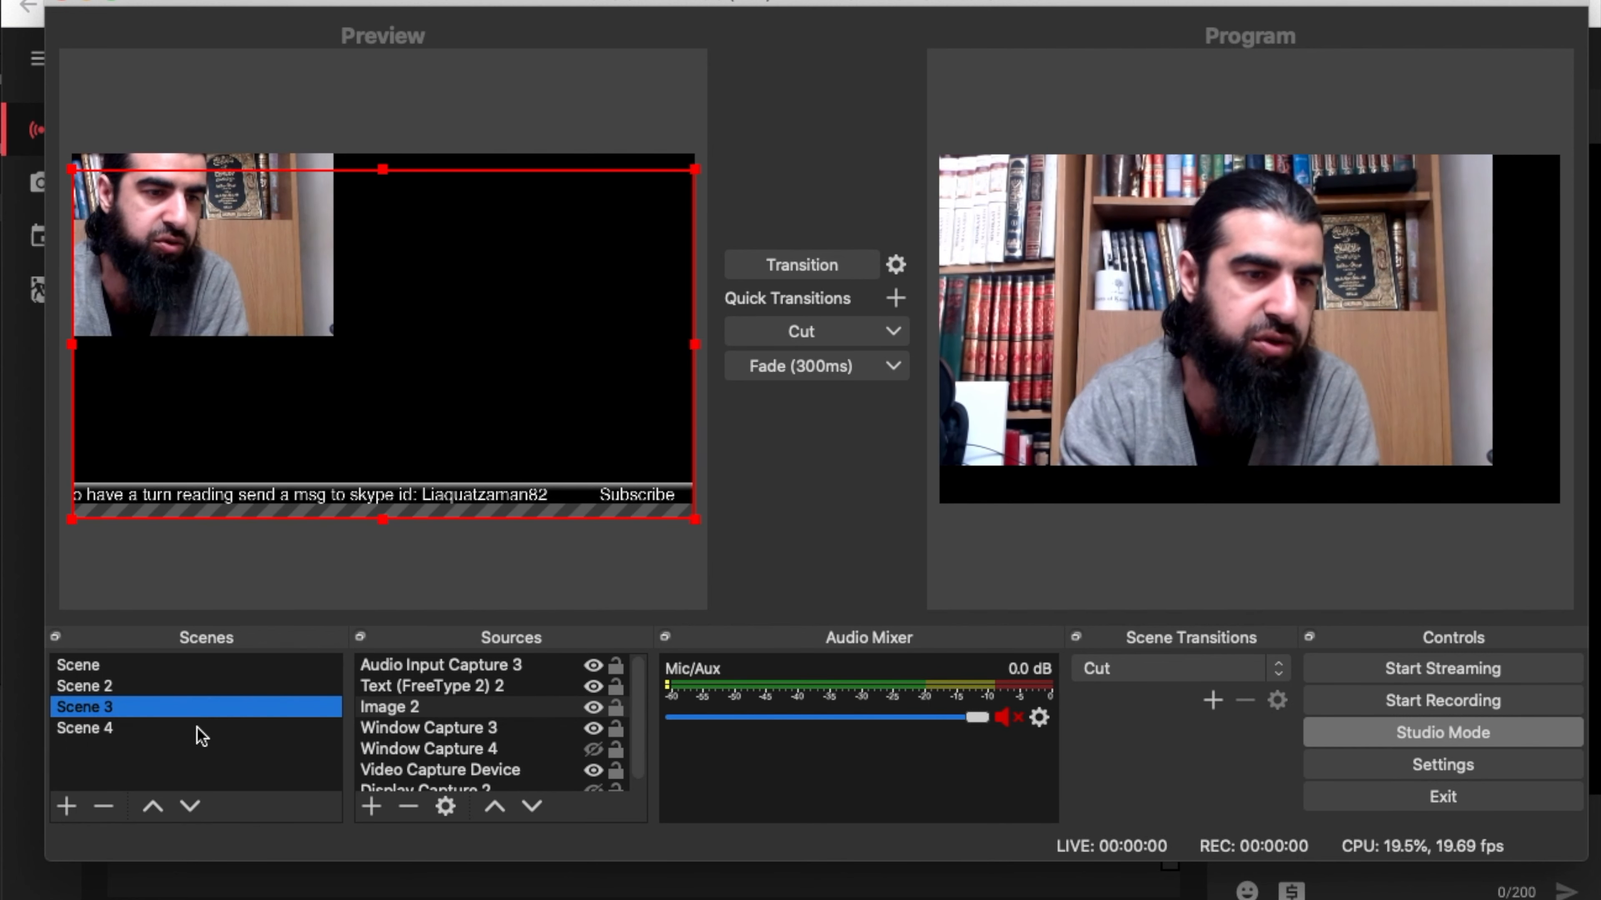
pyautogui.click(197, 731)
pyautogui.moveTo(627, 466); pyautogui.dragTo(316, 296)
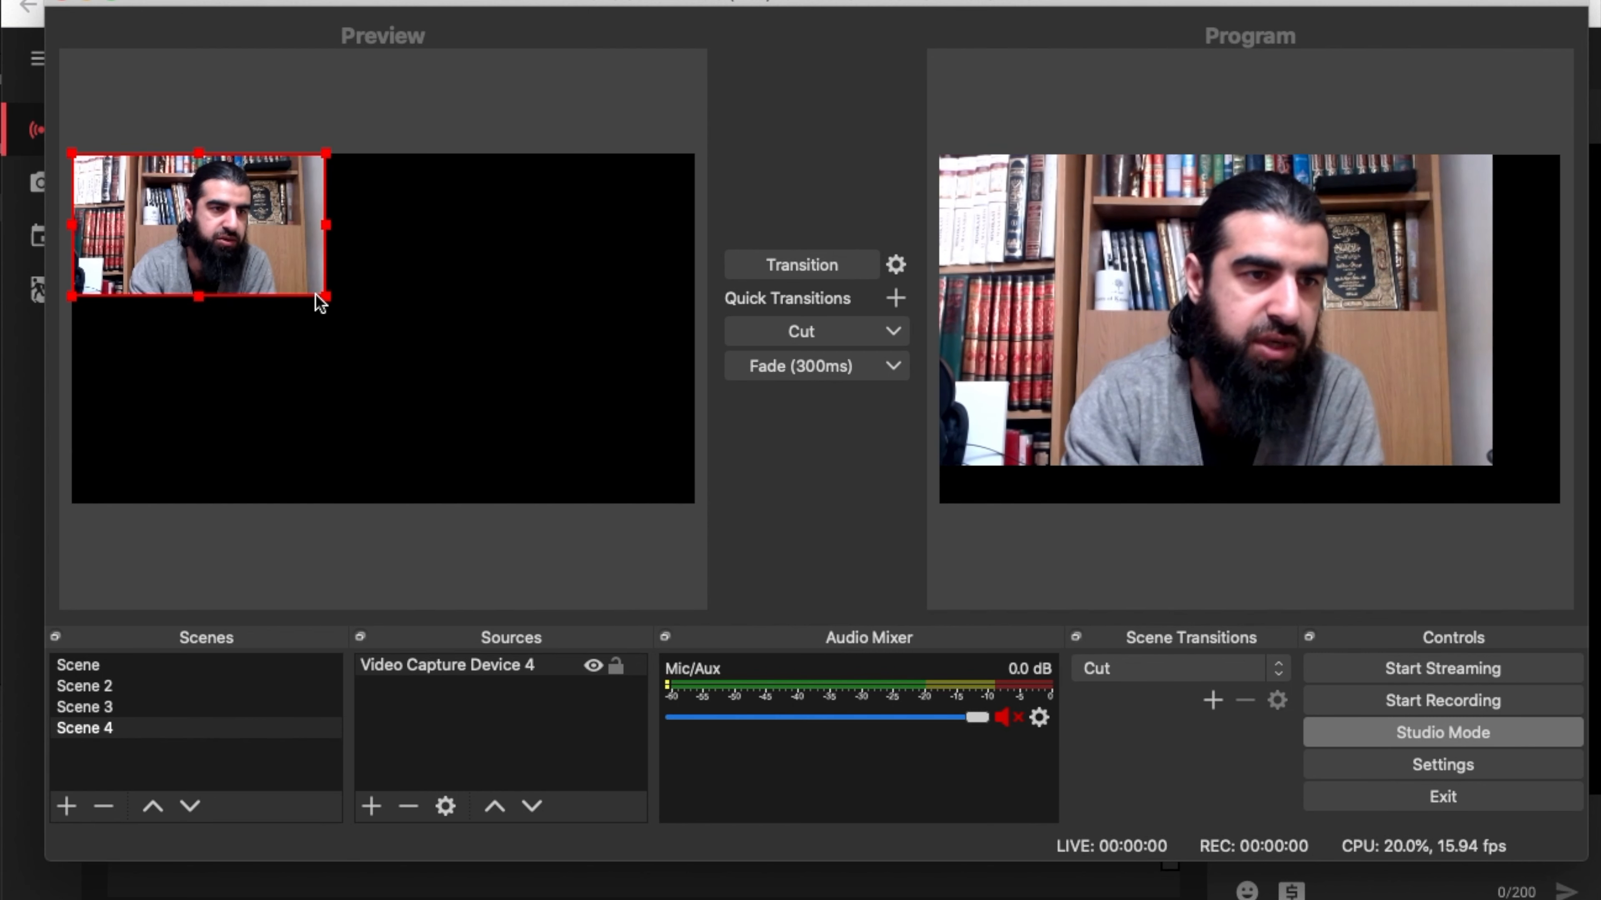
# Add a new Window Capture source to Scene 4 that captures the PDF window open at page 87 of 471
pyautogui.click(373, 807)
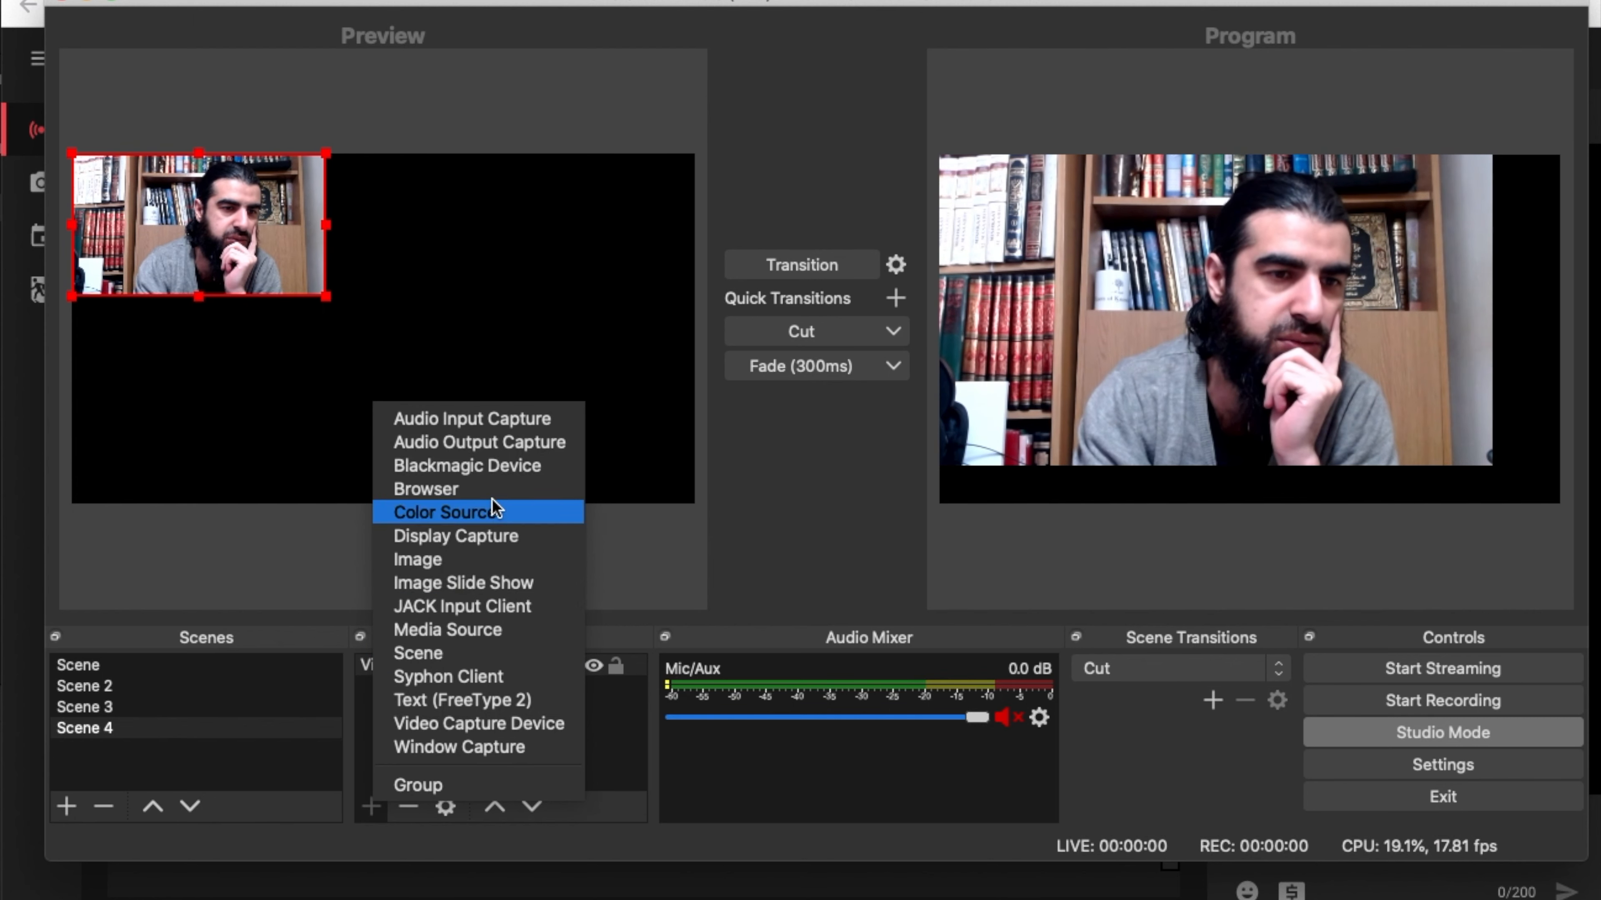
pyautogui.click(470, 747)
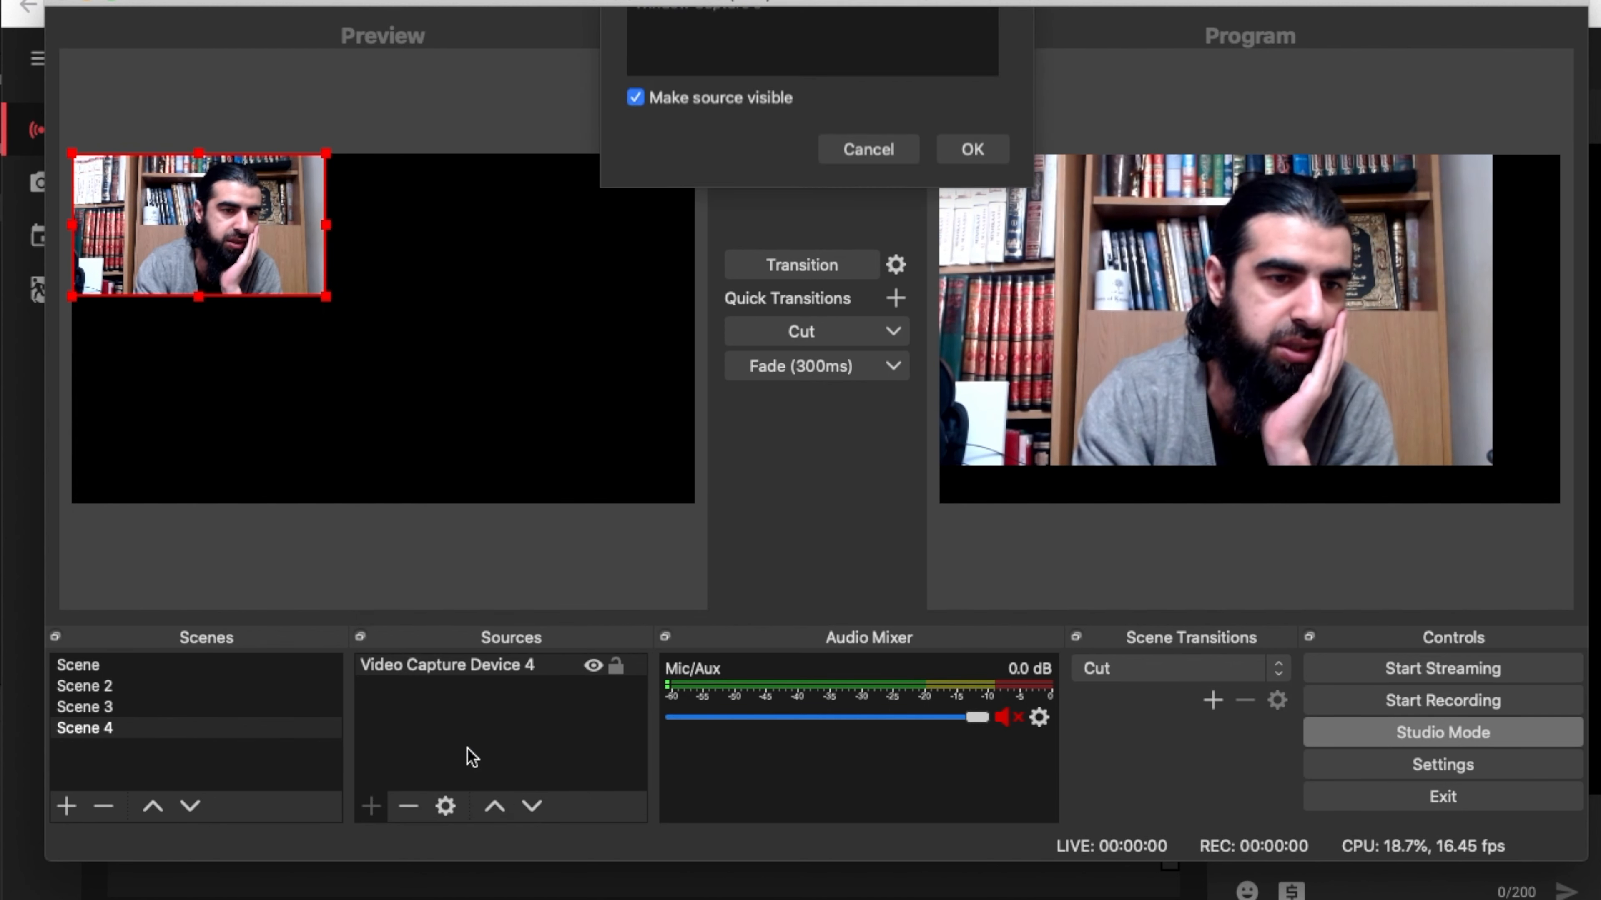
pyautogui.click(977, 348)
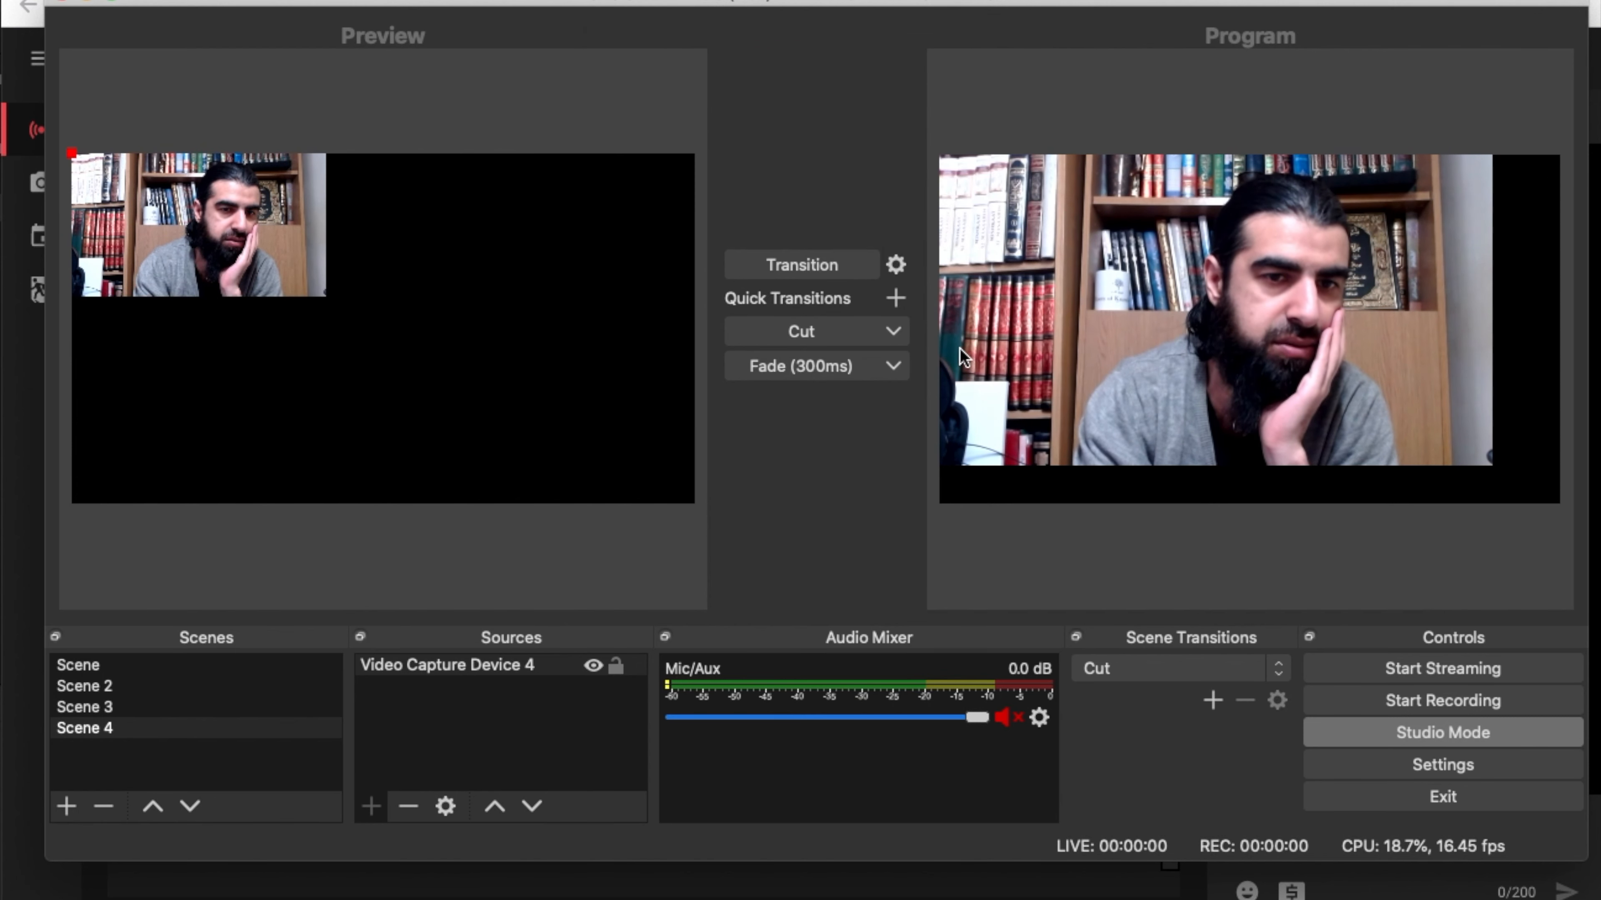
pyautogui.click(827, 539)
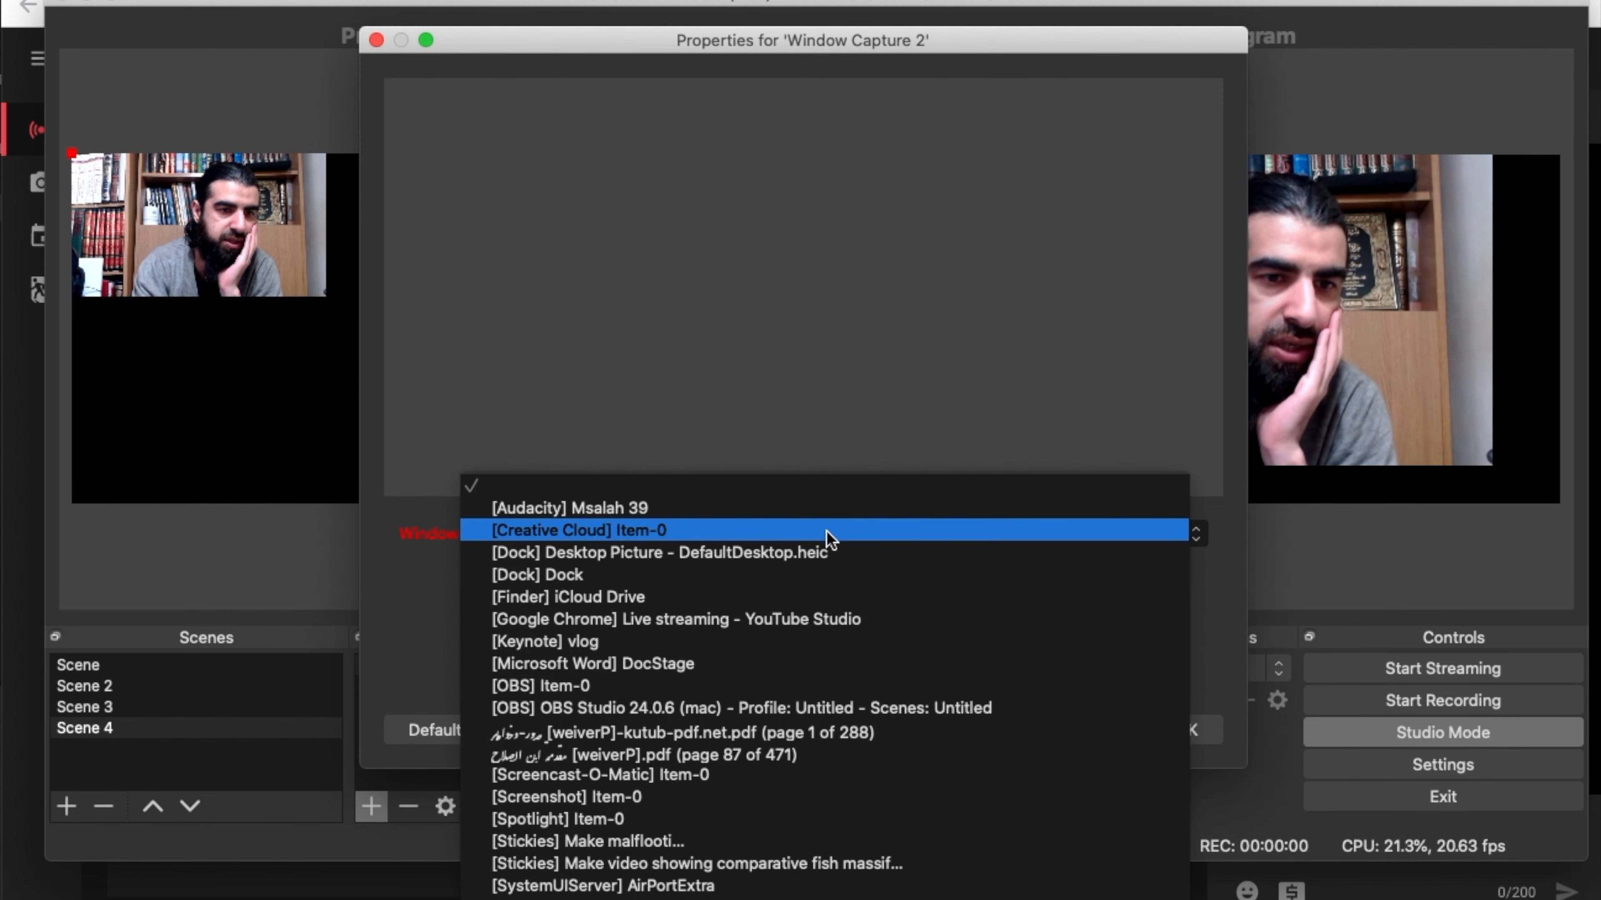
pyautogui.click(827, 755)
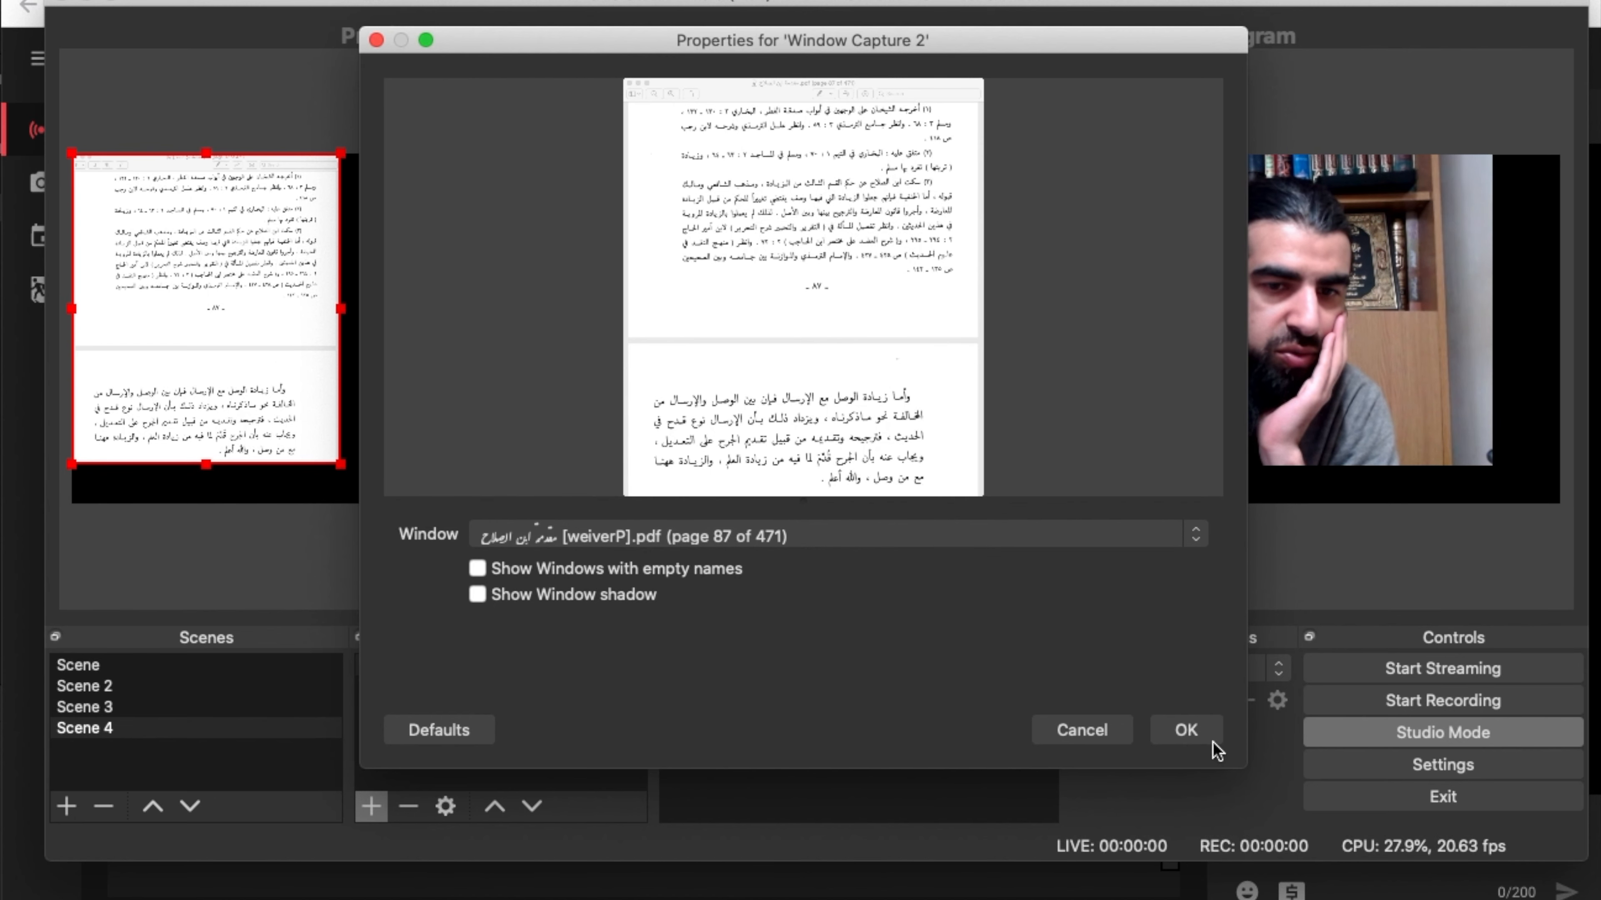
pyautogui.click(1184, 732)
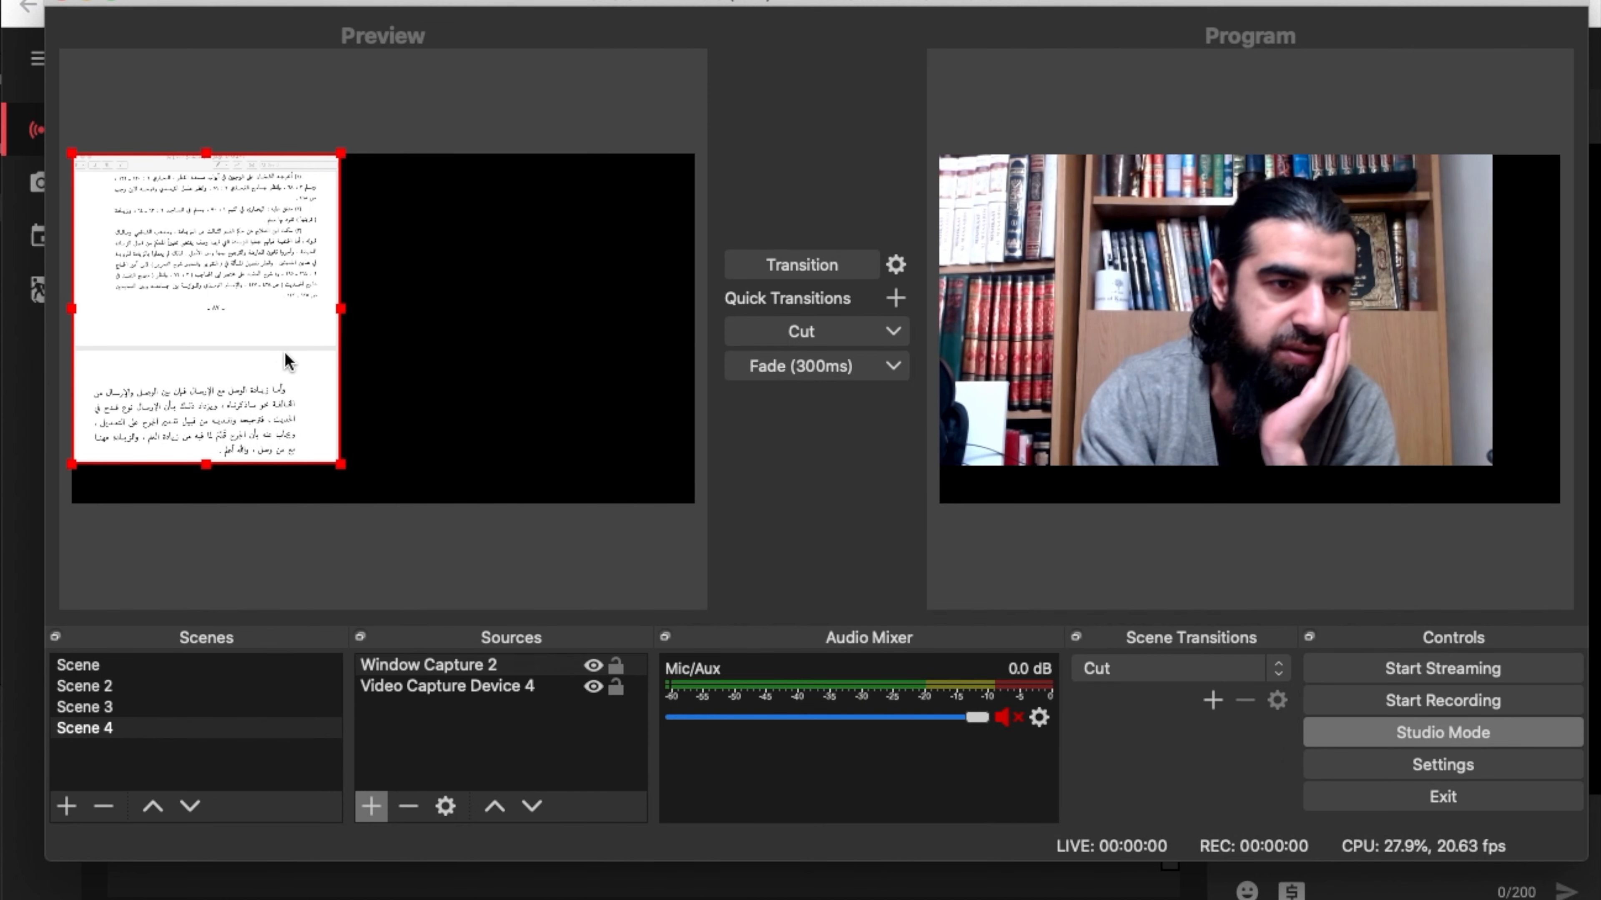
# Place the window capture beside the webcam picture, enlarge it to reach the canvas's right edge, and transition the scene to the program output
pyautogui.moveTo(269, 355); pyautogui.dragTo(527, 357)
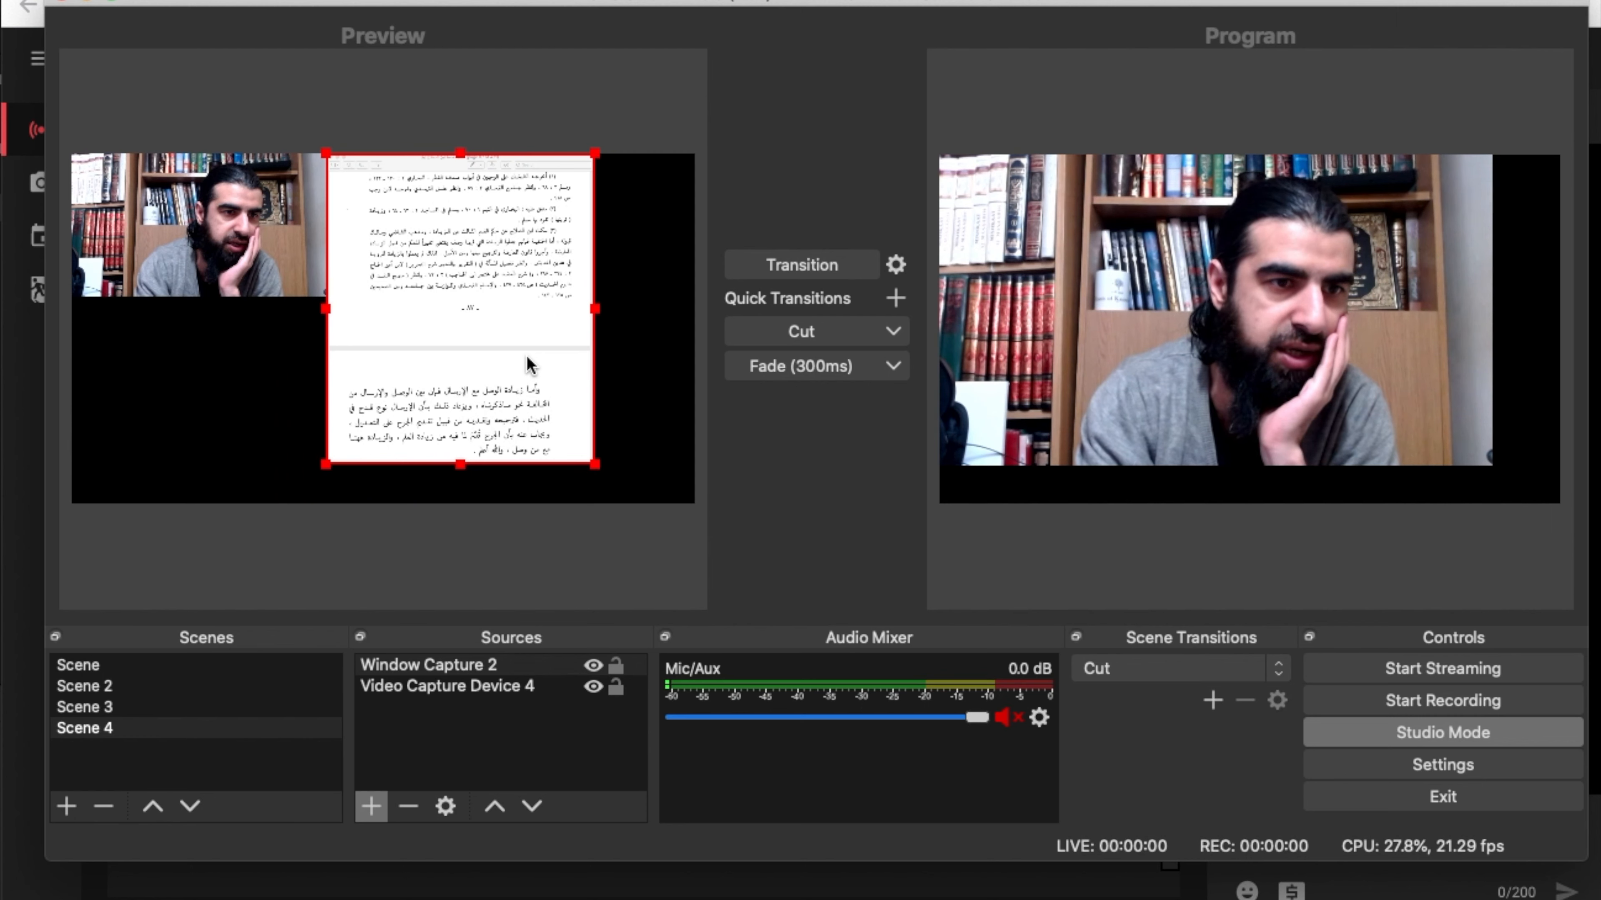
pyautogui.moveTo(593, 464); pyautogui.dragTo(725, 554)
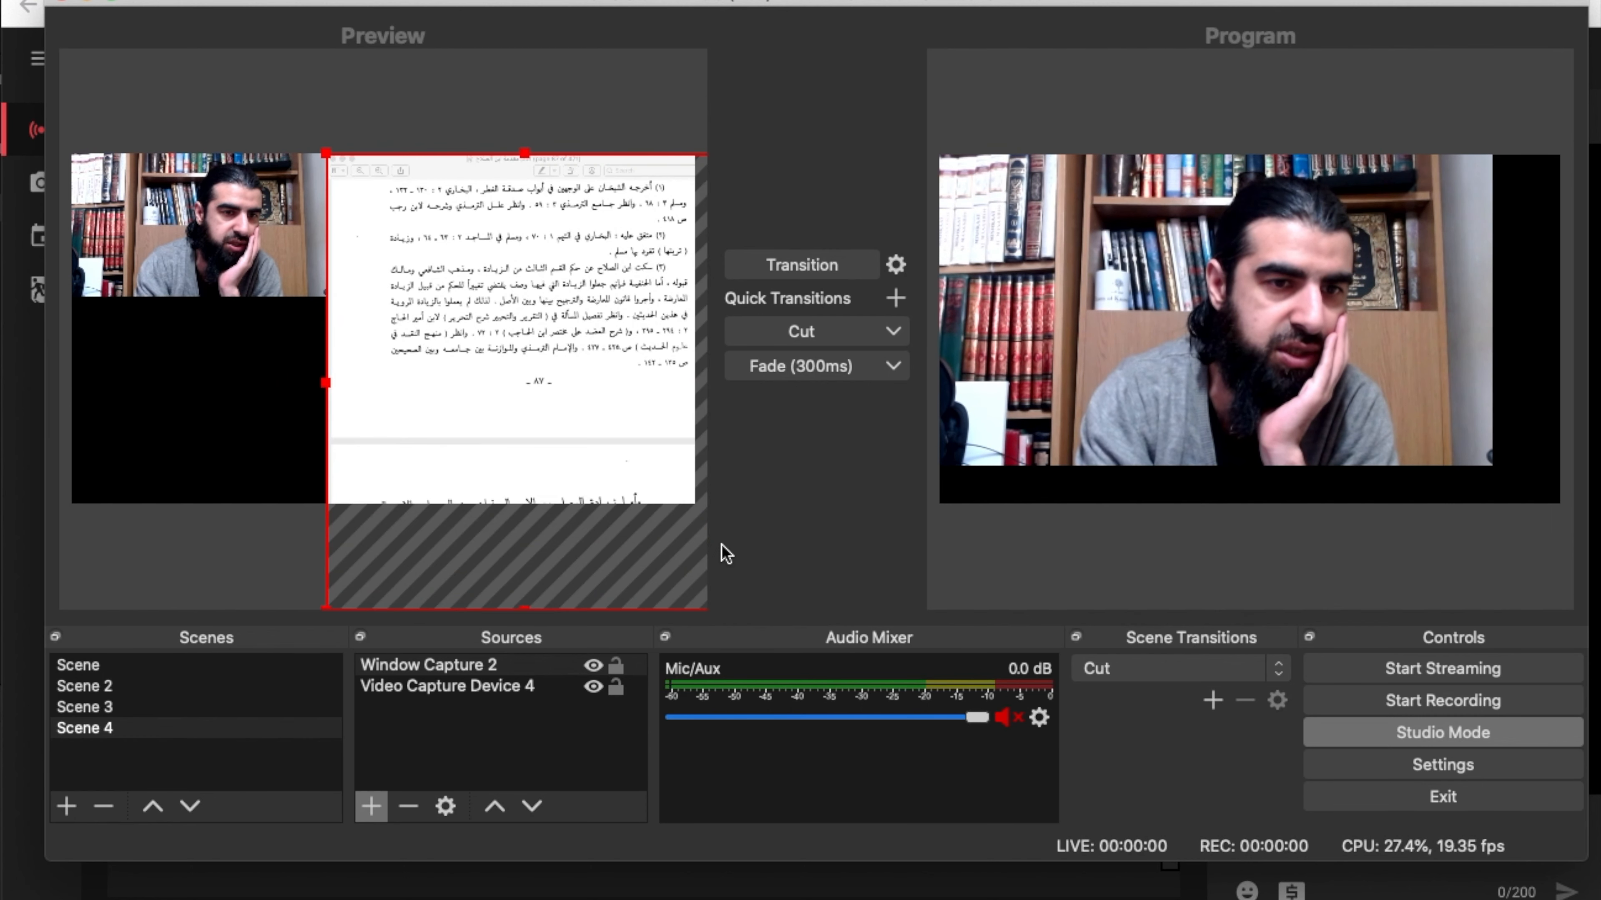
pyautogui.moveTo(608, 469); pyautogui.dragTo(580, 472)
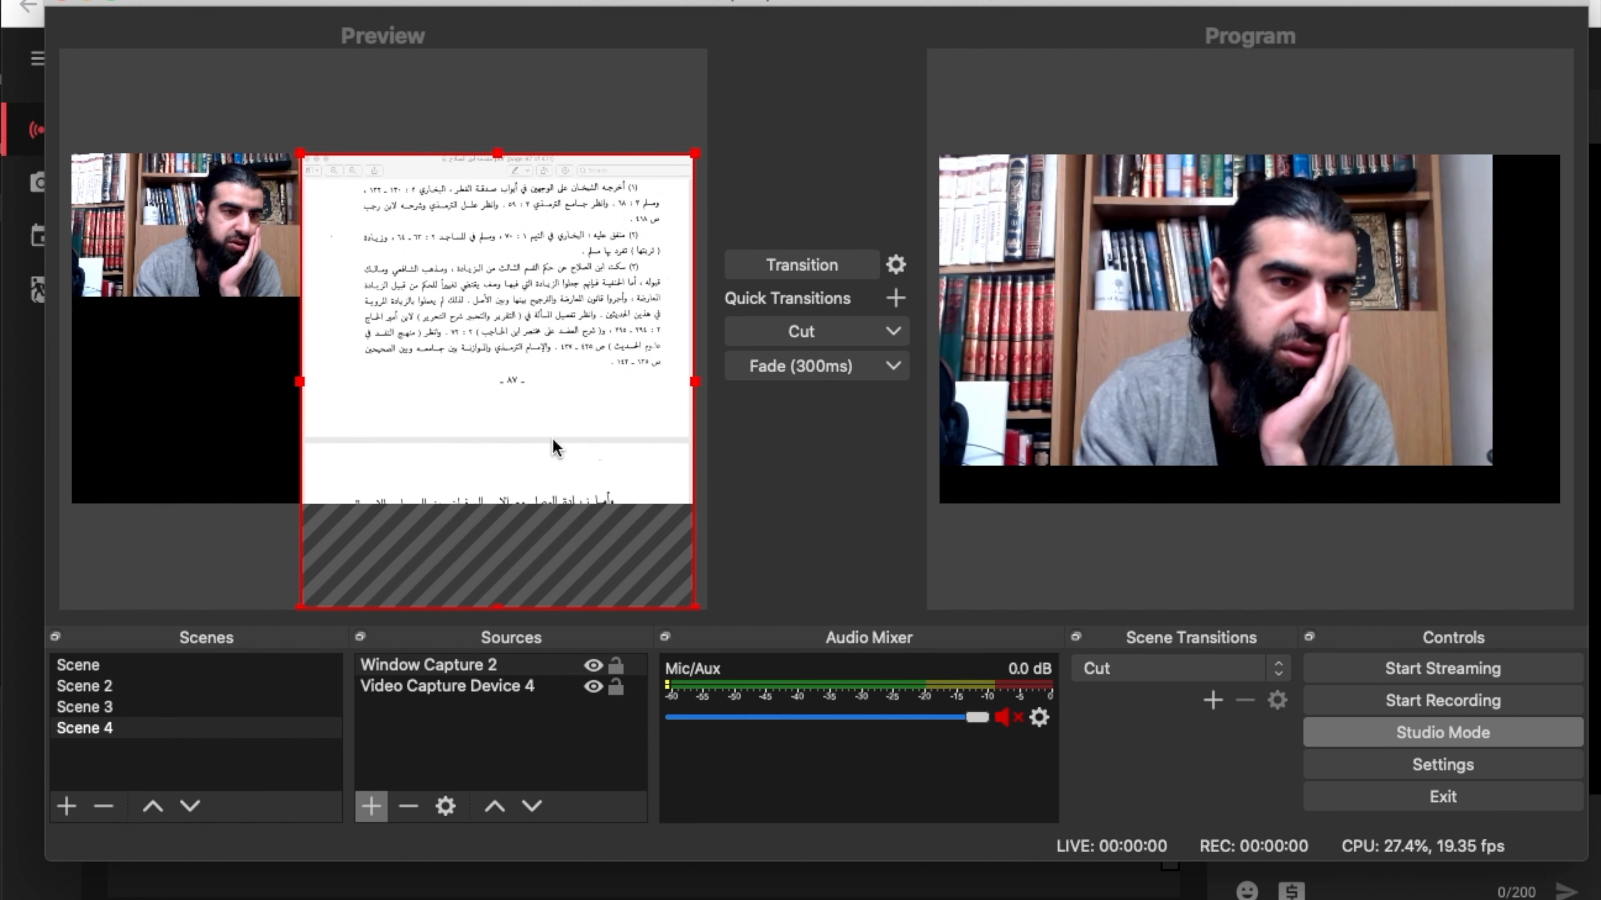
pyautogui.click(802, 263)
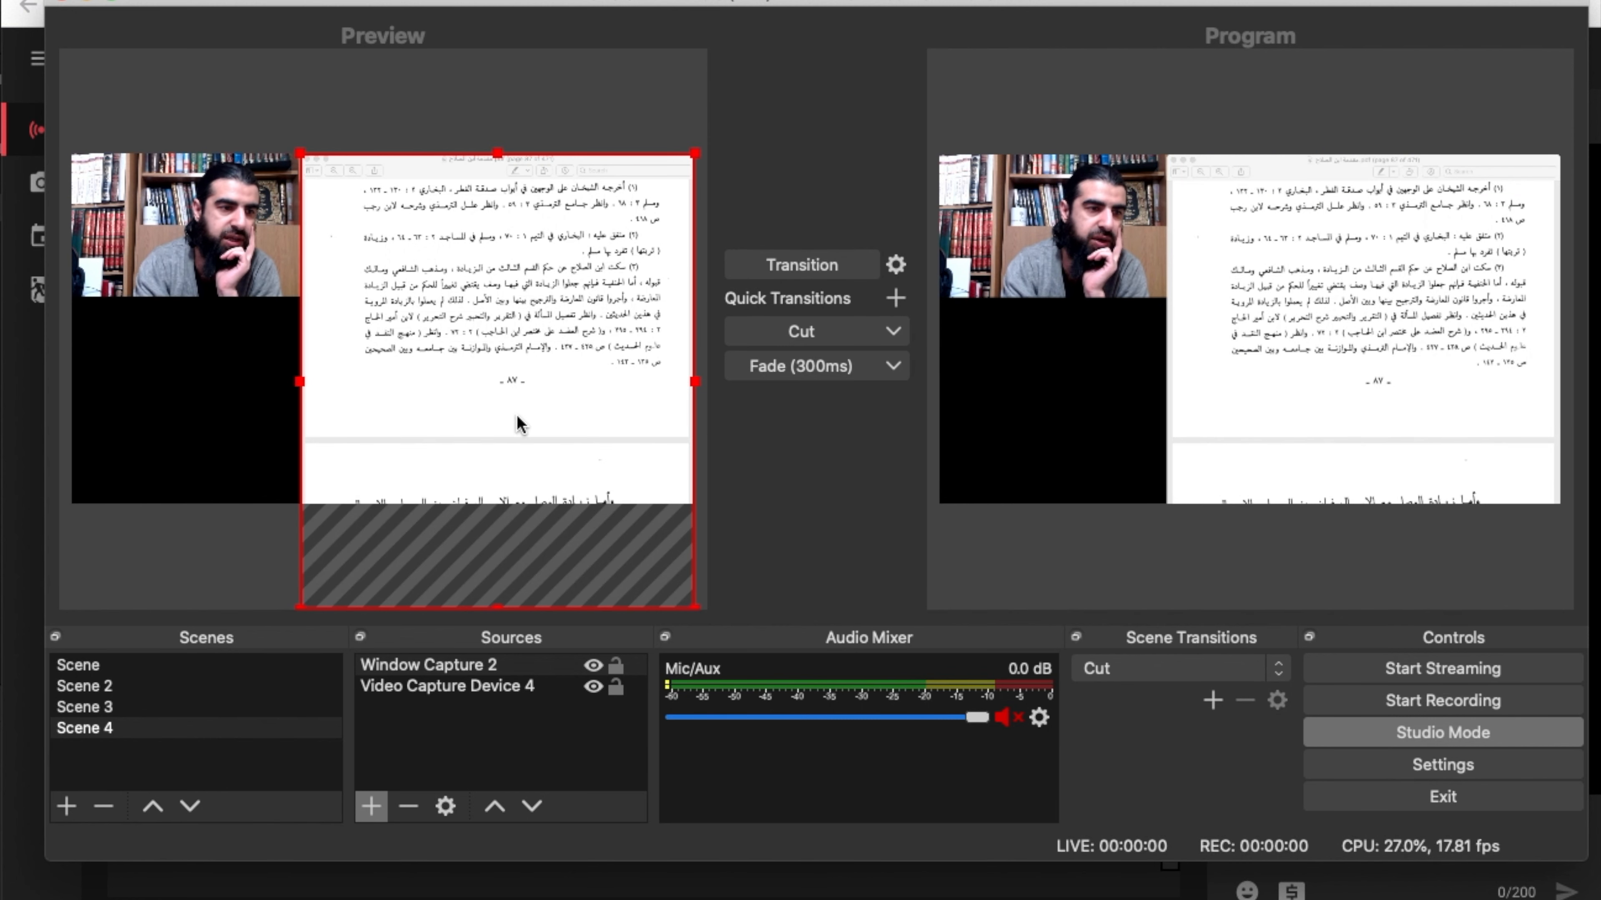
# Scroll the captured PDF and select its pages in turn to check that the program output follows the document live
pyautogui.scroll(-5, 496, 341)
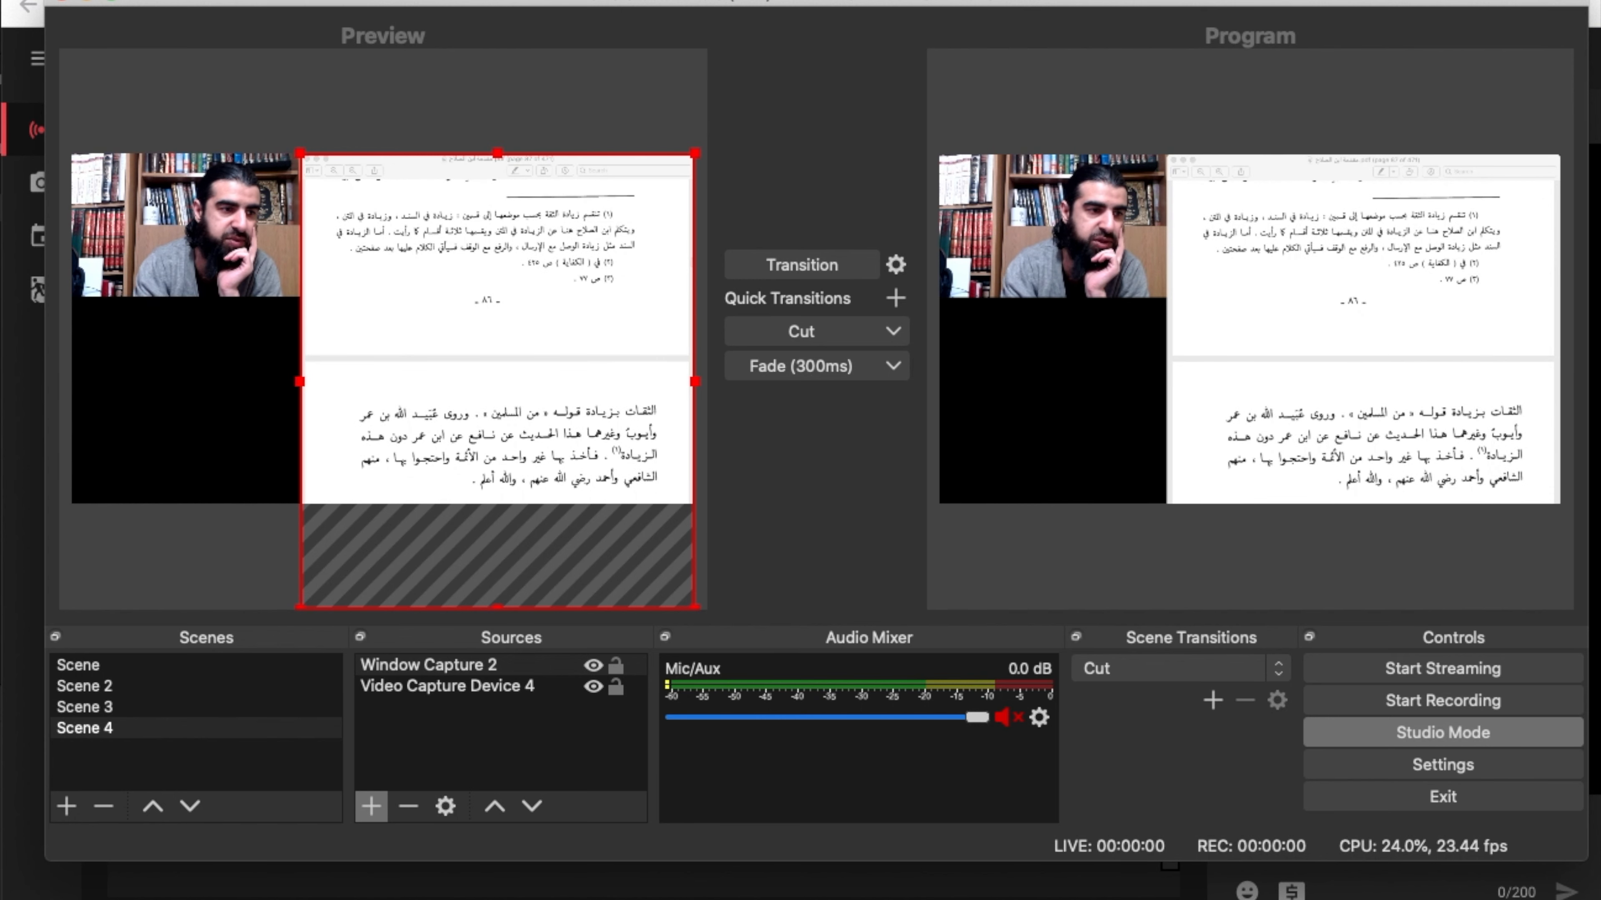
pyautogui.press('super+Tab')
pyautogui.scroll(1, 405, 466)
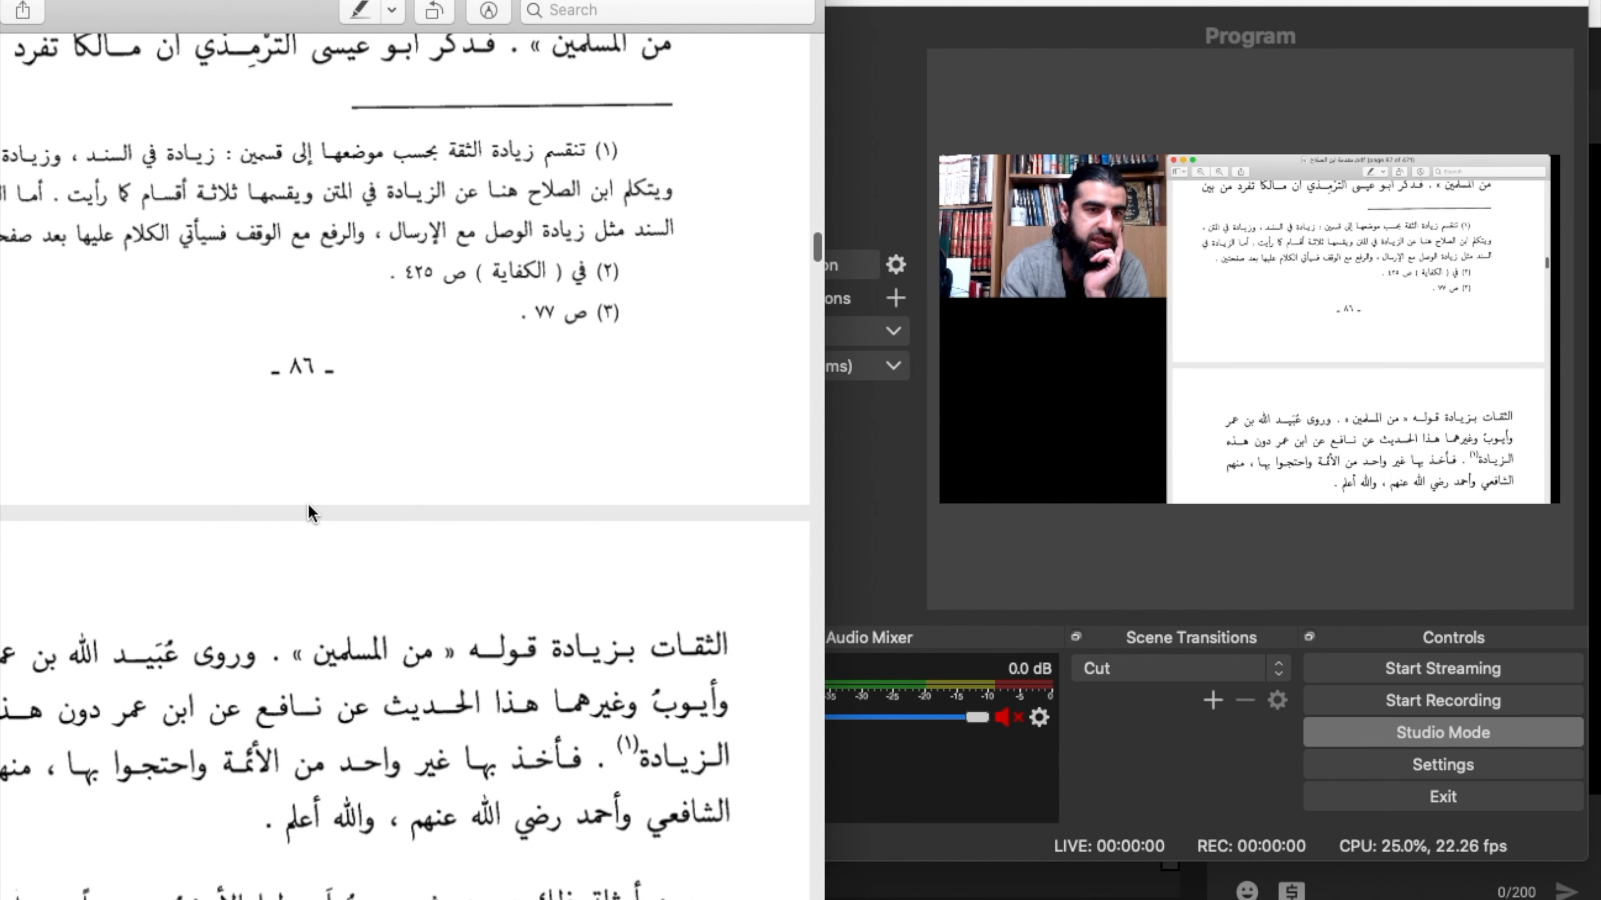
pyautogui.click(269, 568)
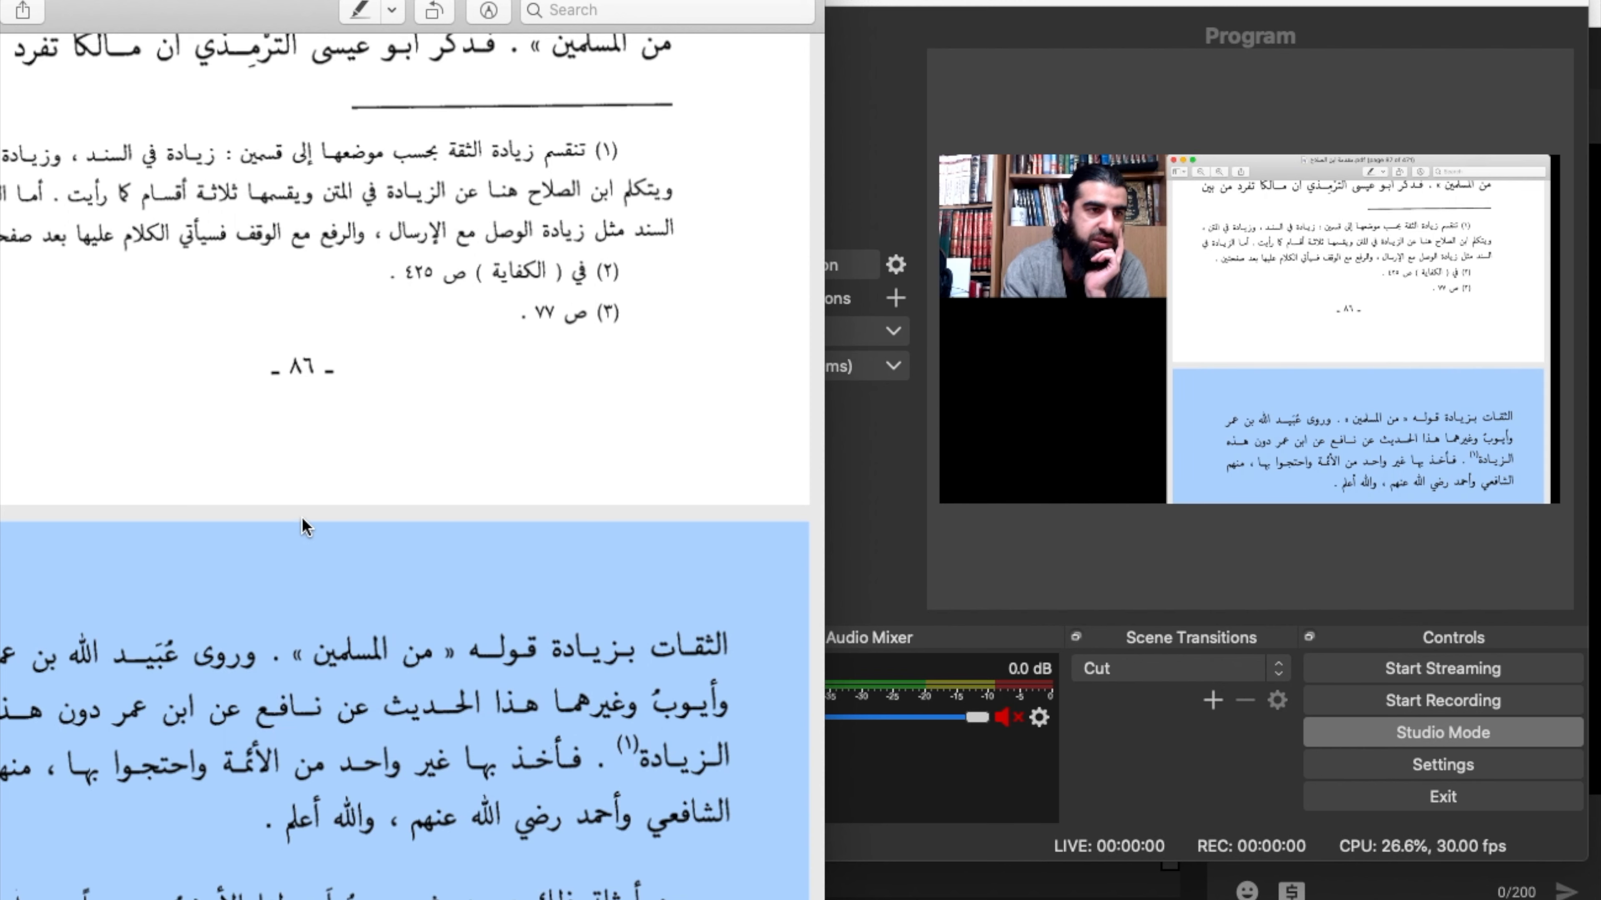
pyautogui.click(19, 442)
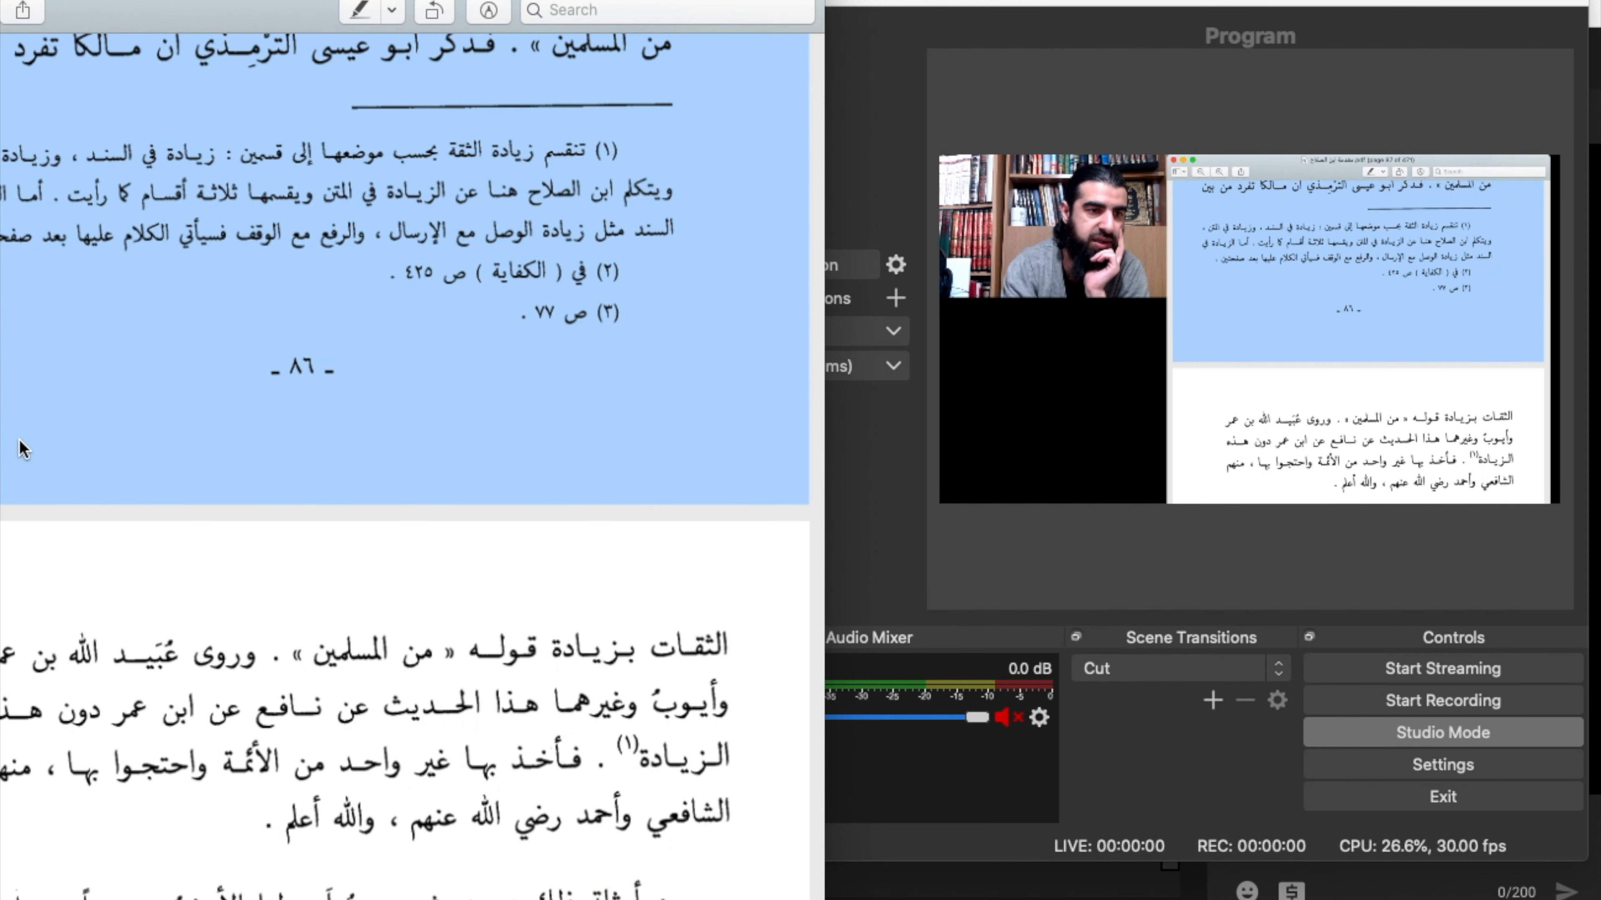
# Reposition the PDF window, narrow it and widen it again to fill the capture area, and switch back to OBS
pyautogui.moveTo(146, 15); pyautogui.dragTo(353, 71)
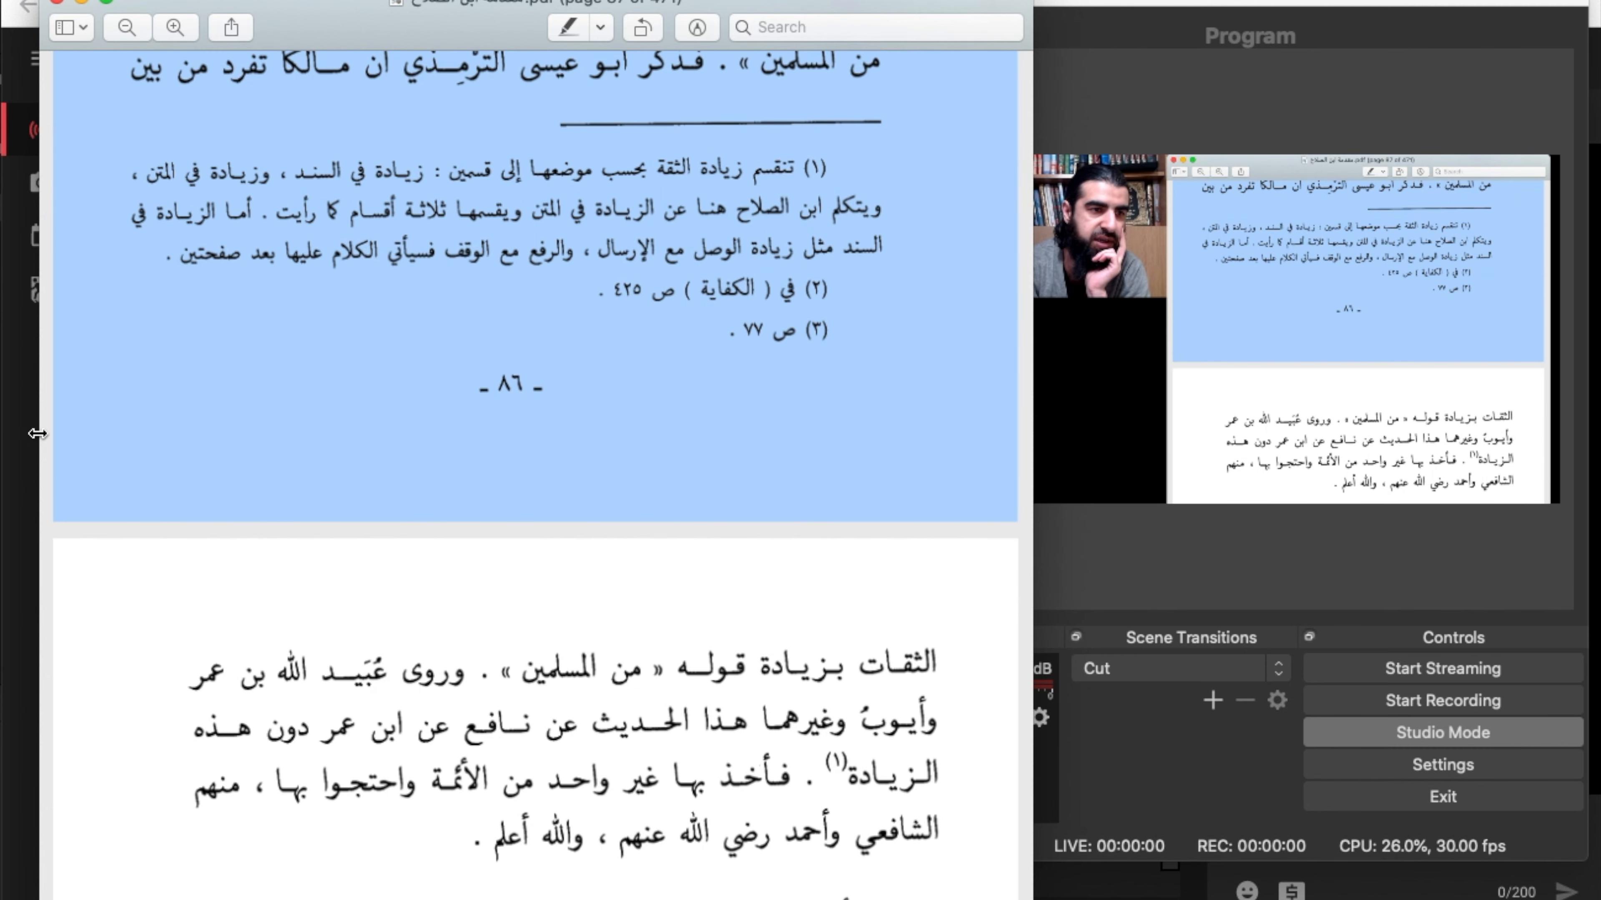
pyautogui.moveTo(37, 434); pyautogui.dragTo(352, 441)
pyautogui.moveTo(891, 7); pyautogui.dragTo(1370, 29)
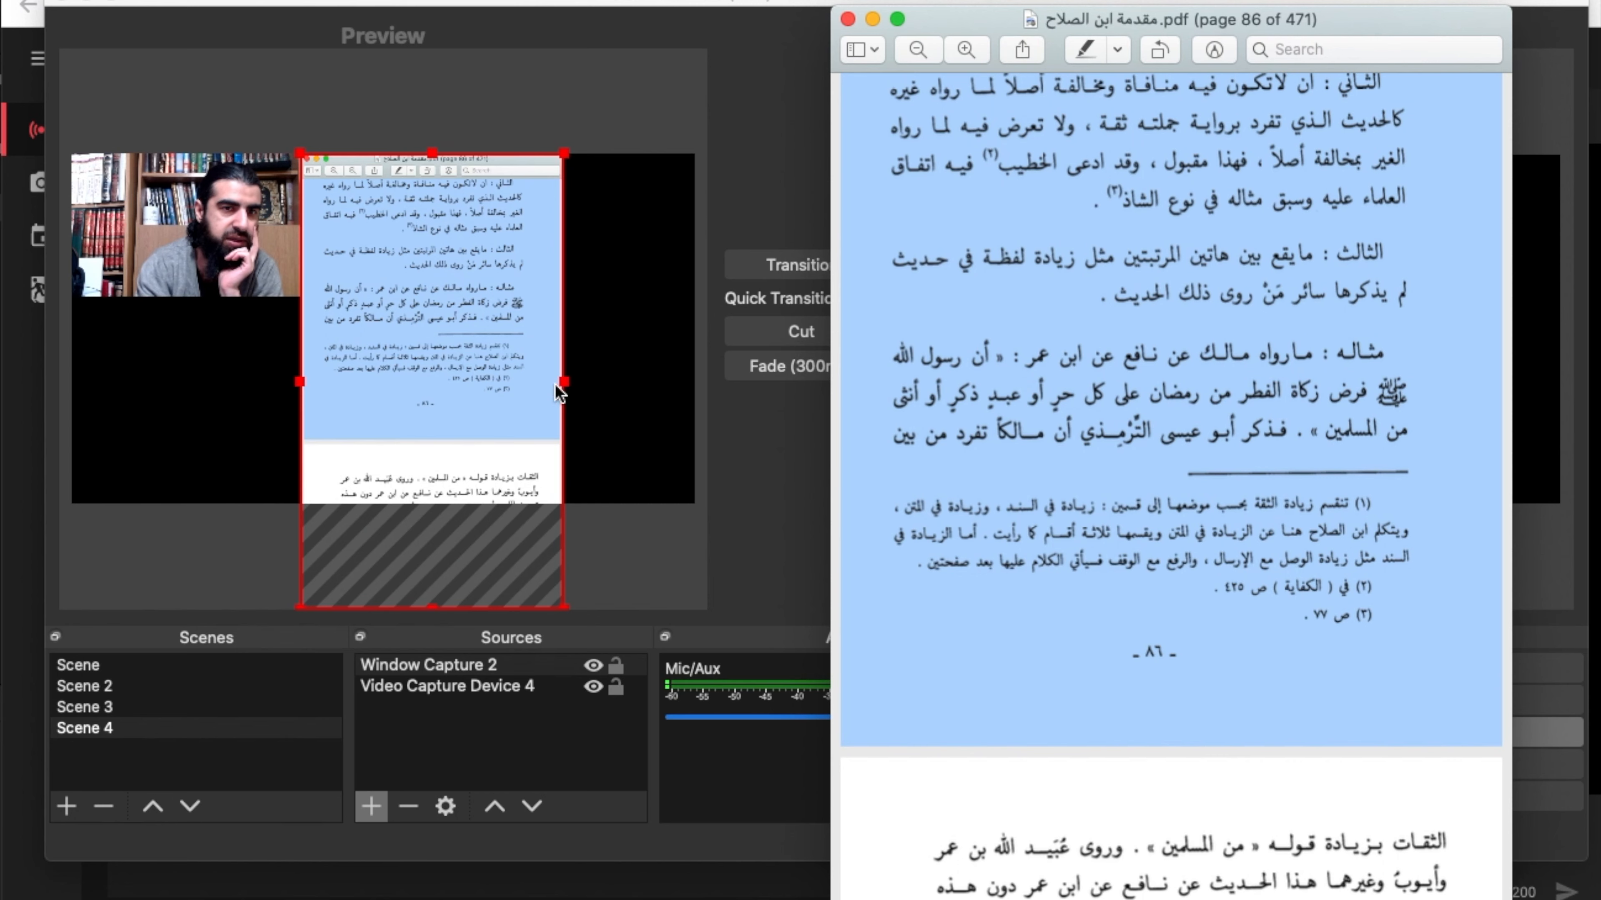
pyautogui.moveTo(826, 438); pyautogui.dragTo(641, 435)
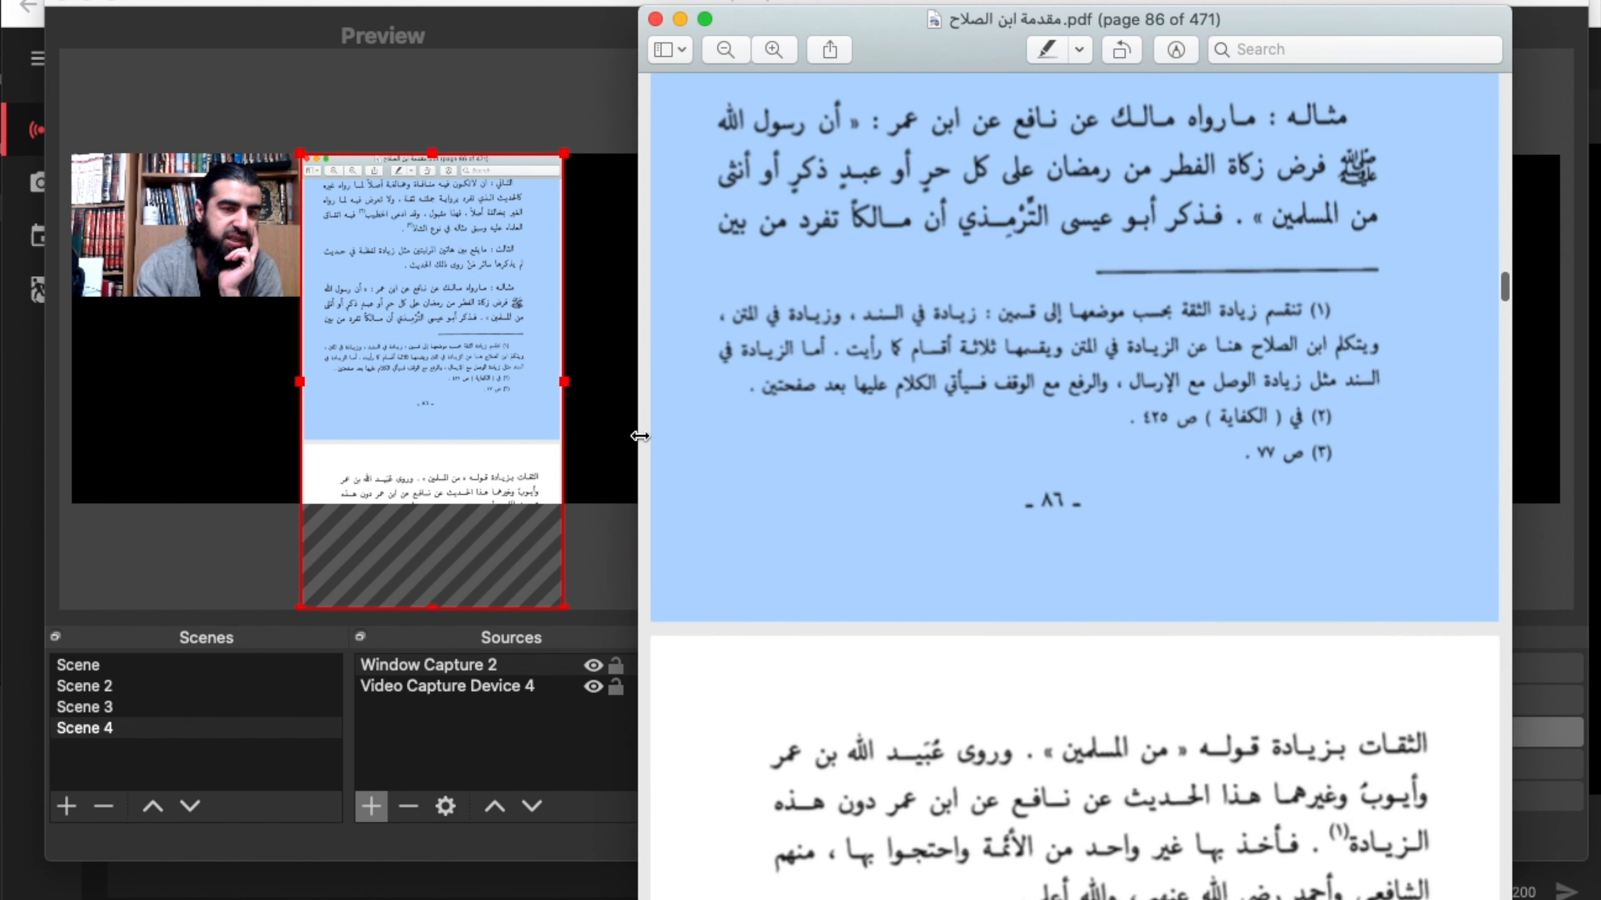
pyautogui.moveTo(942, 19); pyautogui.dragTo(75, 1)
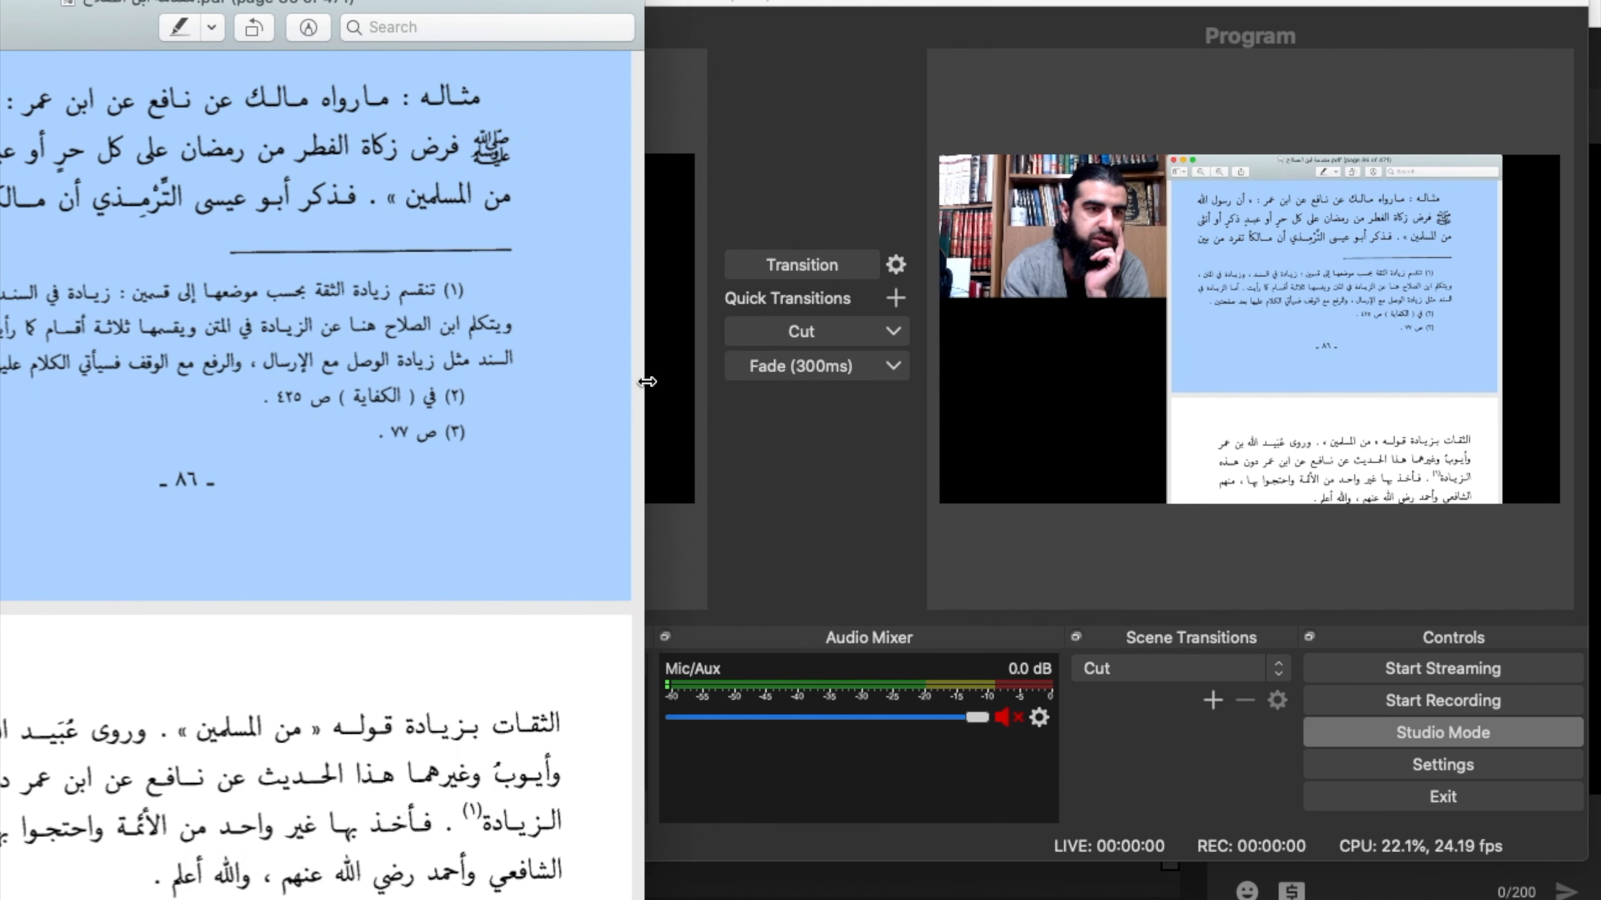
pyautogui.moveTo(641, 381); pyautogui.dragTo(813, 374)
pyautogui.click(868, 167)
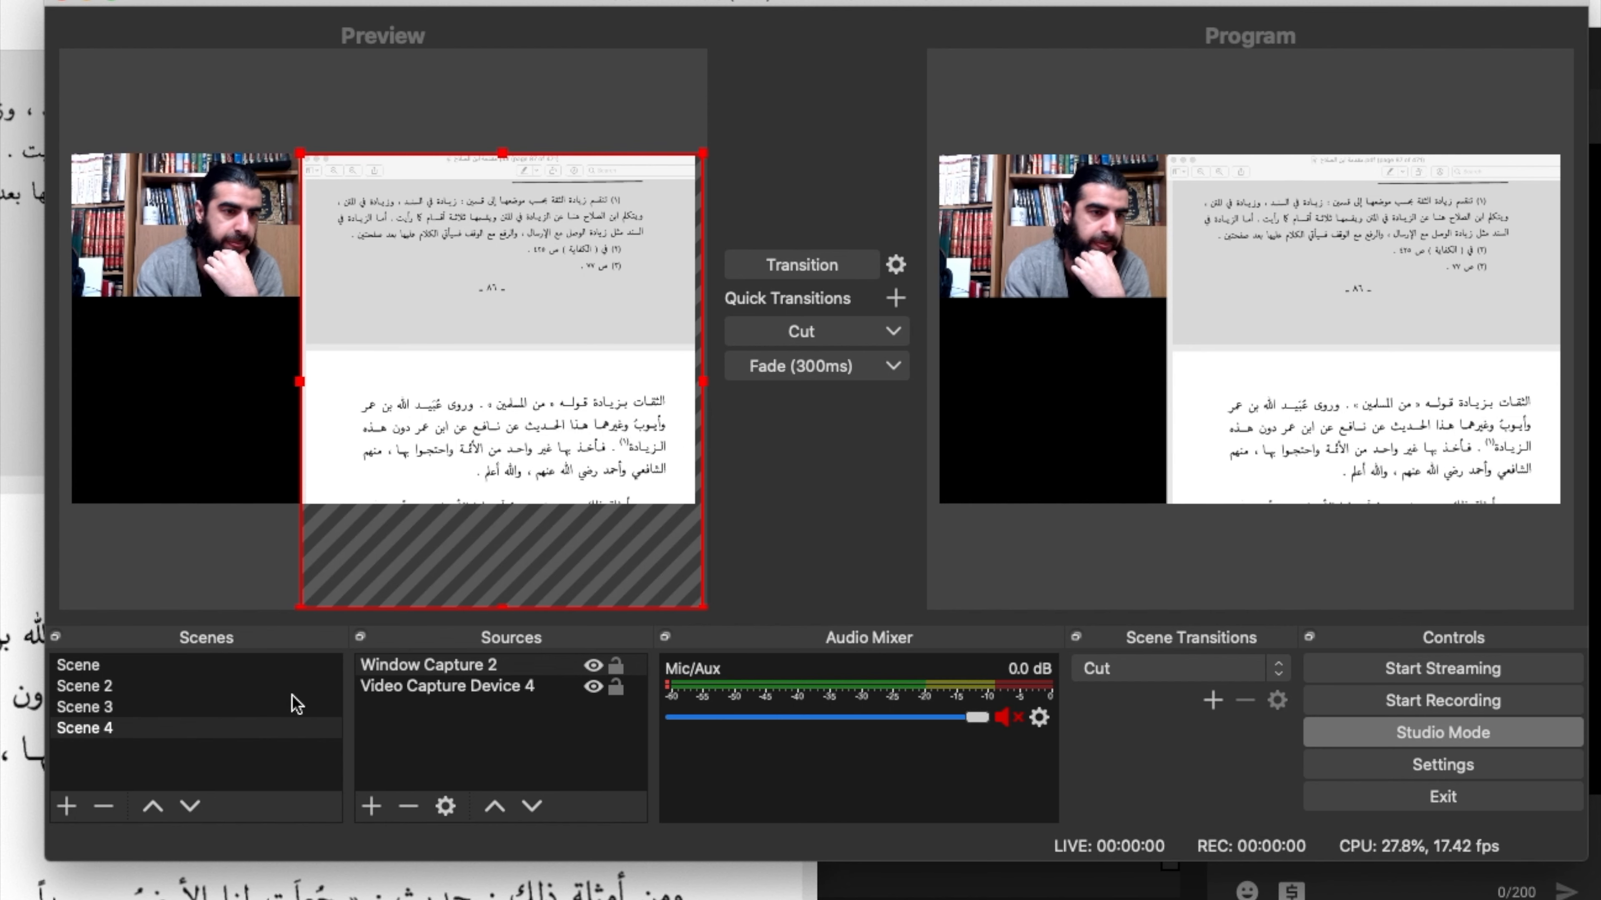
# Copy the Image 3 source from Scene 2
pyautogui.click(217, 686)
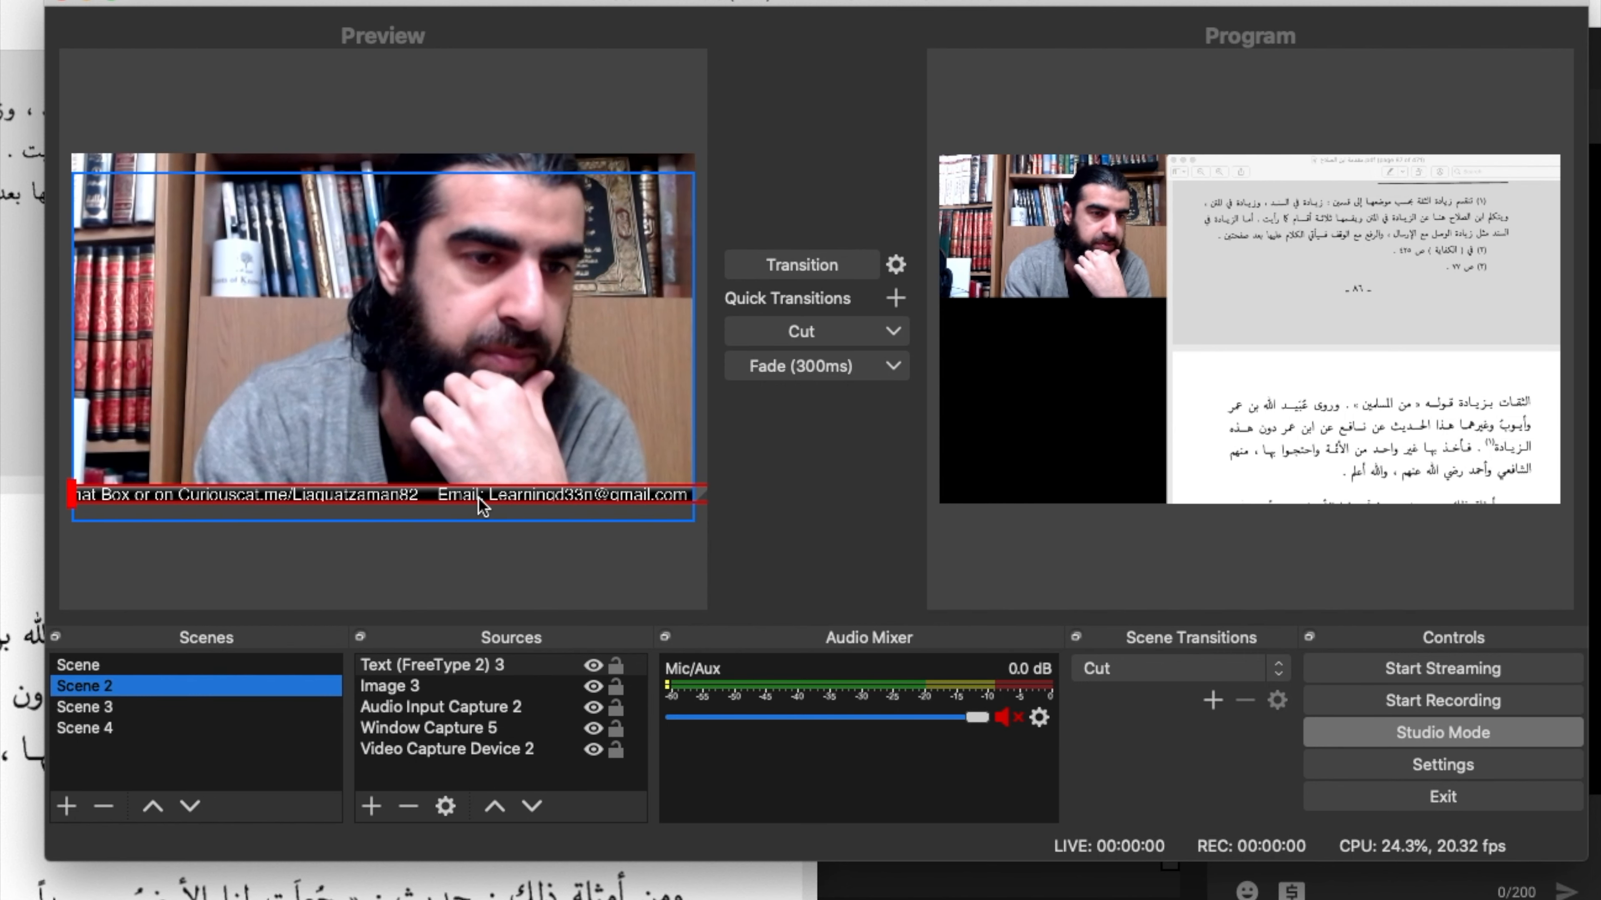
pyautogui.click(422, 689)
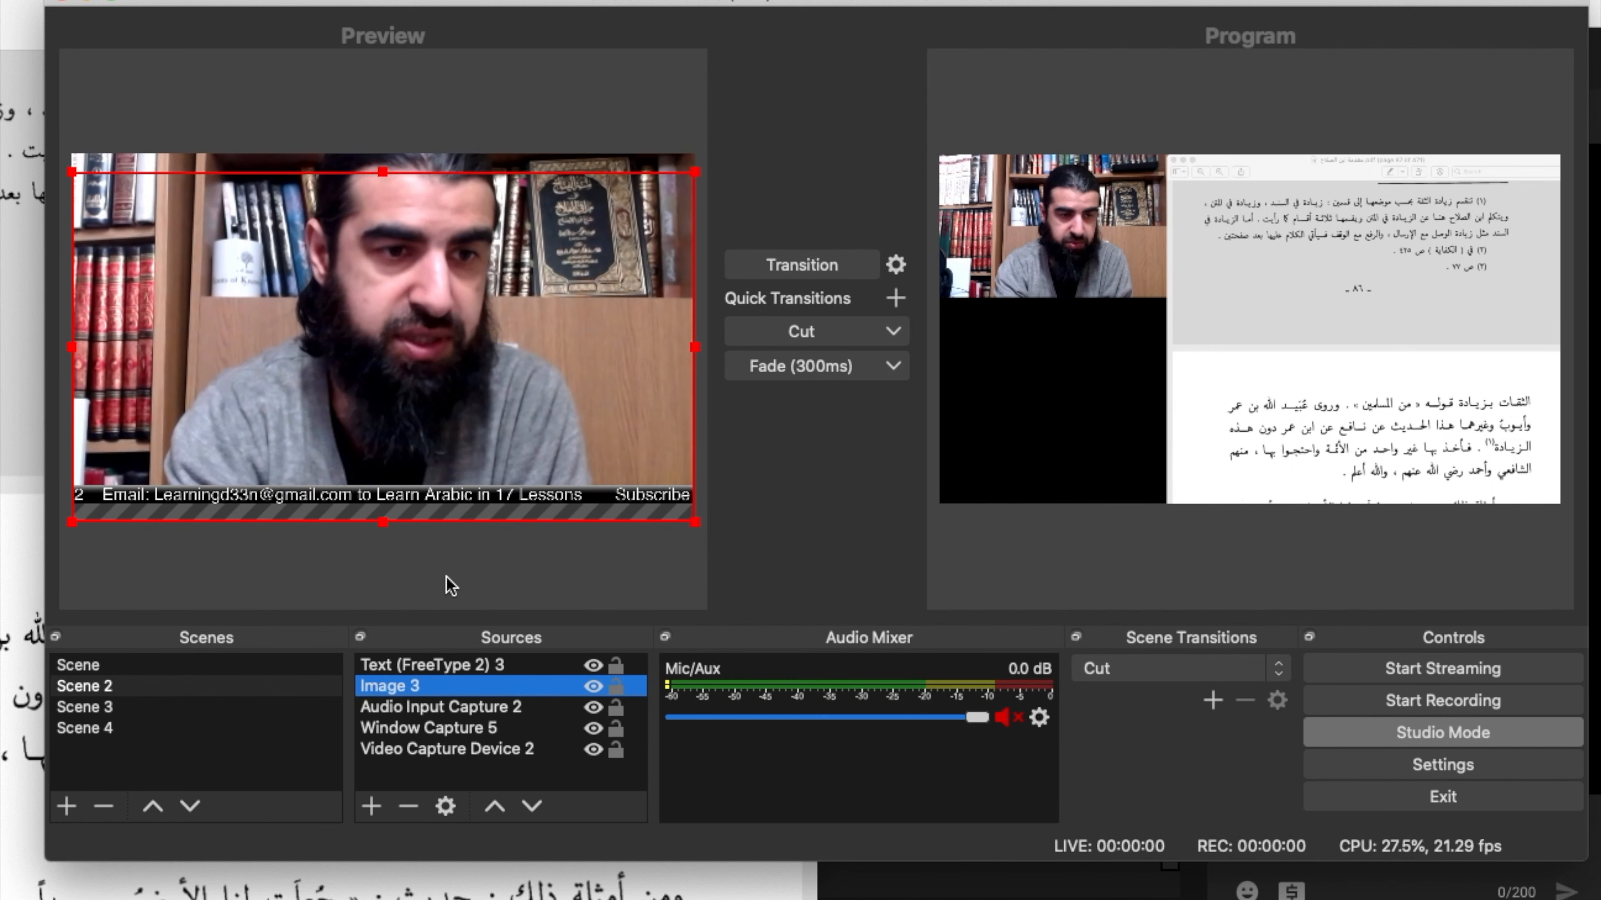
pyautogui.rightClick(438, 689)
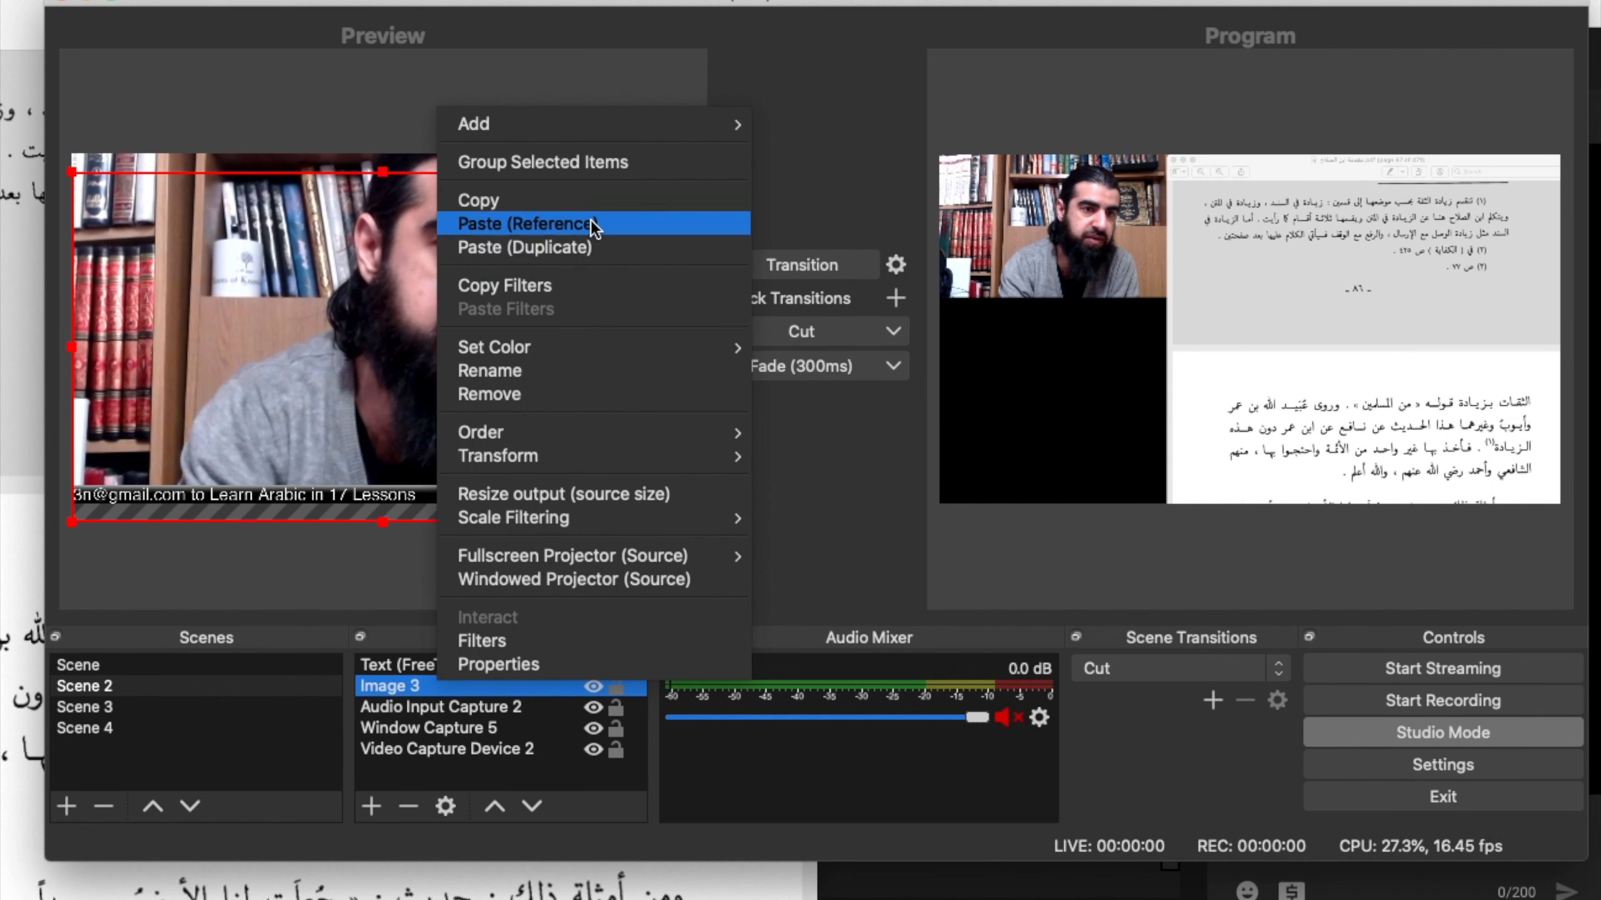
pyautogui.click(599, 202)
# Paste the copied image into Scene 4 as a duplicate and align it with the canvas edges
pyautogui.click(126, 728)
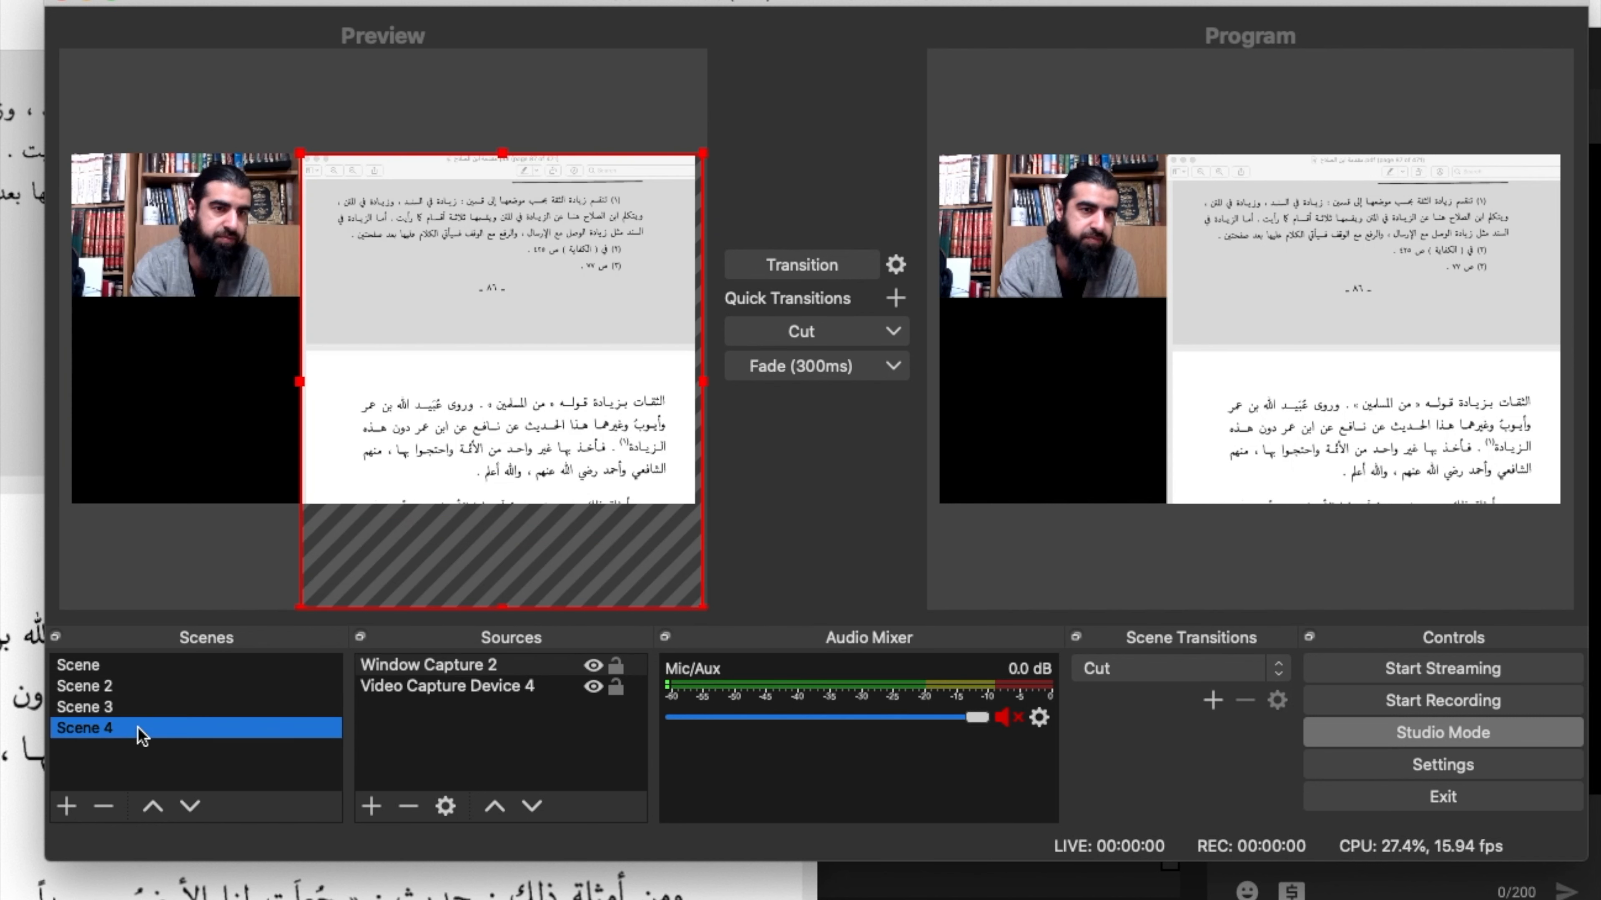
pyautogui.click(425, 703)
pyautogui.rightClick(424, 705)
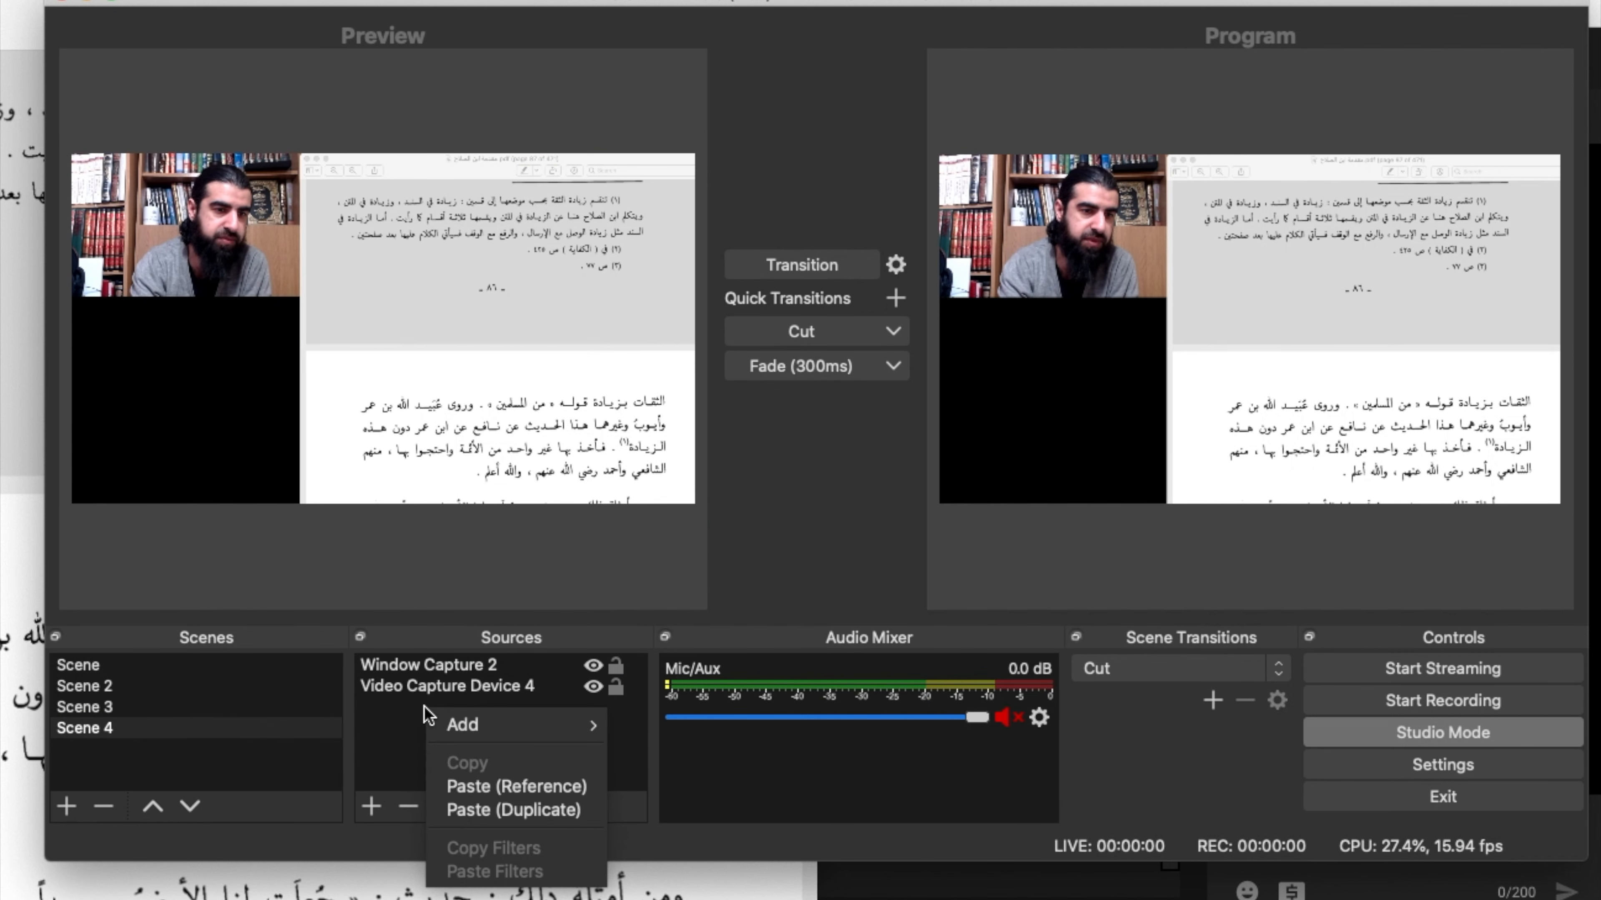
pyautogui.moveTo(463, 732)
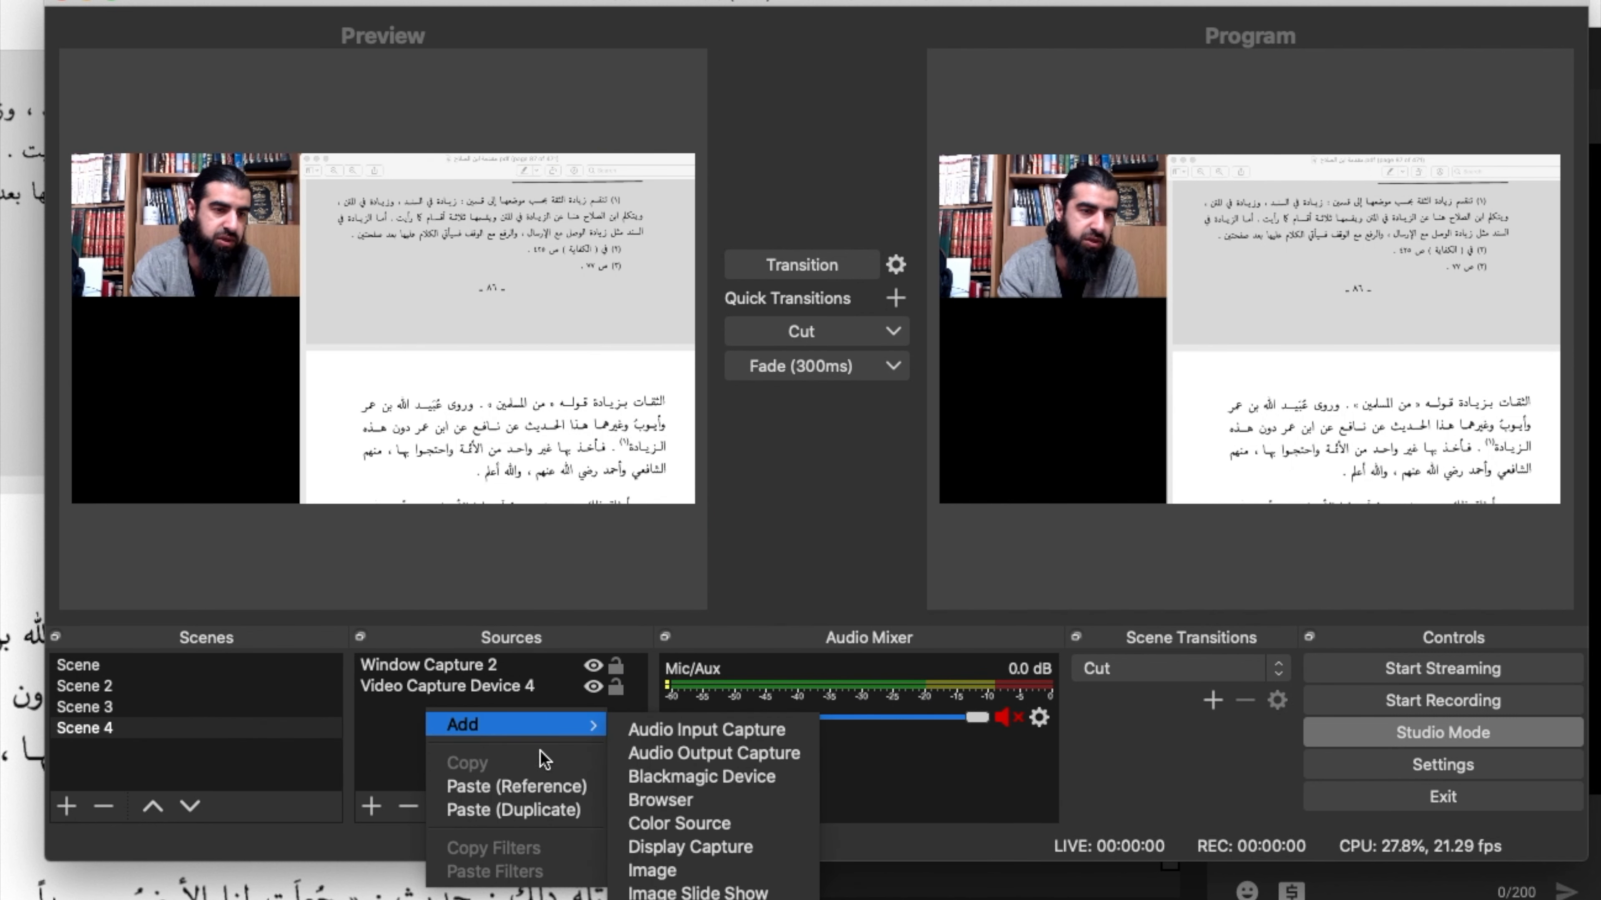
pyautogui.click(569, 810)
pyautogui.moveTo(246, 382)
pyautogui.mouseDown()
pyautogui.moveTo(214, 358)
pyautogui.moveTo(193, 454)
pyautogui.moveTo(221, 338)
pyautogui.moveTo(223, 362)
pyautogui.mouseUp()
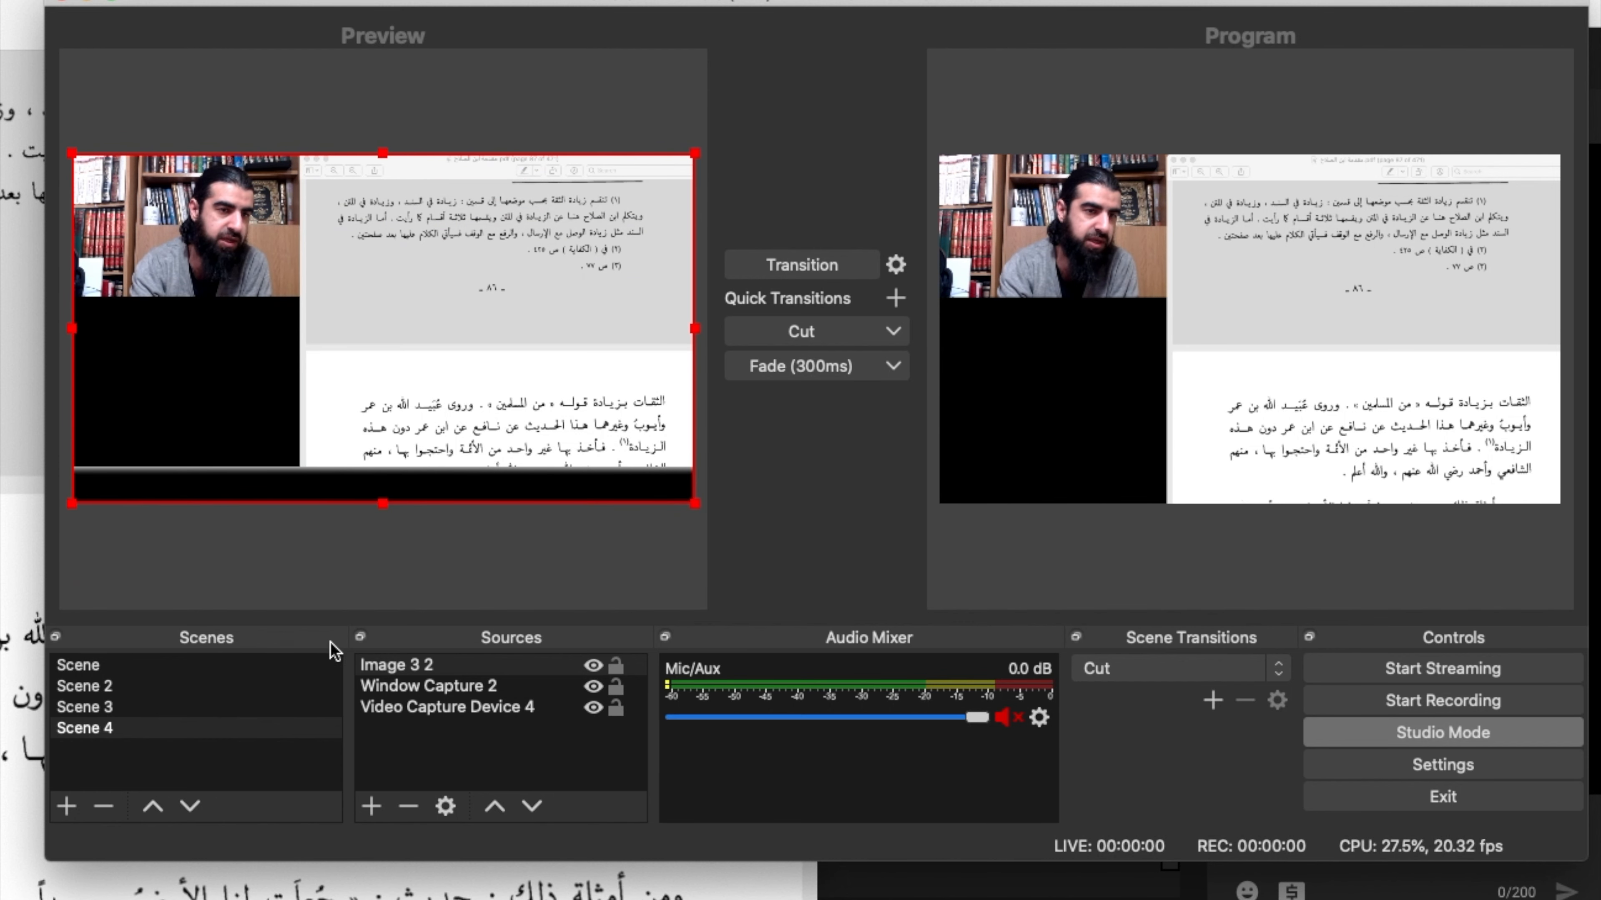
# Move the pasted image below the window capture and the webcam in Scene 4's source order, and return it to the top
pyautogui.click(439, 705)
pyautogui.click(433, 688)
pyautogui.click(419, 666)
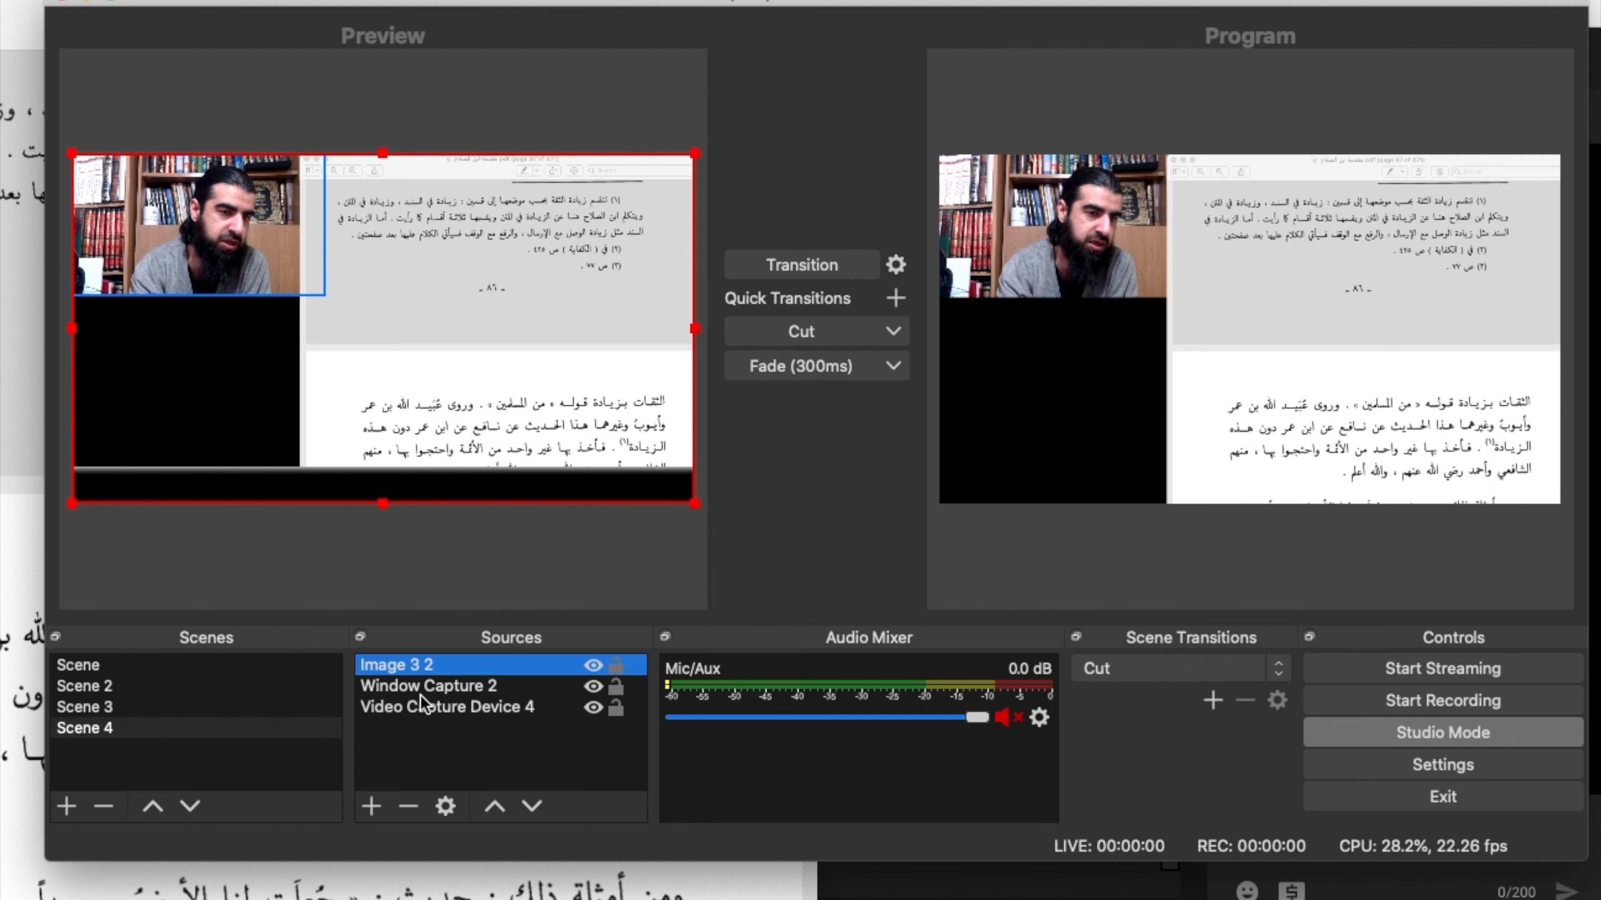
pyautogui.moveTo(428, 690)
pyautogui.mouseDown()
pyautogui.moveTo(429, 671)
pyautogui.moveTo(431, 693)
pyautogui.mouseUp()
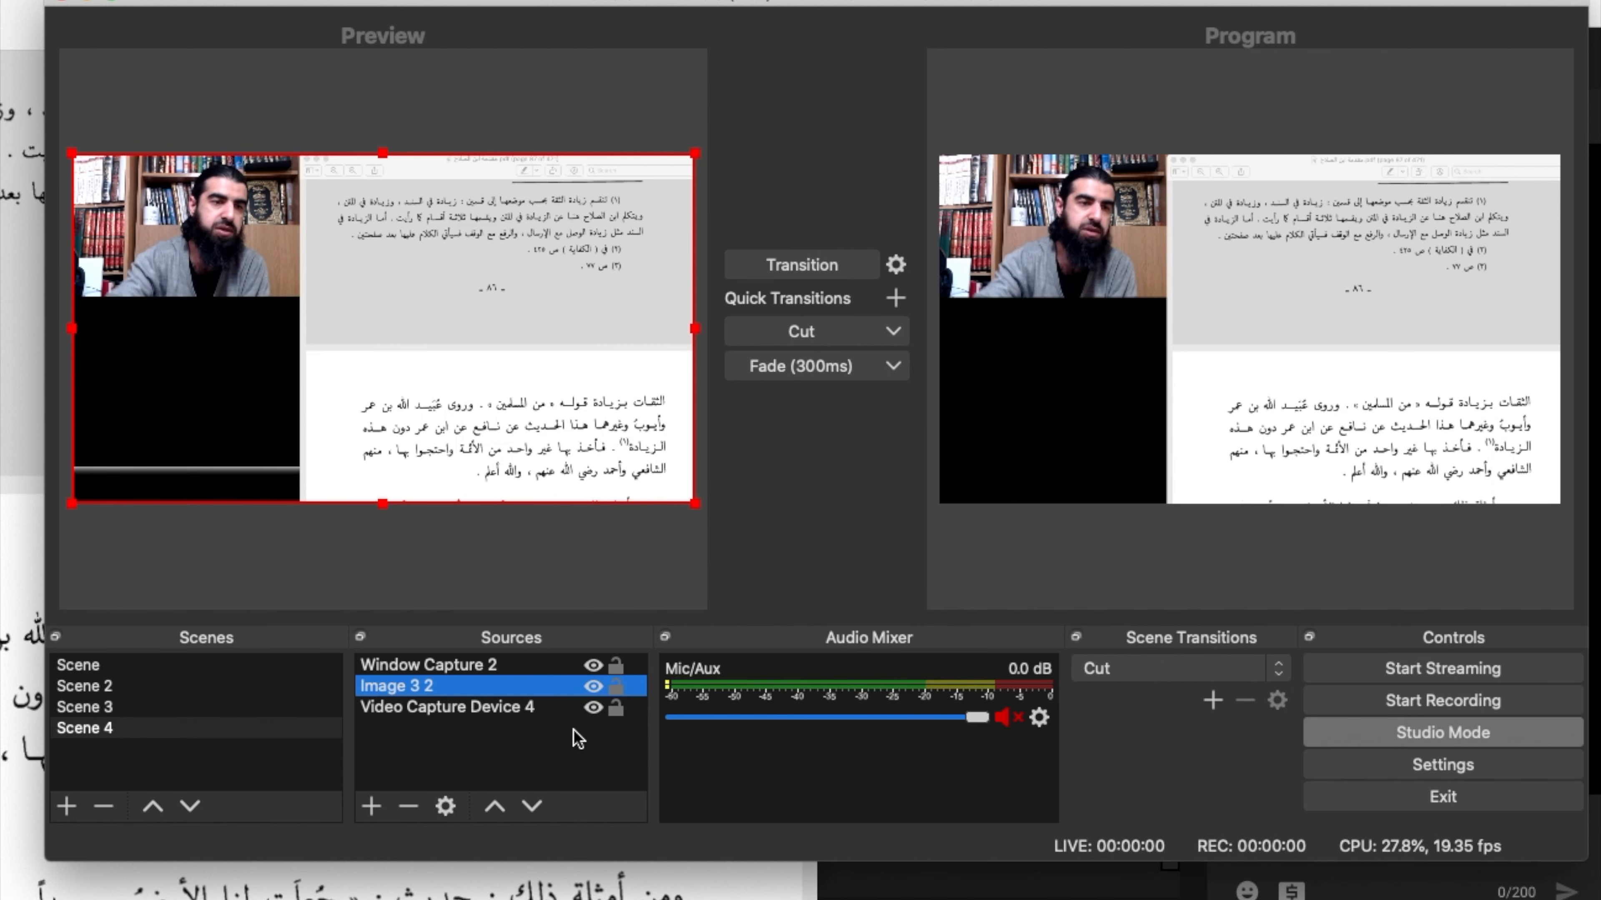
pyautogui.moveTo(479, 703); pyautogui.dragTo(486, 686)
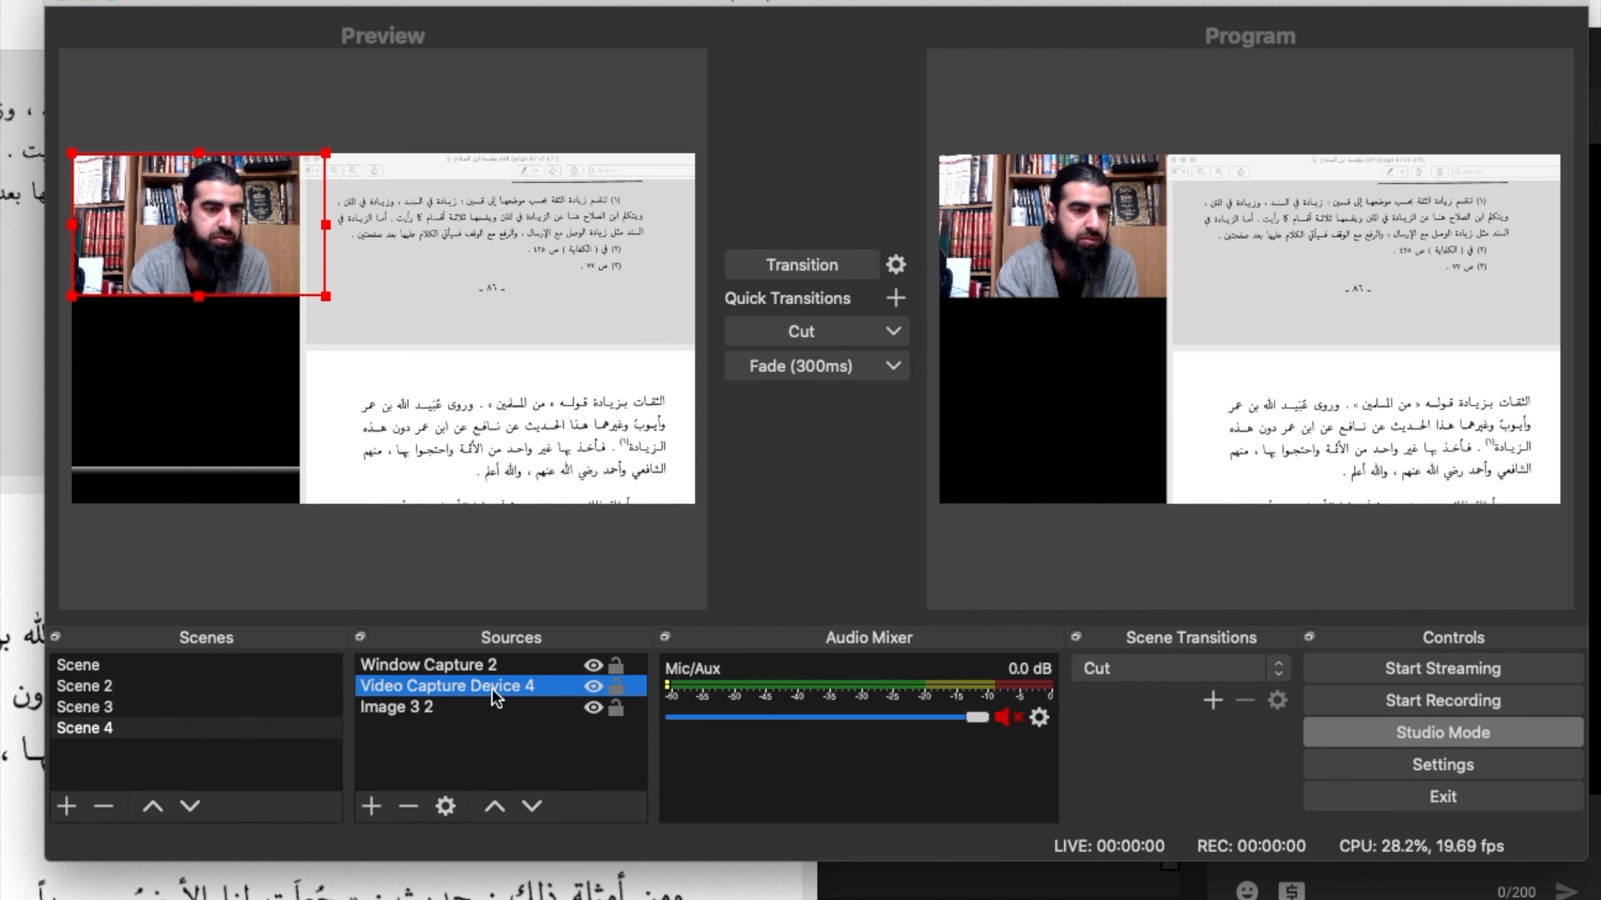
pyautogui.moveTo(480, 701); pyautogui.dragTo(483, 664)
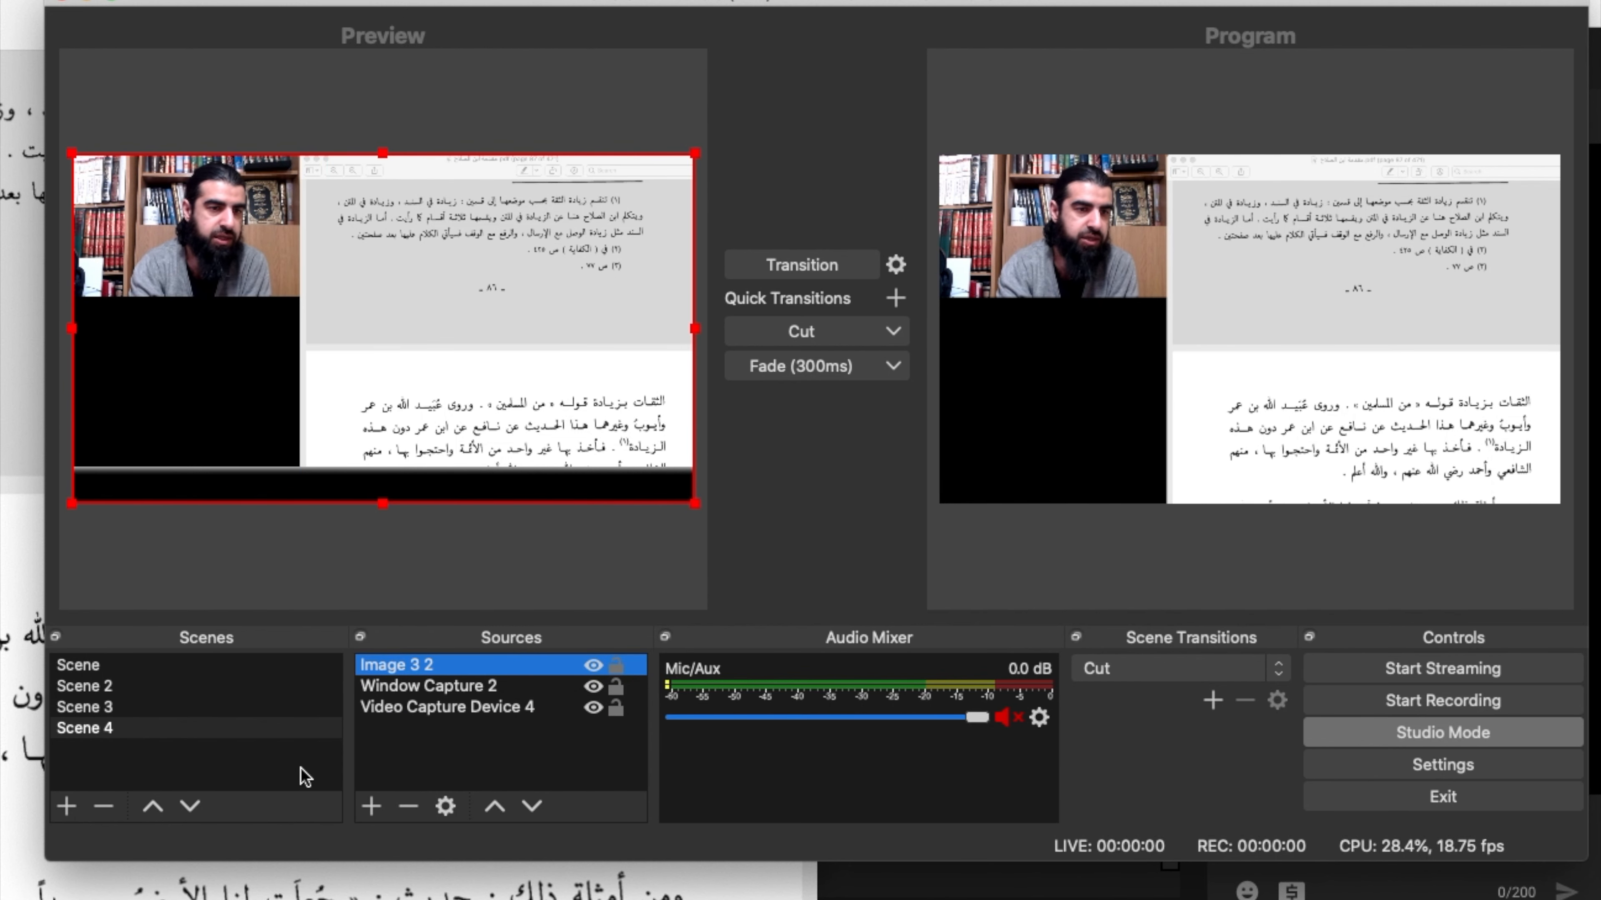
# Create a new Text (FreeType 2) source in Scene 4 with the suggested name
pyautogui.click(363, 809)
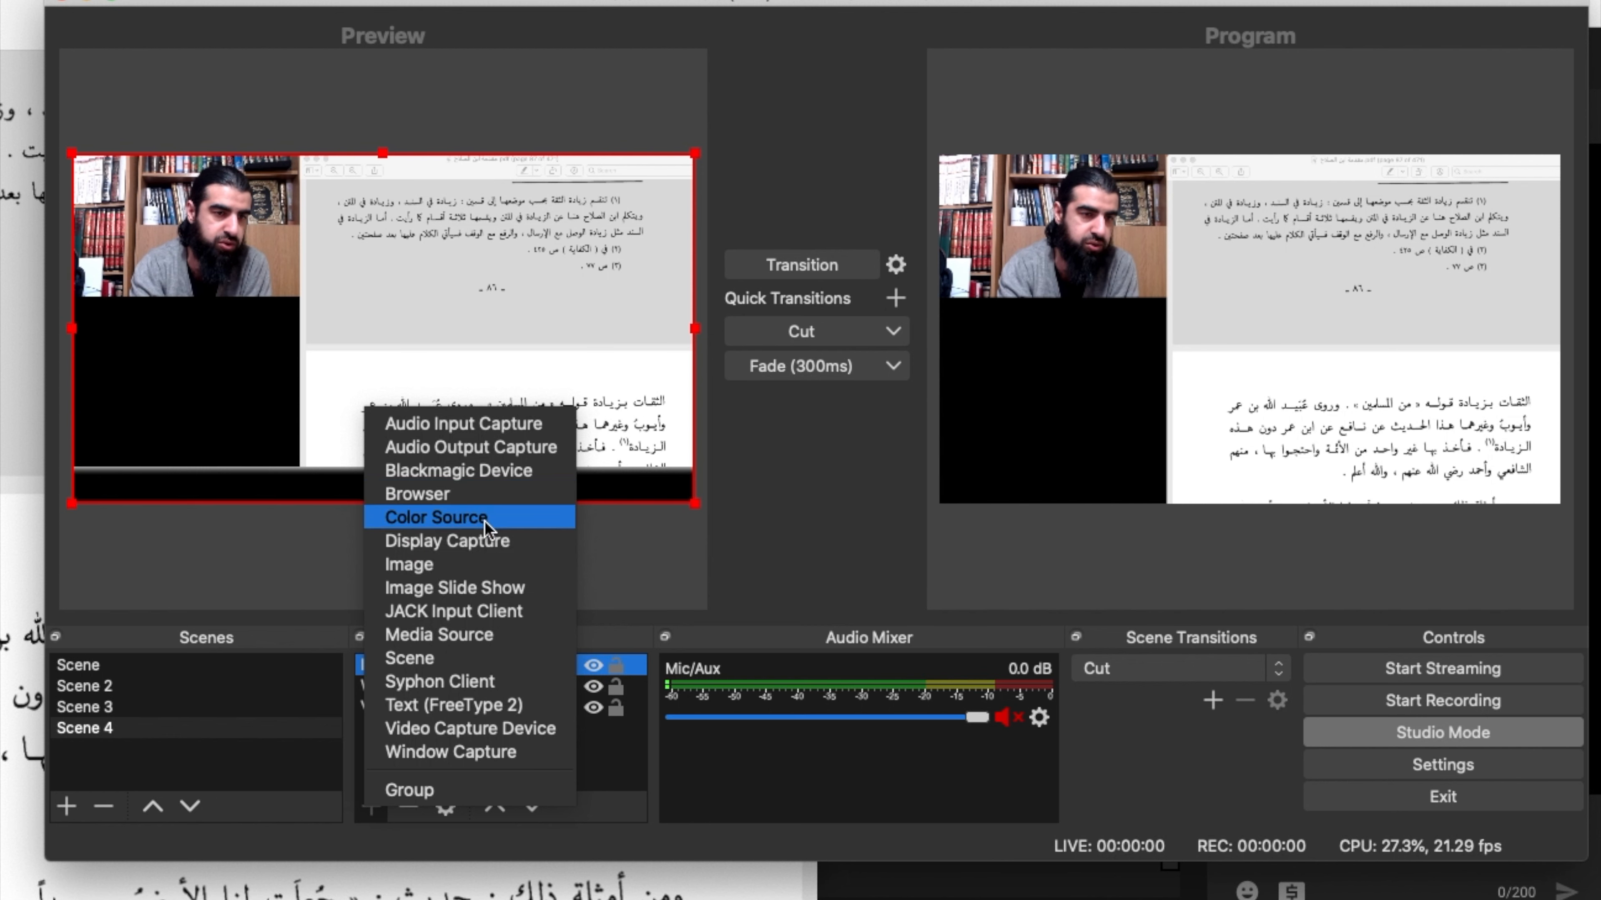
pyautogui.click(466, 704)
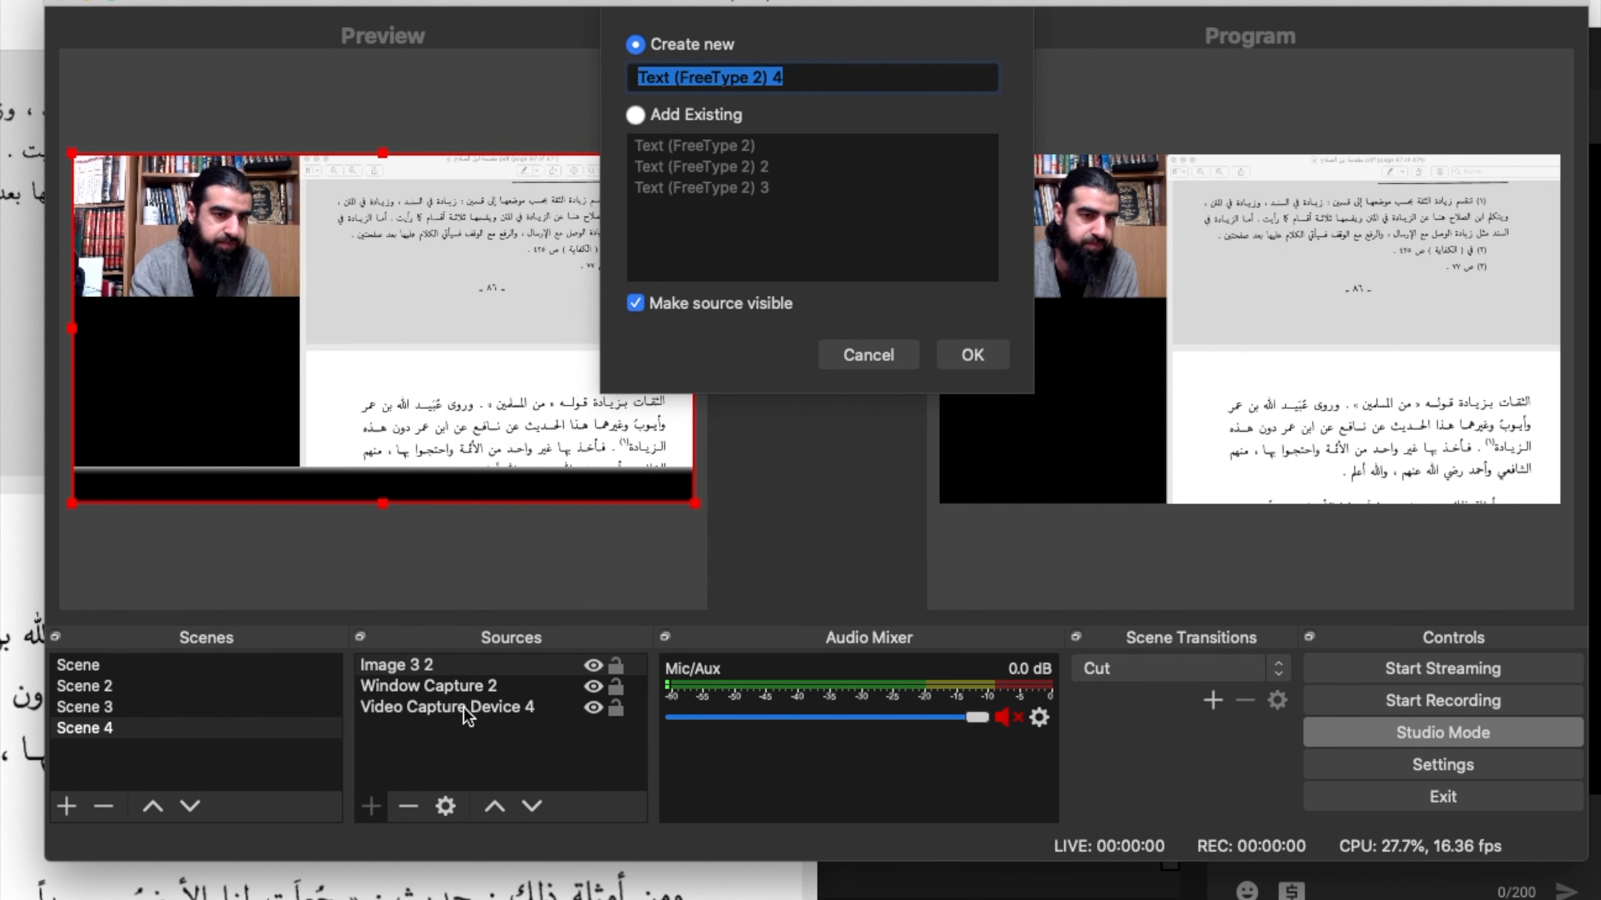
pyautogui.click(985, 343)
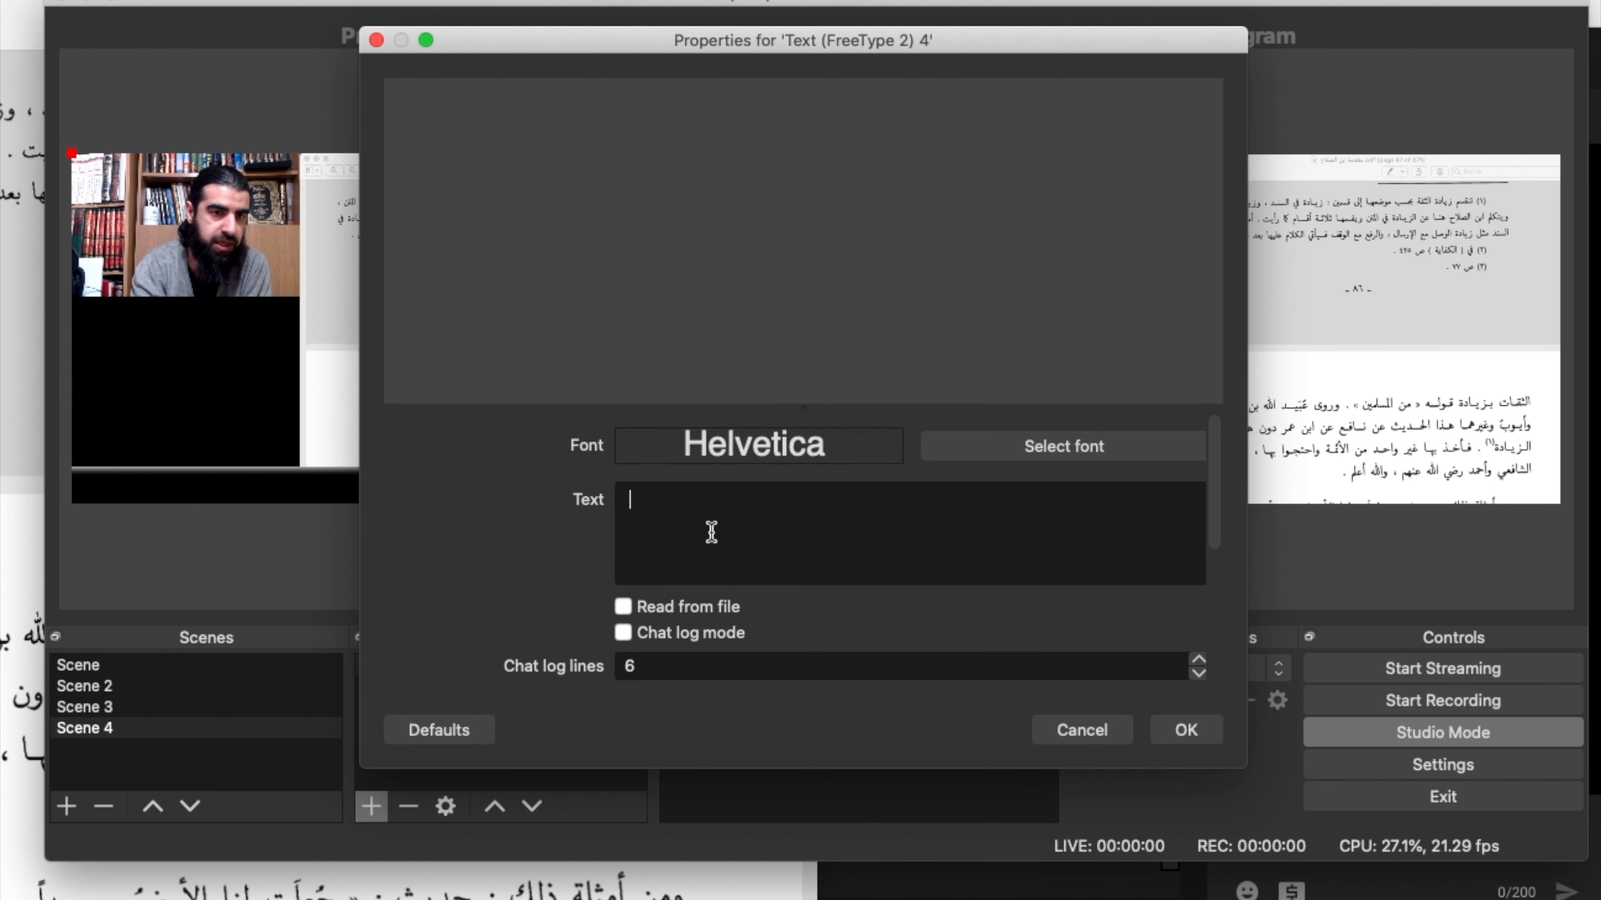
# Enter "hello my lovely viewers how are you ?" as the source's text, followed by several spaces
pyautogui.write('hello')
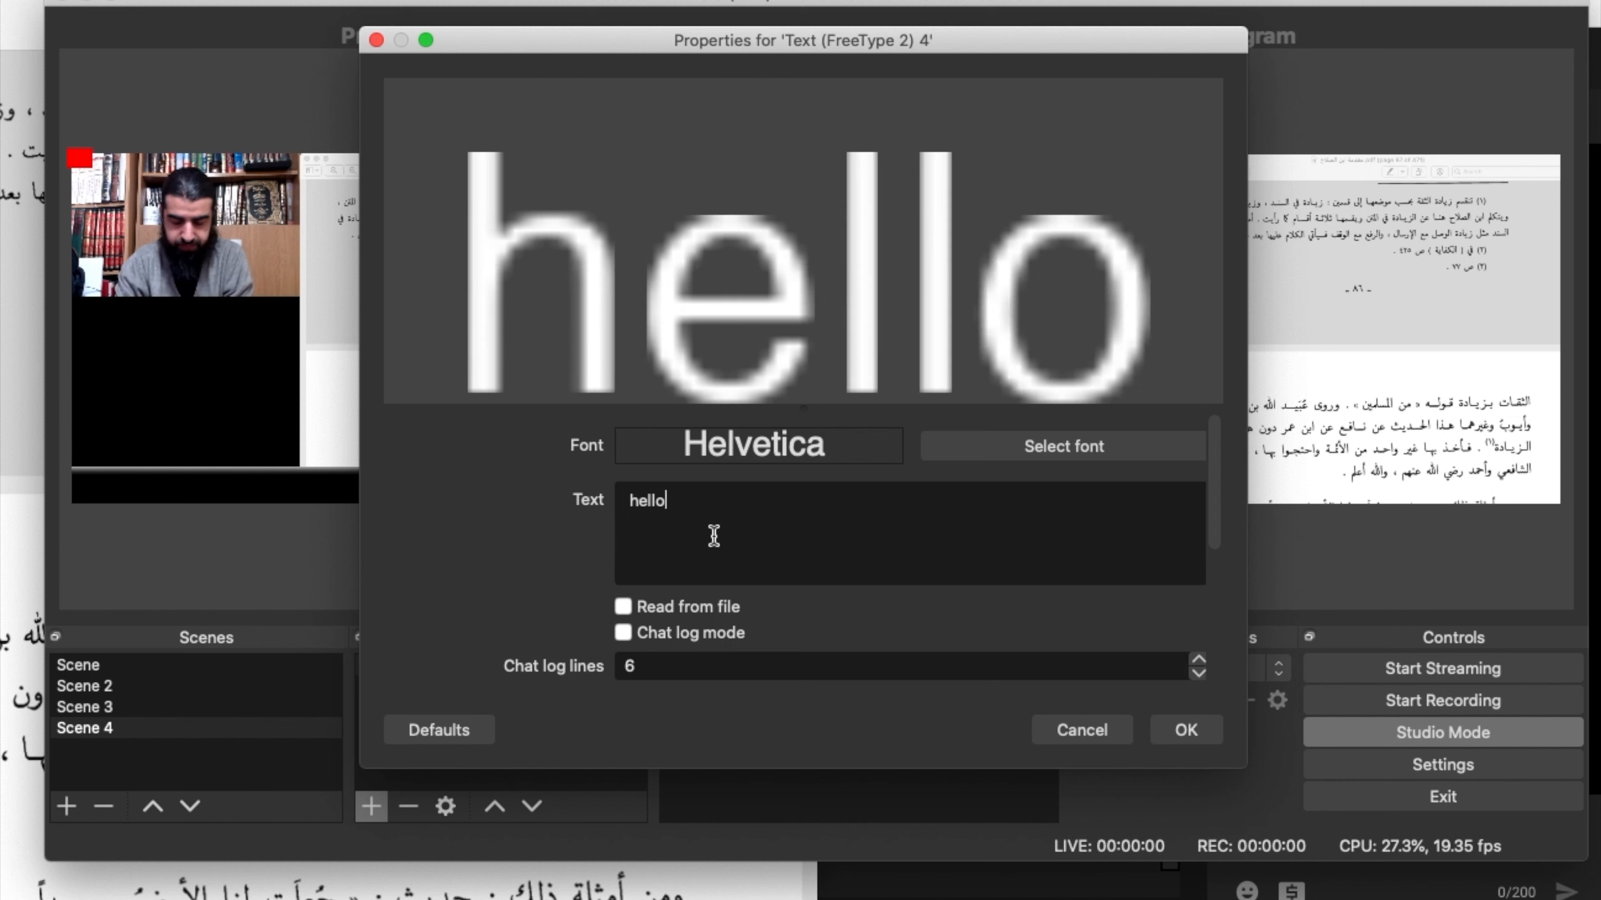
pyautogui.write(' my lo')
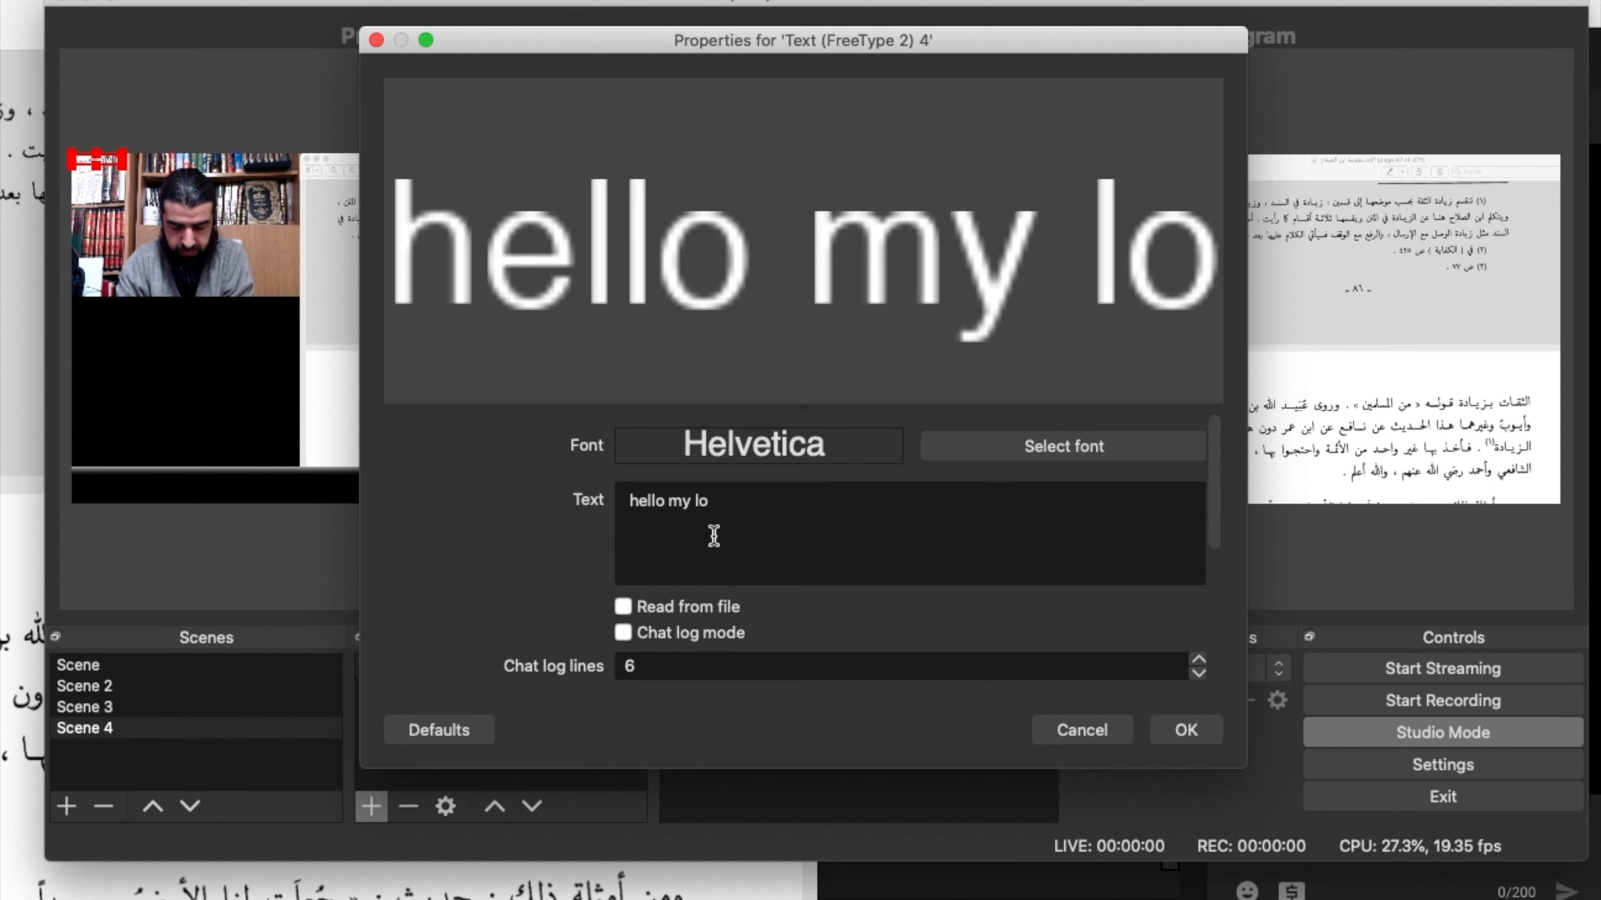
pyautogui.write('vely viwe')
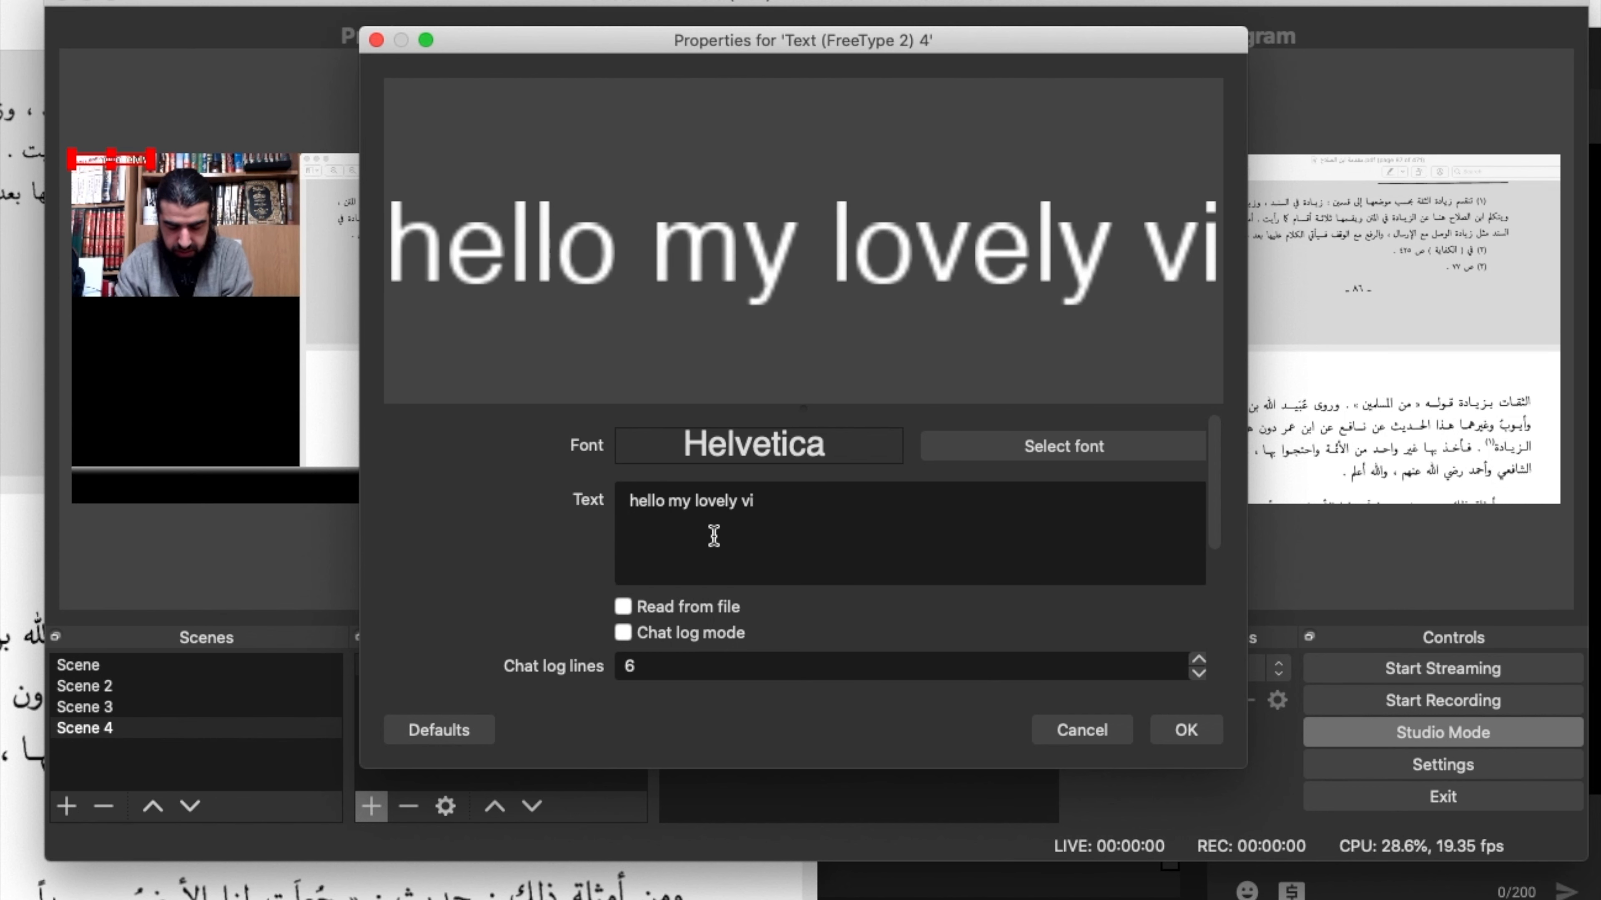
pyautogui.press('BackSpace')
pyautogui.press('BackSpace')
pyautogui.write('er')
pyautogui.press('BackSpace')
pyautogui.write('wr')
pyautogui.press('BackSpace')
pyautogui.write('er')
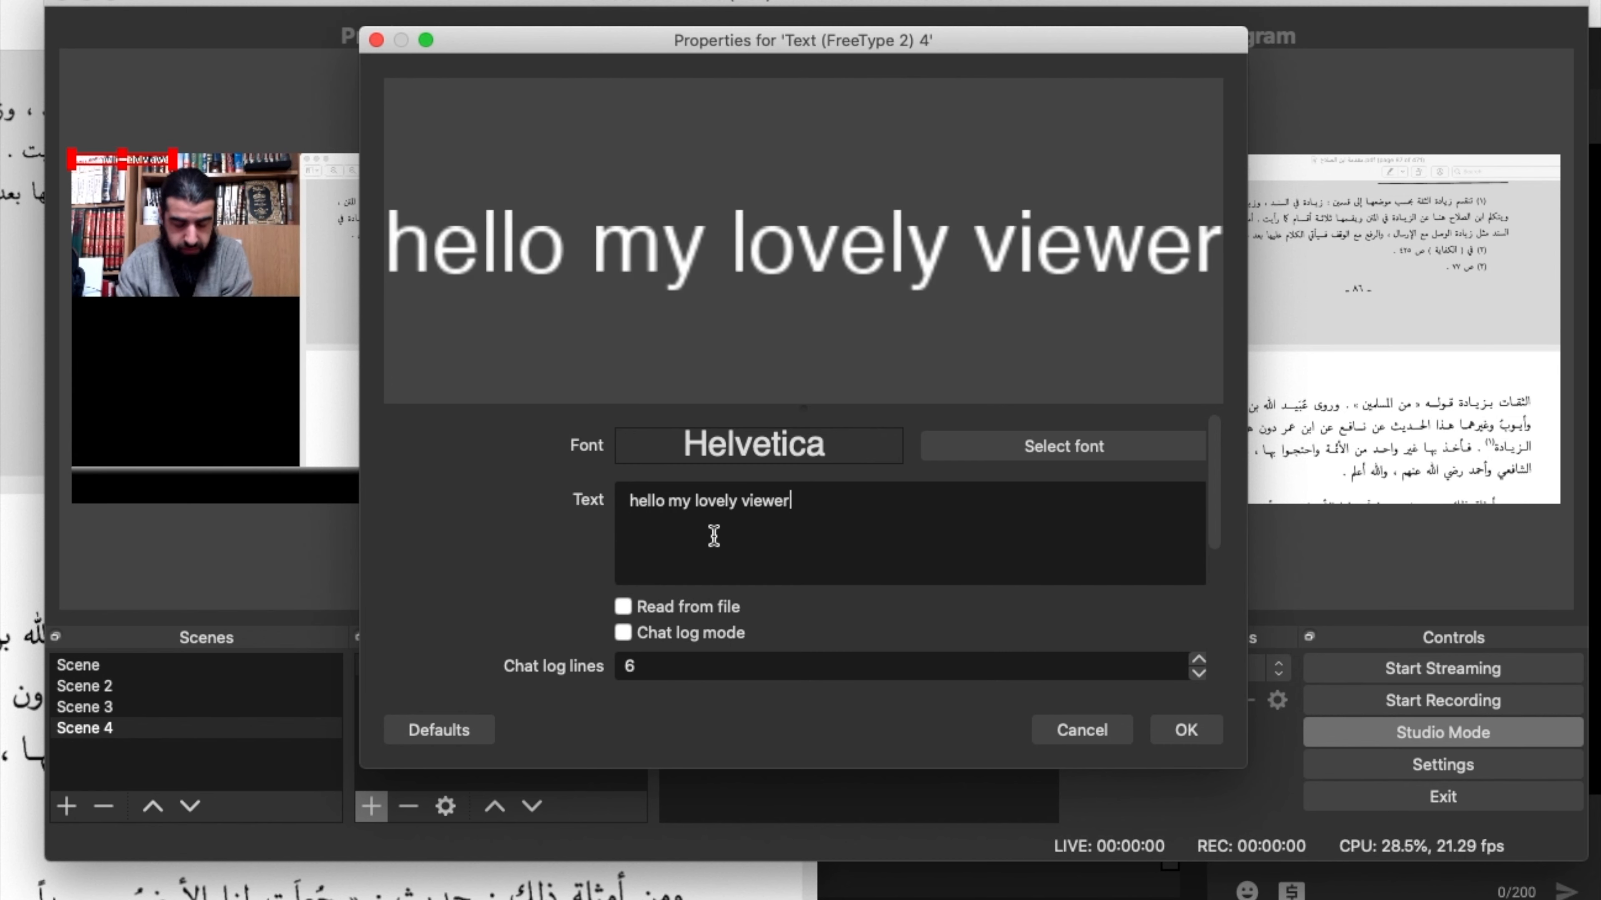
pyautogui.write('s how are you')
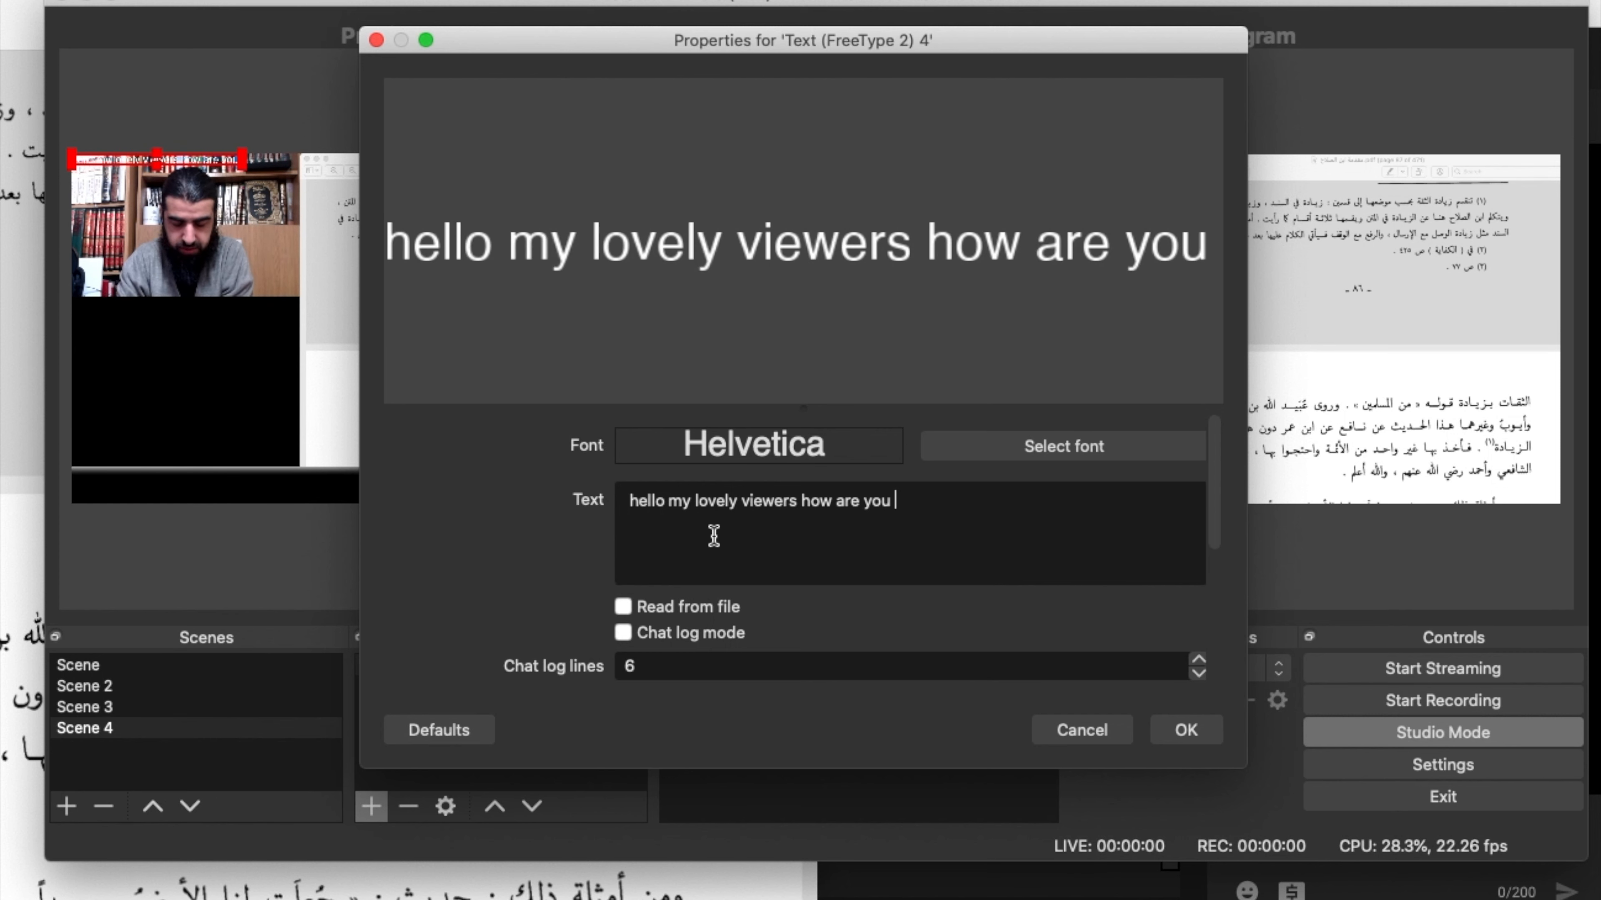
pyautogui.write(' ?    ')
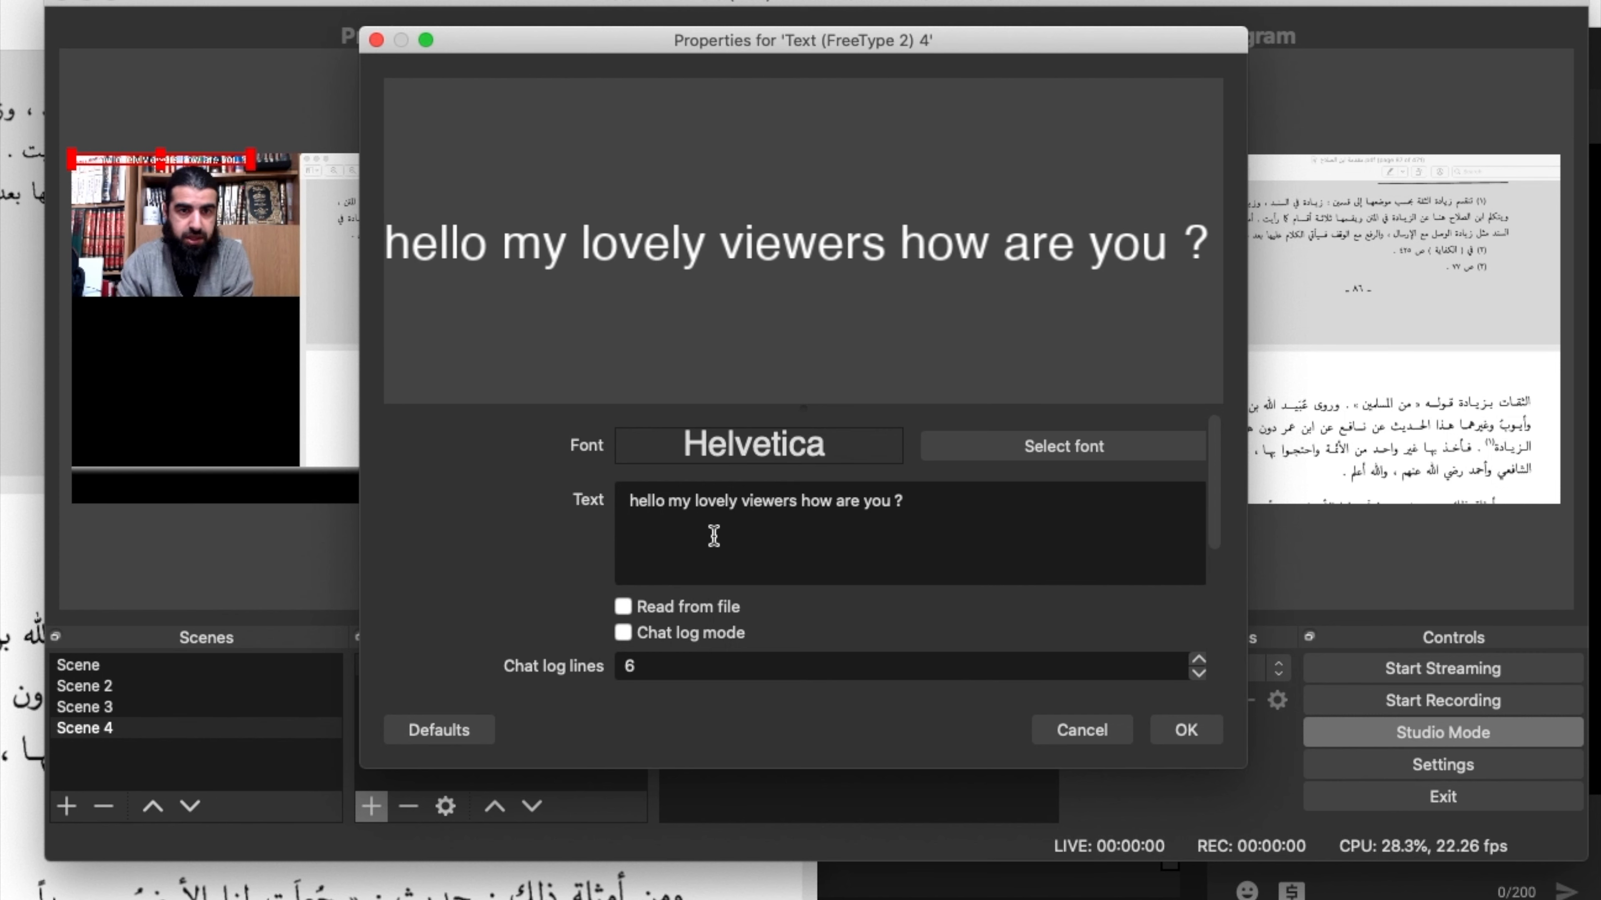
# Append "subscribe if you like this" and "*****" to the text, separated by spaces, and accept the source's properties
pyautogui.write('subs')
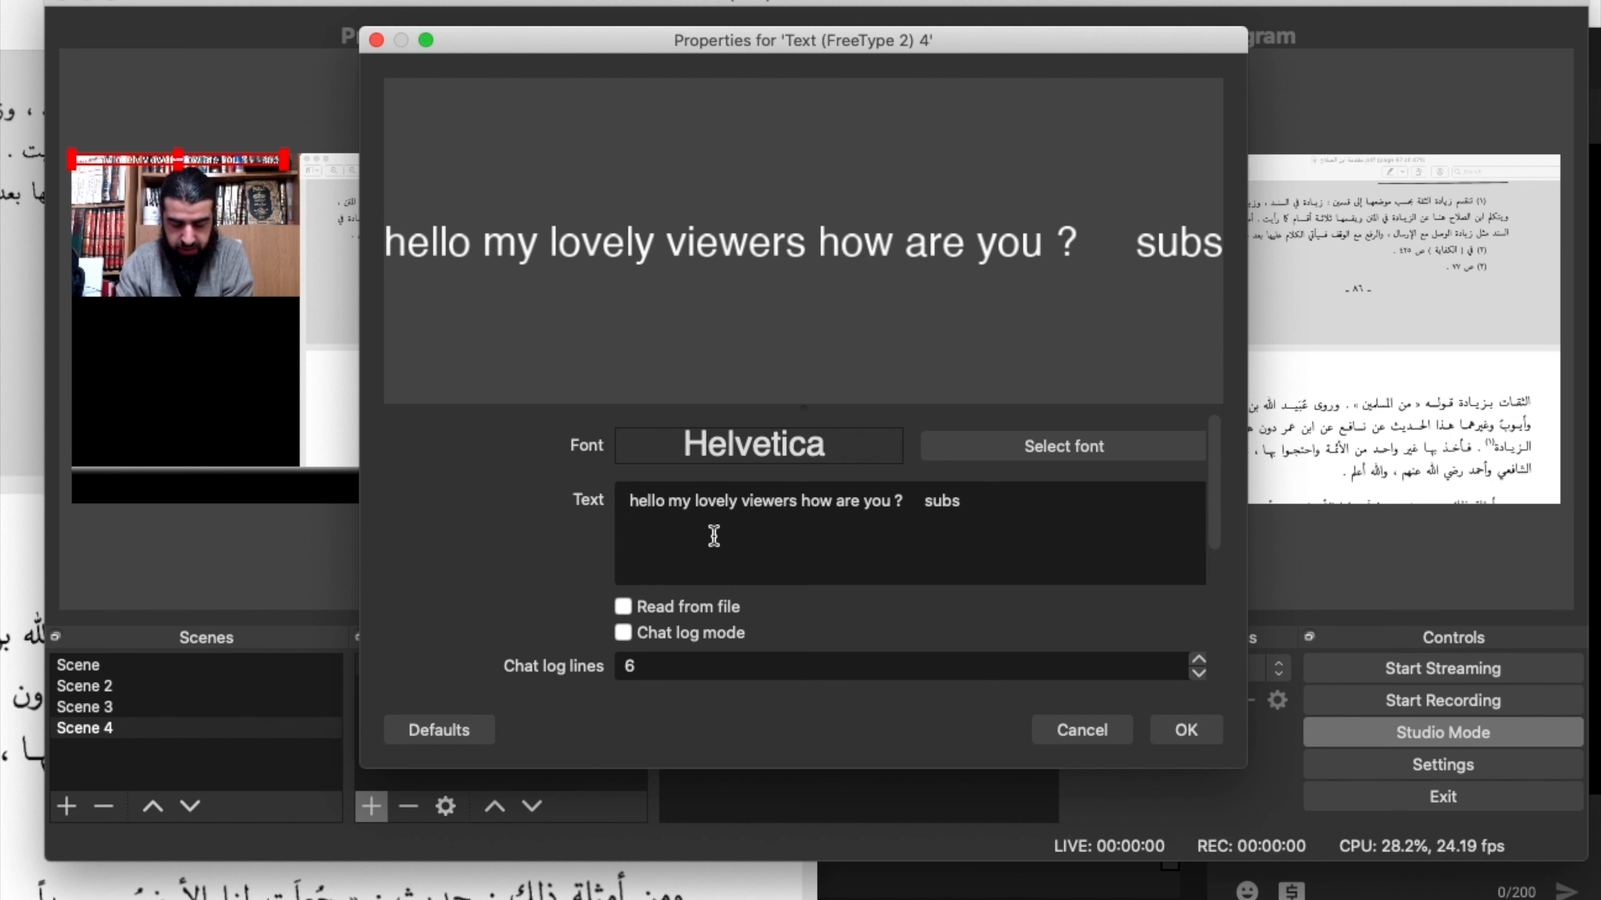
pyautogui.write('cribe')
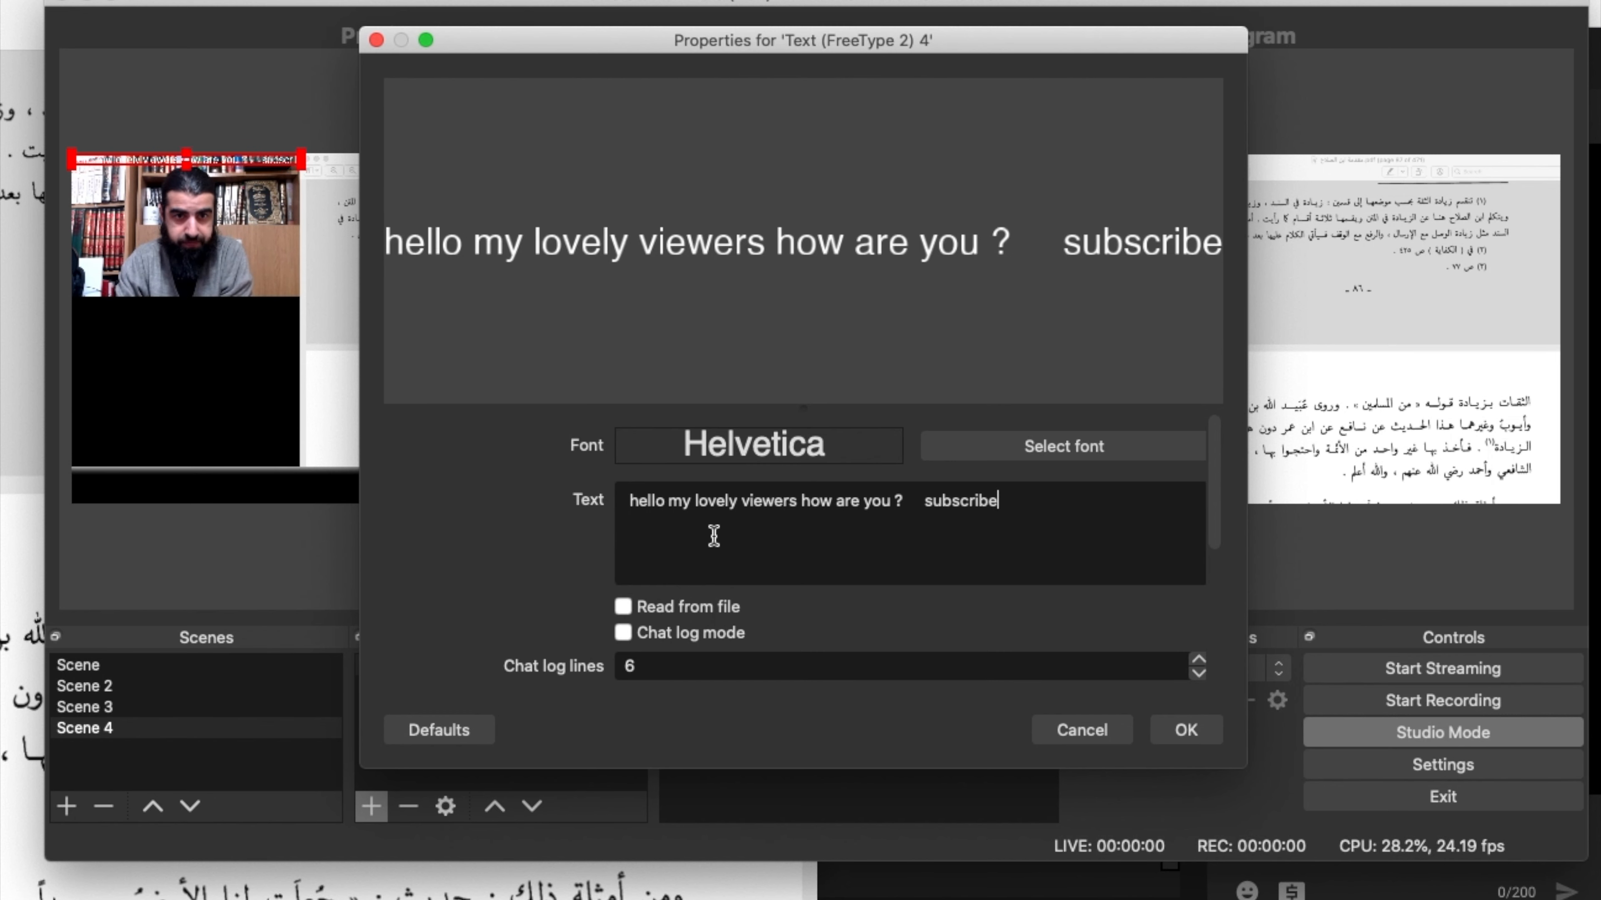
pyautogui.write(' if you liek')
pyautogui.press('BackSpace')
pyautogui.press('BackSpace')
pyautogui.write('ke this')
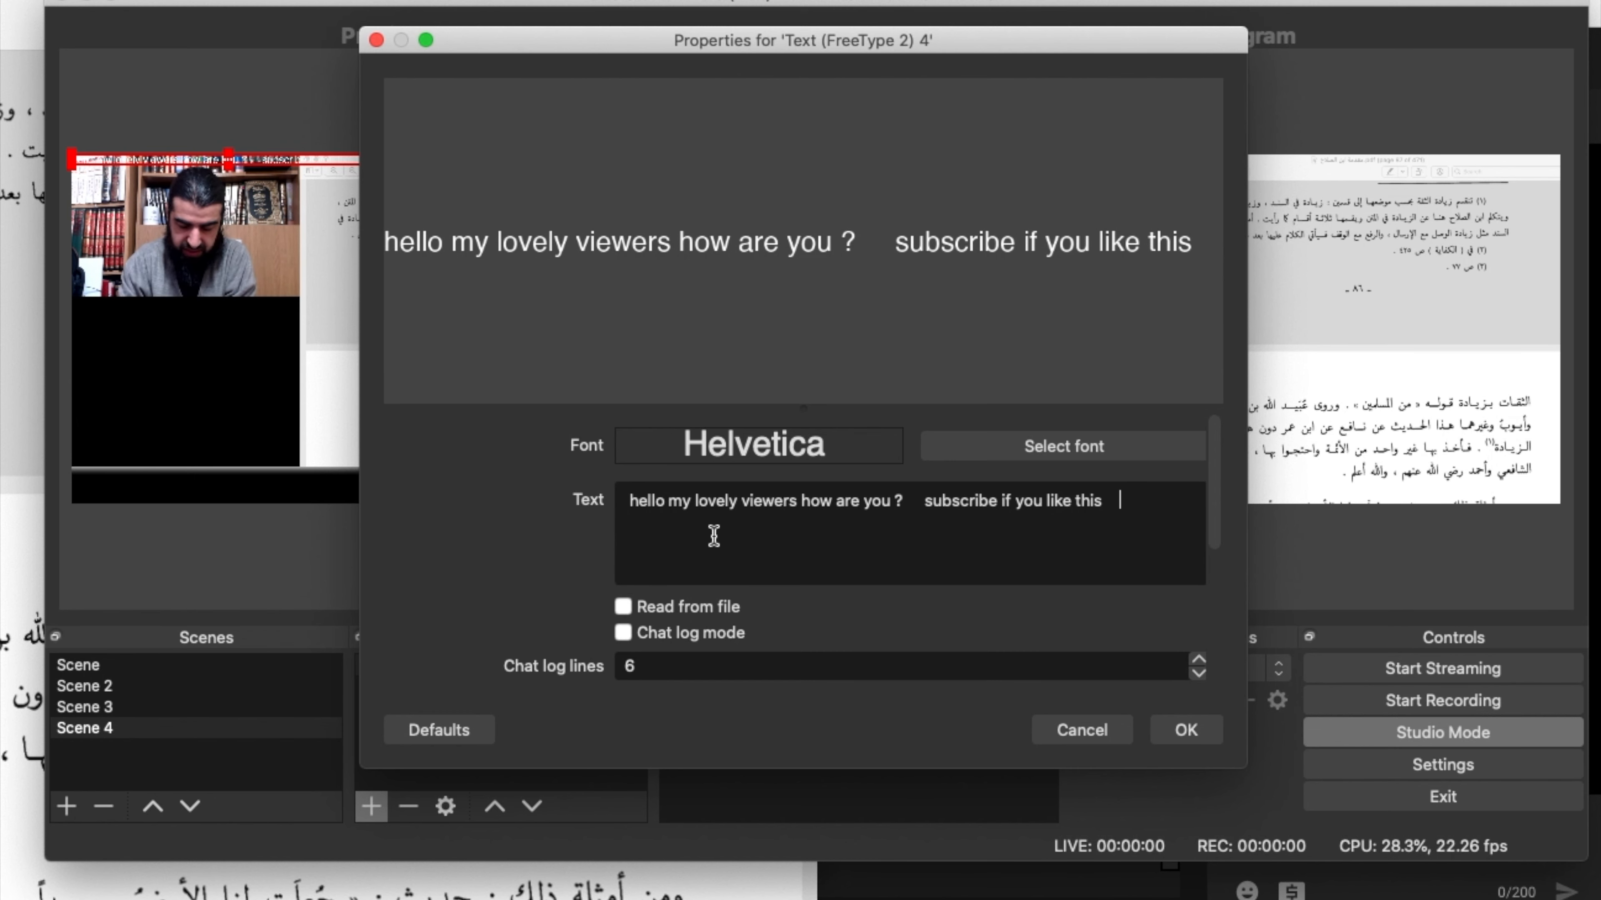
pyautogui.write('*****')
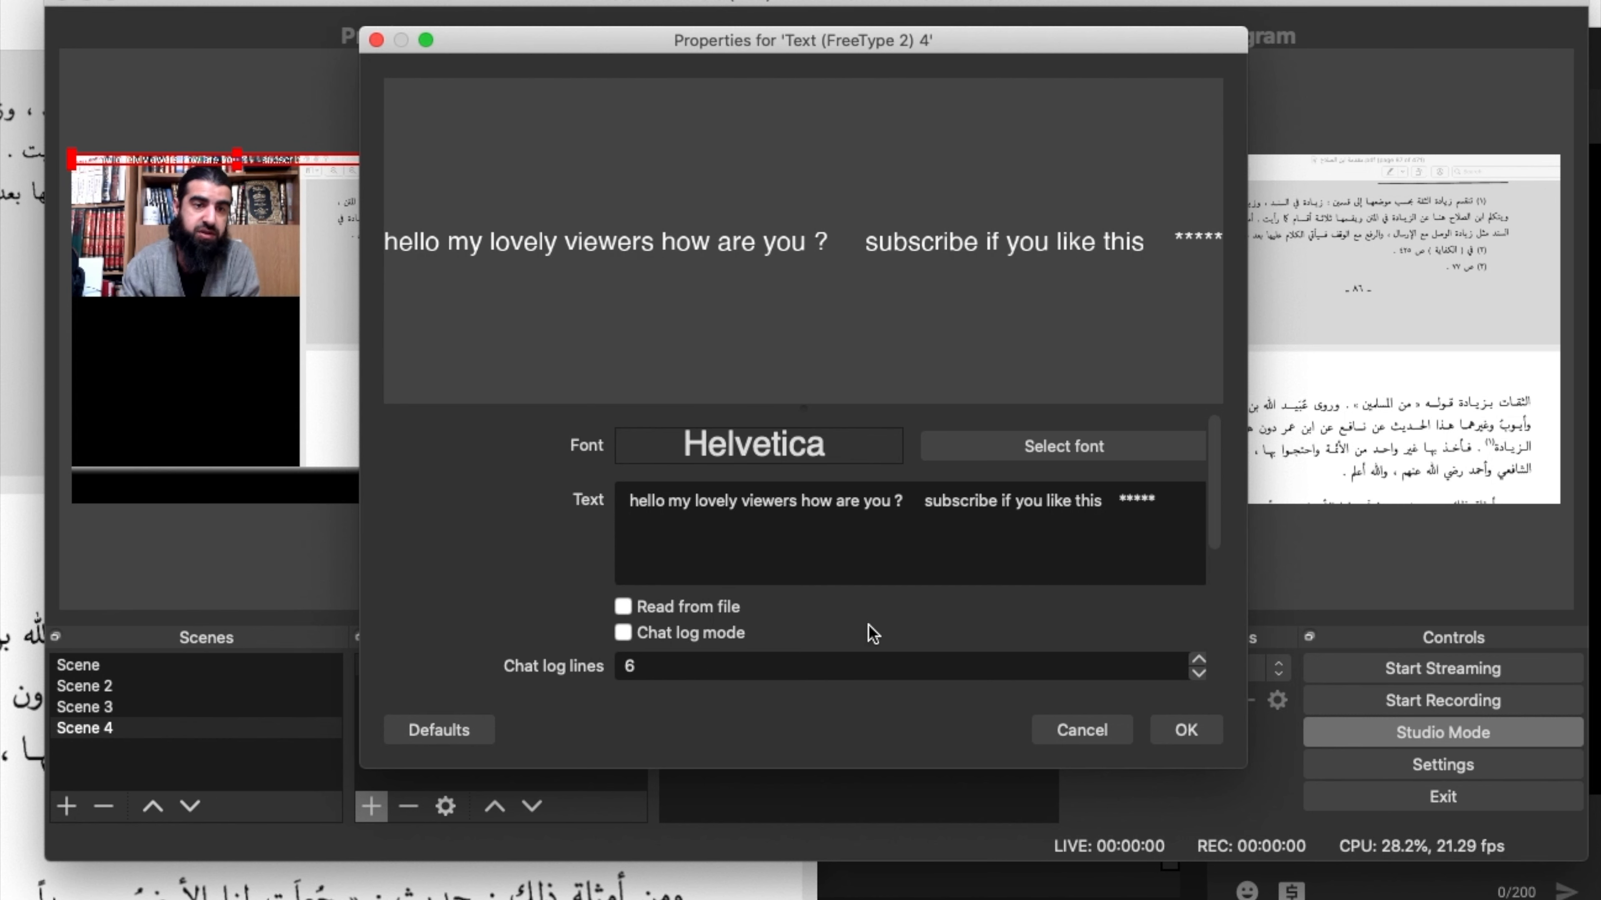
pyautogui.click(1181, 732)
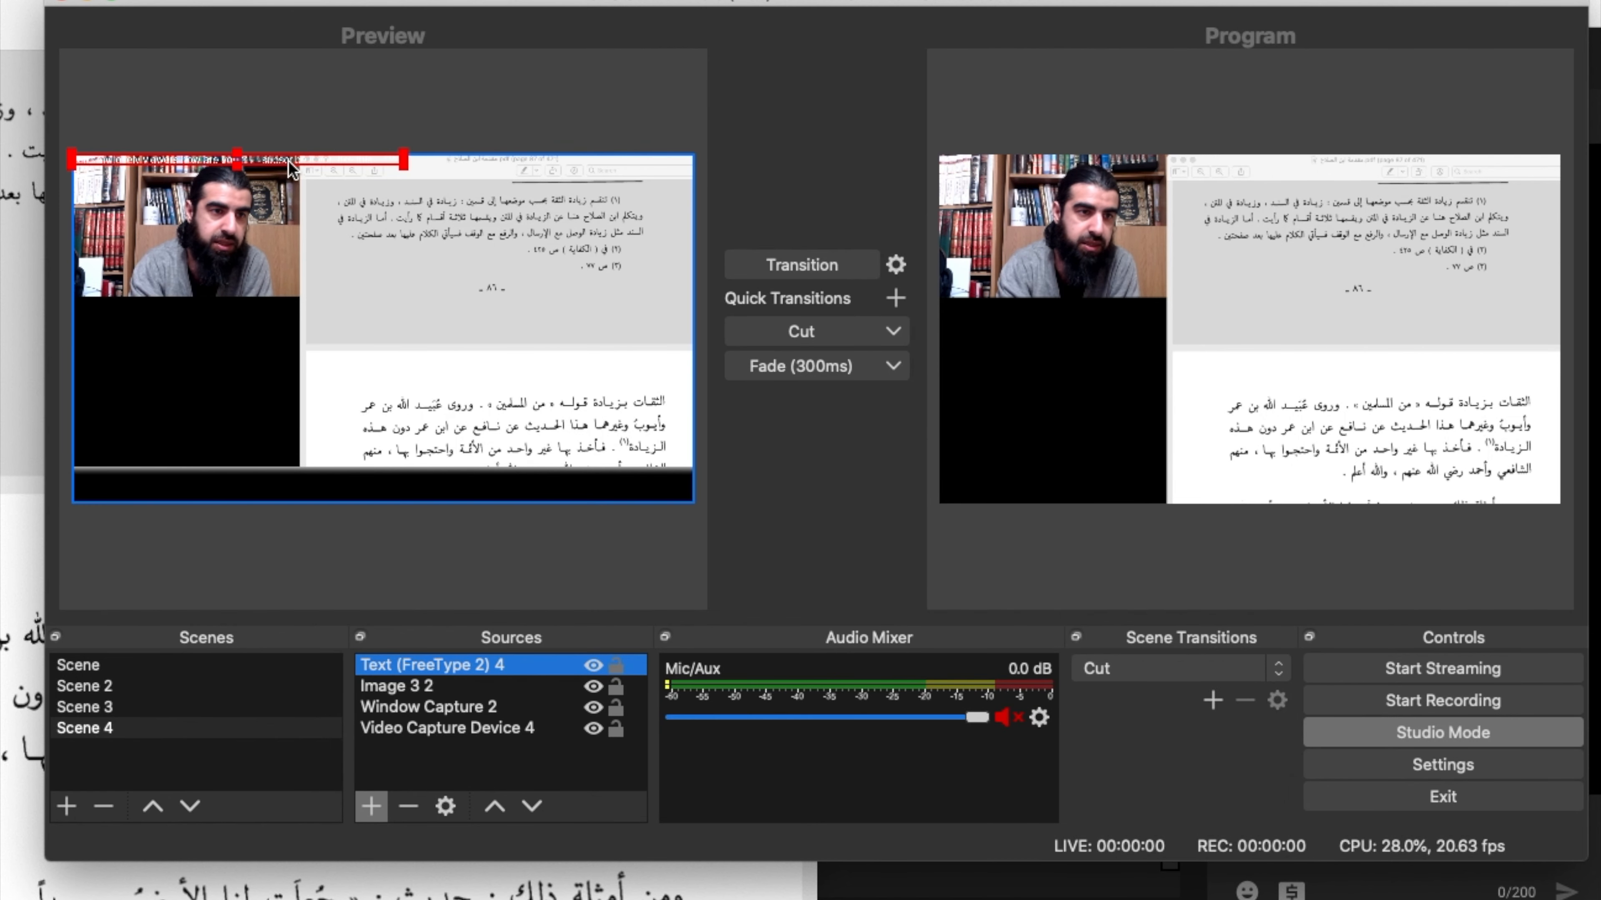
# Move the text onto the black banner at the bottom of the canvas and enlarge it past the canvas's right edge
pyautogui.moveTo(282, 167); pyautogui.dragTo(285, 492)
pyautogui.moveTo(405, 490); pyautogui.dragTo(522, 497)
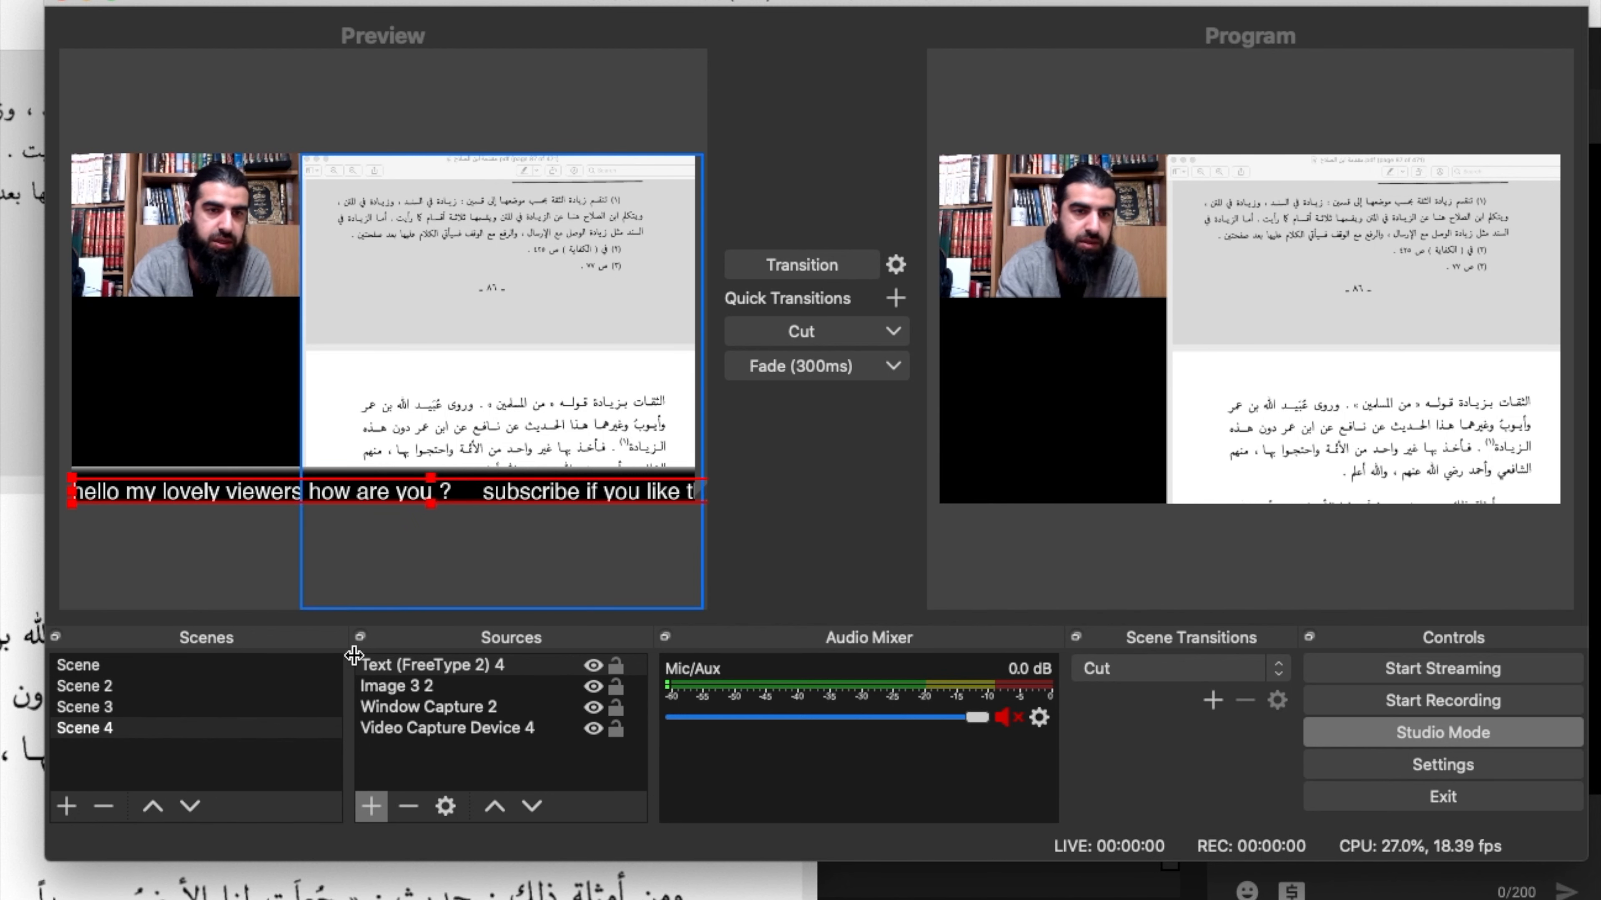
# Open the filter settings of the text source in Scene 4
pyautogui.click(416, 684)
pyautogui.click(445, 665)
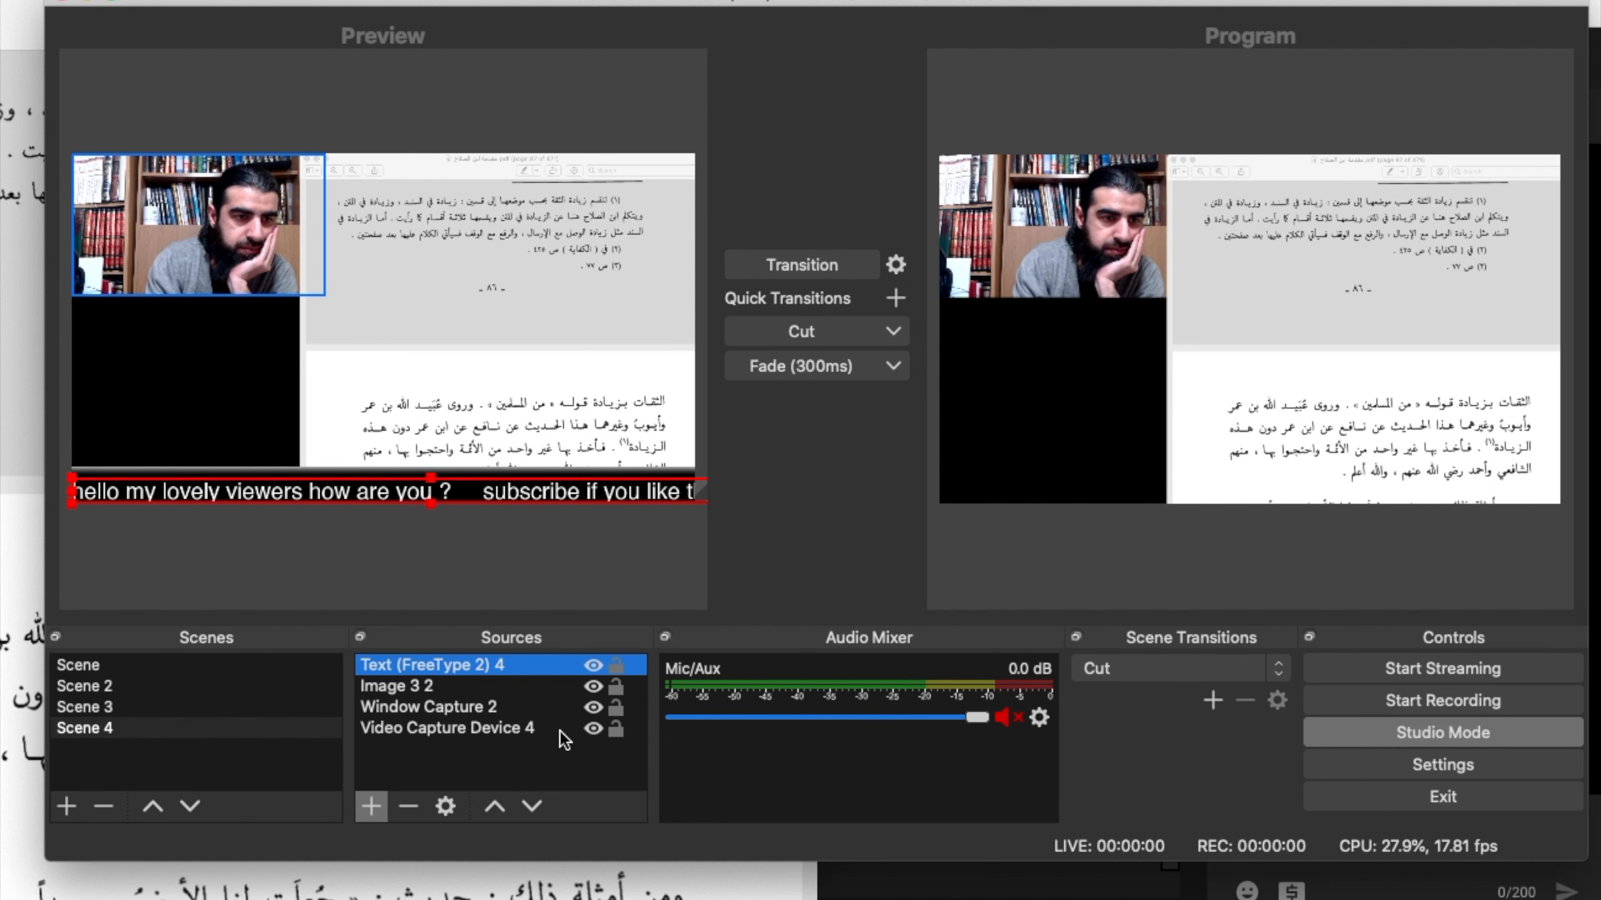
pyautogui.rightClick(449, 669)
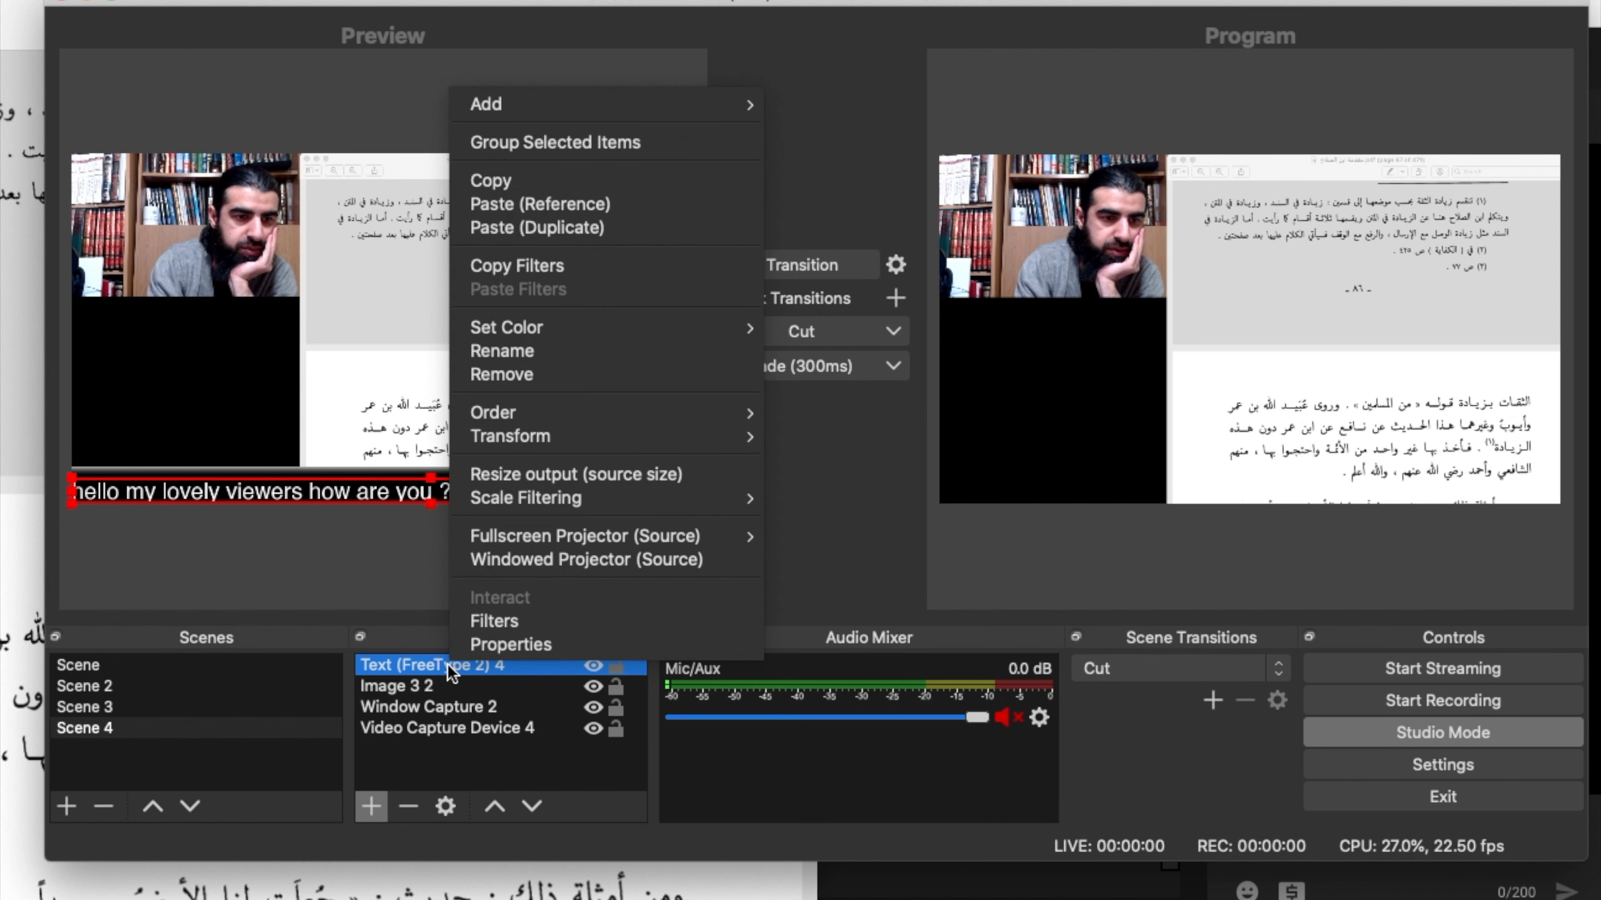
pyautogui.click(530, 619)
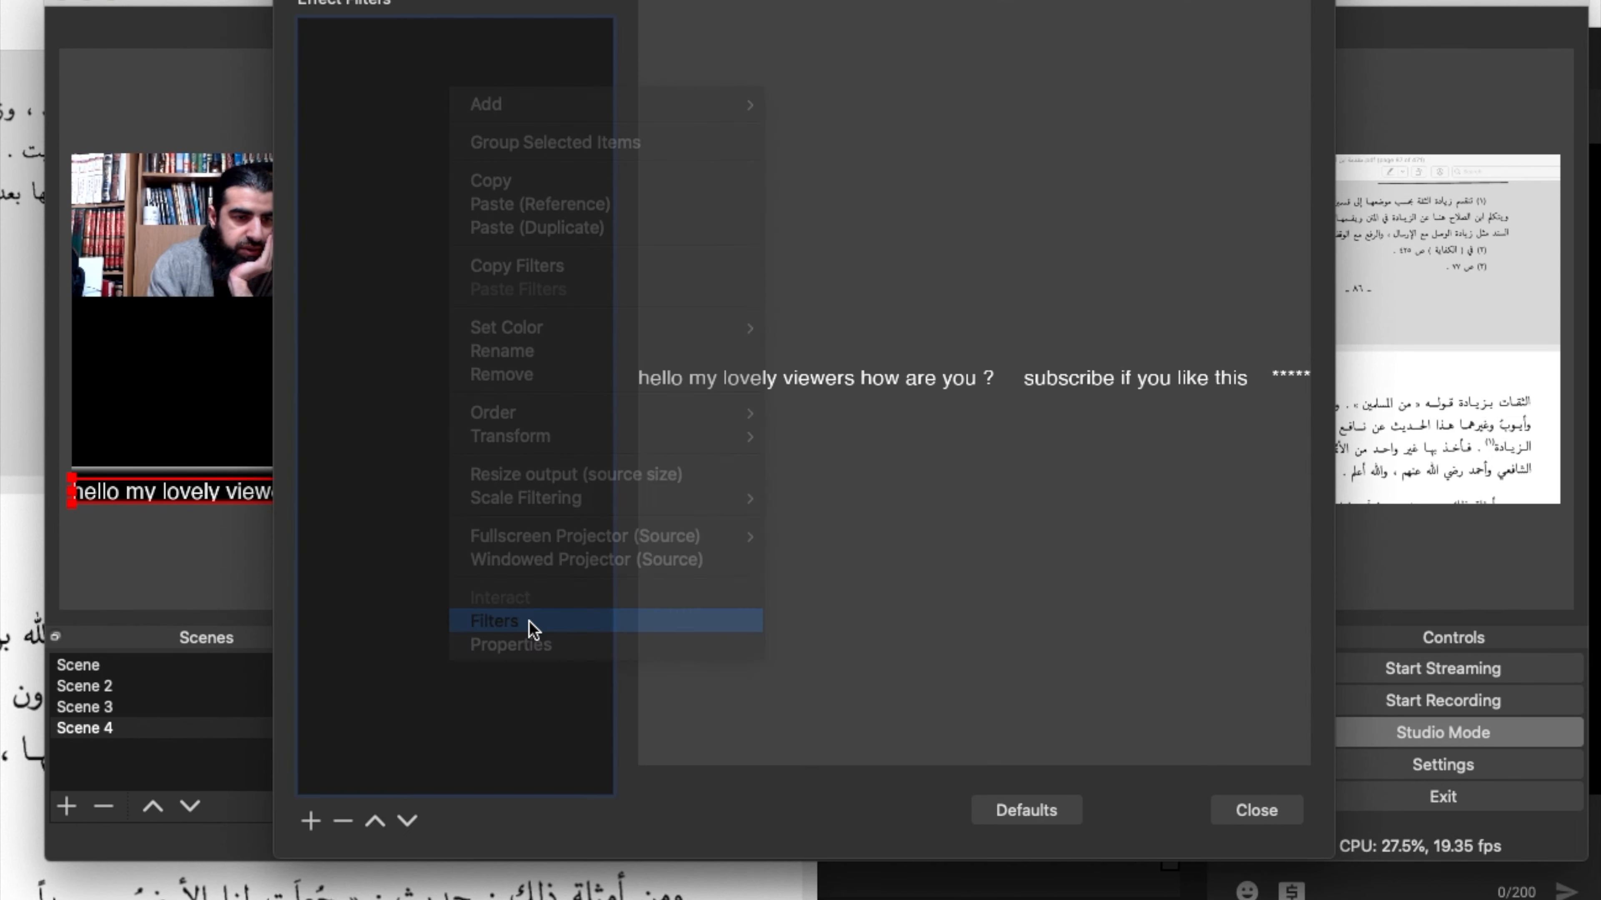
pyautogui.click(315, 824)
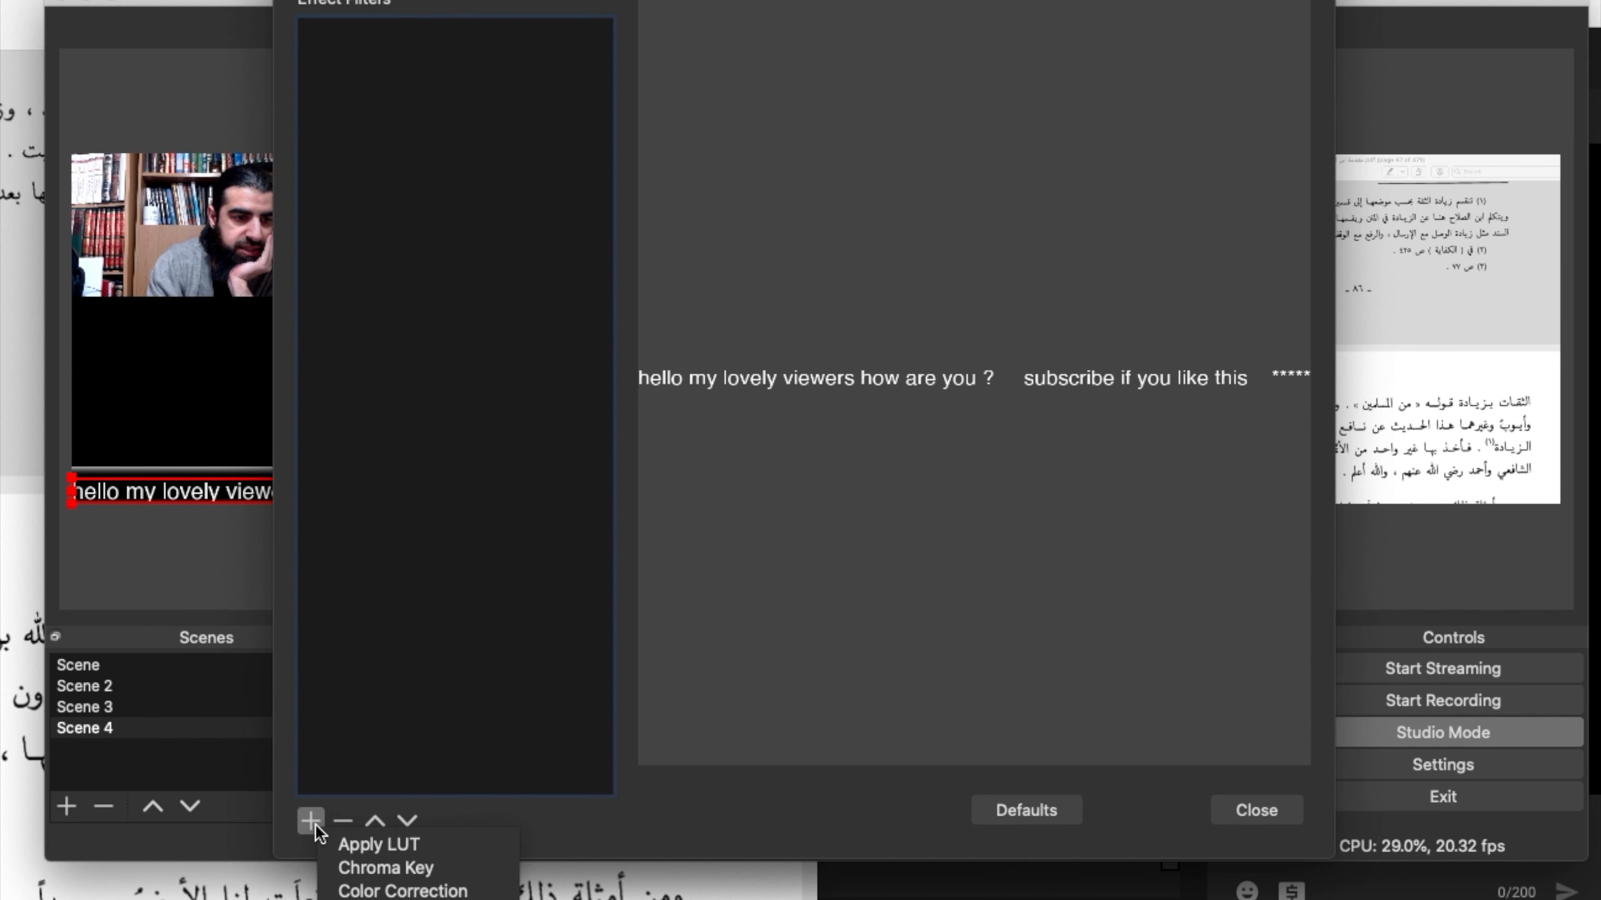
pyautogui.click(377, 825)
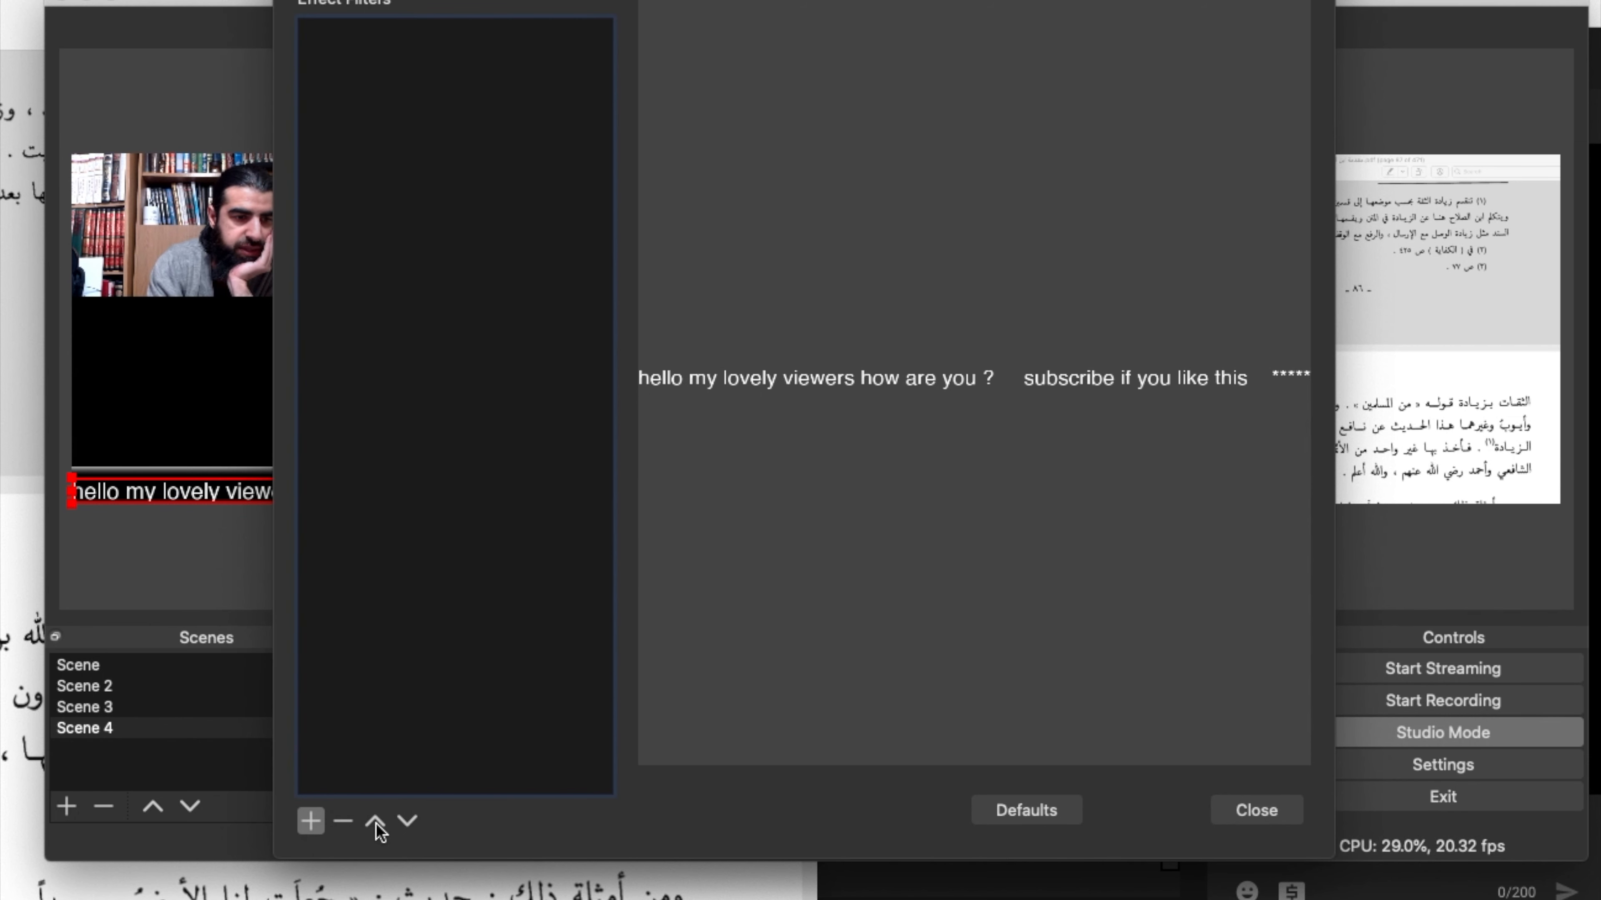
pyautogui.click(311, 820)
pyautogui.moveTo(803, 1); pyautogui.dragTo(868, 0)
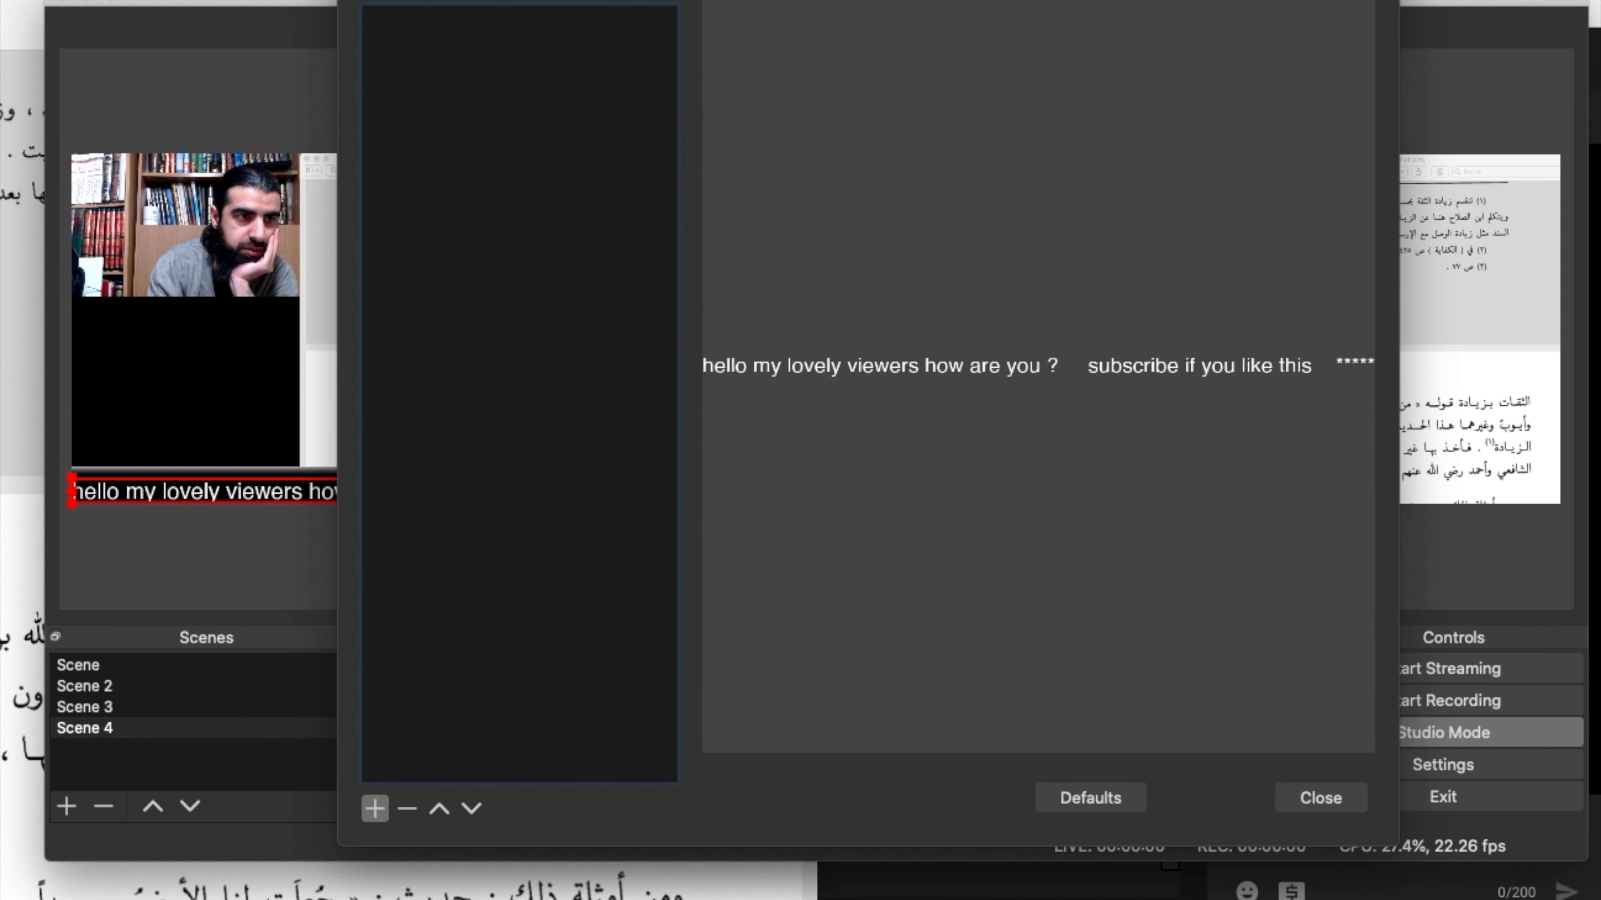
pyautogui.click(379, 817)
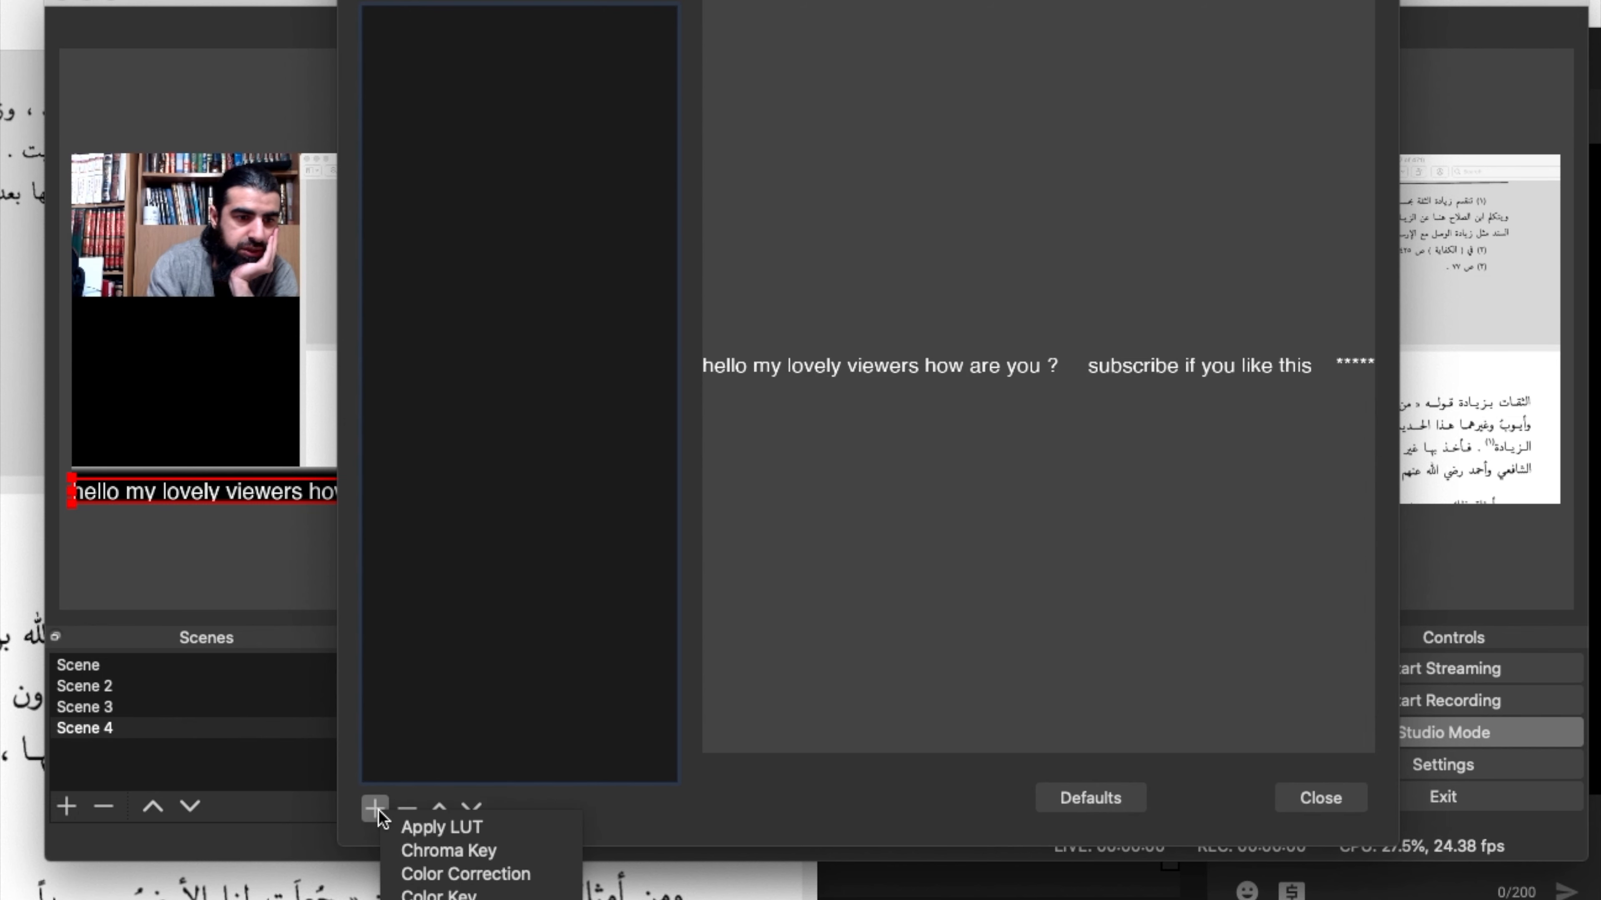
pyautogui.click(291, 20)
pyautogui.press('super+grave')
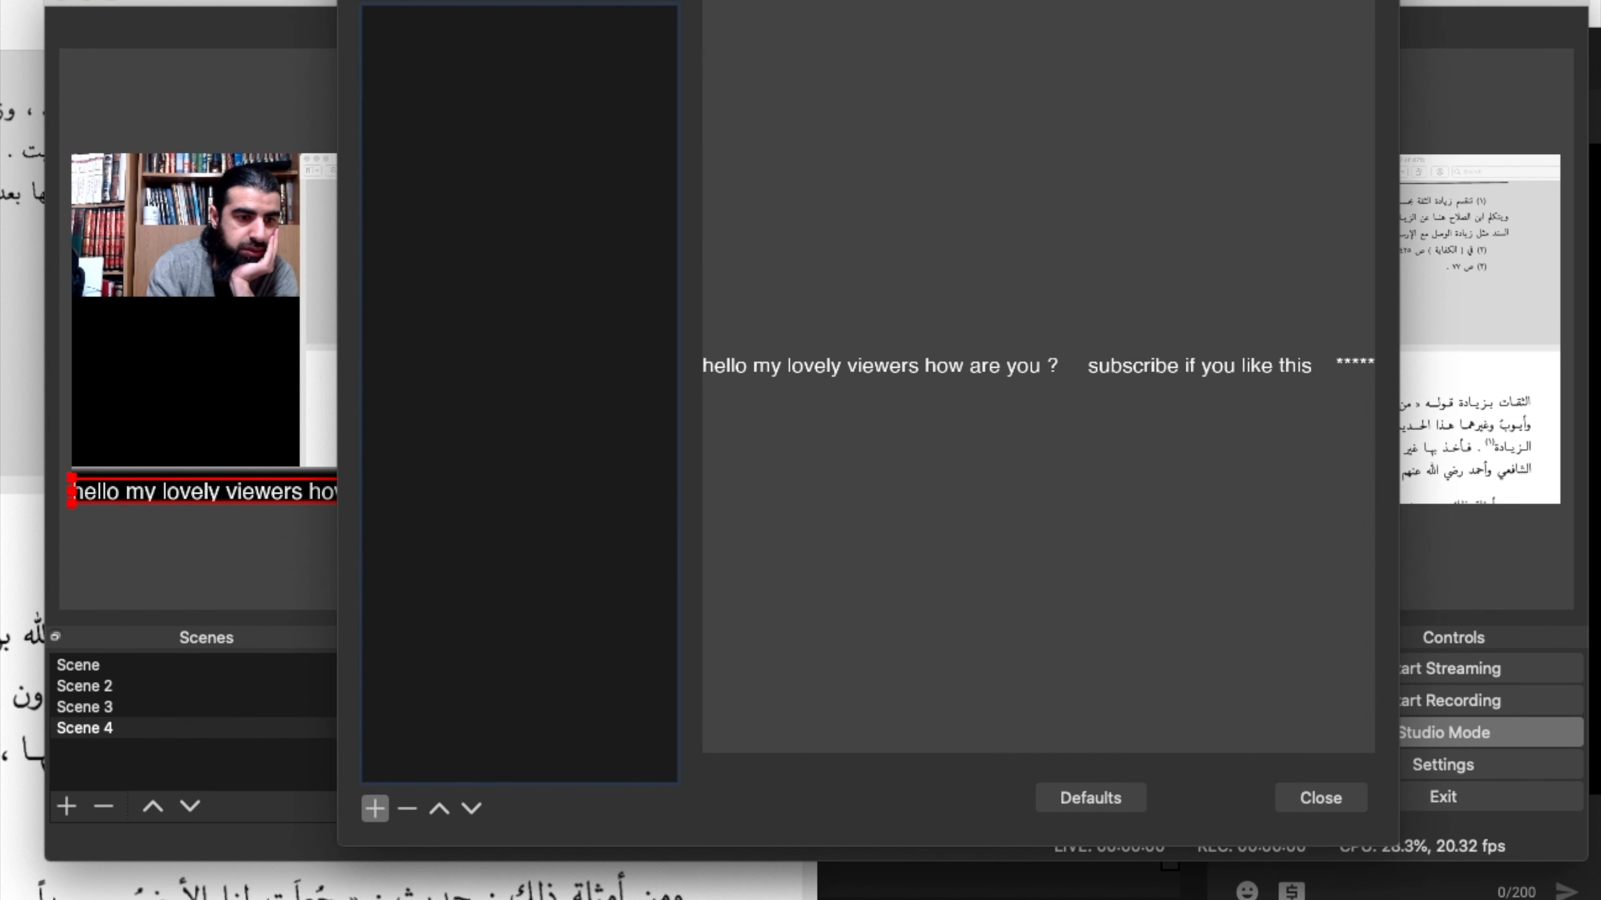
# Add a Scroll filter to the text source, set its horizontal speed to 25.00 and close the filter settings
pyautogui.click(376, 810)
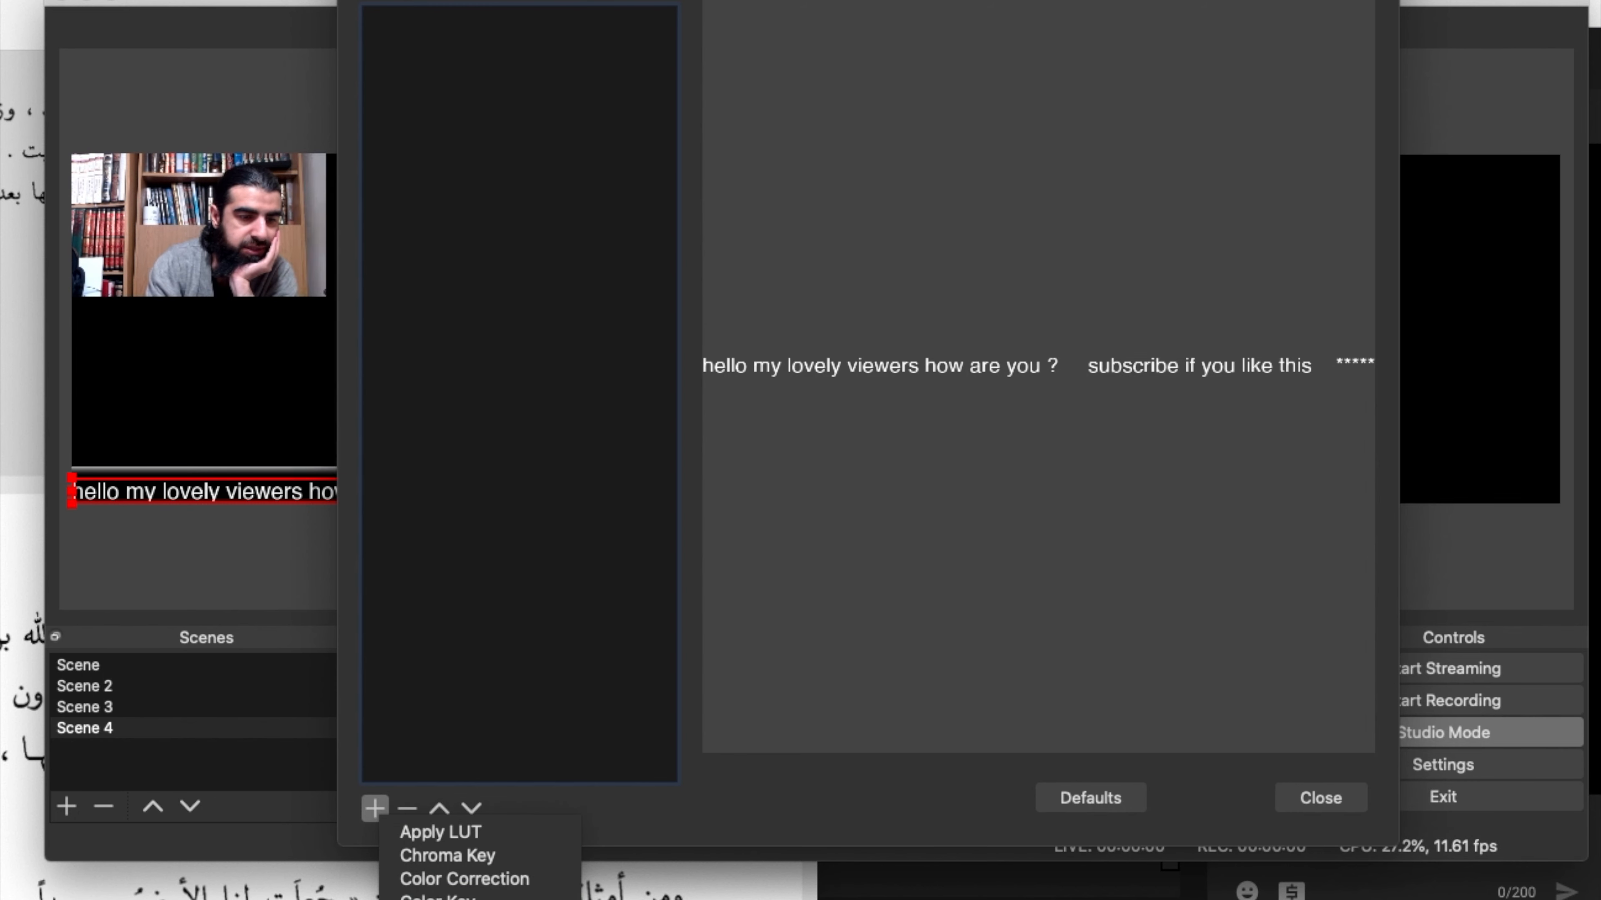
pyautogui.click(435, 899)
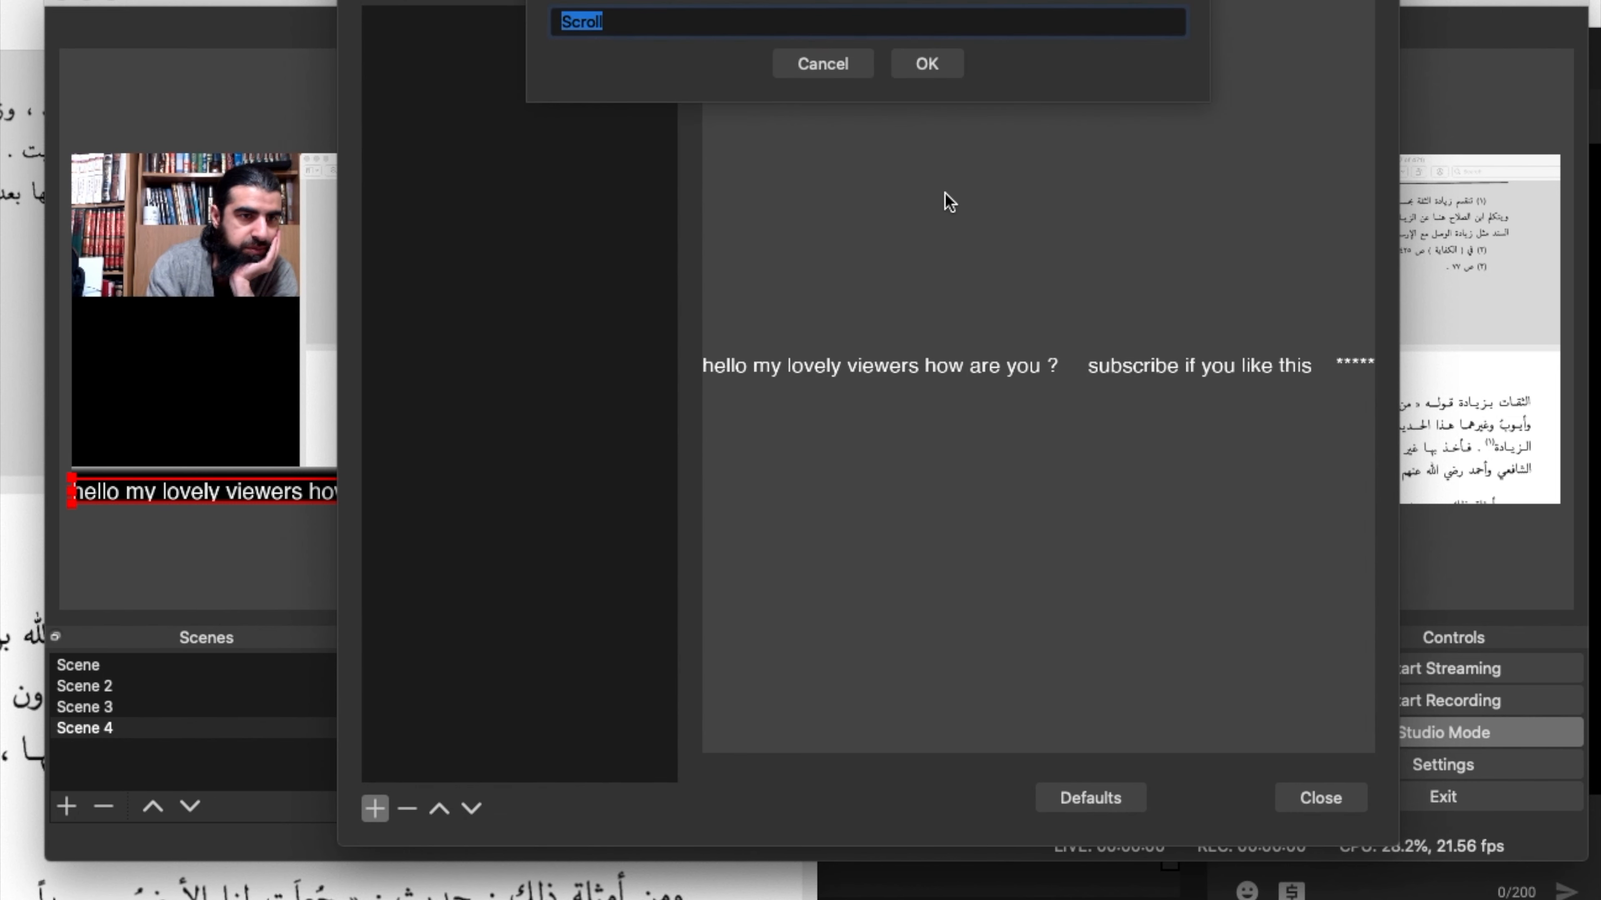
pyautogui.click(926, 63)
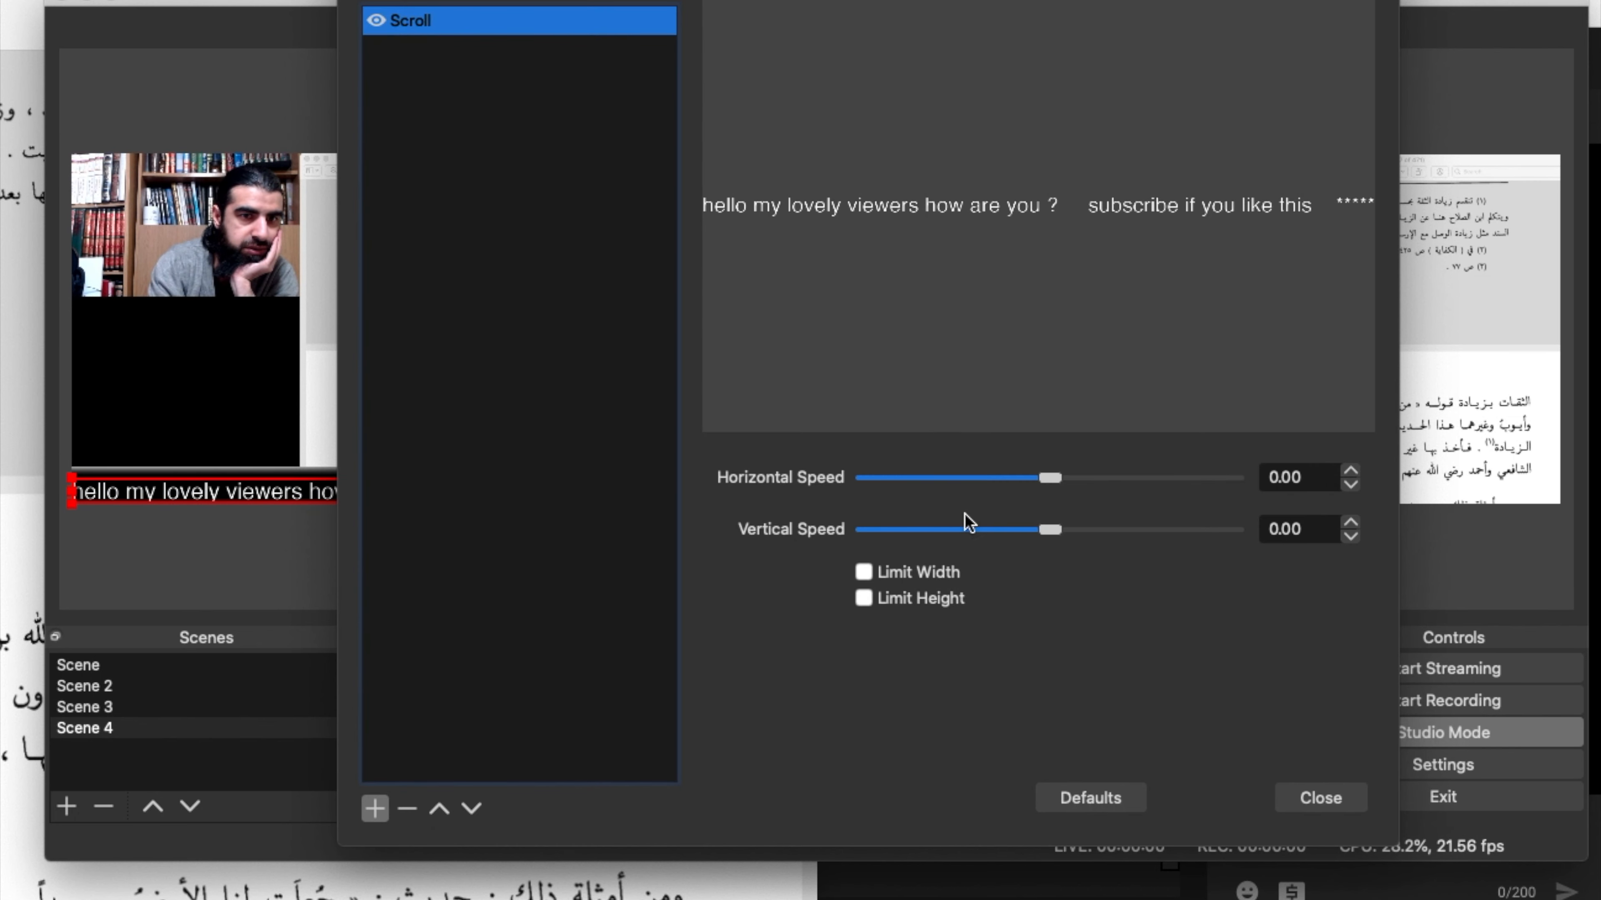
pyautogui.moveTo(1048, 479)
pyautogui.mouseDown()
pyautogui.moveTo(1242, 477)
pyautogui.moveTo(1059, 477)
pyautogui.mouseUp()
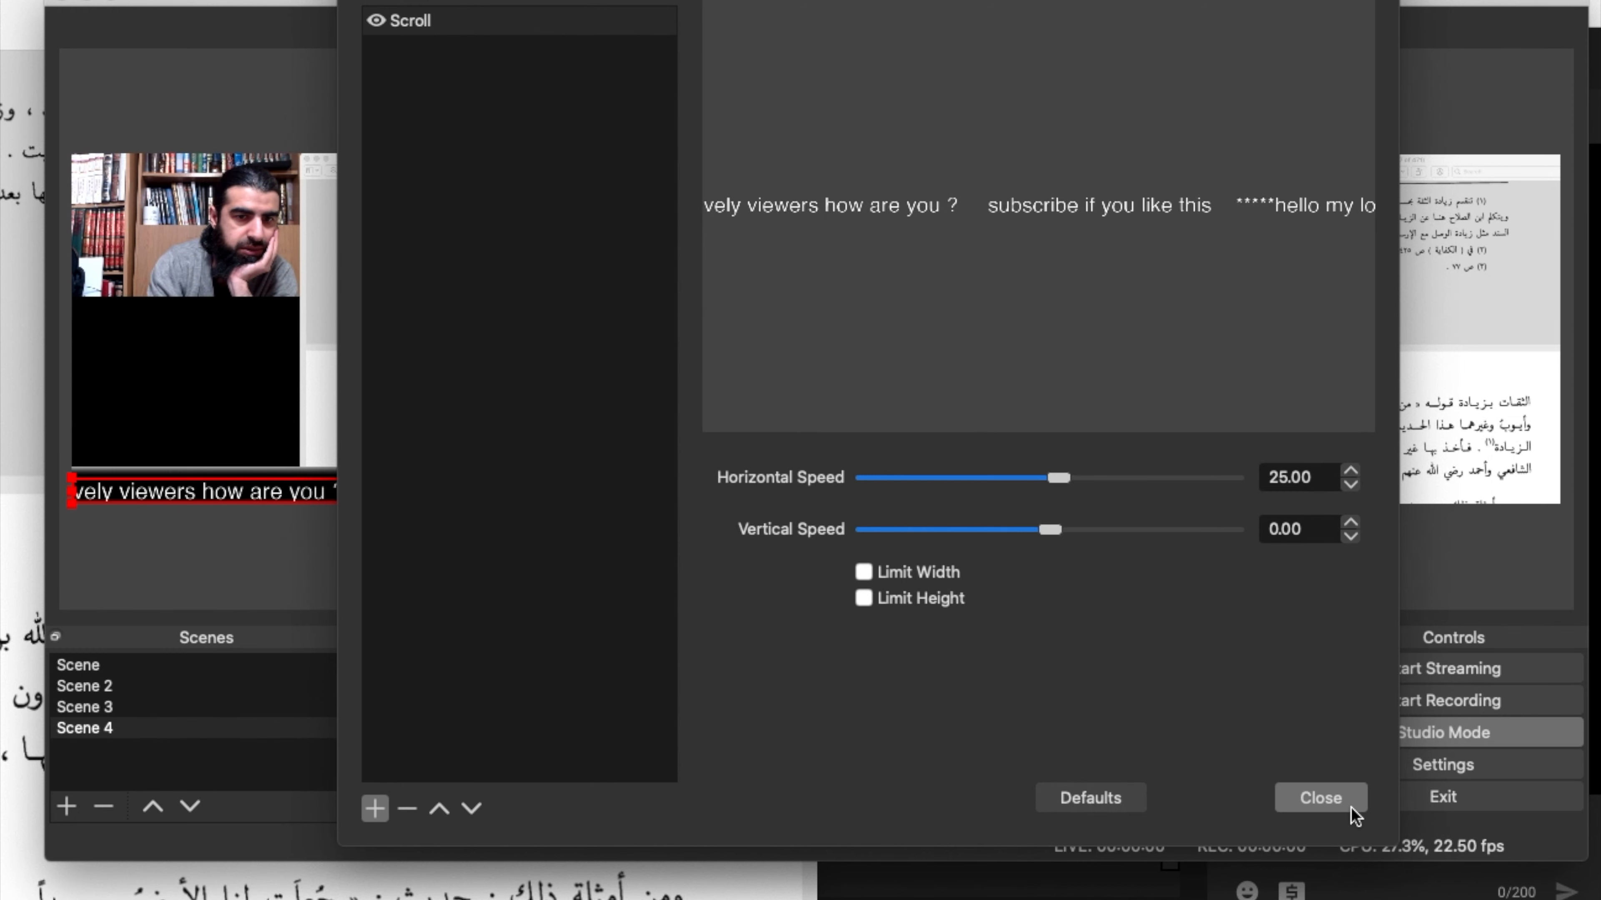
pyautogui.click(1322, 800)
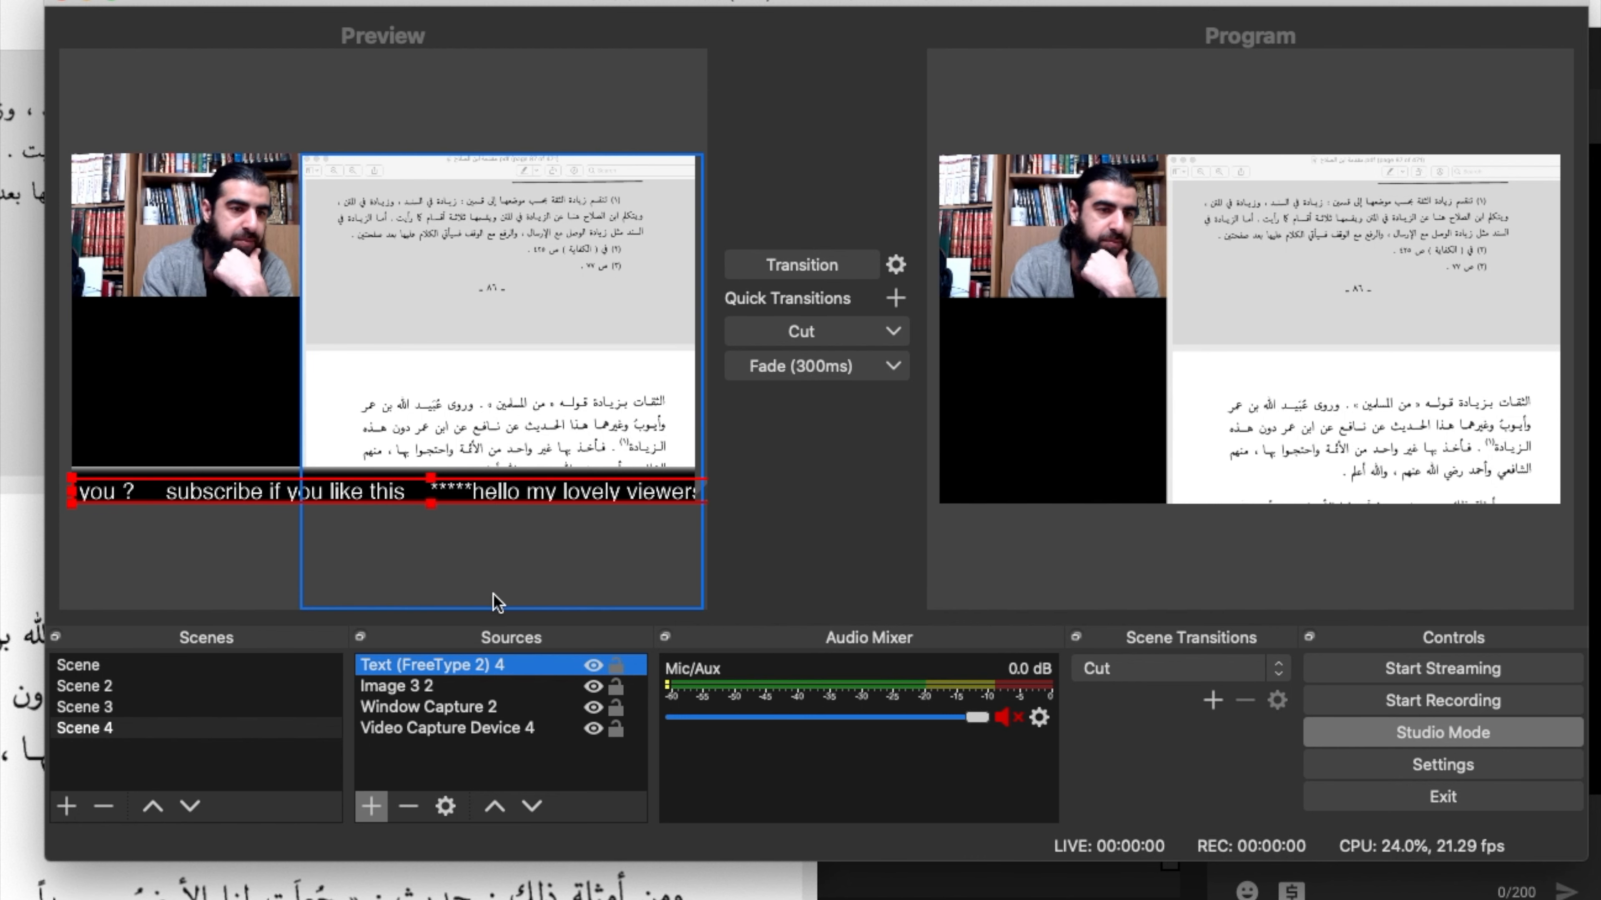
# Examine the banner image's file properties and go through Scene 4's other sources, finishing on the text source
pyautogui.click(429, 690)
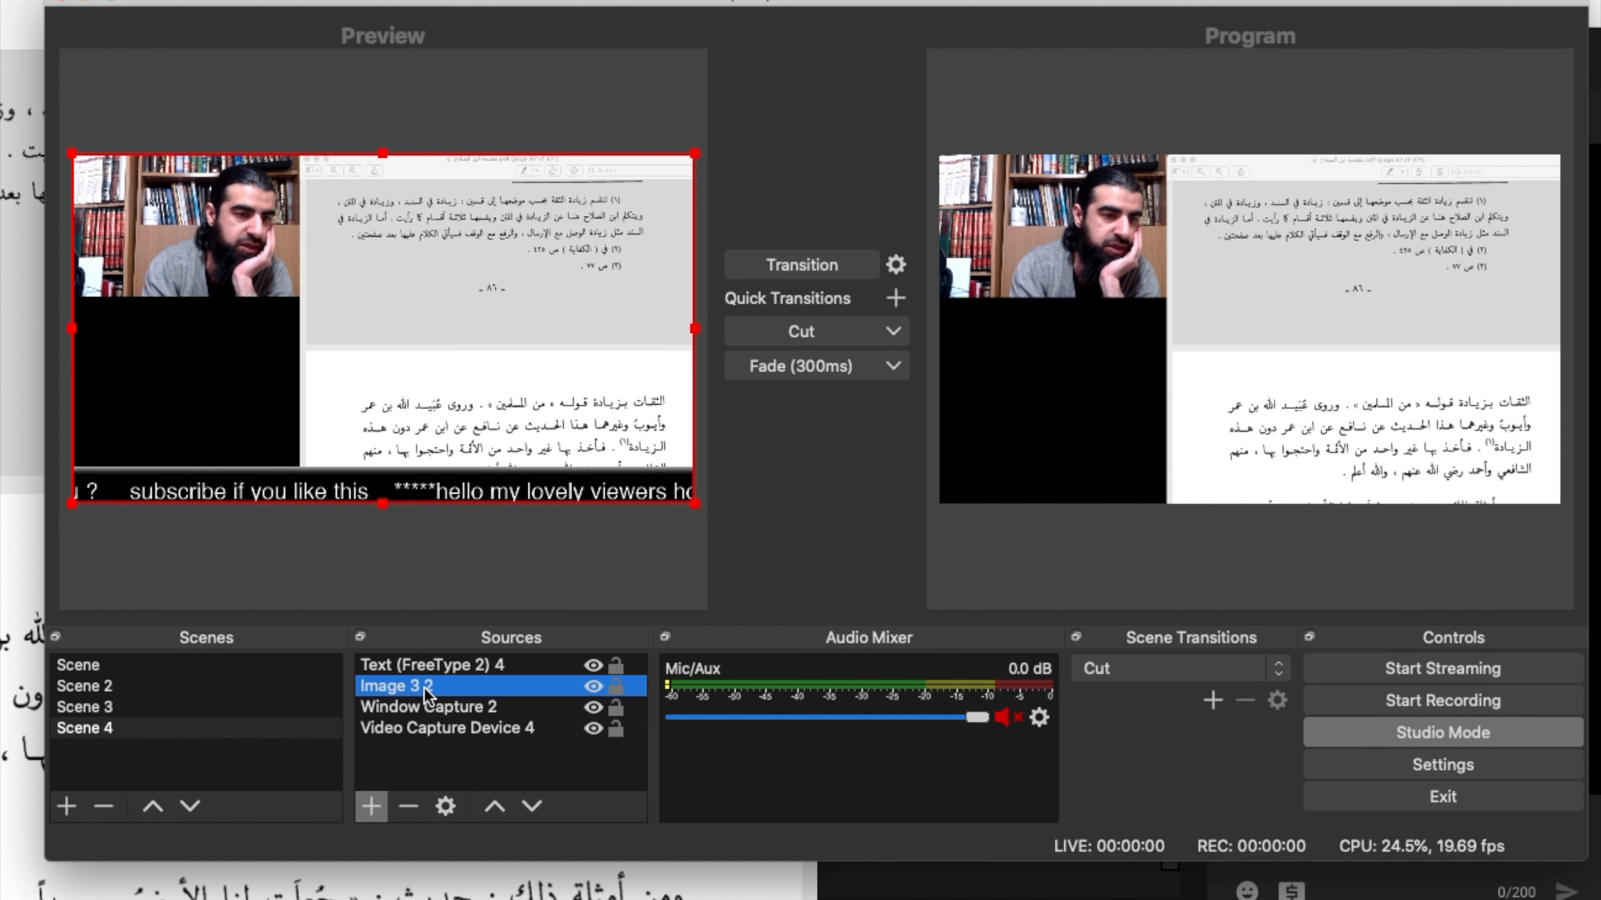
pyautogui.doubleClick(423, 688)
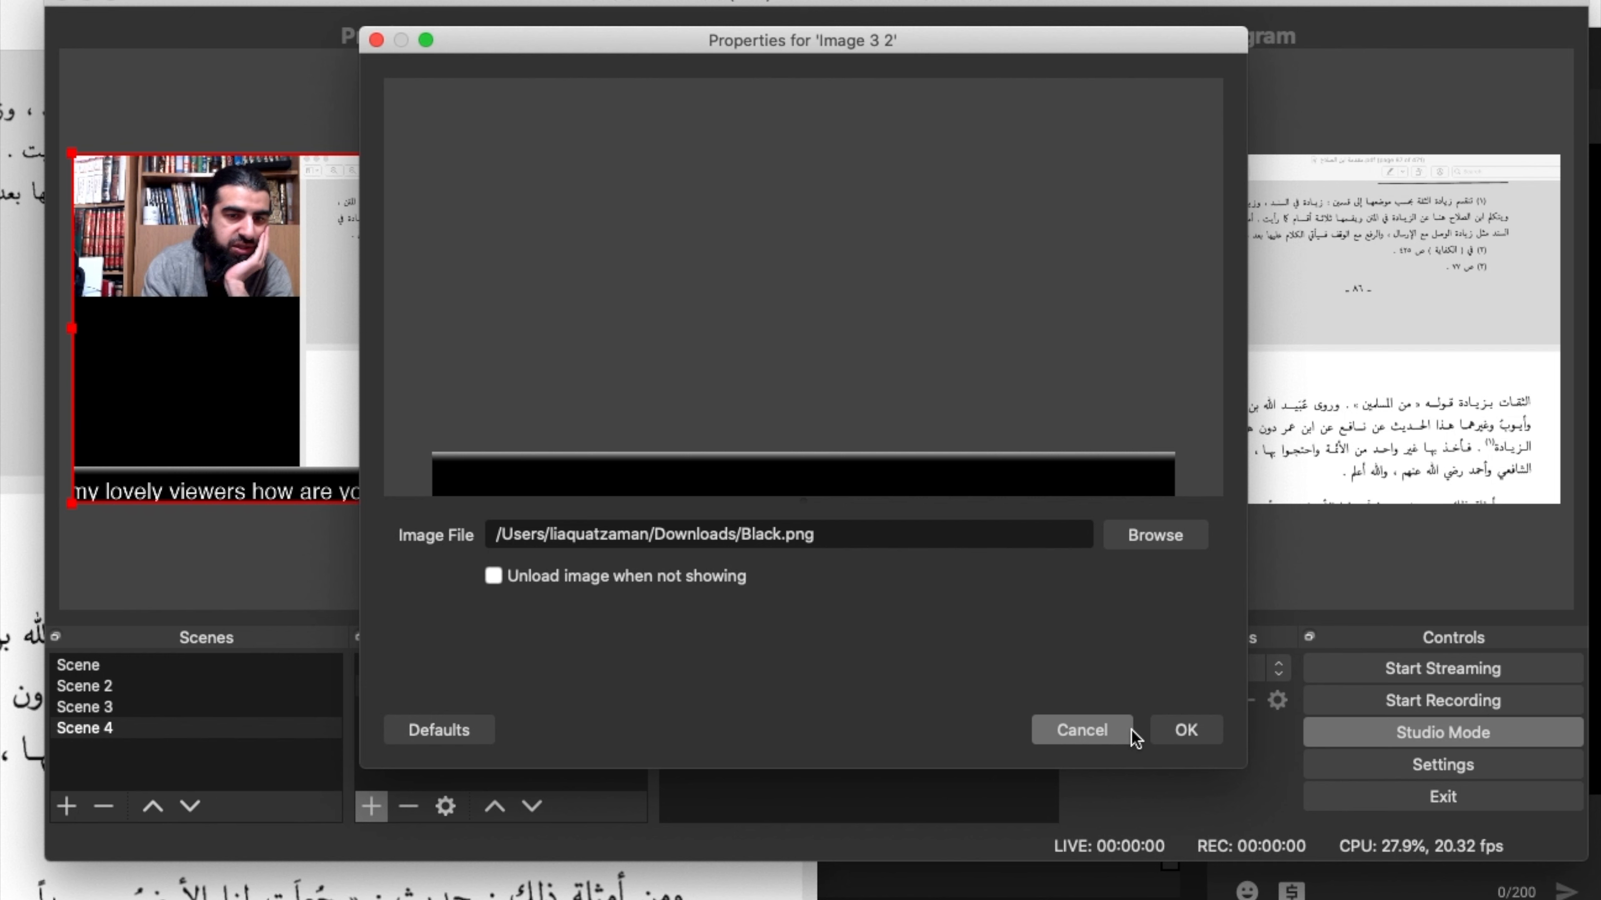
pyautogui.click(1174, 729)
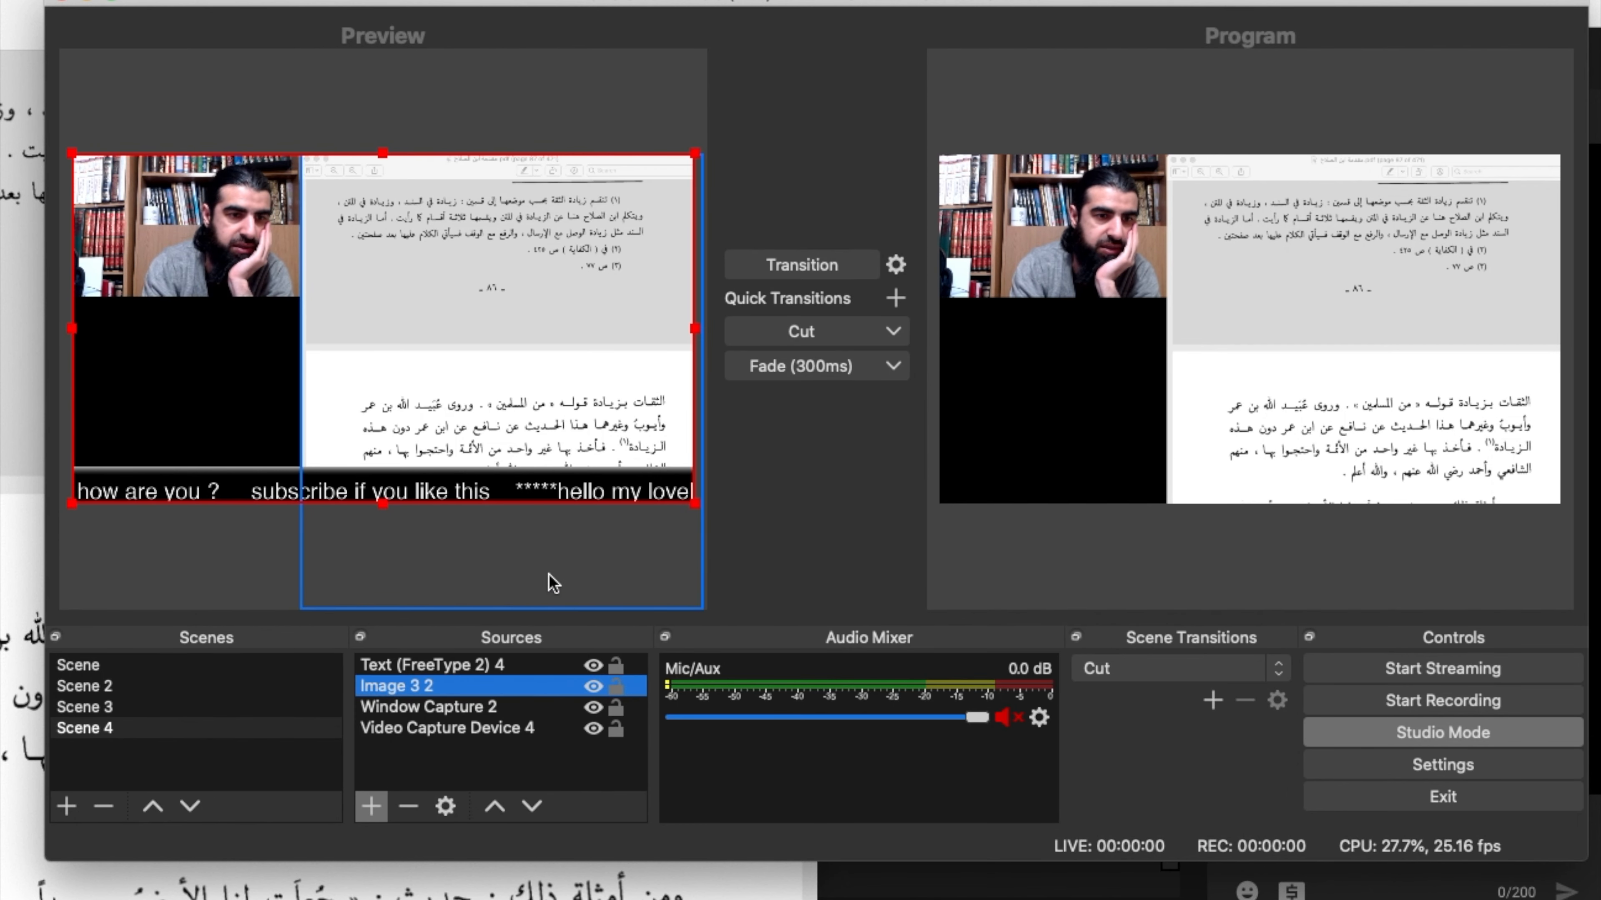
pyautogui.click(441, 726)
pyautogui.click(422, 705)
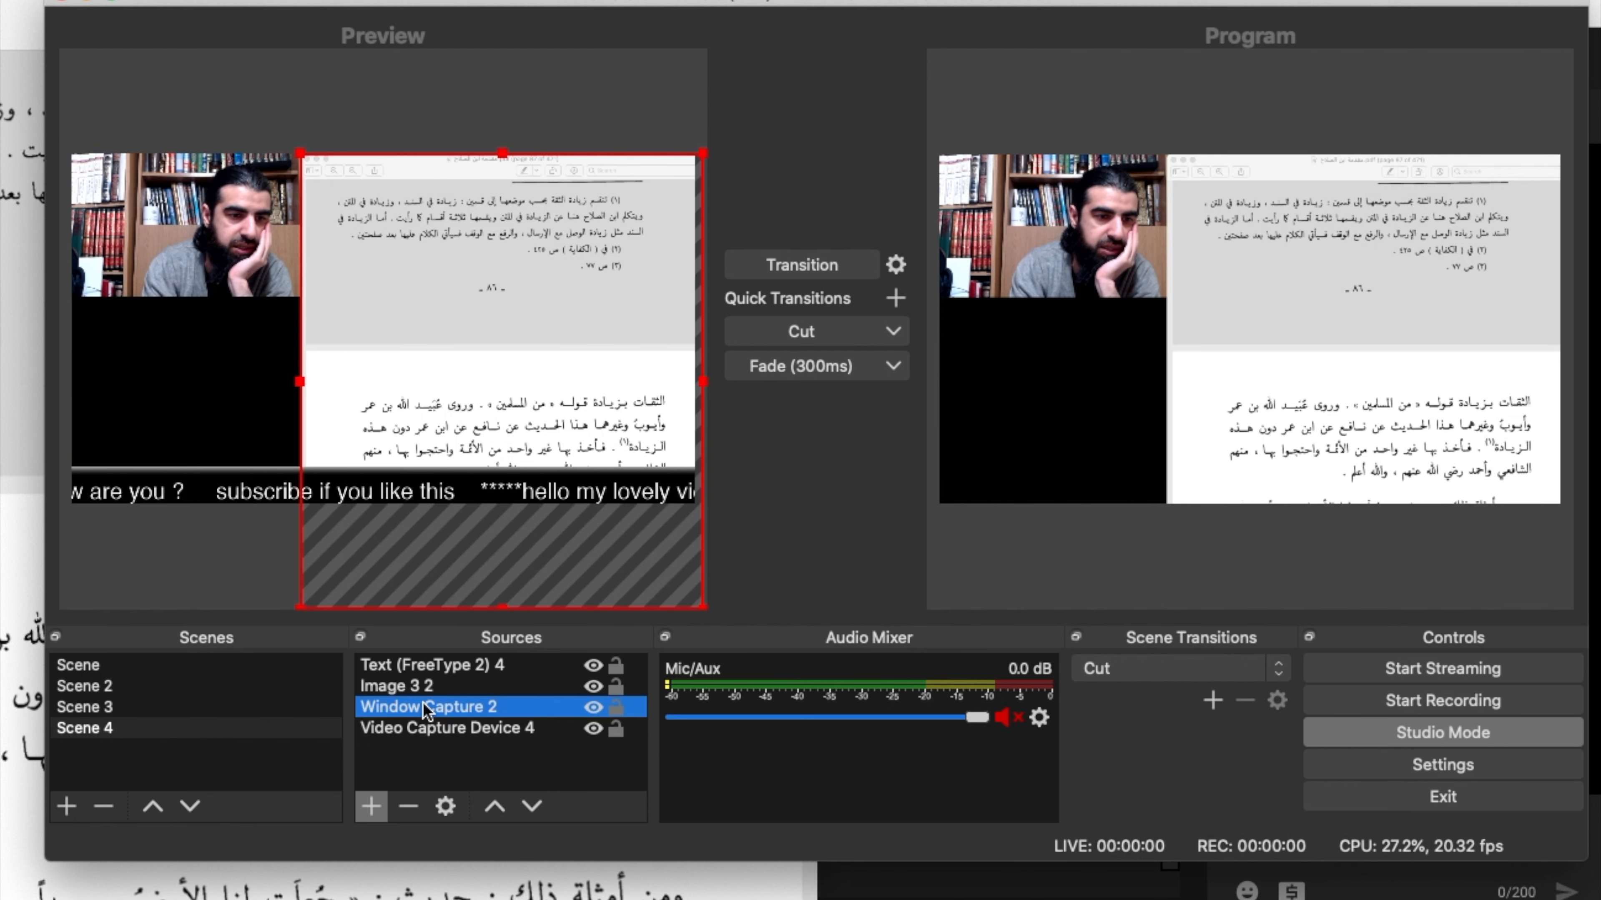
pyautogui.click(418, 687)
pyautogui.click(423, 666)
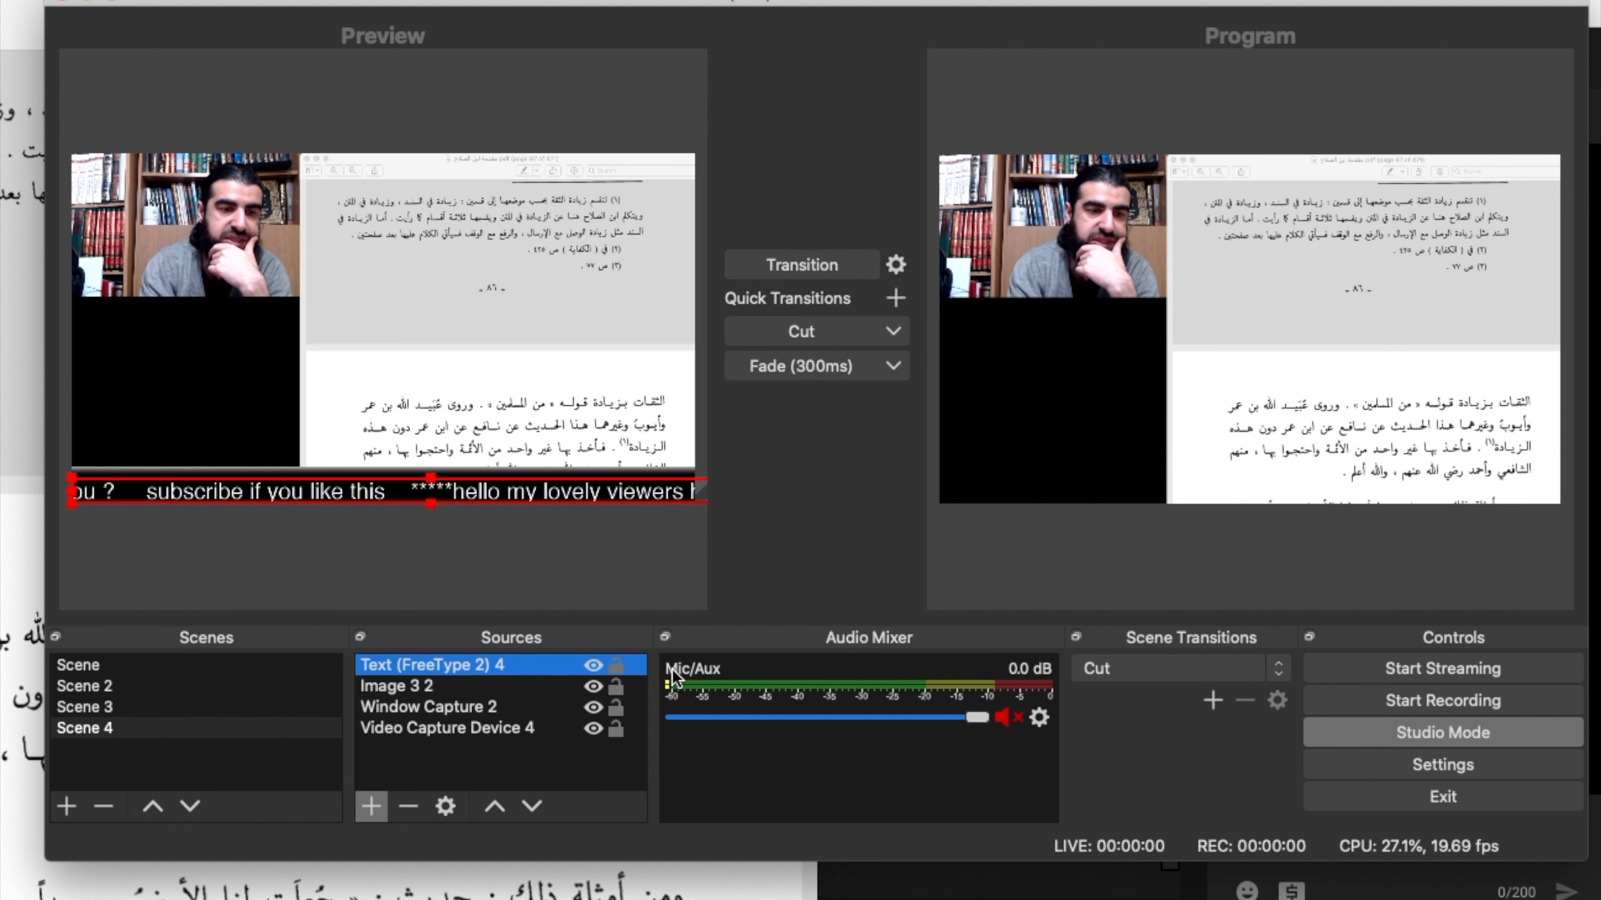
# Minimize OBS, switch to YouTube Studio in the browser and copy the stream key
pyautogui.click(87, 2)
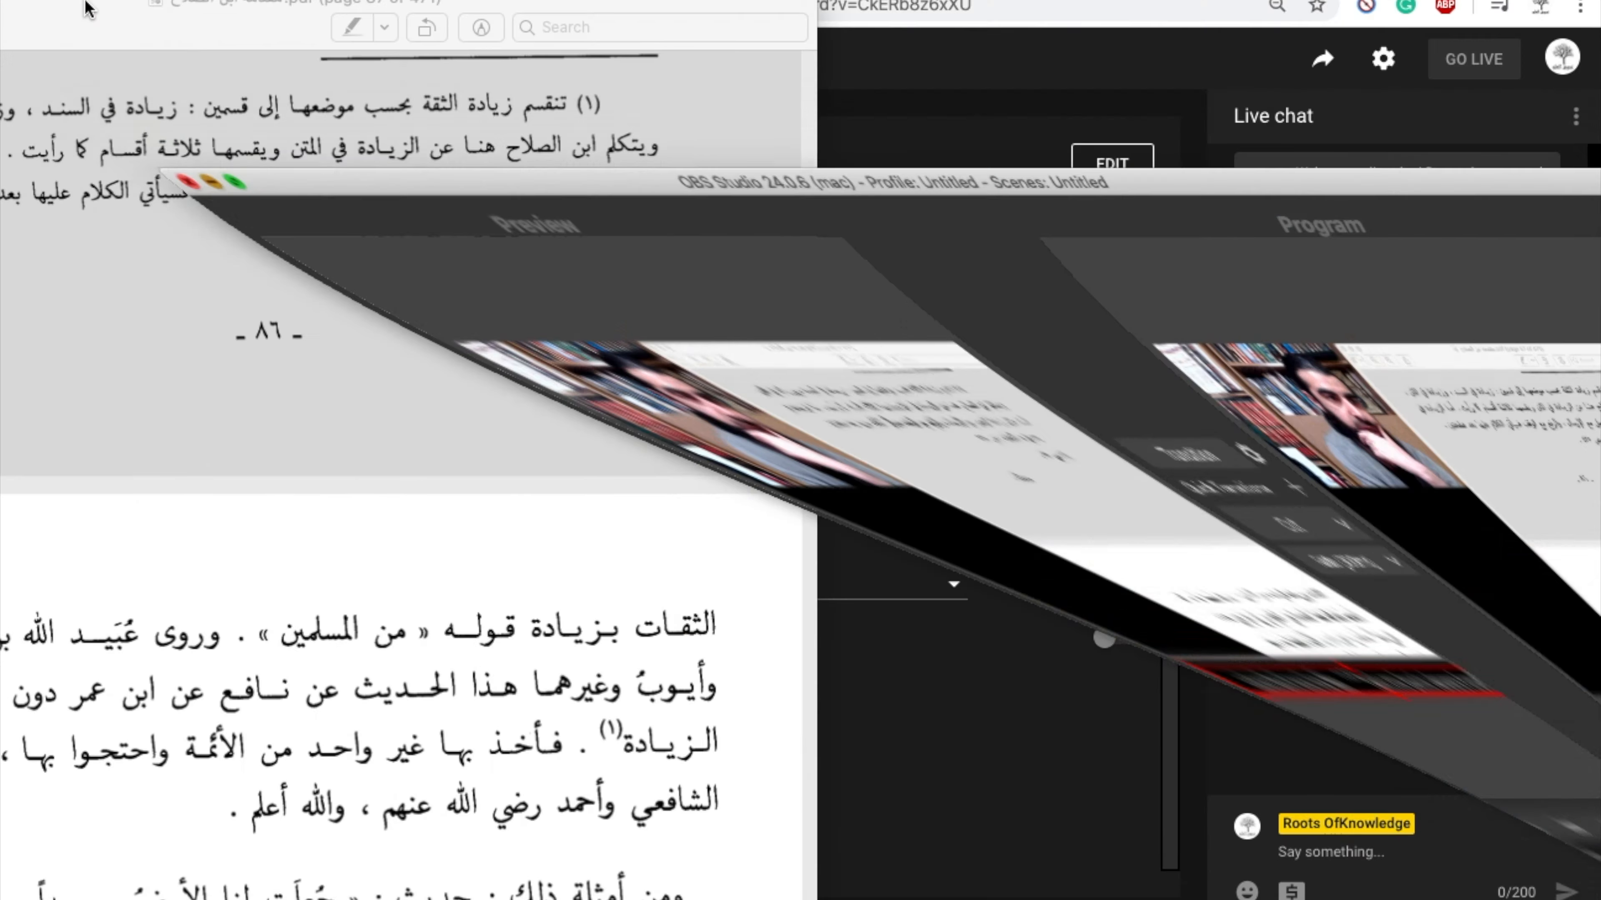
pyautogui.click(1075, 423)
pyautogui.click(582, 522)
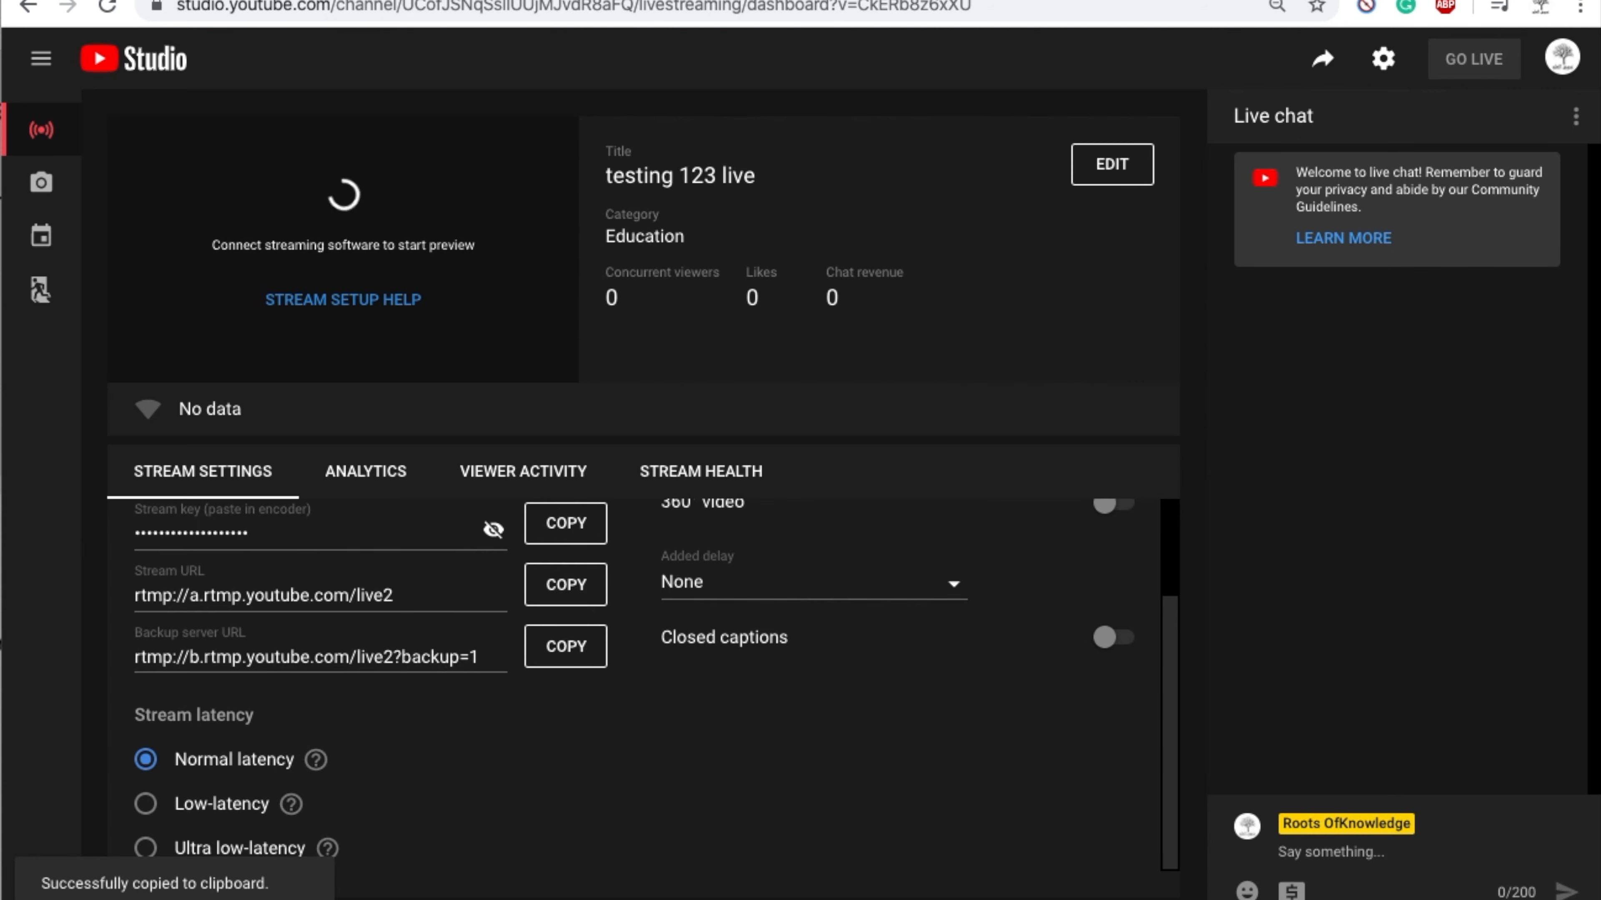
# Switch to OBS and replace the stream key in the stream settings with the copied YouTube stream key
pyautogui.click(1381, 898)
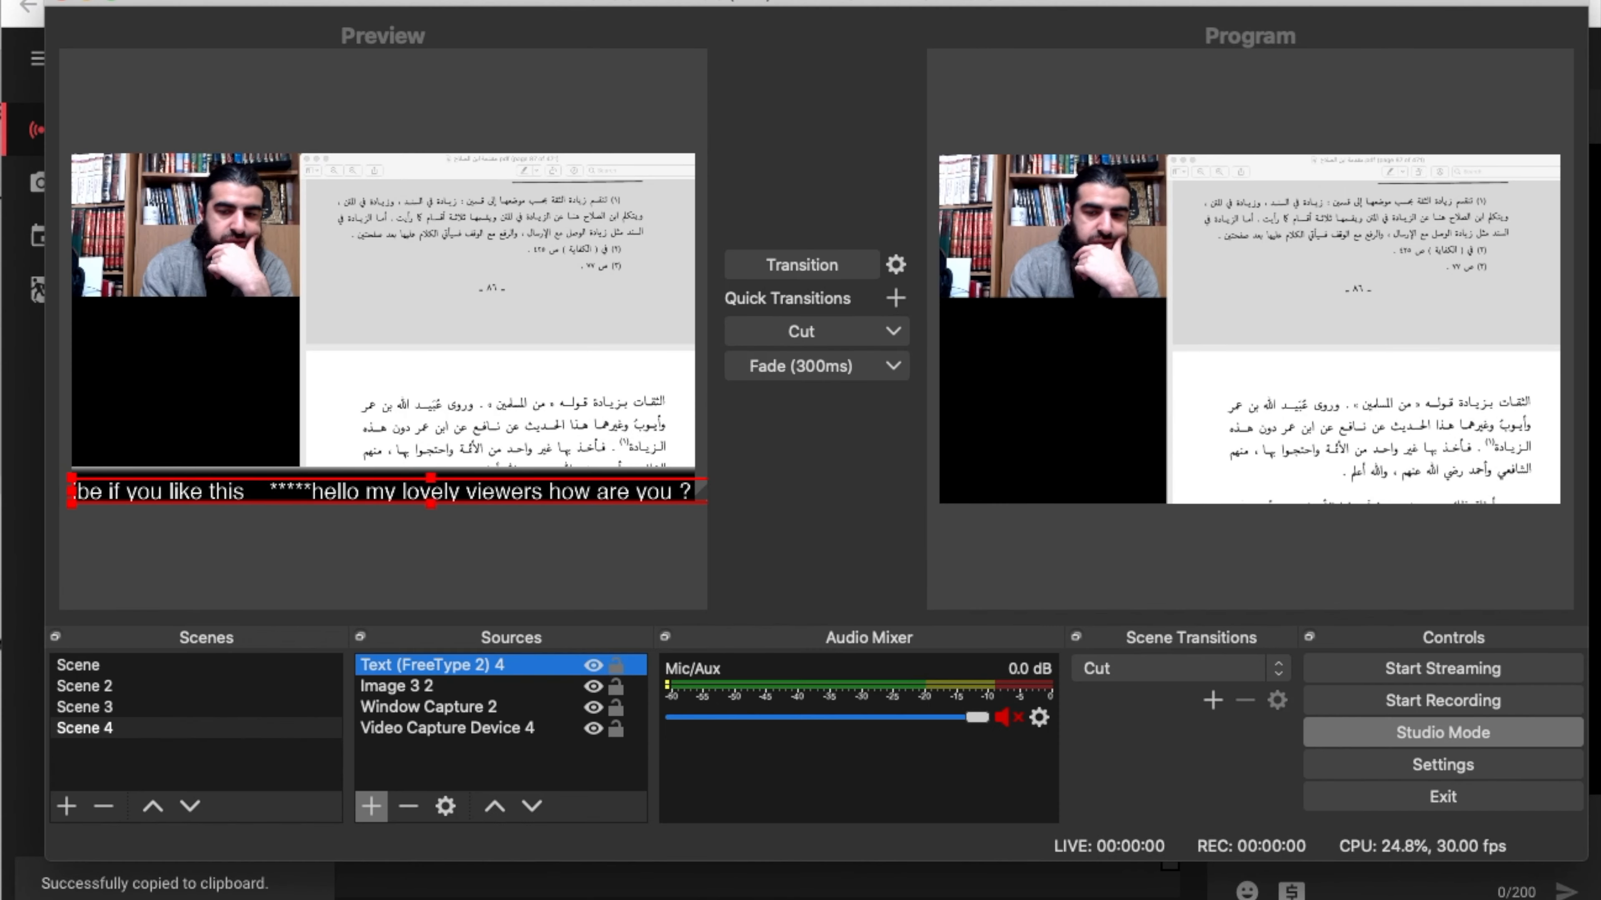
pyautogui.click(1378, 769)
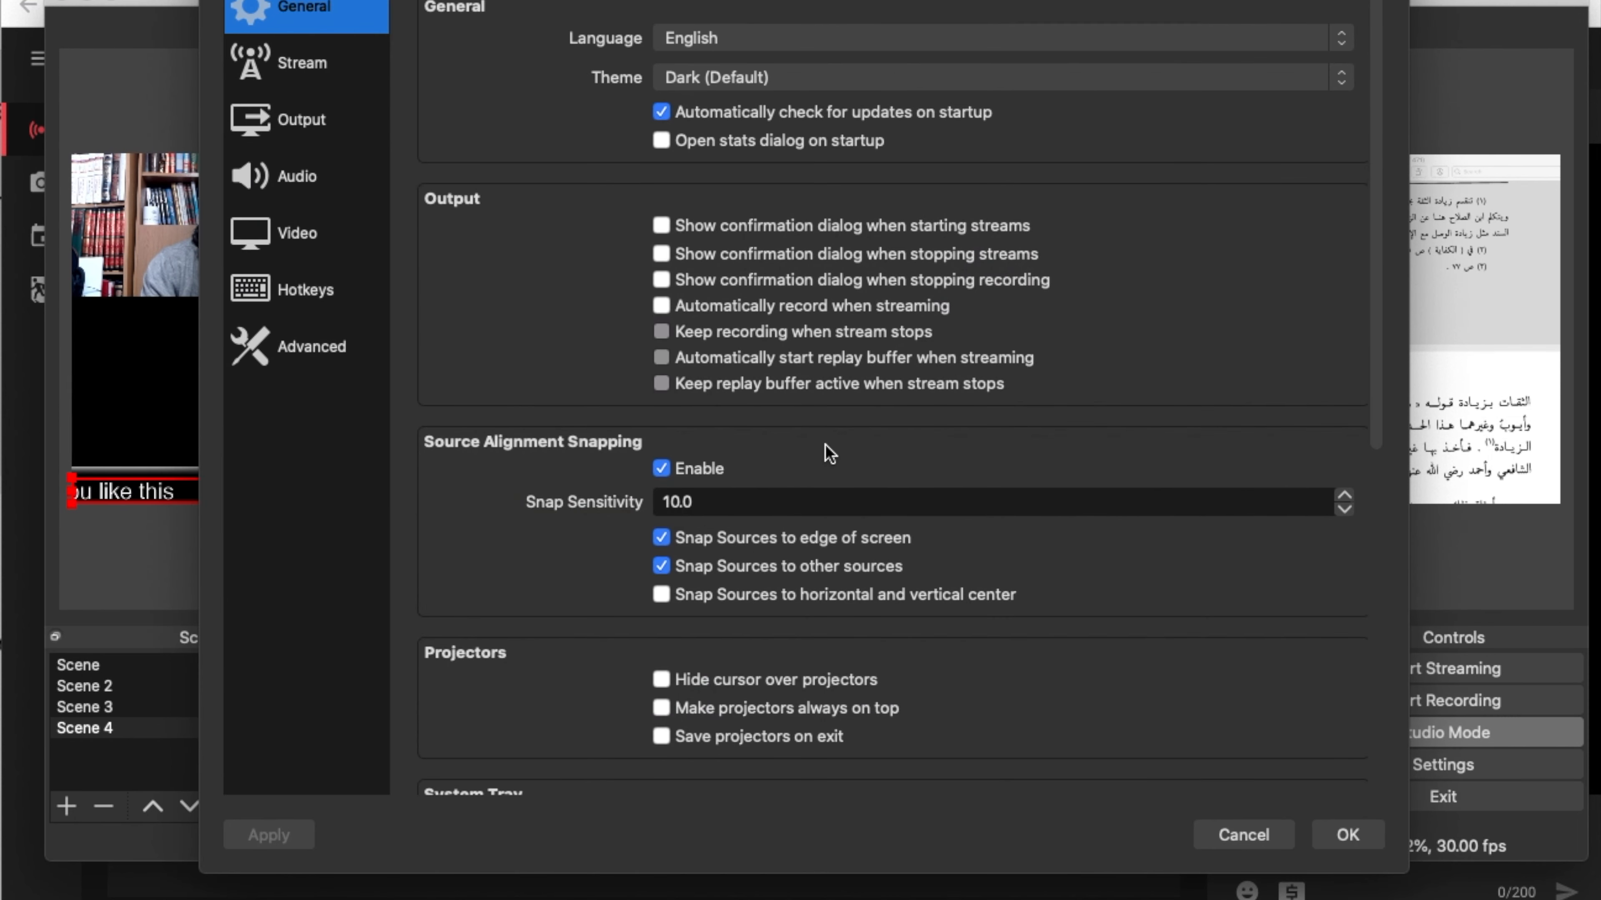
pyautogui.click(325, 69)
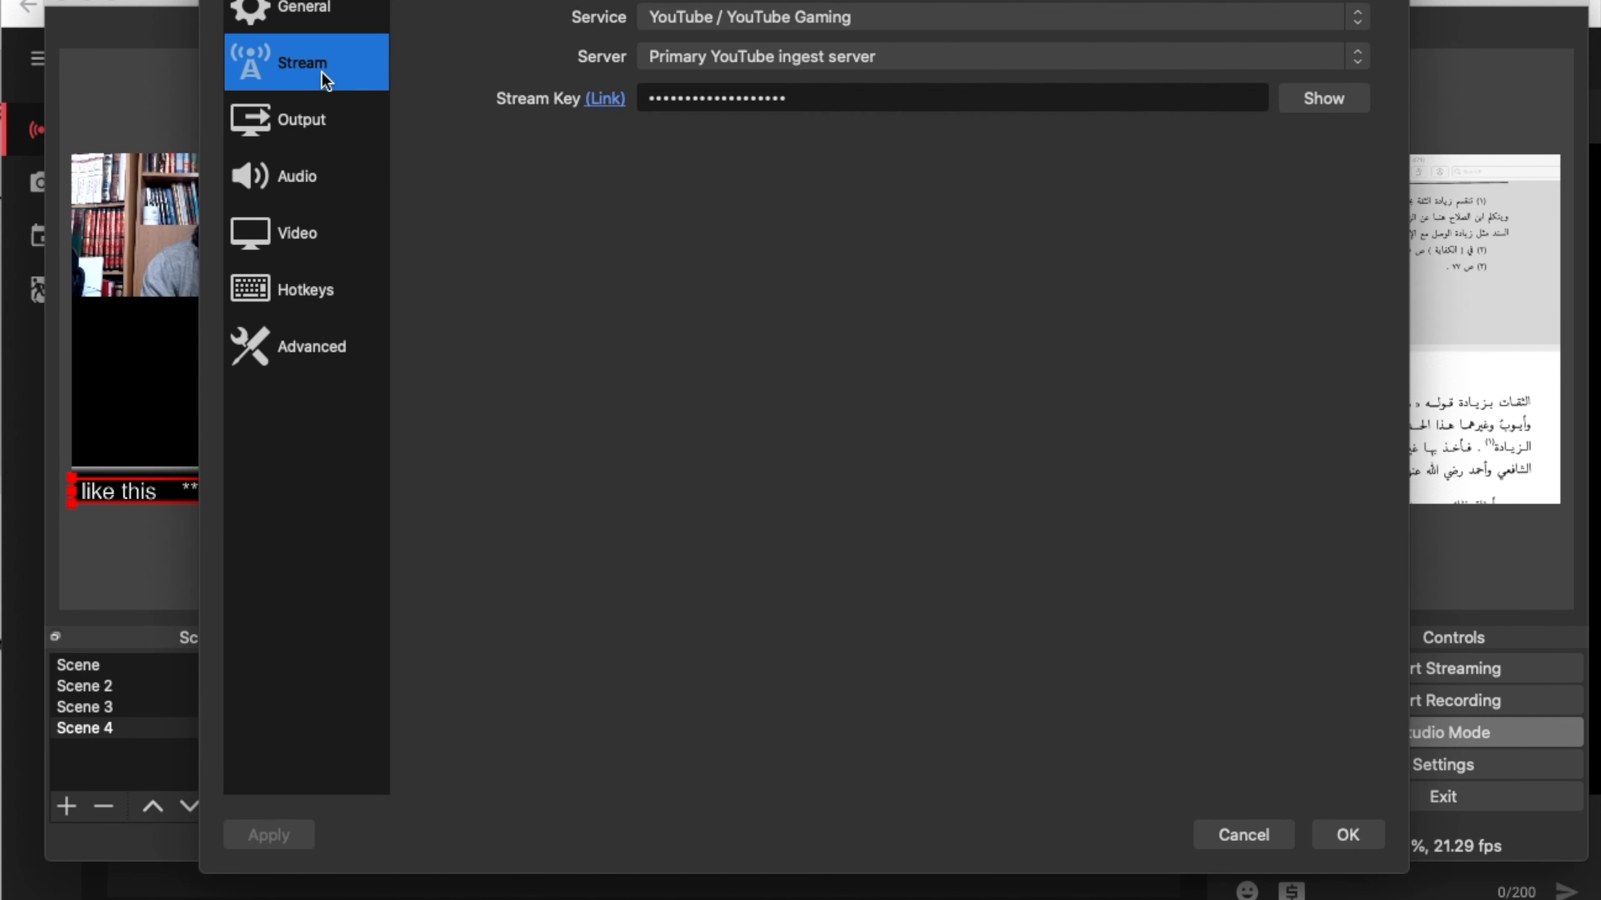
pyautogui.doubleClick(861, 97)
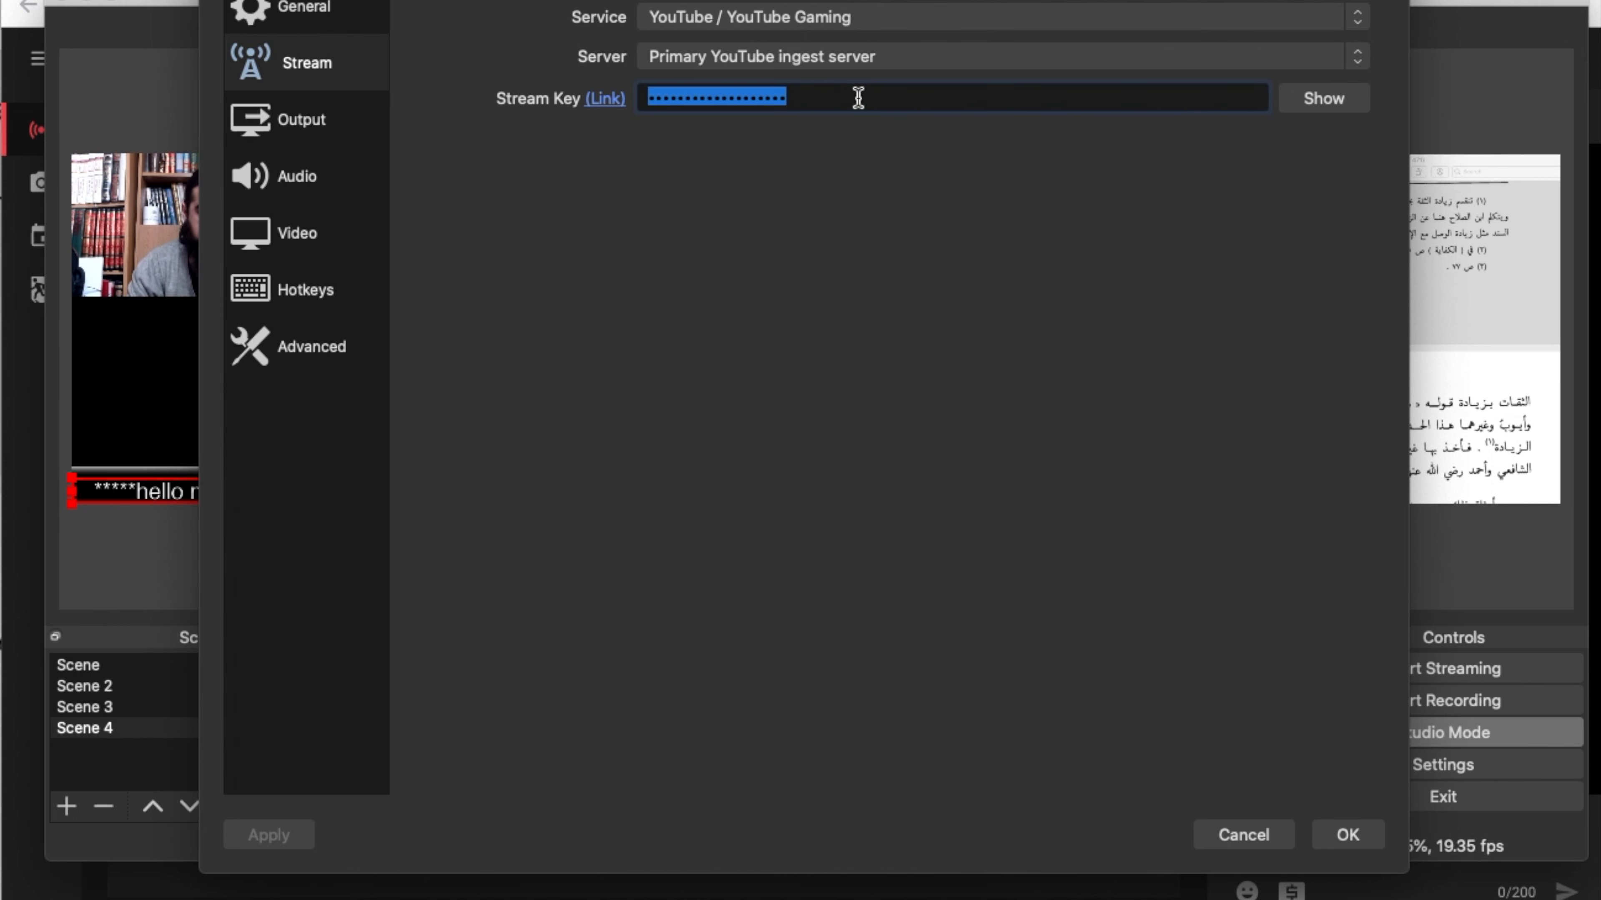
pyautogui.rightClick(858, 97)
pyautogui.click(919, 224)
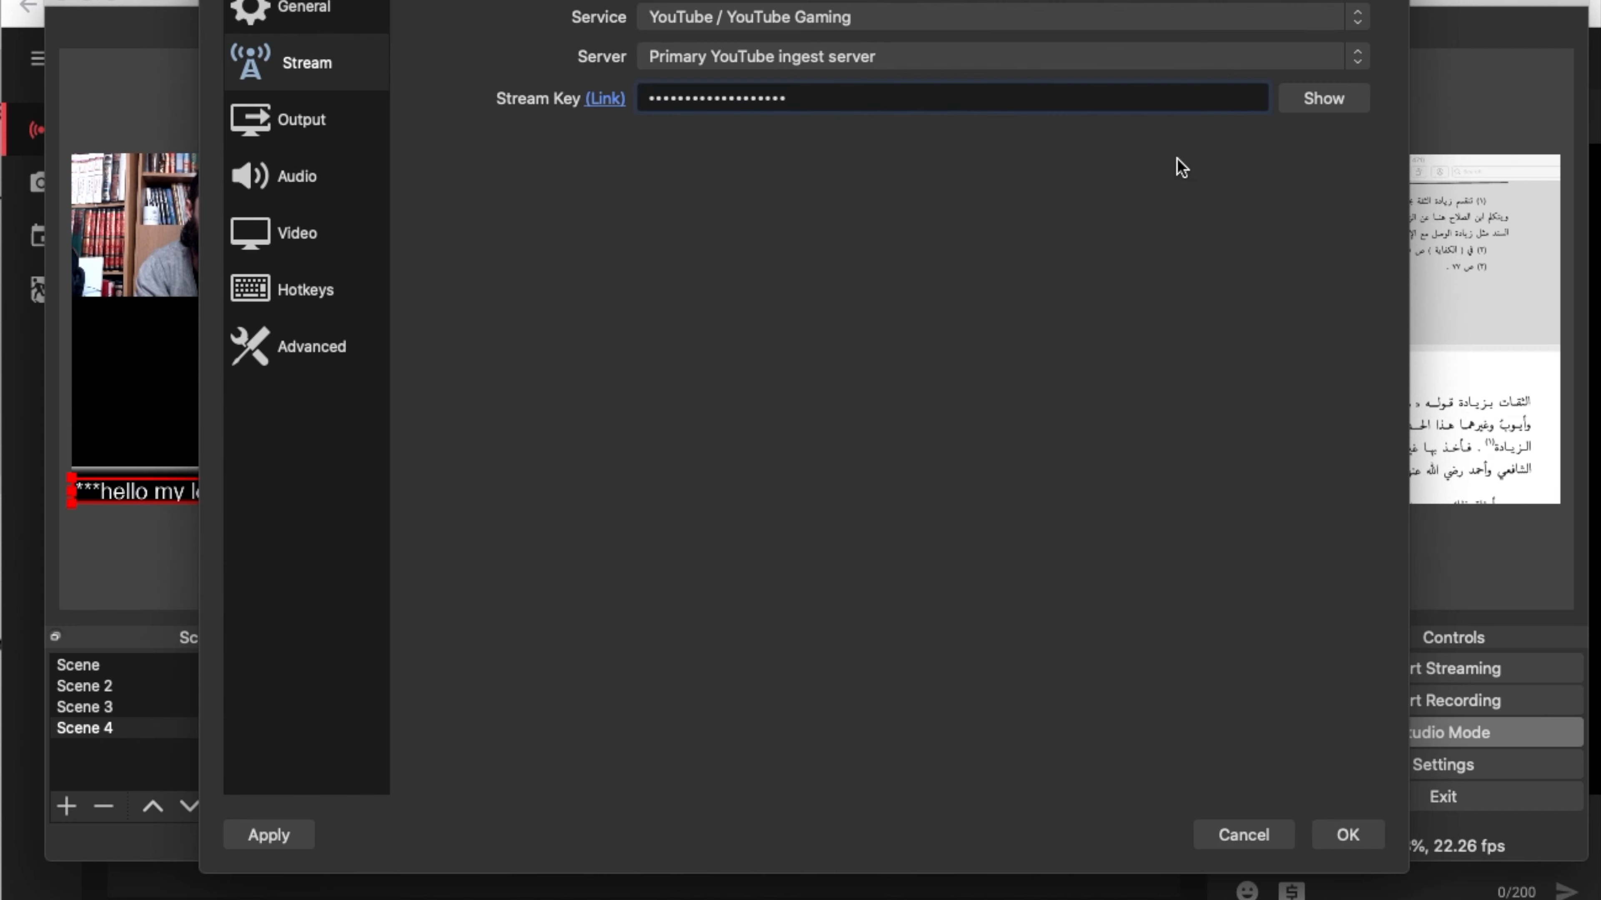
pyautogui.click(1353, 841)
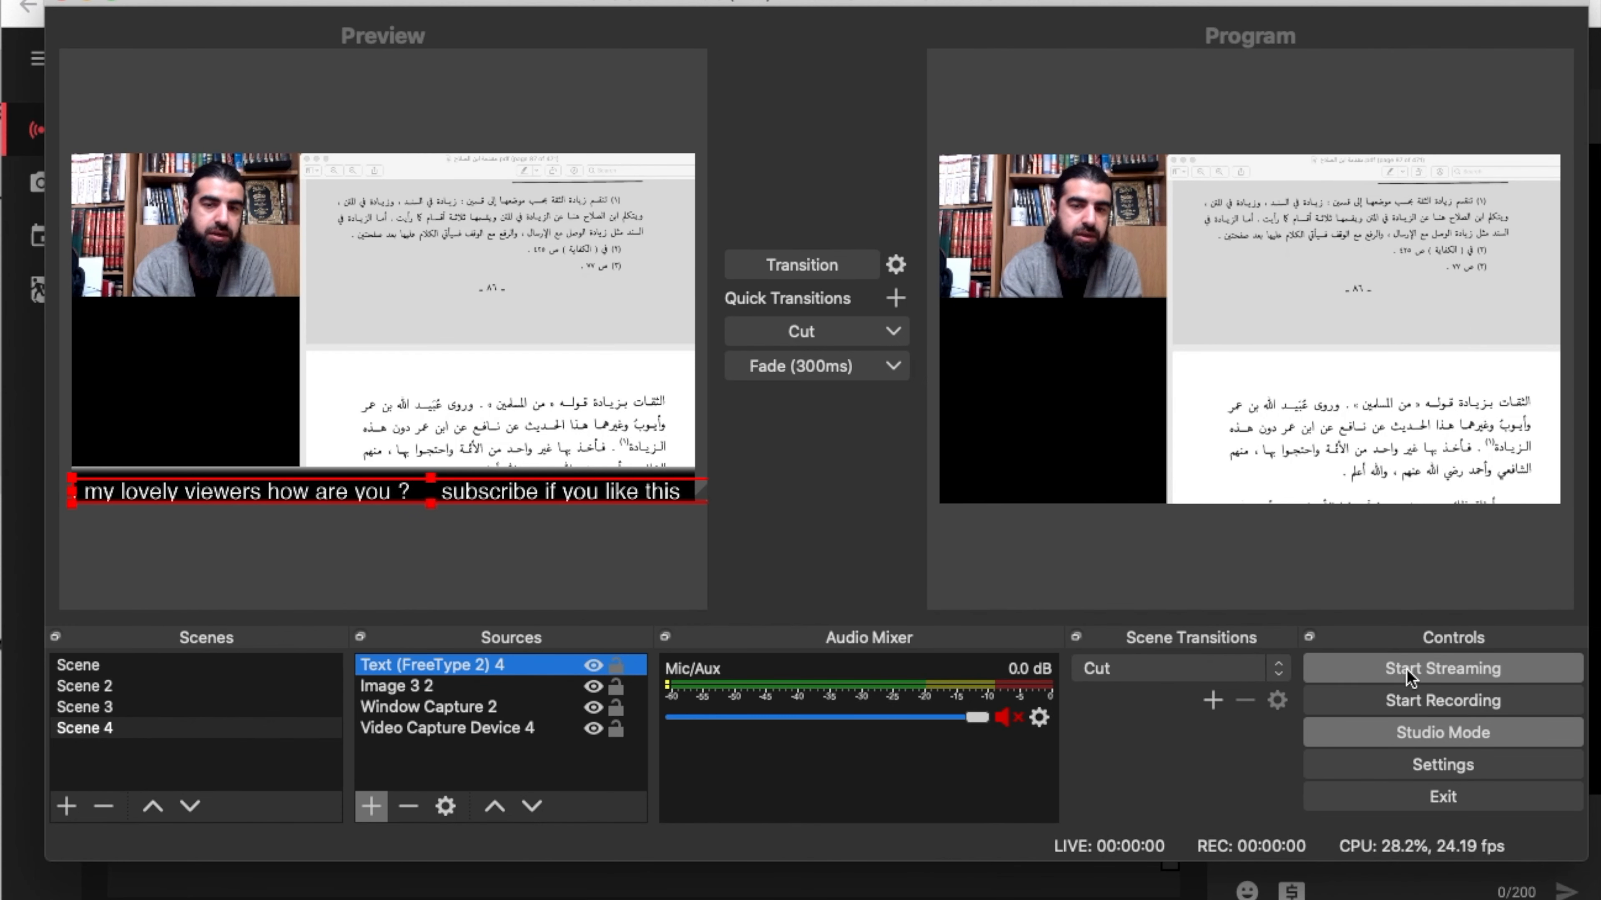
# Start streaming from OBS and switch to YouTube Studio in the browser to check for the incoming stream
pyautogui.click(1443, 670)
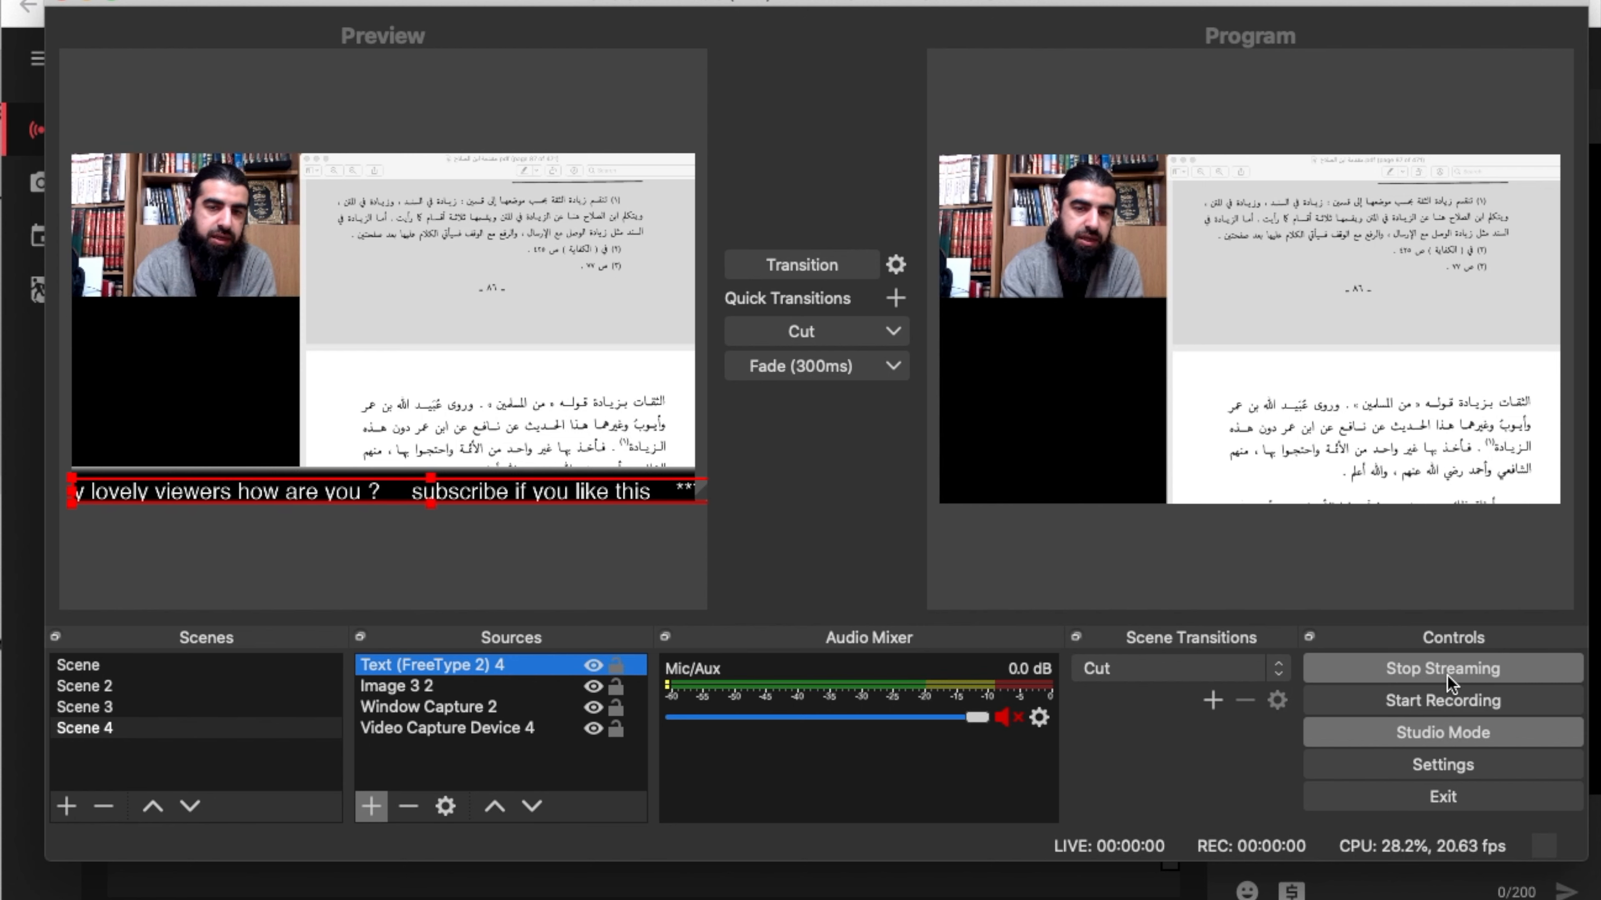
pyautogui.click(1080, 890)
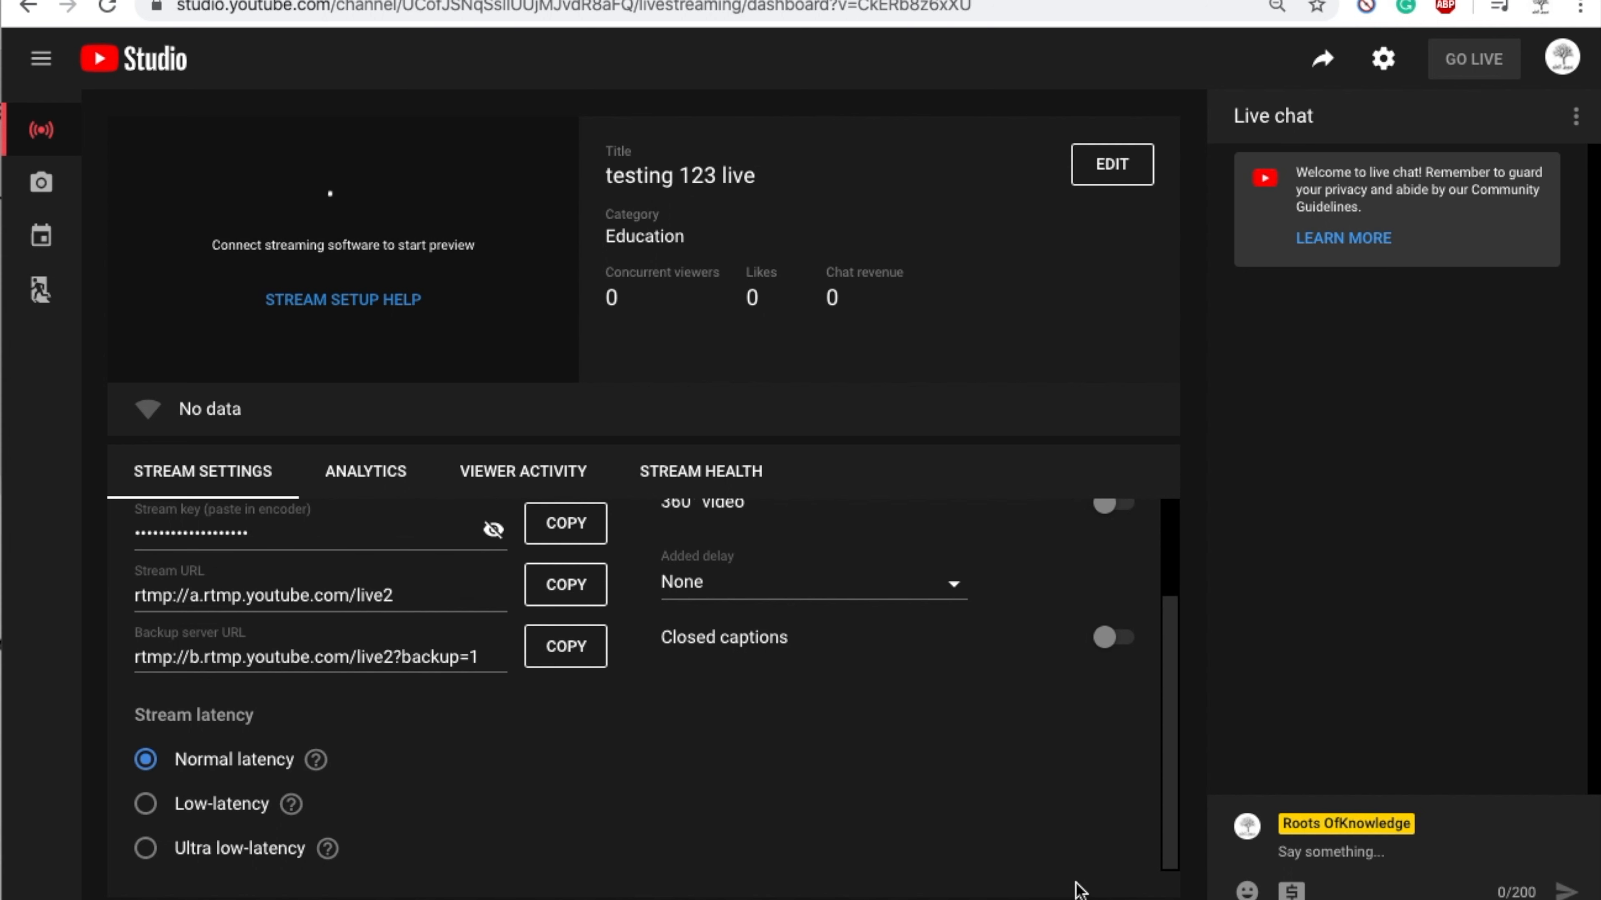
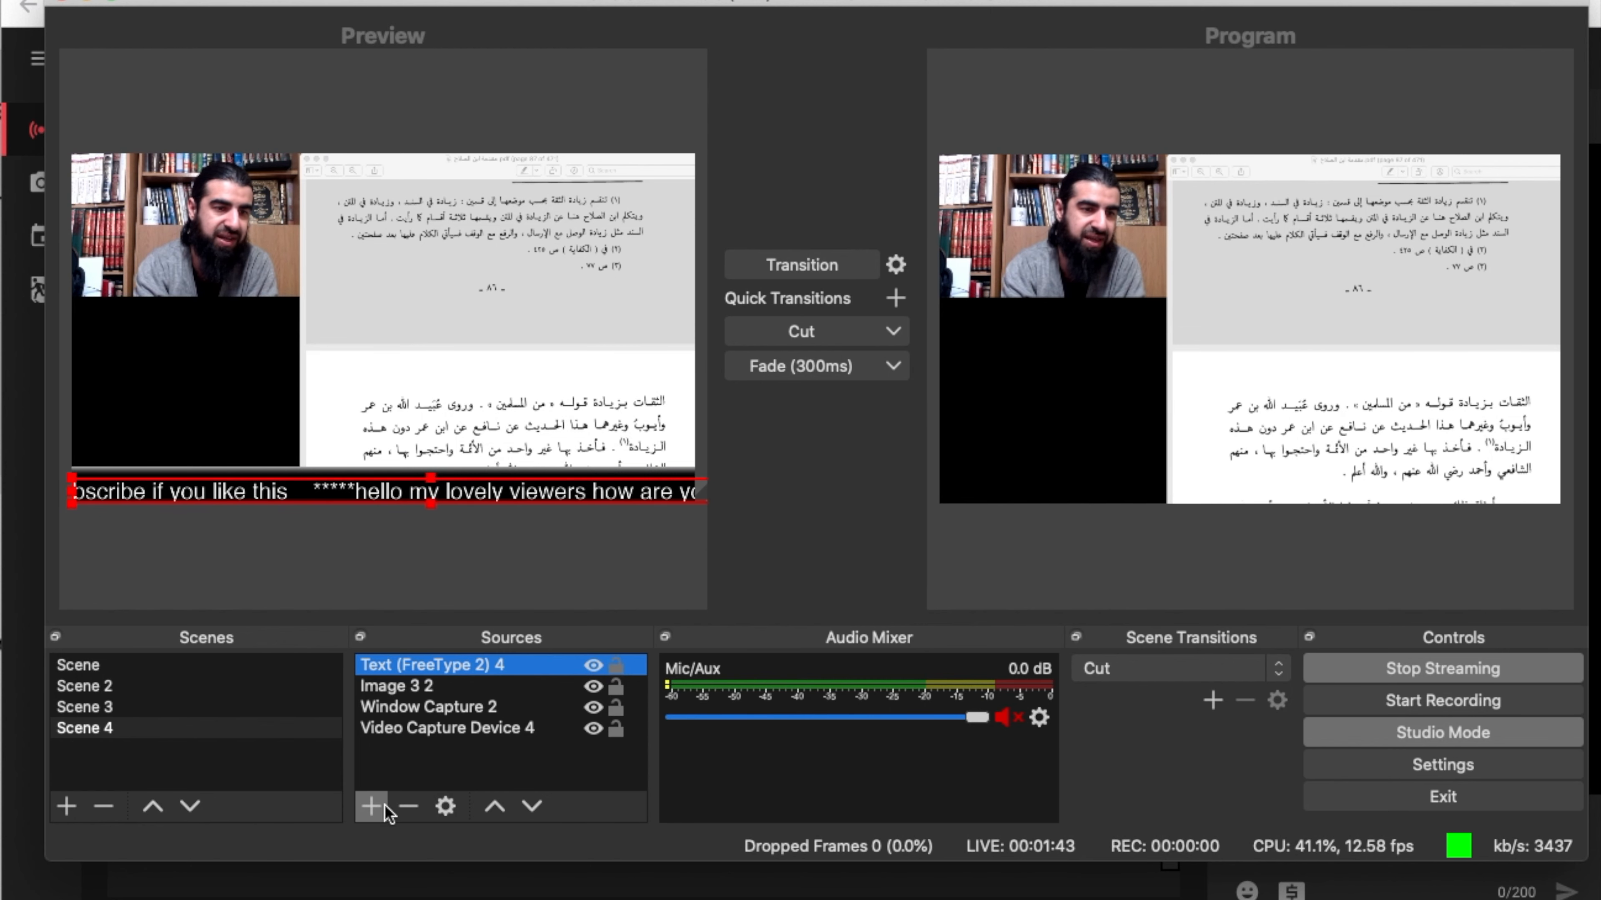
# Add a new Audio Input Capture source using the BLUE USB Audio 2.0 device to Scene 4 and unmute Mic/Aux
pyautogui.click(371, 807)
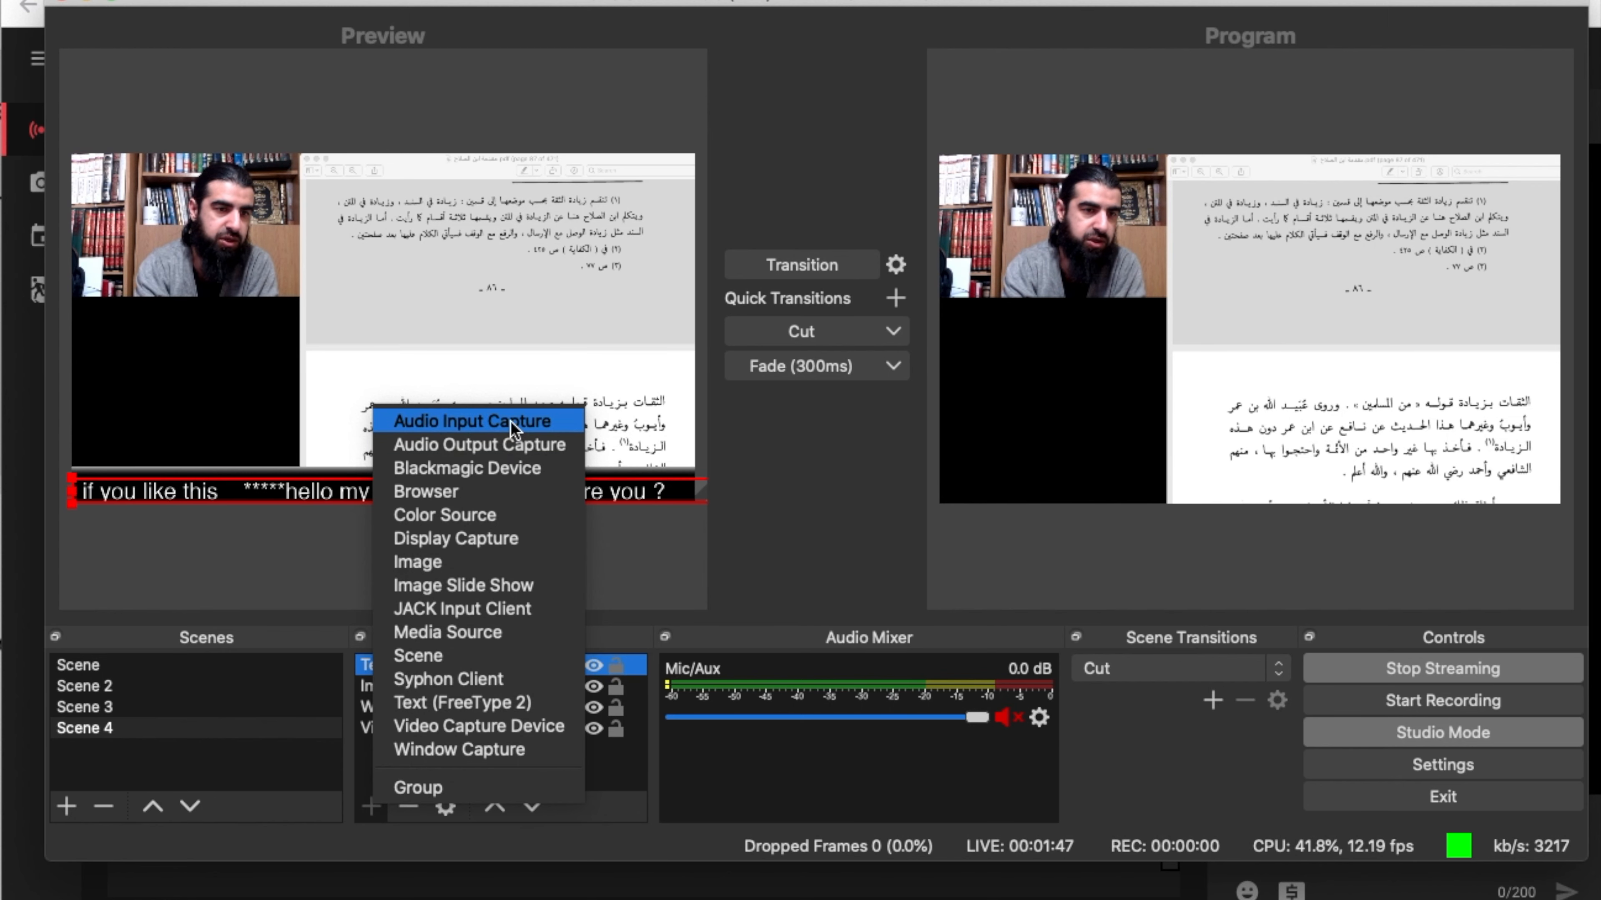
pyautogui.click(514, 430)
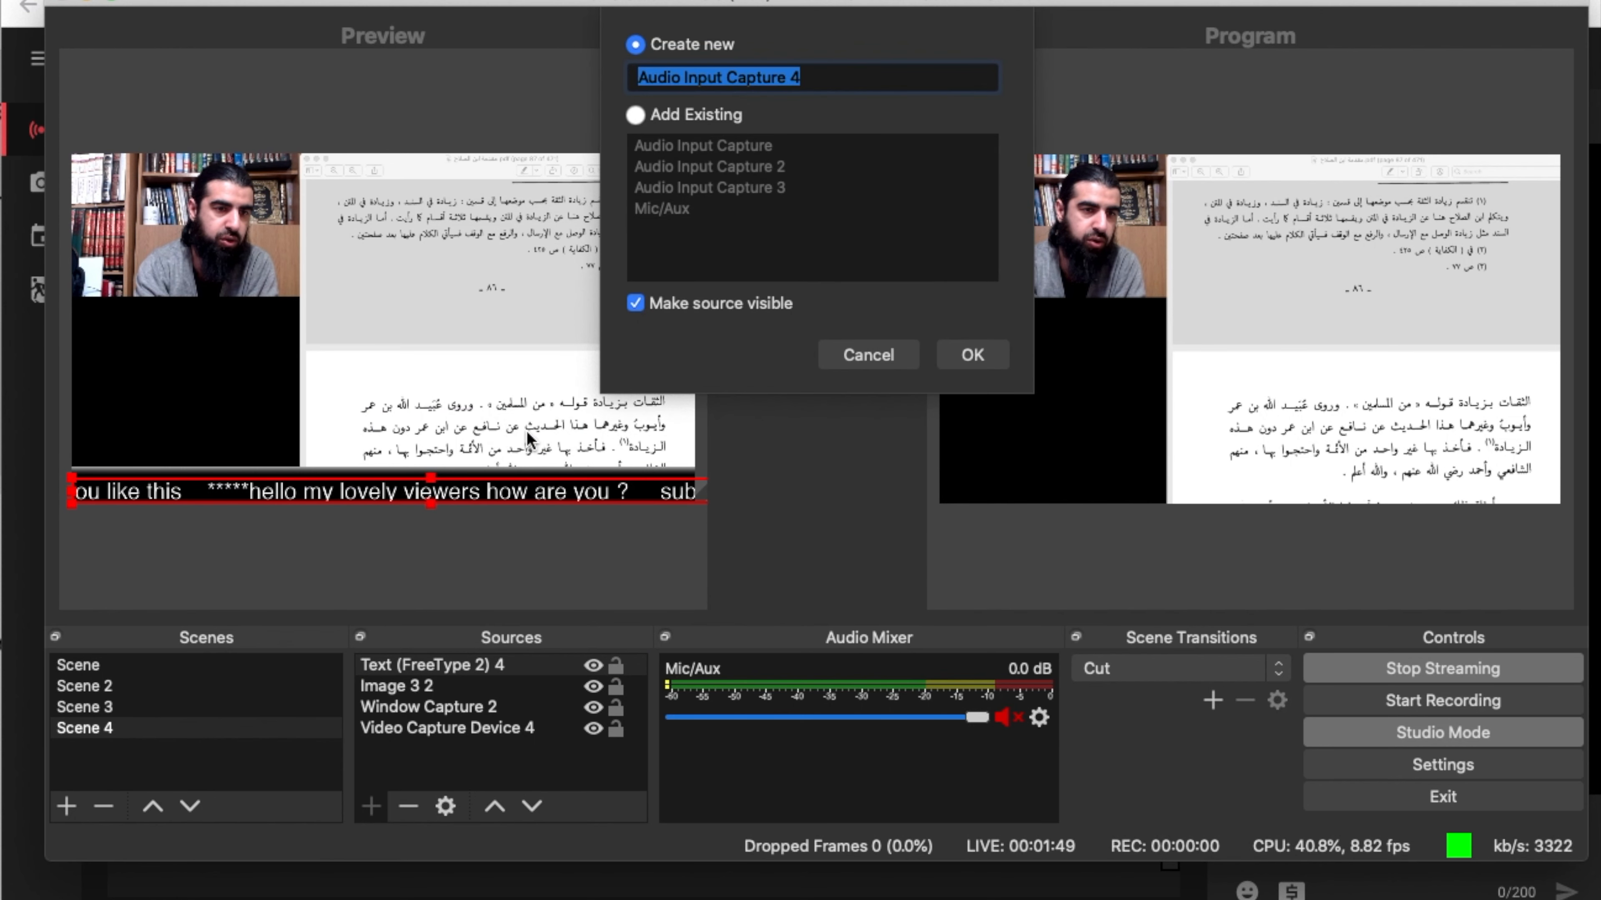
pyautogui.click(981, 367)
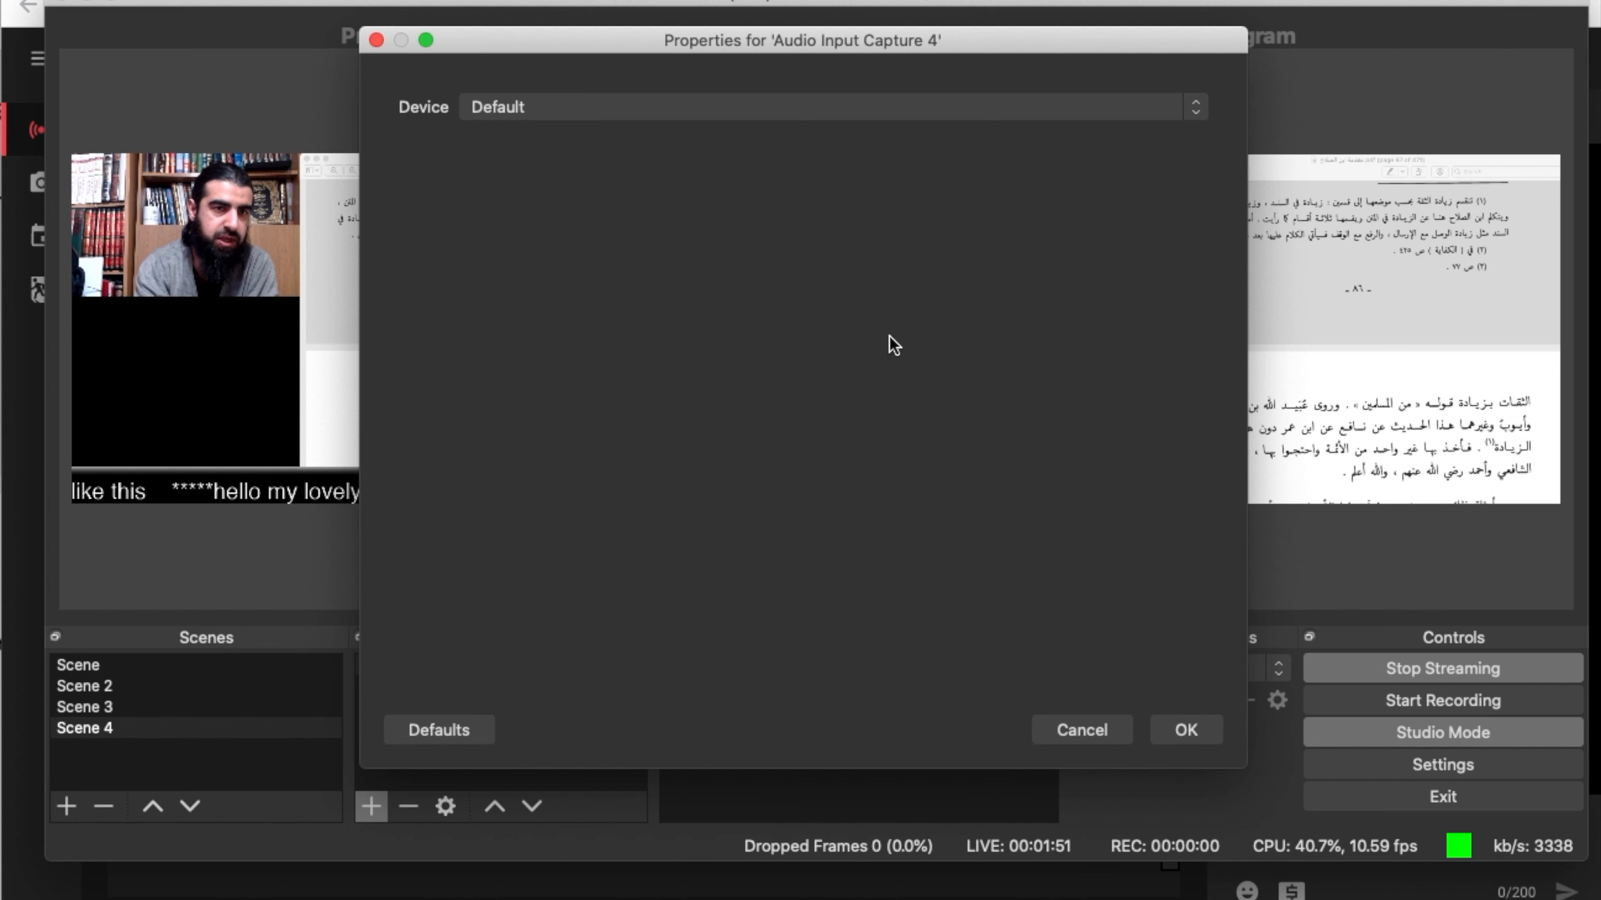
pyautogui.click(801, 119)
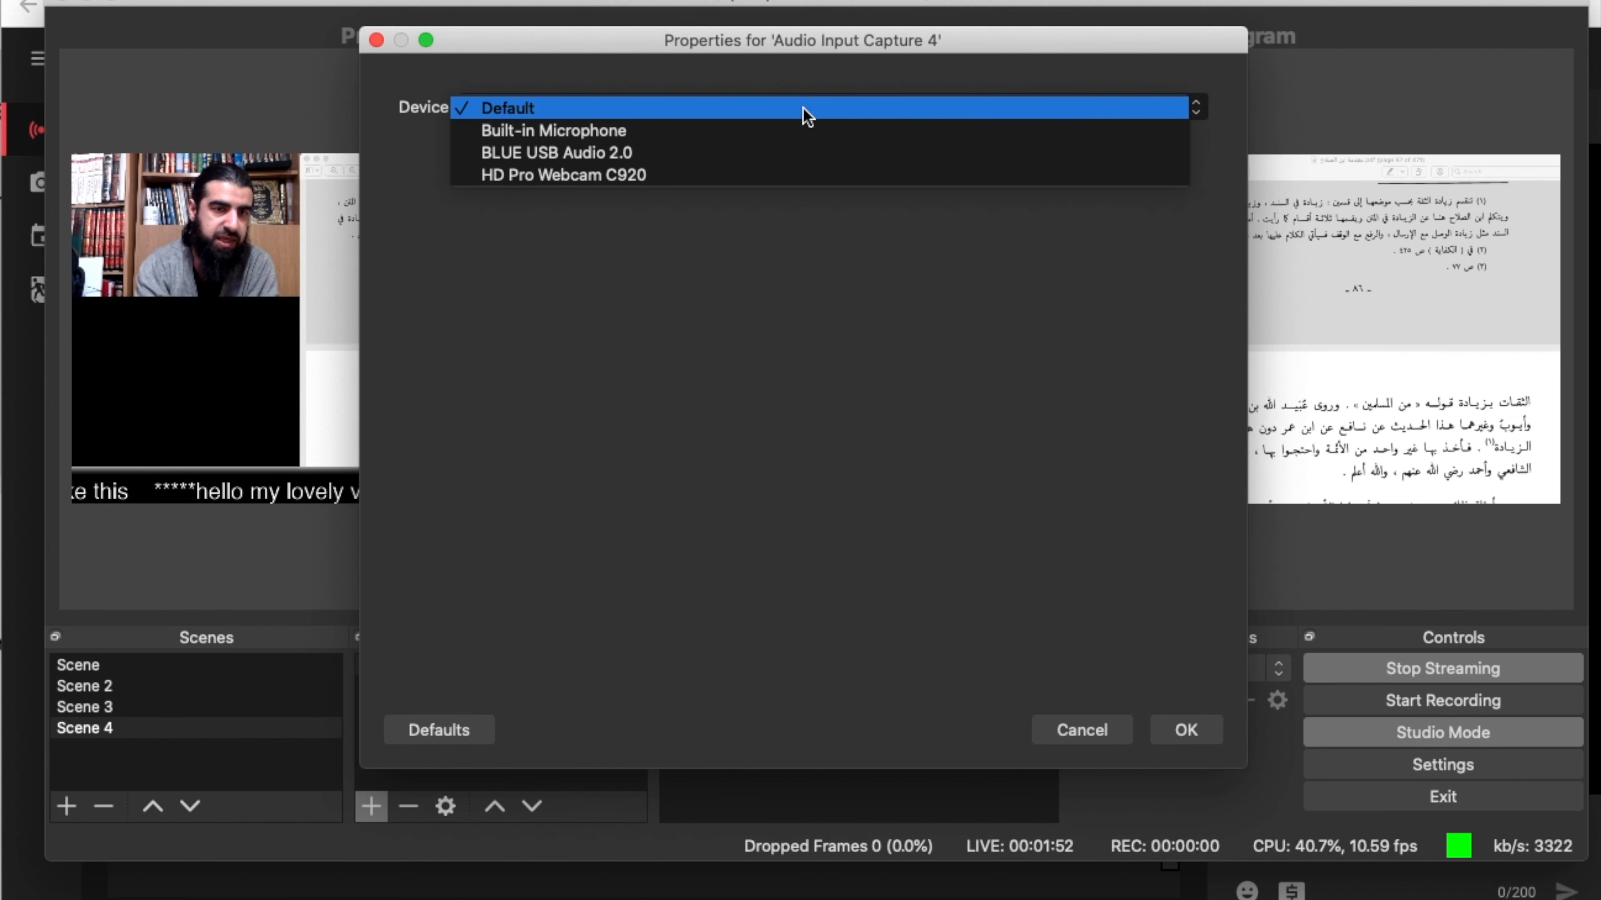
pyautogui.click(798, 156)
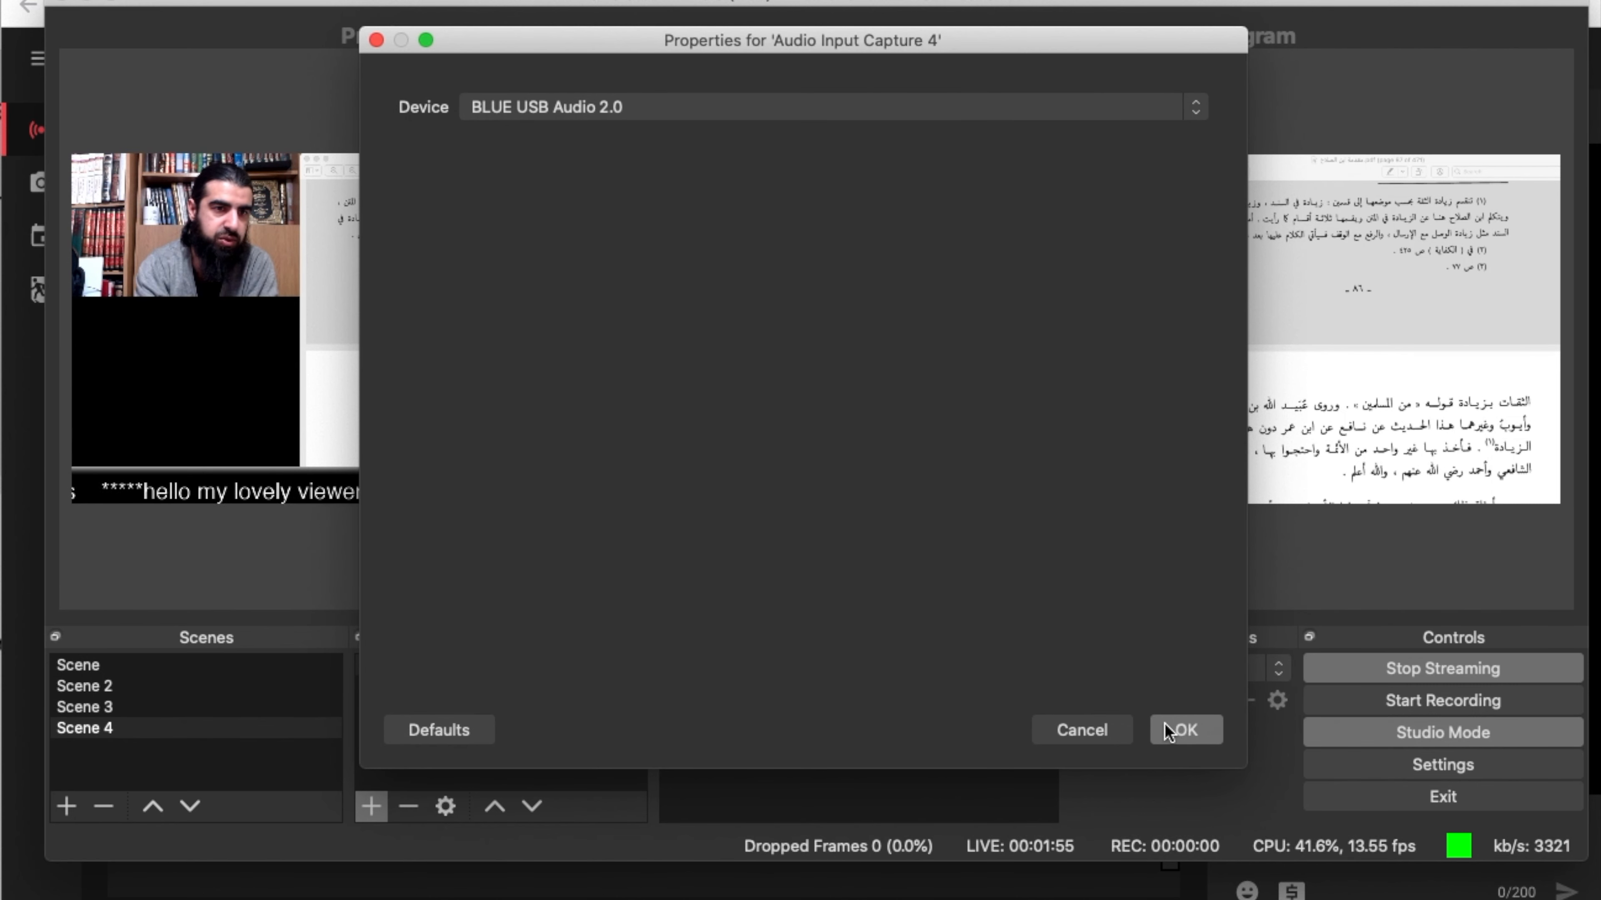
pyautogui.click(1180, 730)
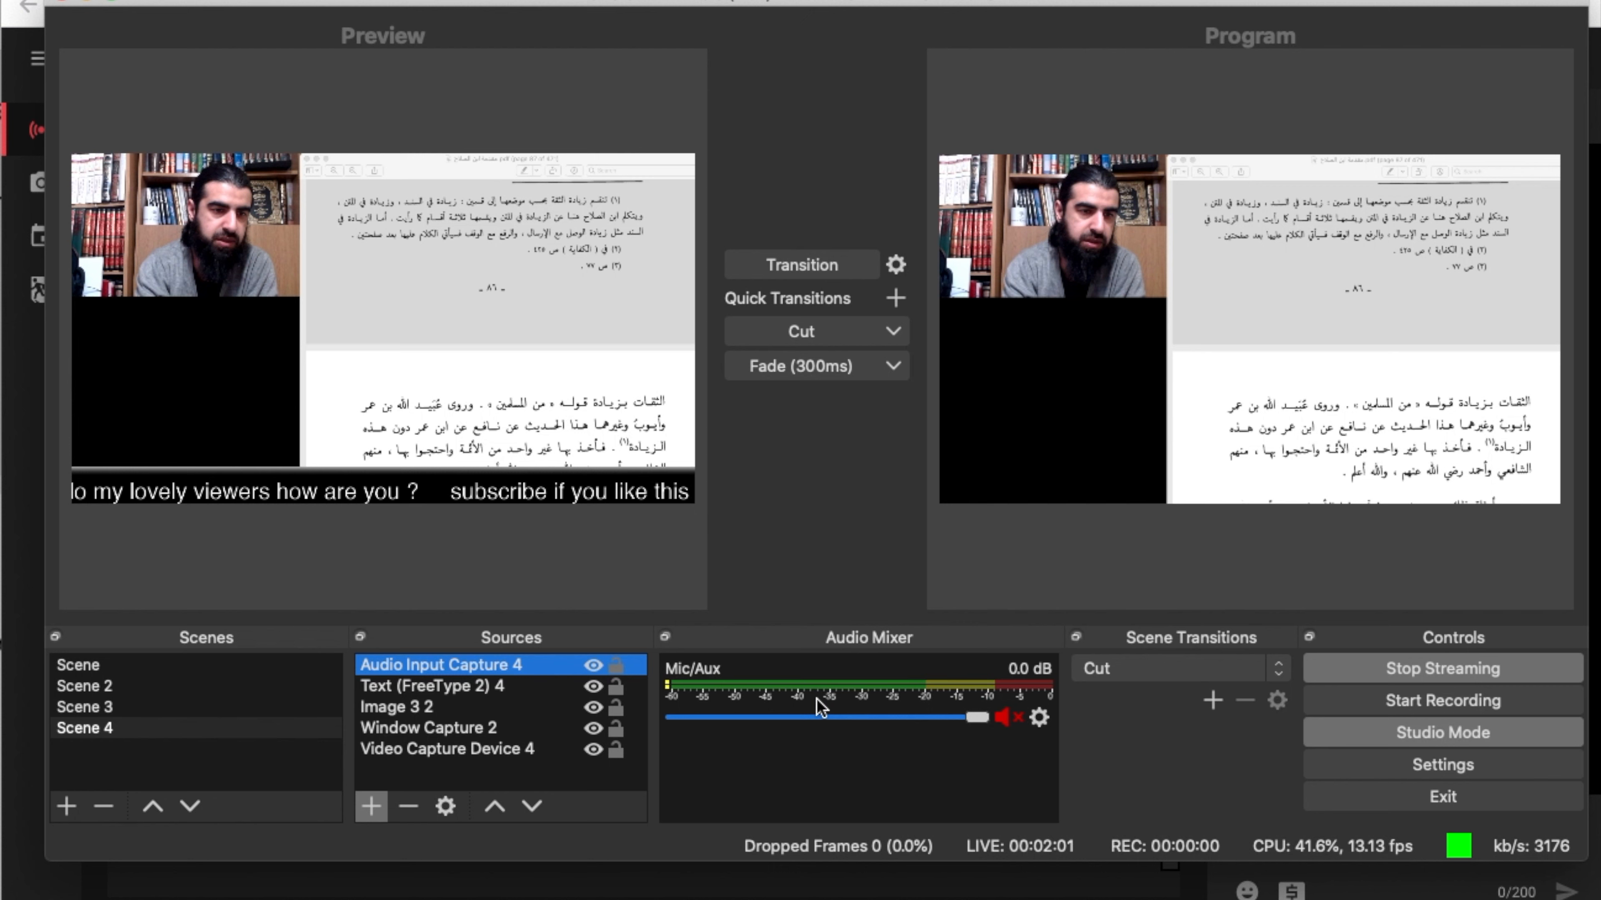
pyautogui.click(1015, 720)
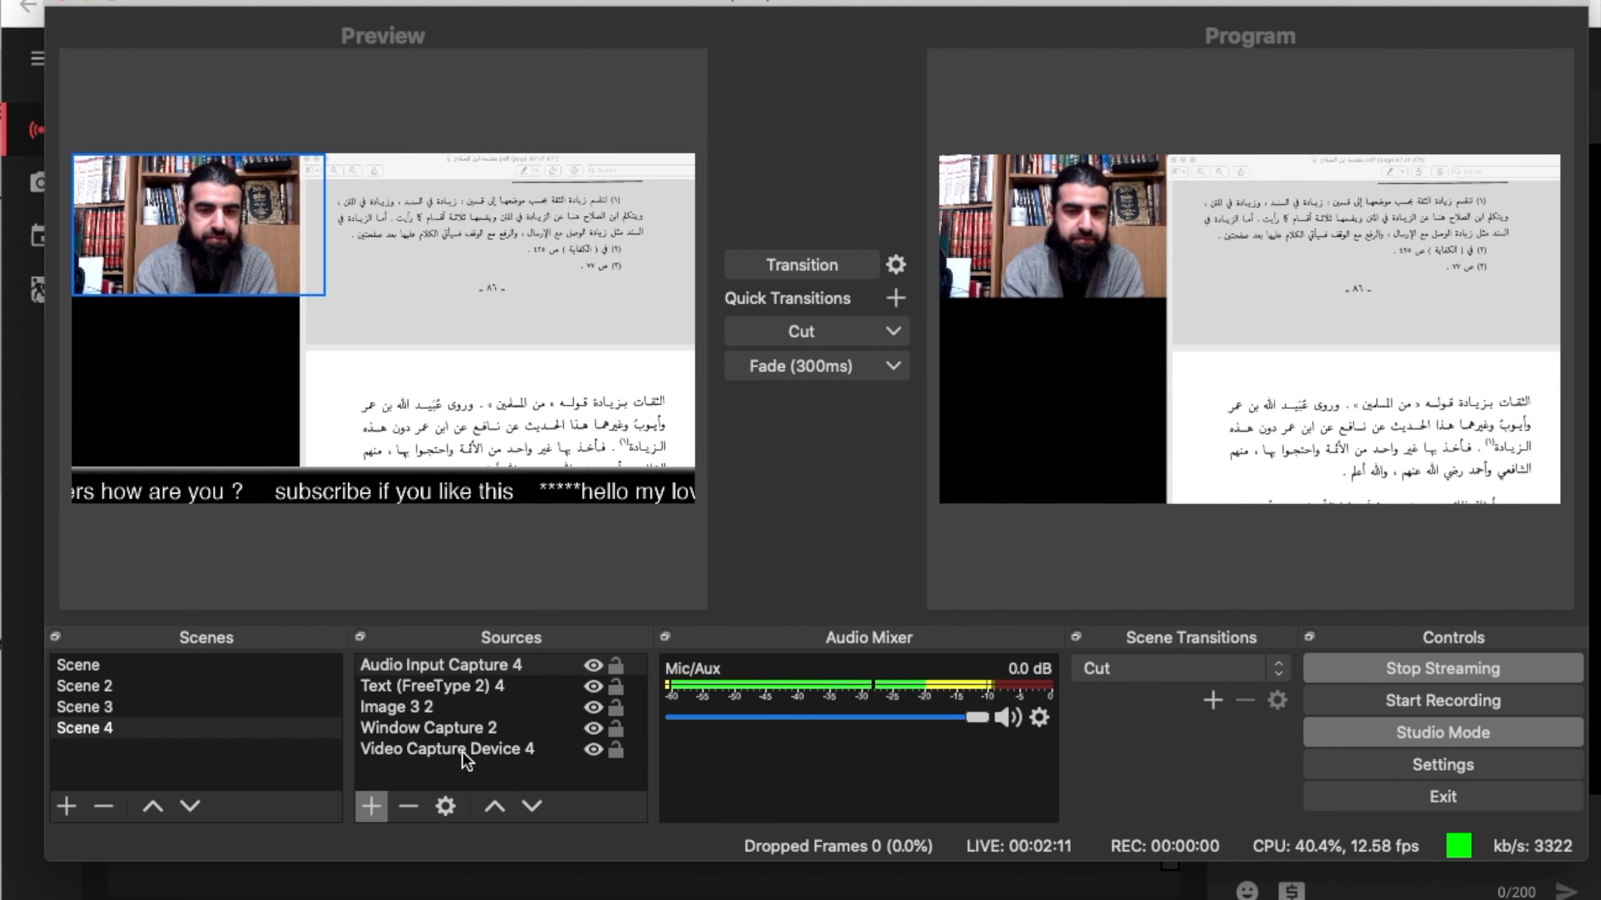
# Transition Scene 2 to the program output, then switch to YouTube Studio and mute the live preview player
pyautogui.click(244, 686)
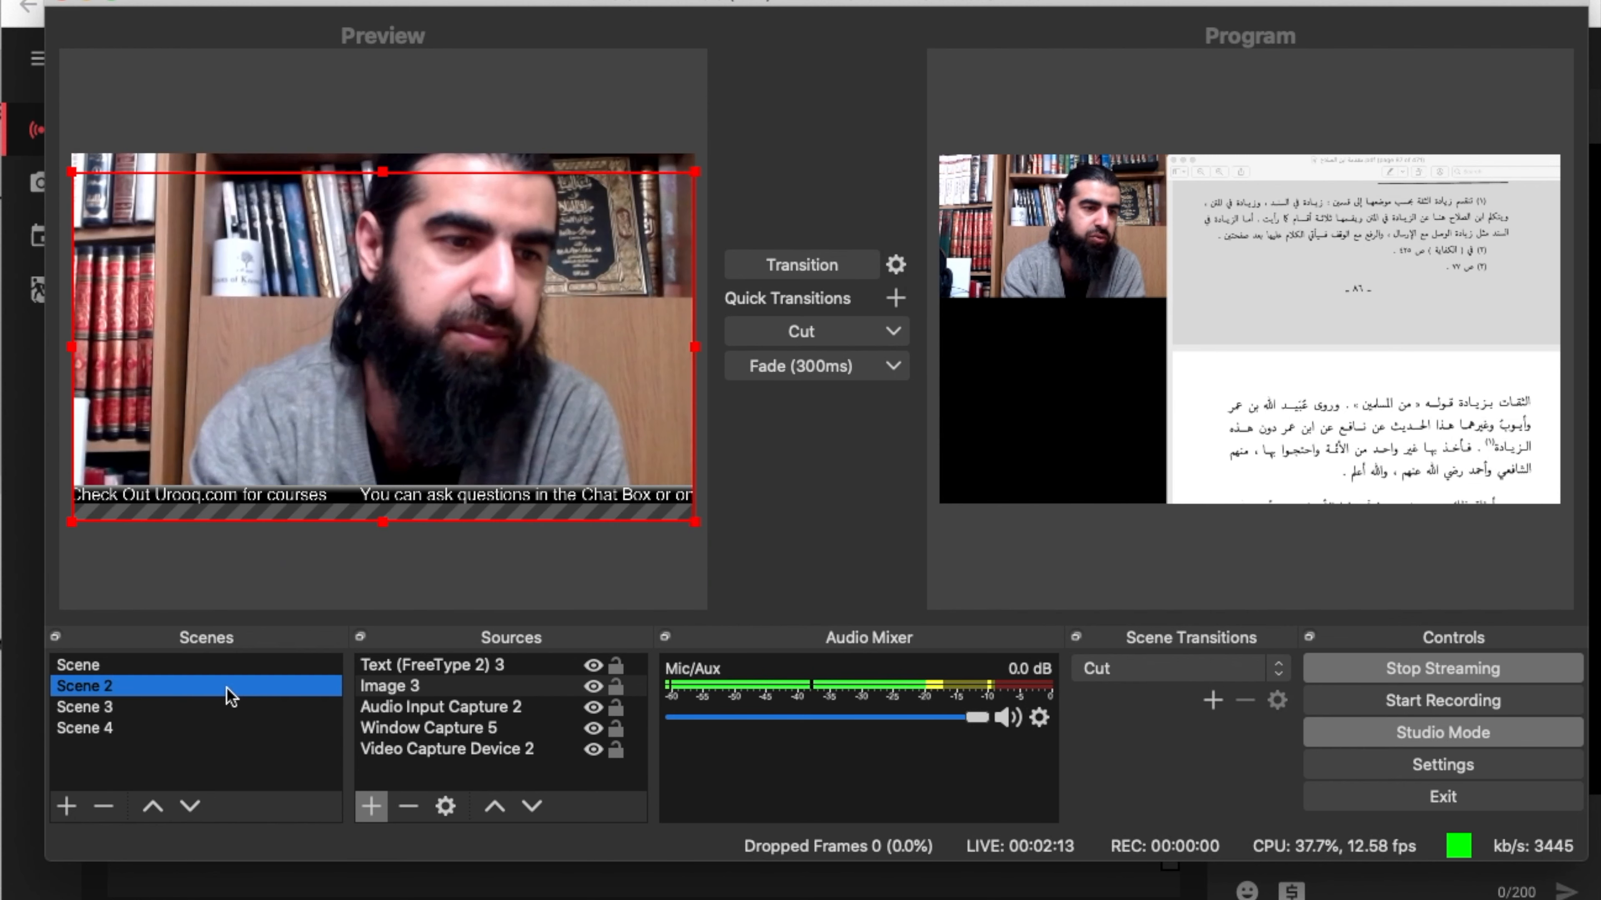
pyautogui.click(810, 263)
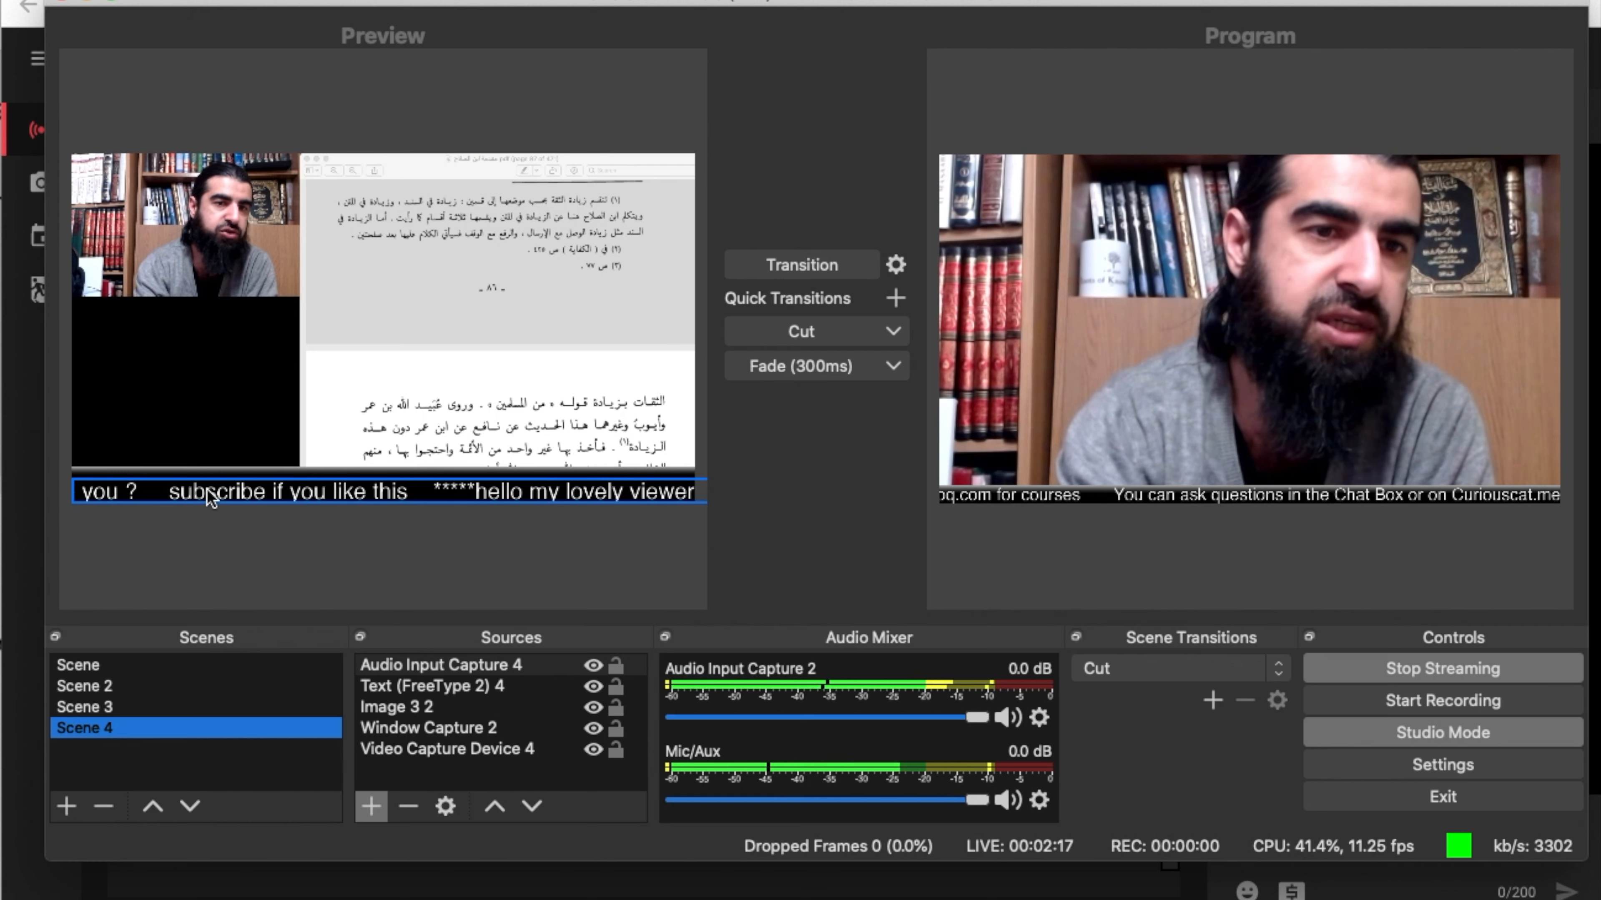
pyautogui.click(25, 489)
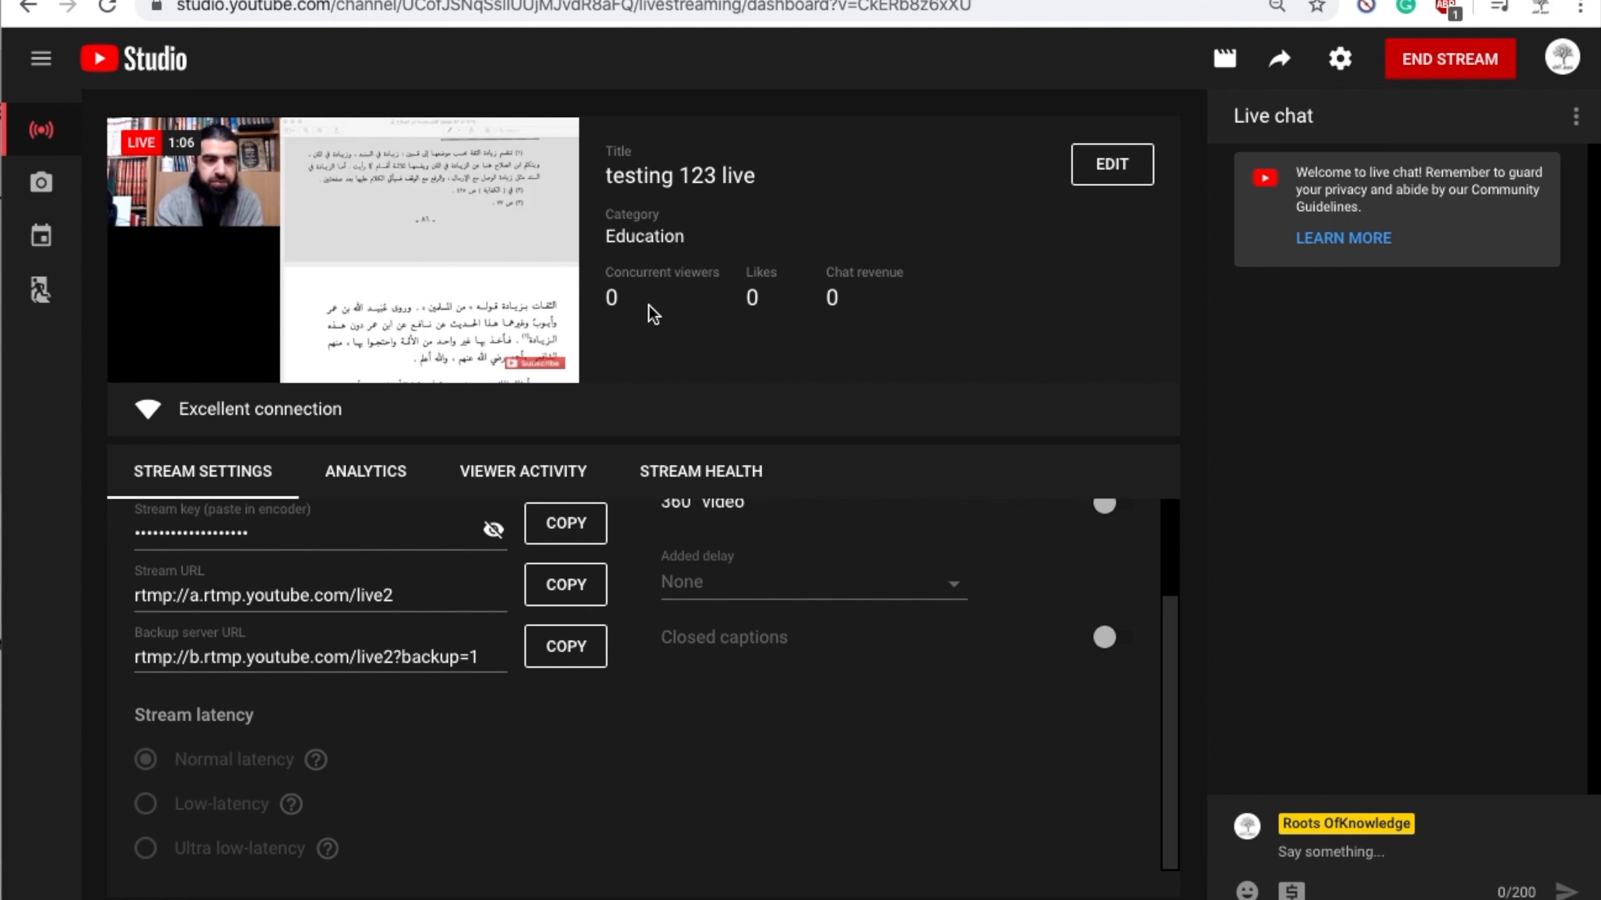
pyautogui.moveTo(493, 255)
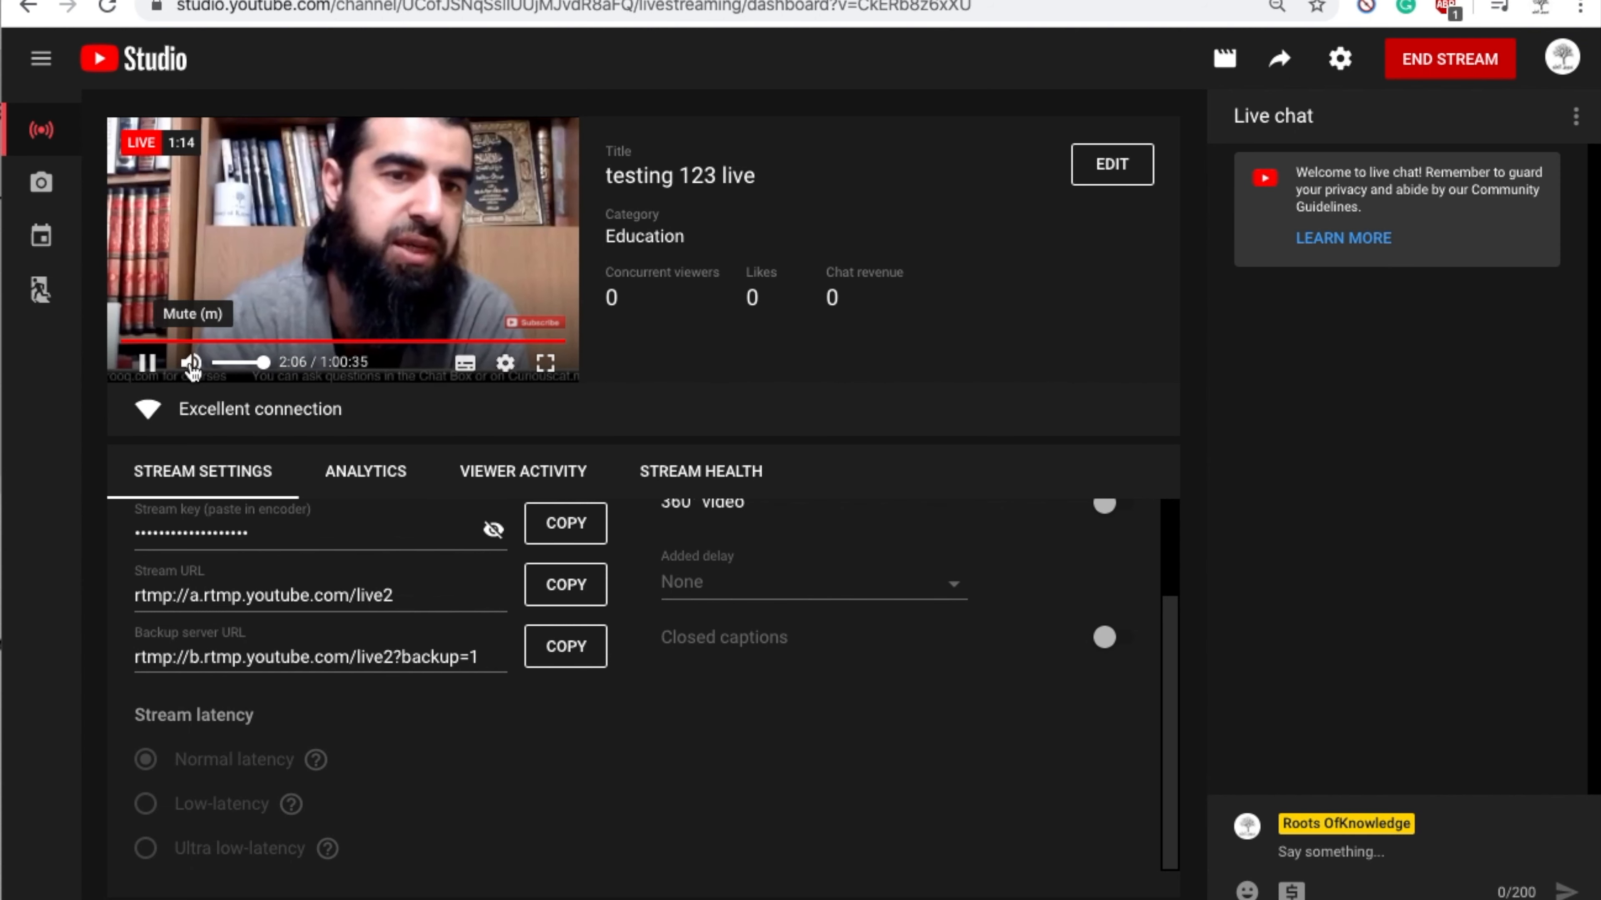
pyautogui.click(192, 364)
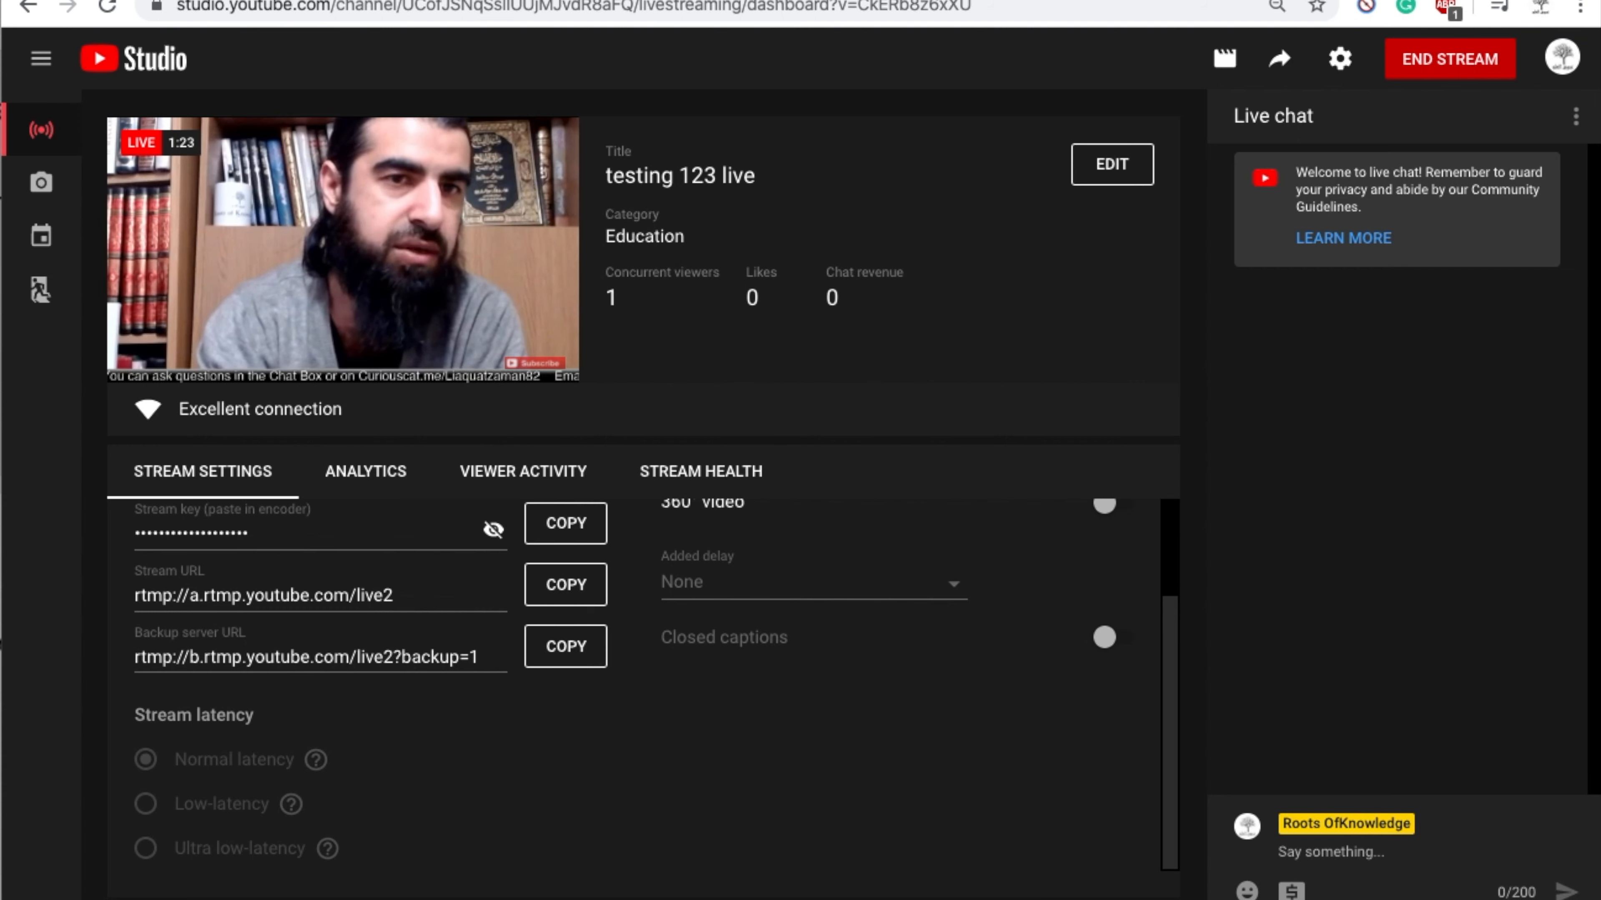
# Switch back to OBS and transition Scene 4 to the program output
pyautogui.click(1136, 898)
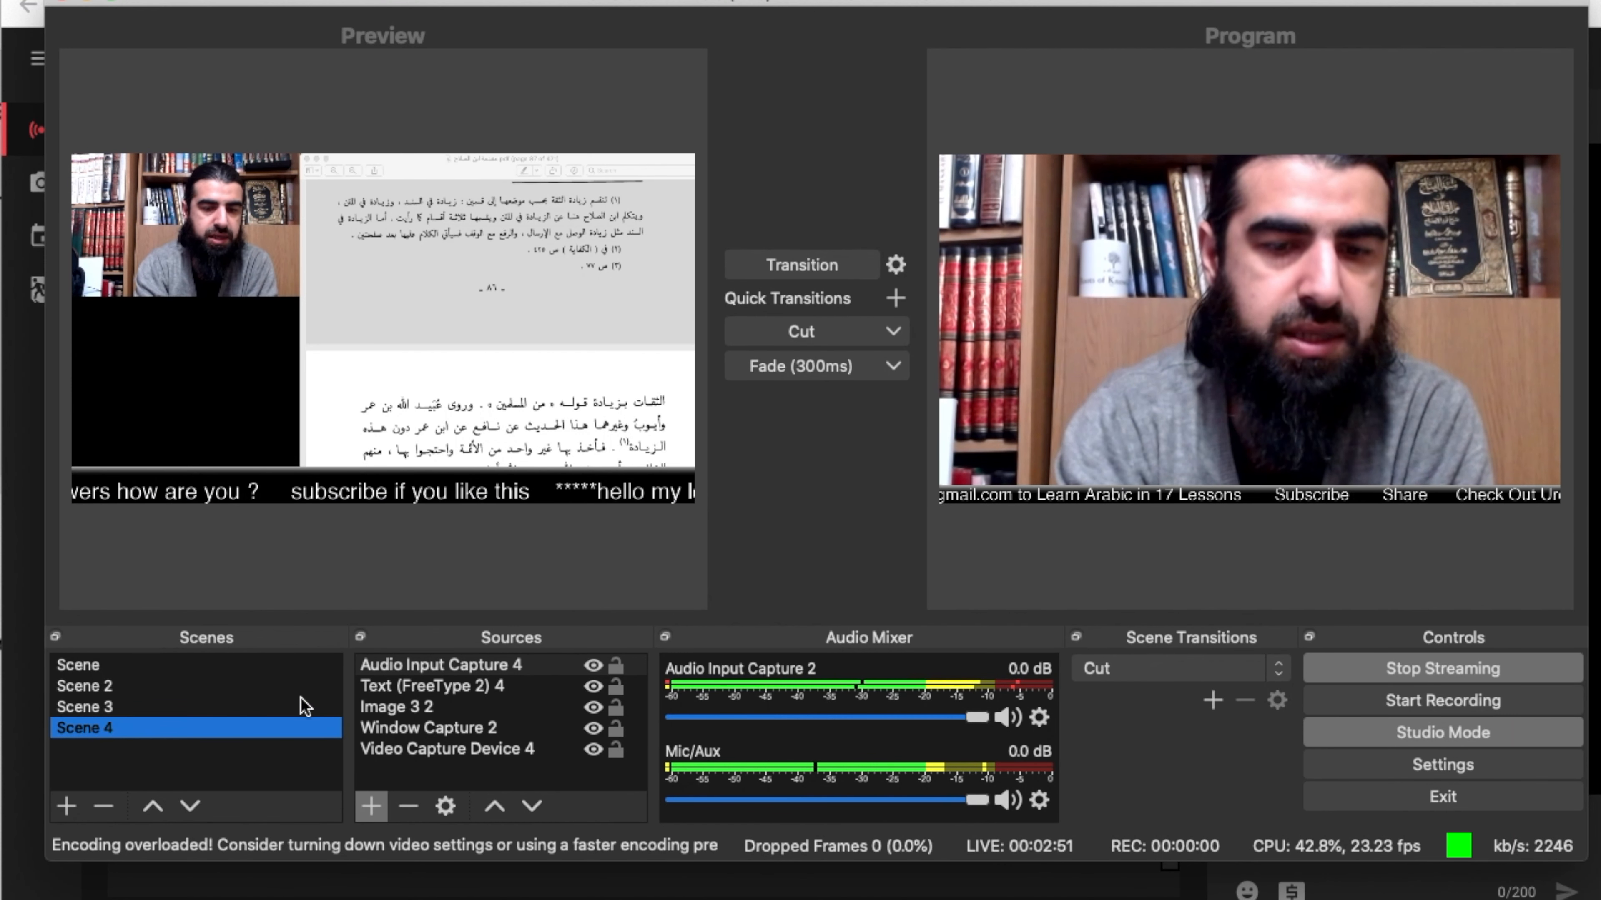
pyautogui.click(798, 267)
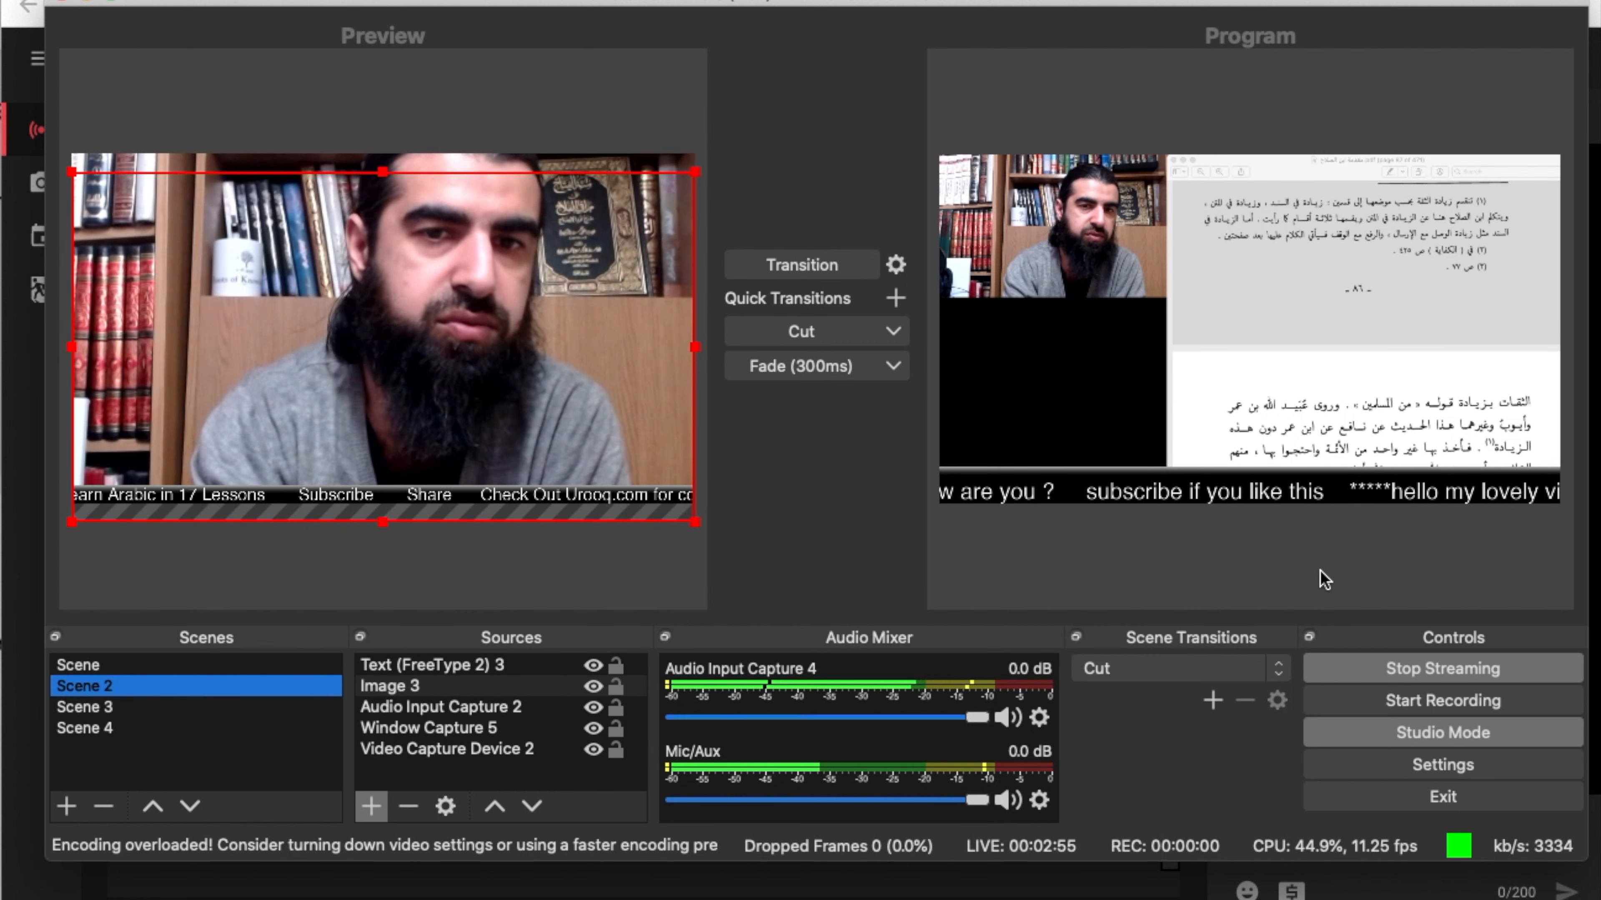
# Stop the stream and start it again in OBS, checking the live preview in YouTube Studio after each change
pyautogui.click(1440, 669)
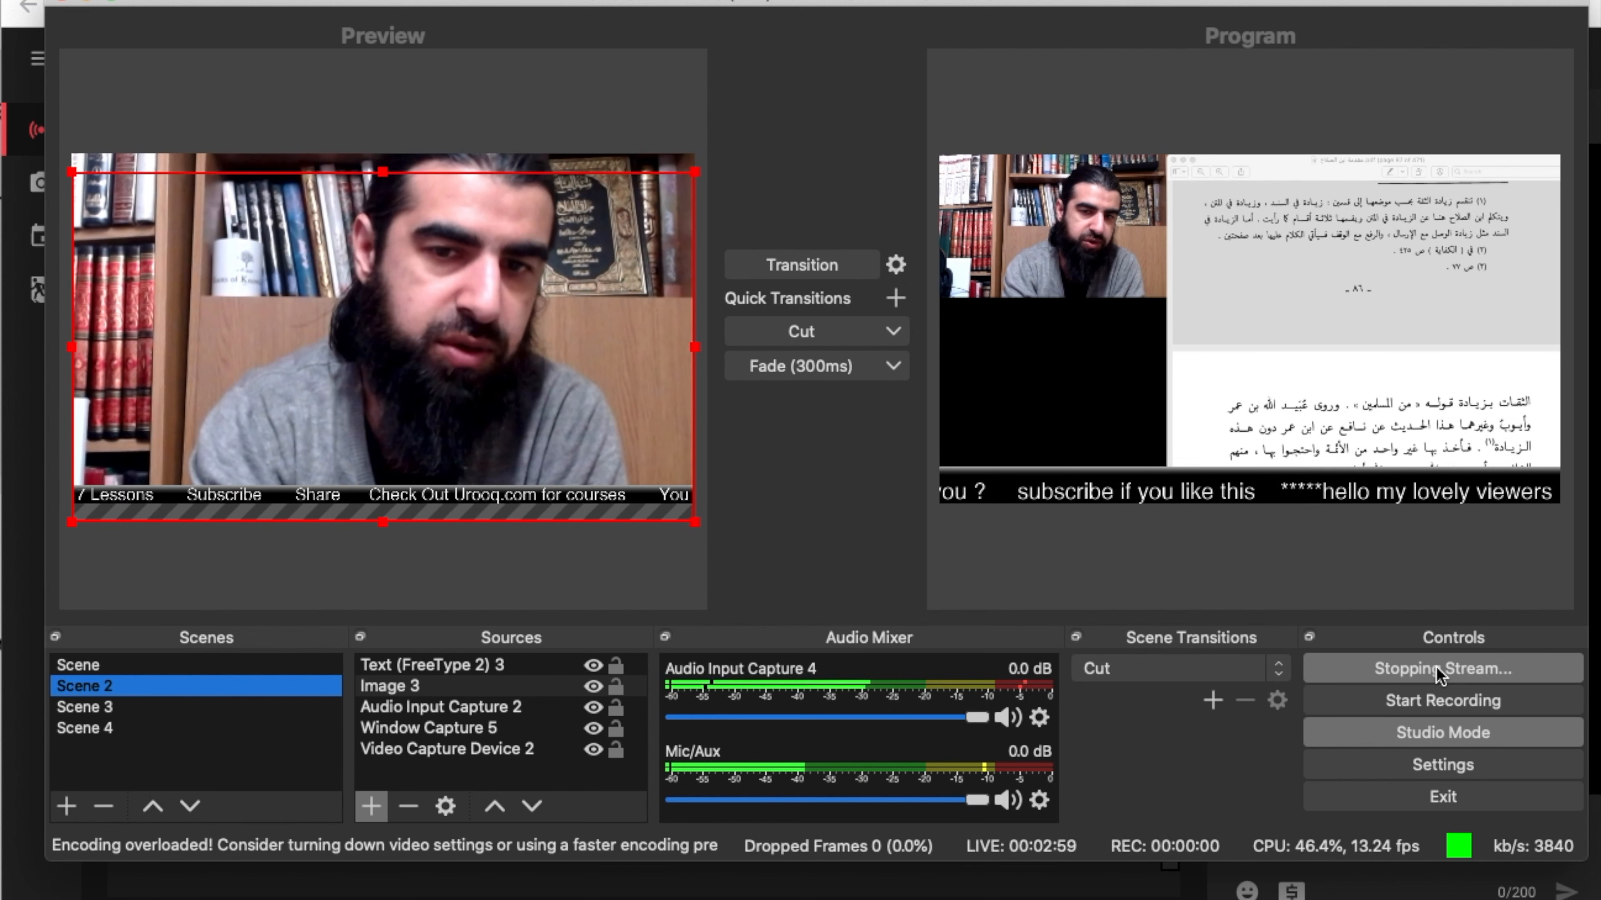
pyautogui.click(30, 593)
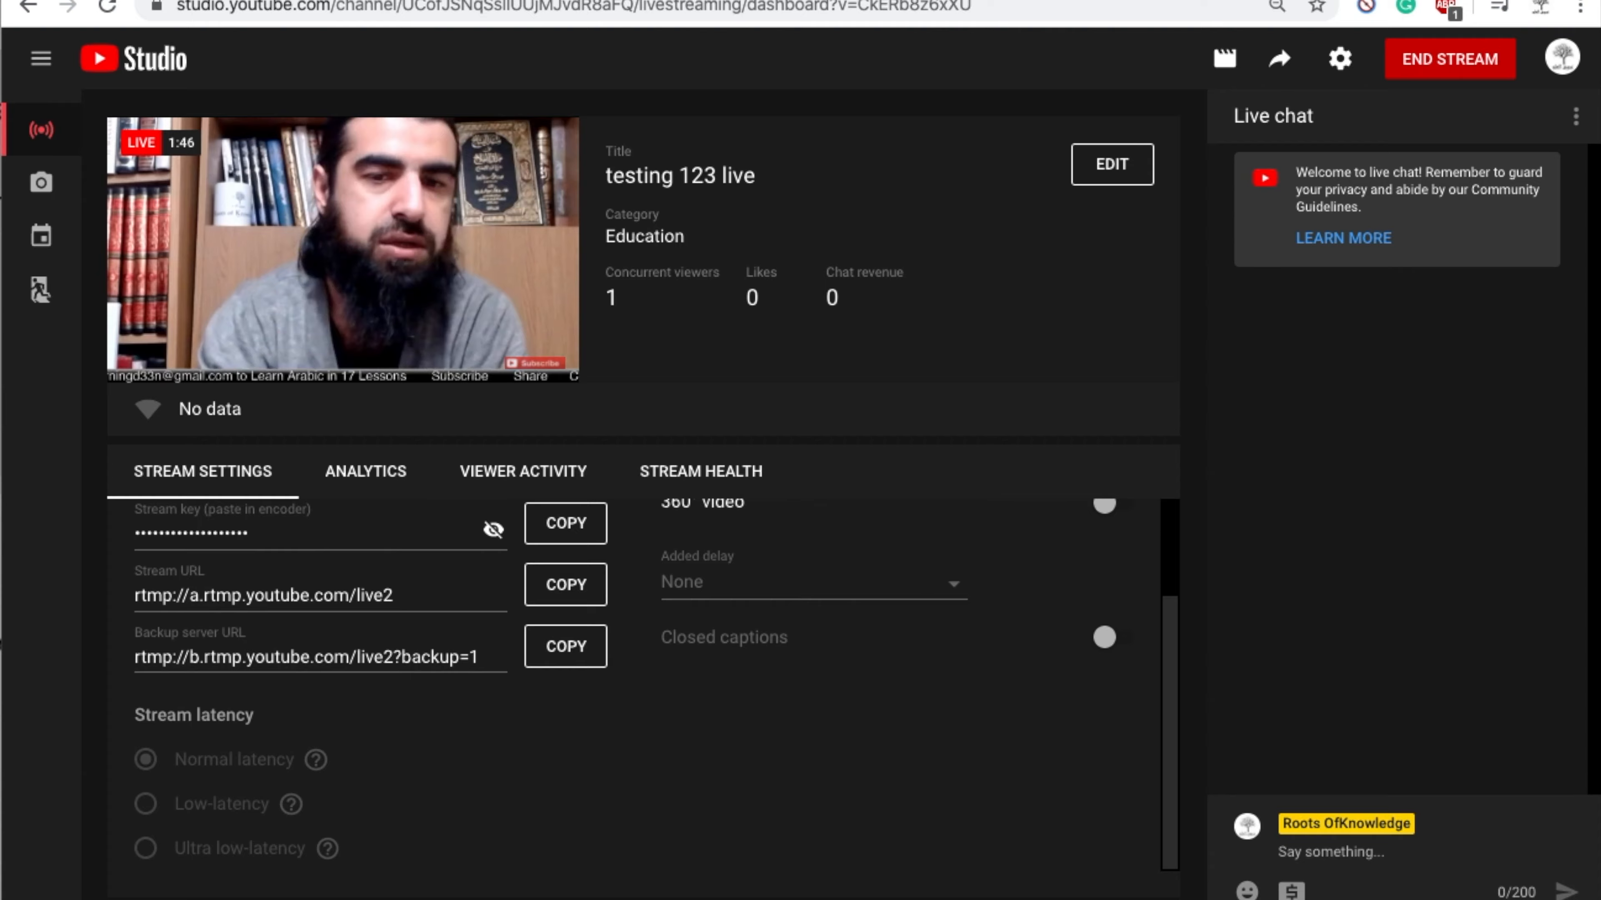
pyautogui.click(1324, 899)
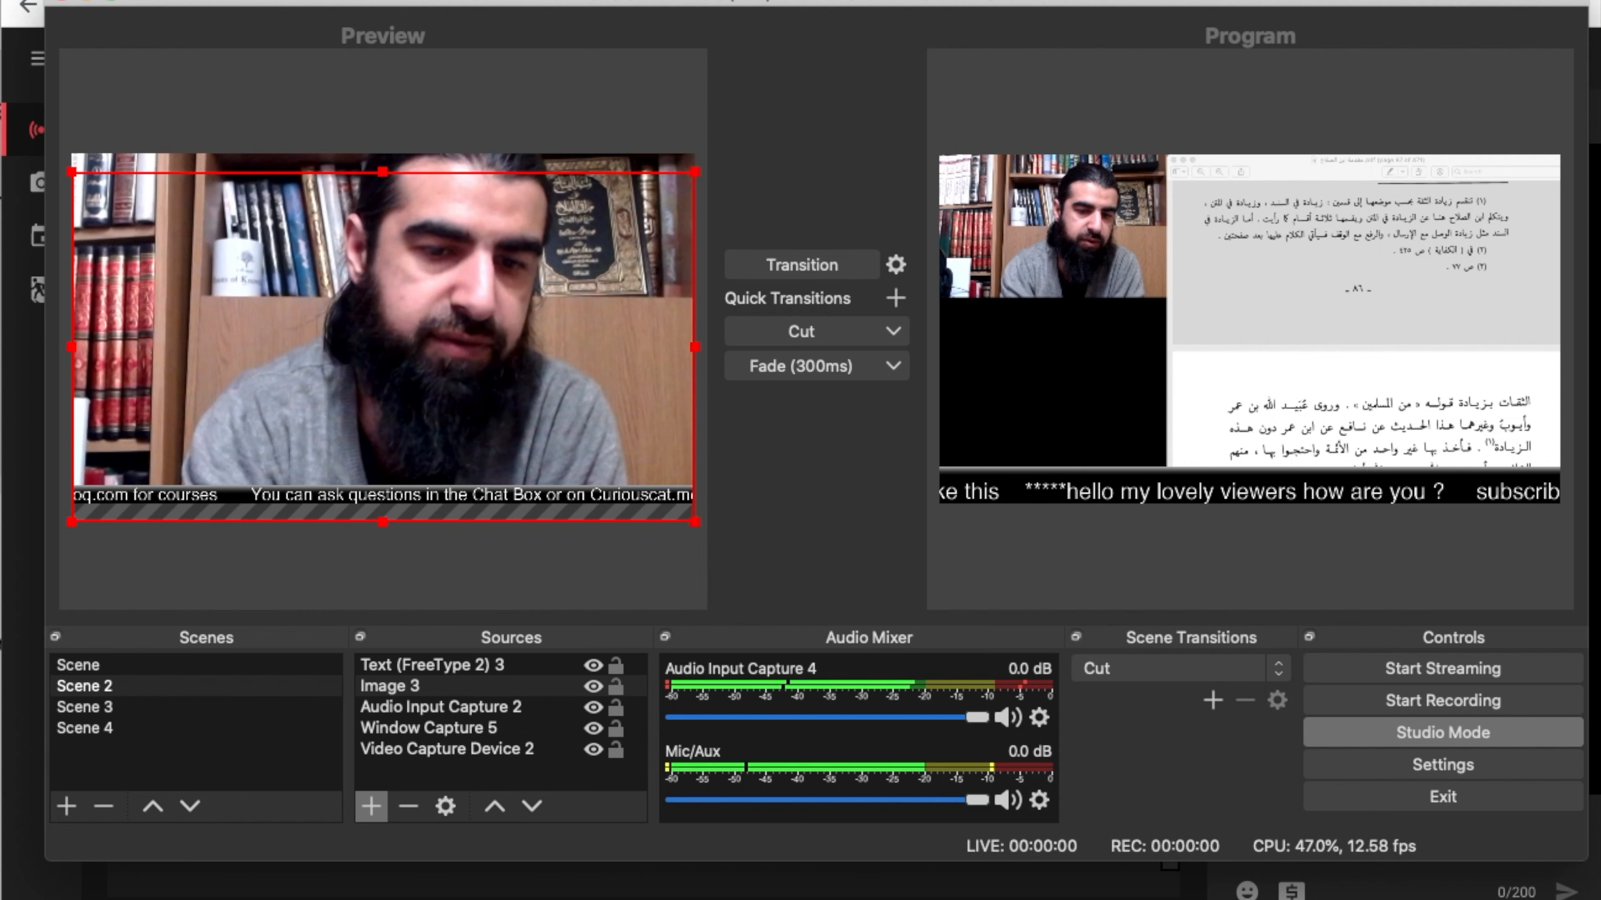
pyautogui.click(1395, 670)
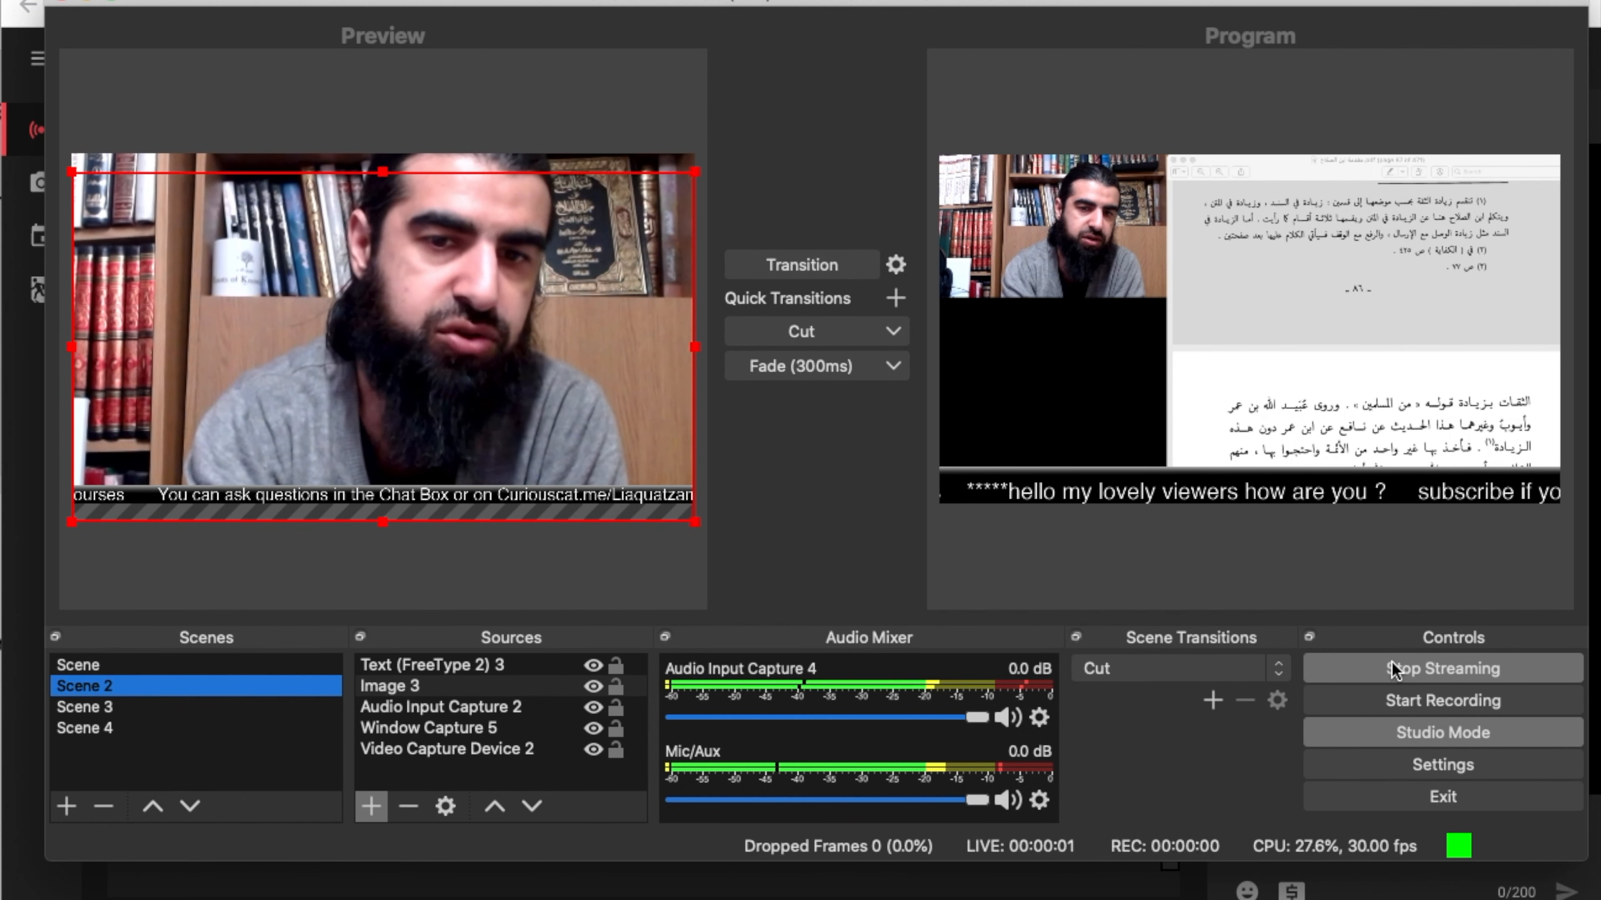
pyautogui.click(34, 851)
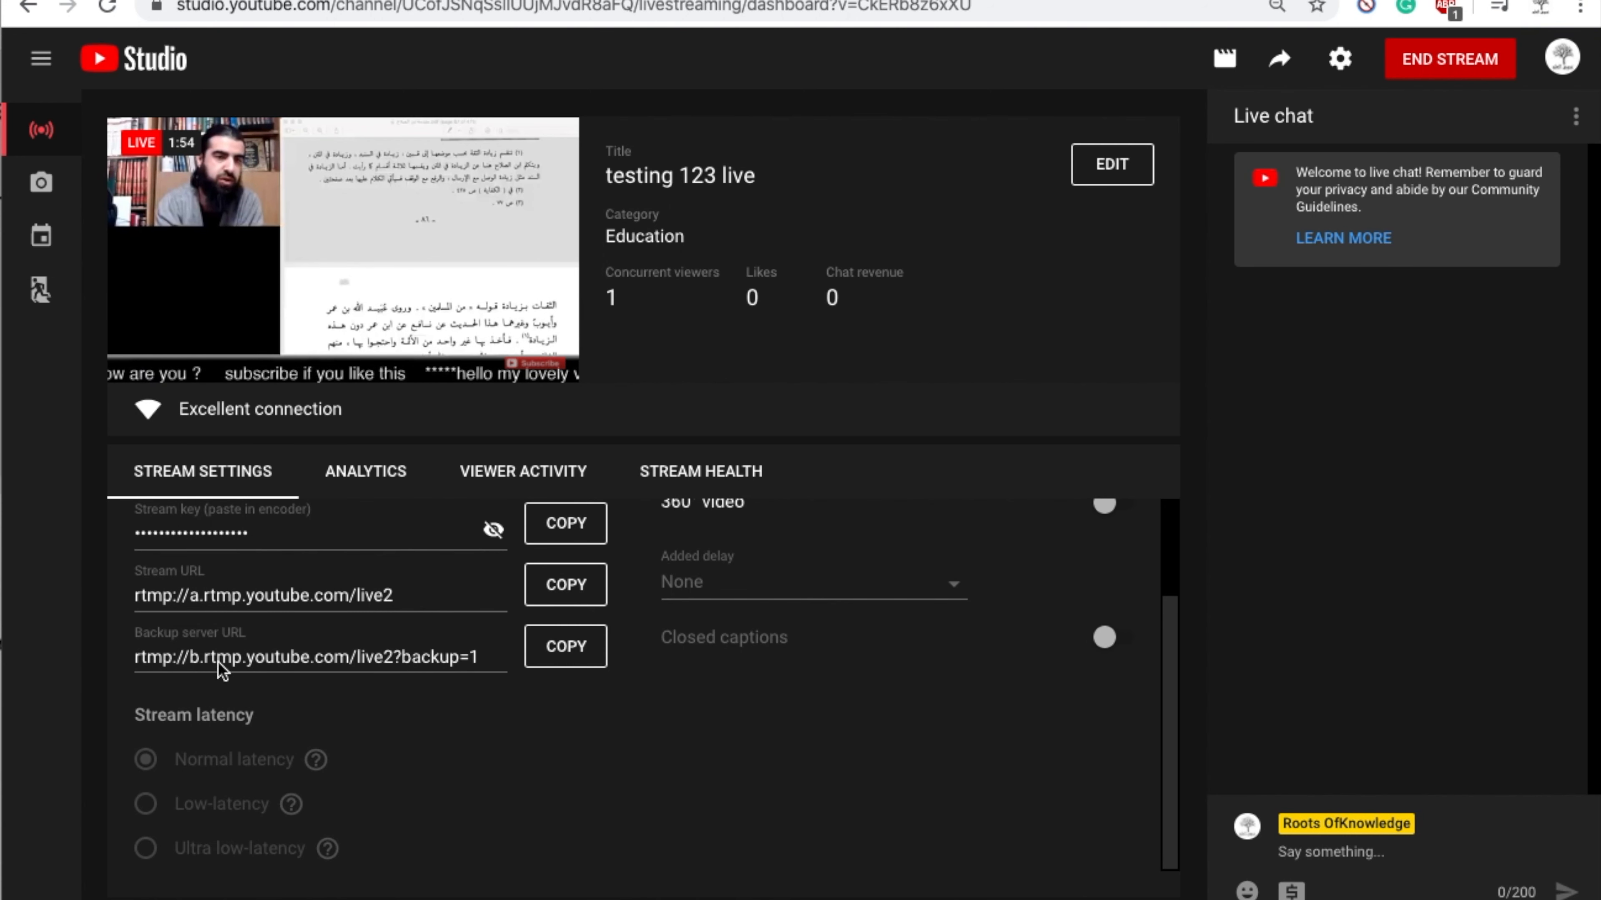
pyautogui.moveTo(301, 259)
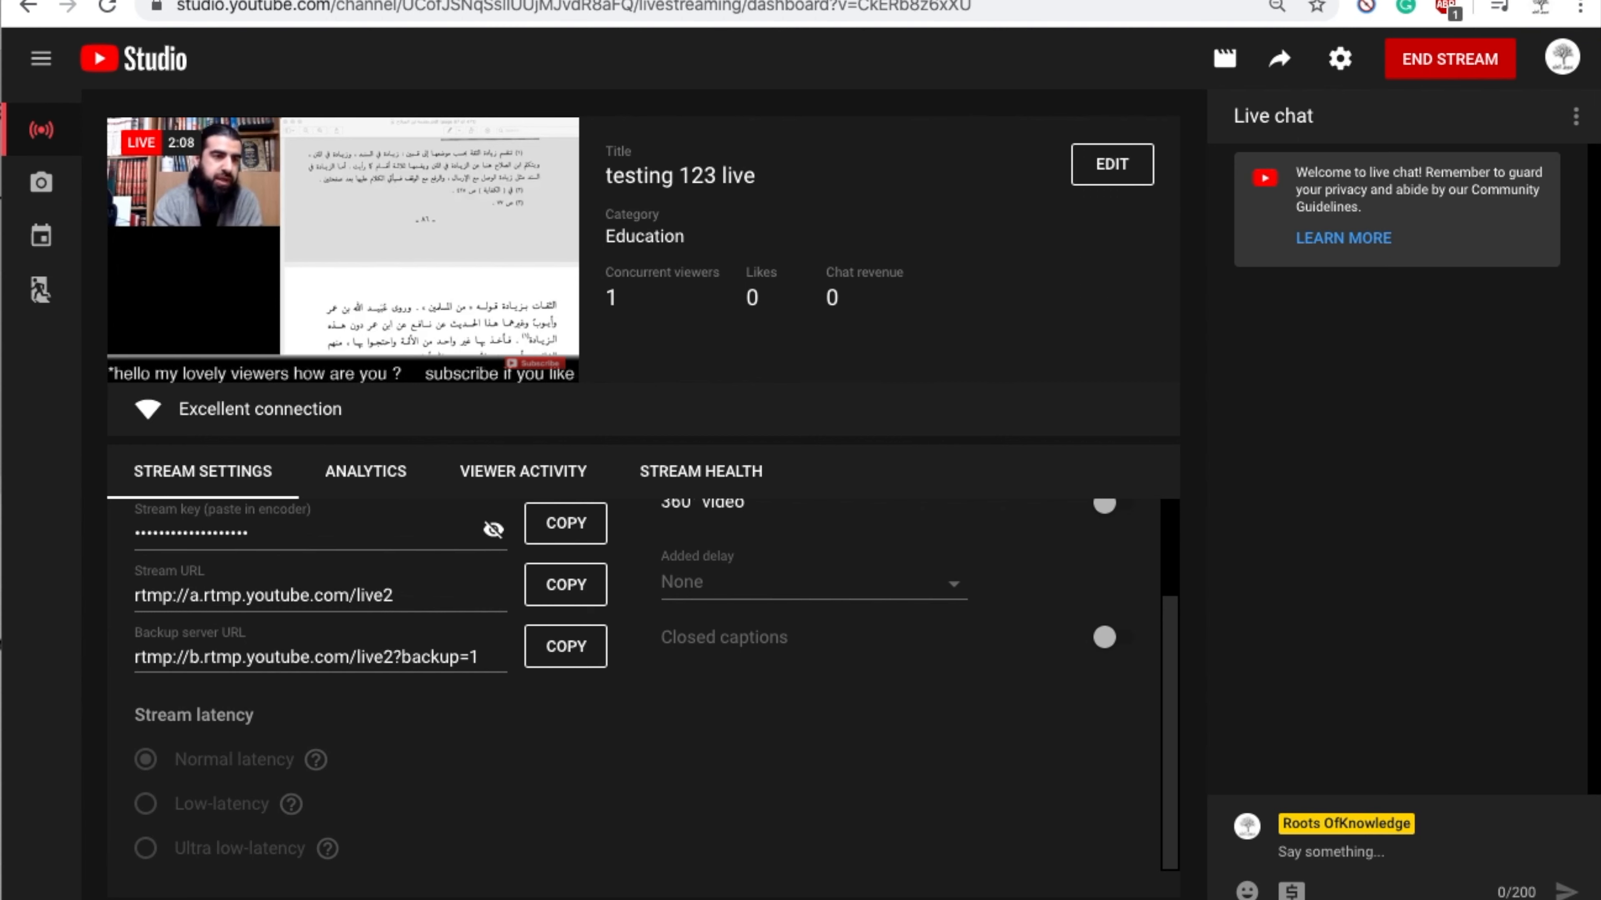
# Switch back to OBS, load Scene 4 into the preview and highlight its video capture, window capture and image sources in turn
pyautogui.click(1134, 898)
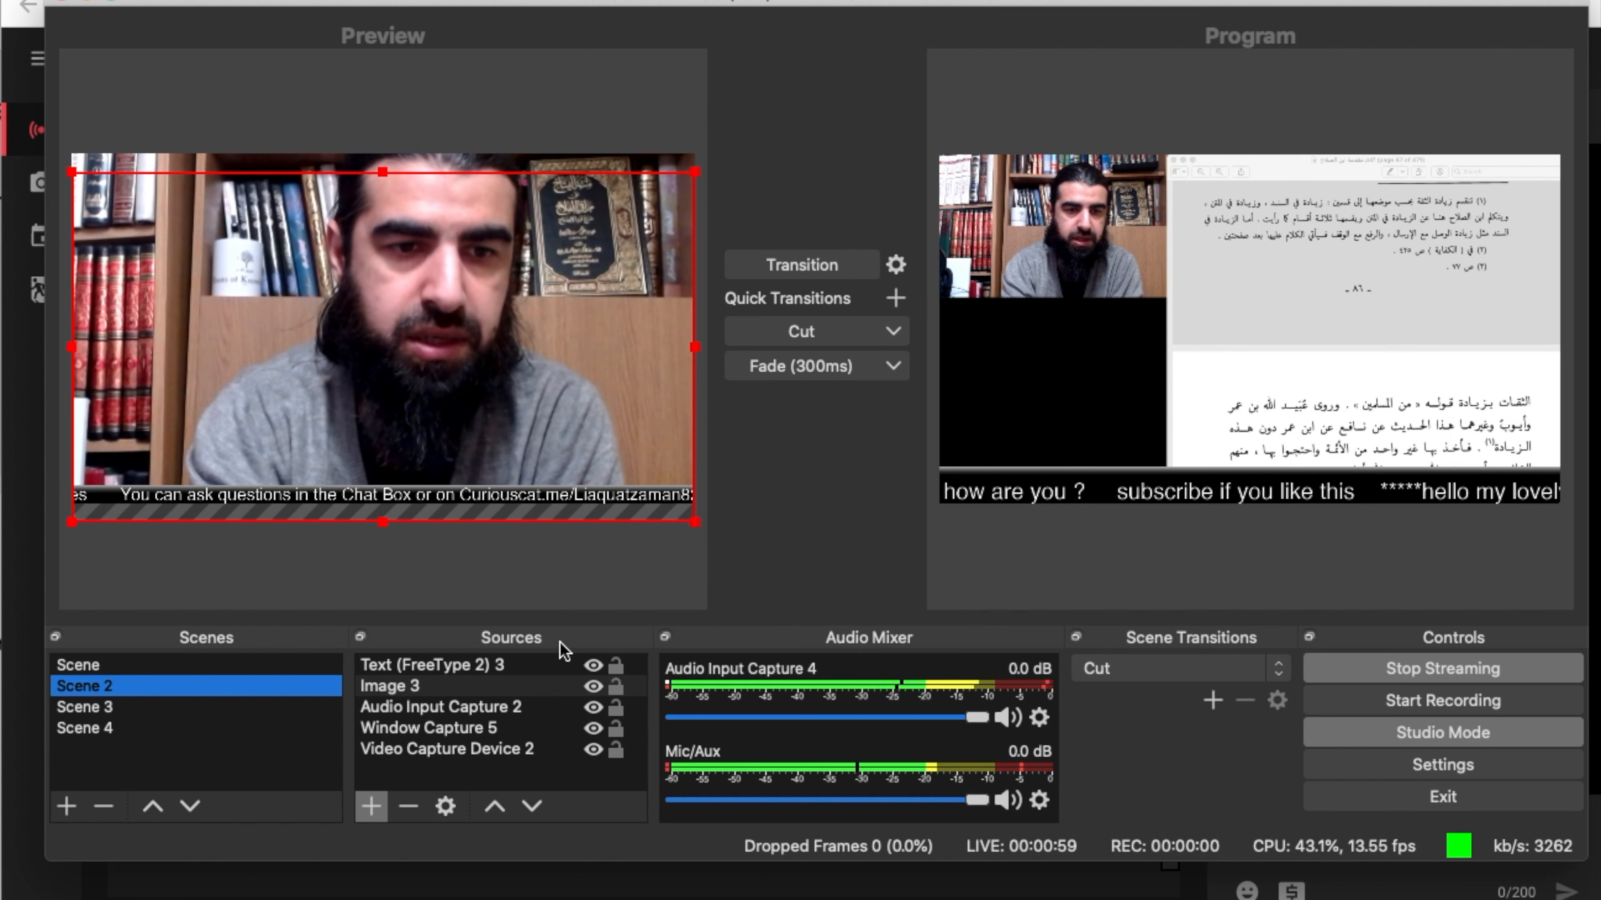
pyautogui.click(151, 732)
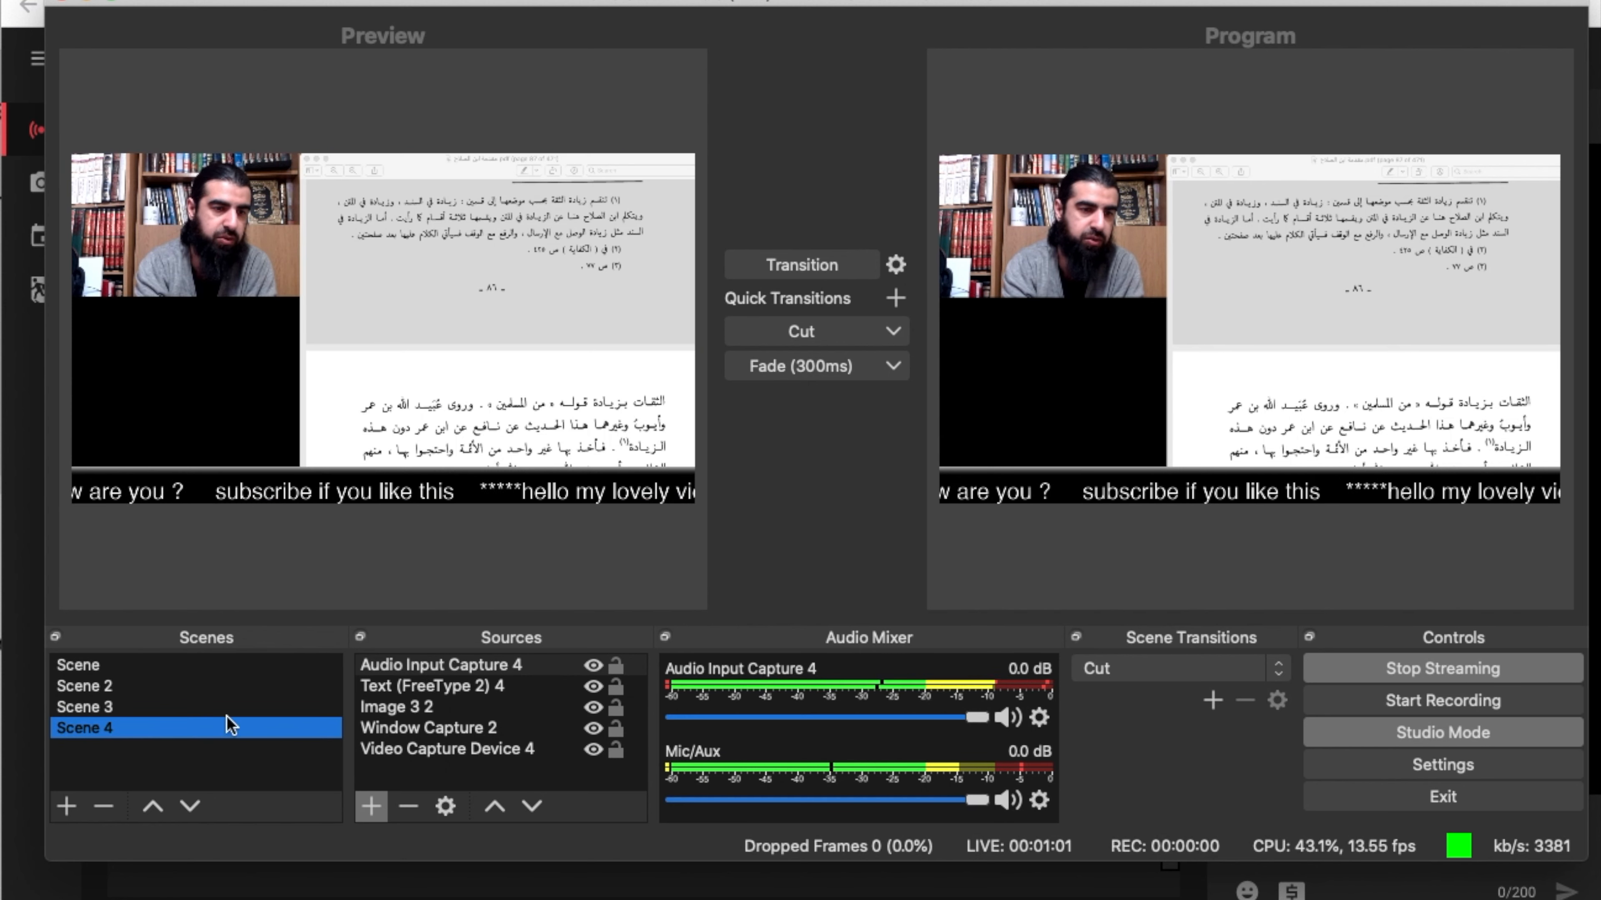
pyautogui.click(416, 751)
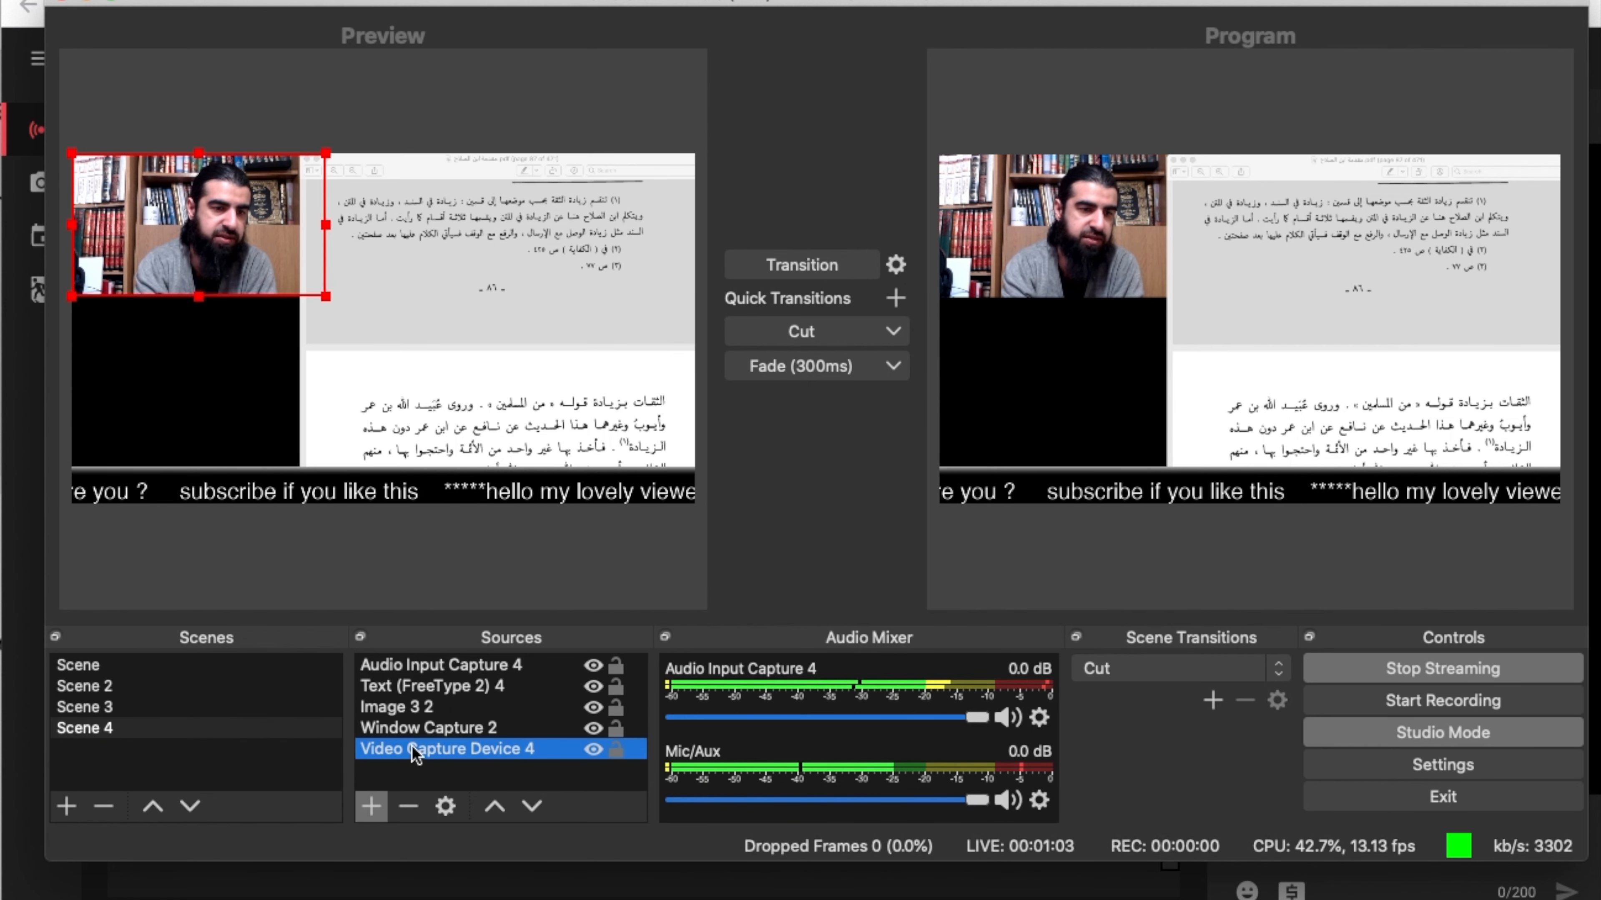
pyautogui.click(412, 728)
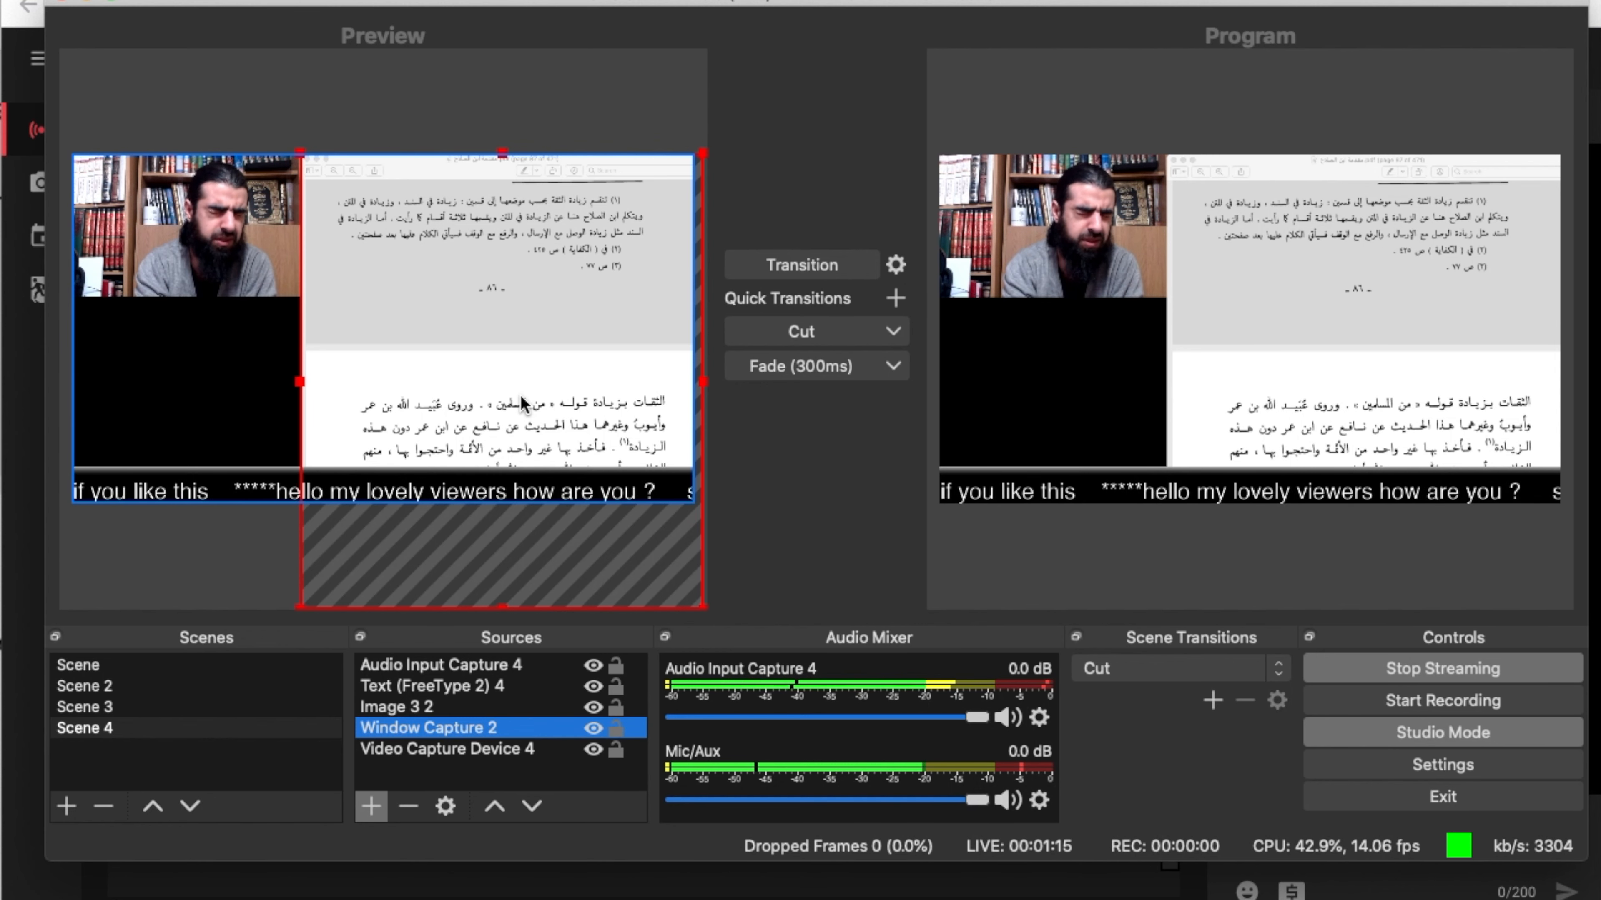
pyautogui.click(425, 705)
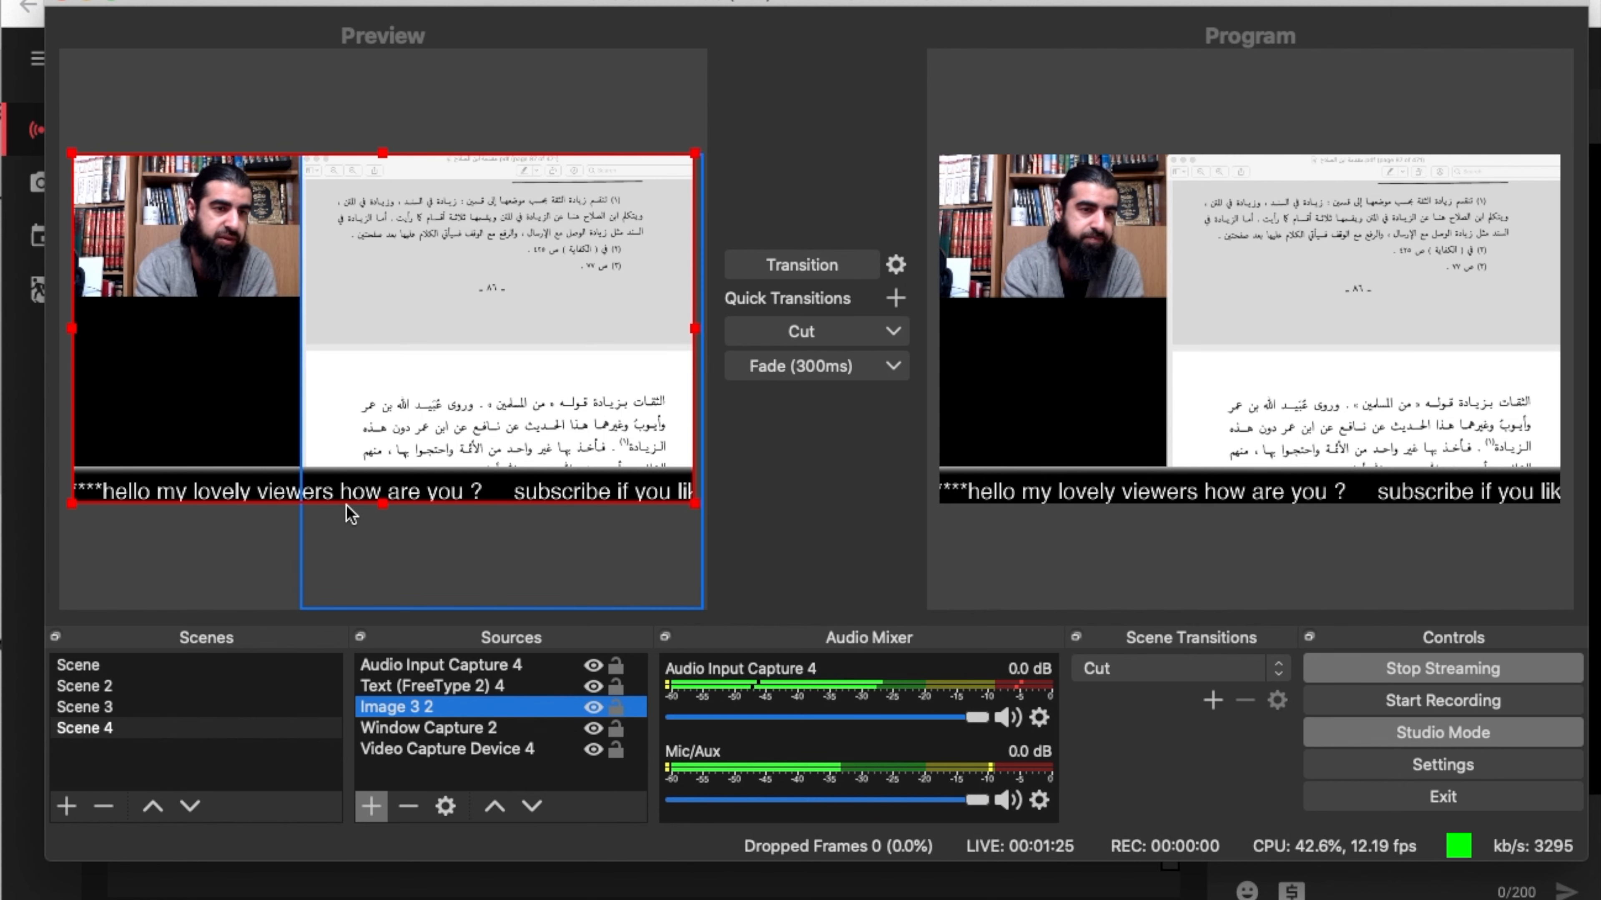
# Review the properties of Scene 4's banner image and scrolling text sources, leaving both unchanged
pyautogui.doubleClick(431, 709)
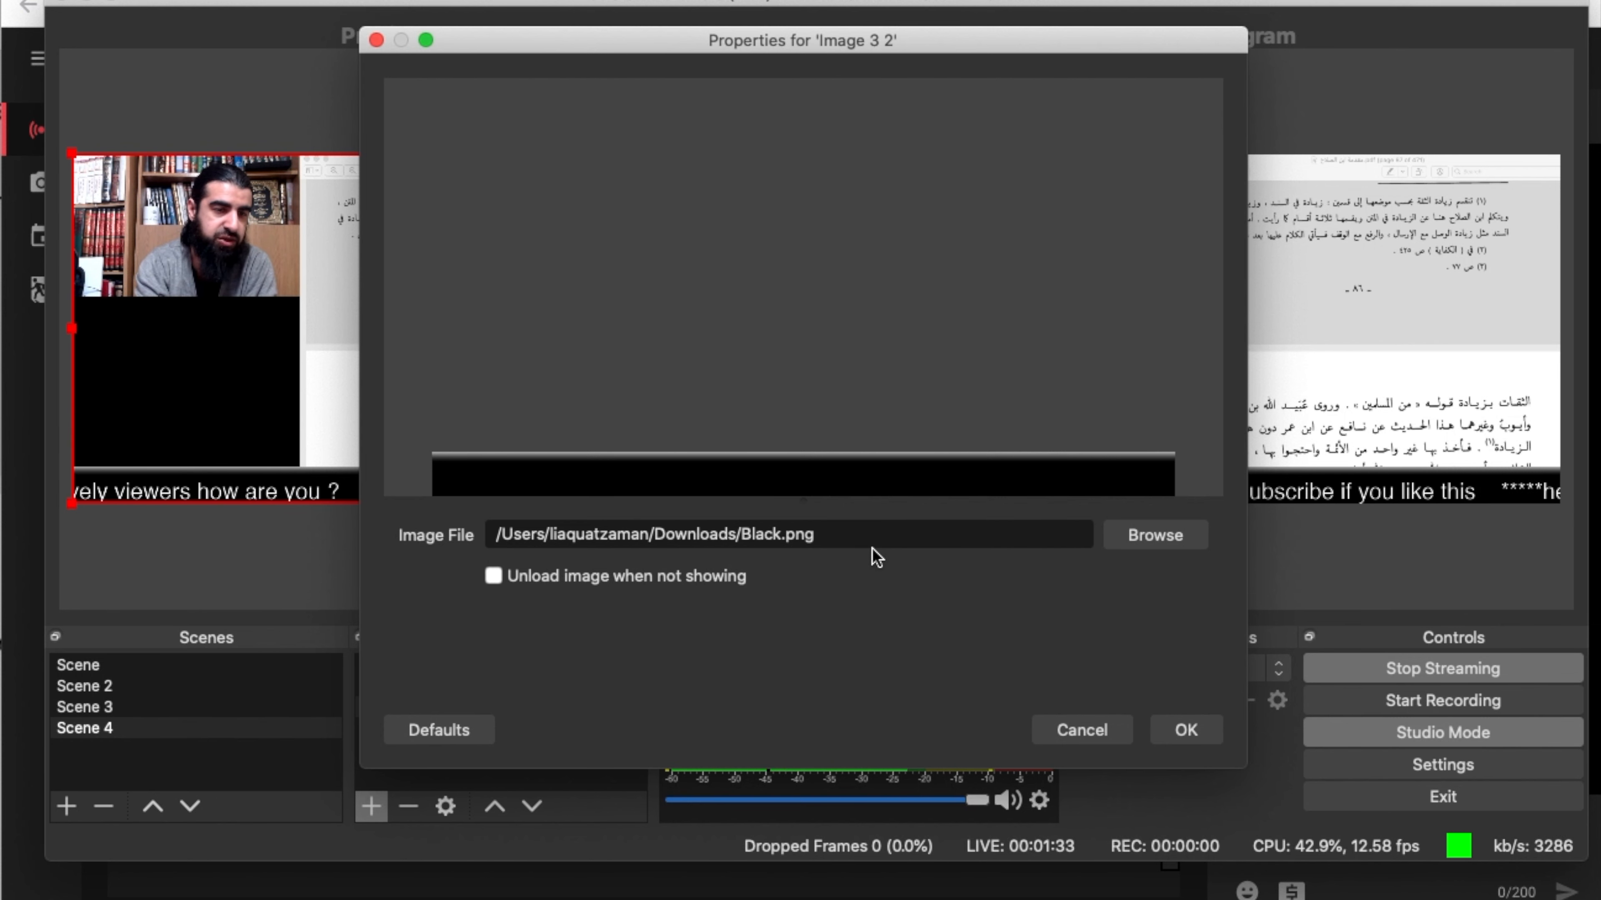
pyautogui.click(1107, 730)
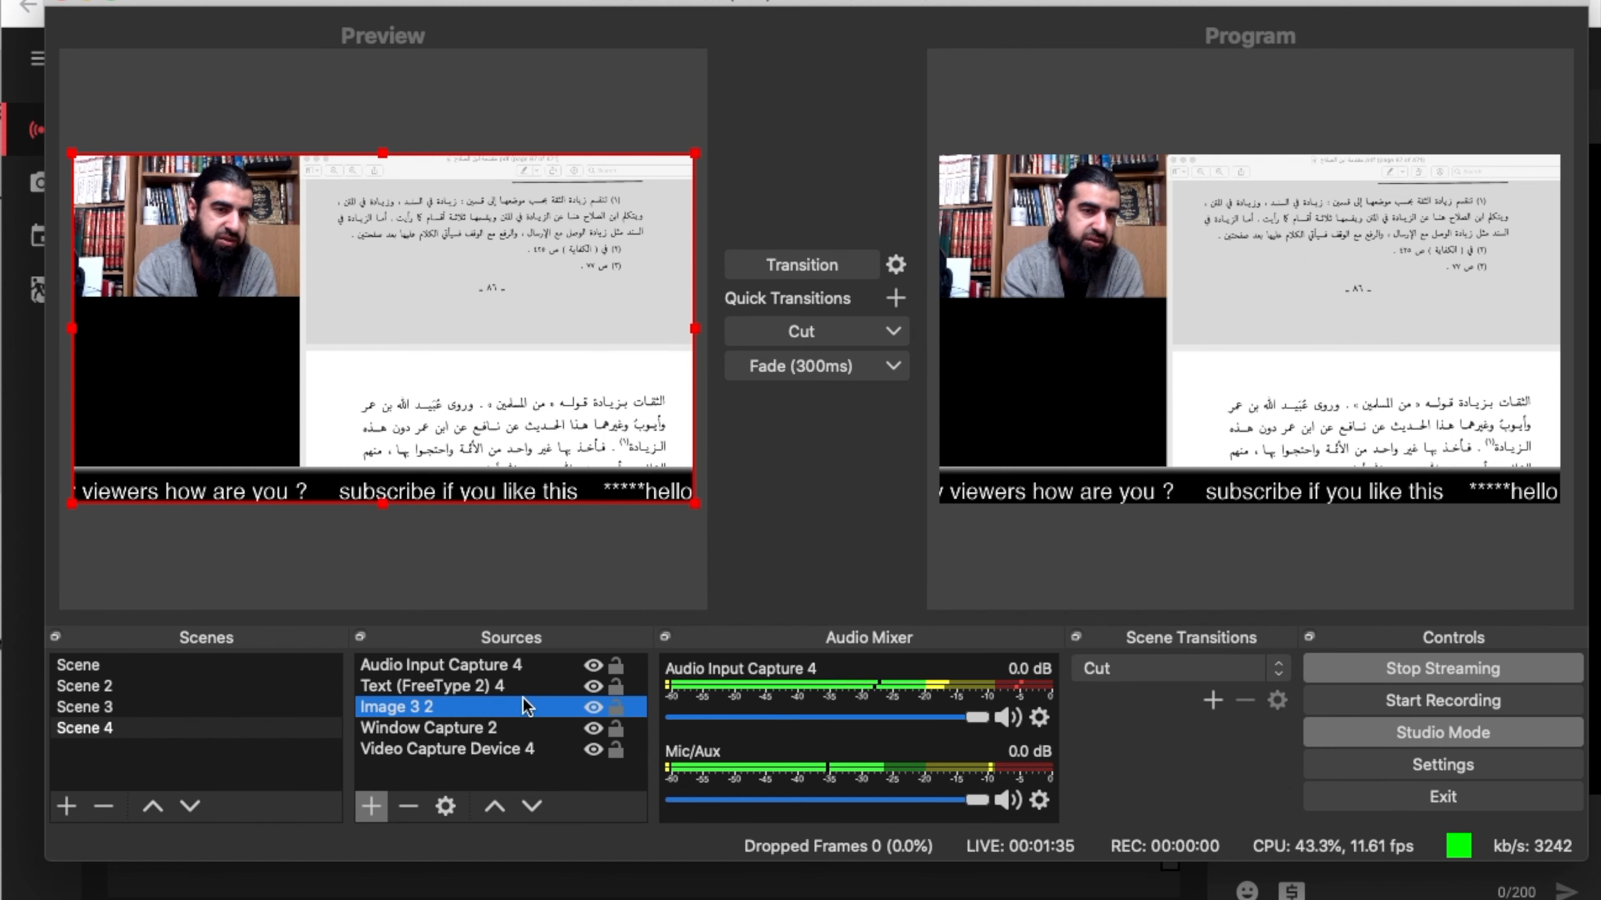
pyautogui.doubleClick(471, 689)
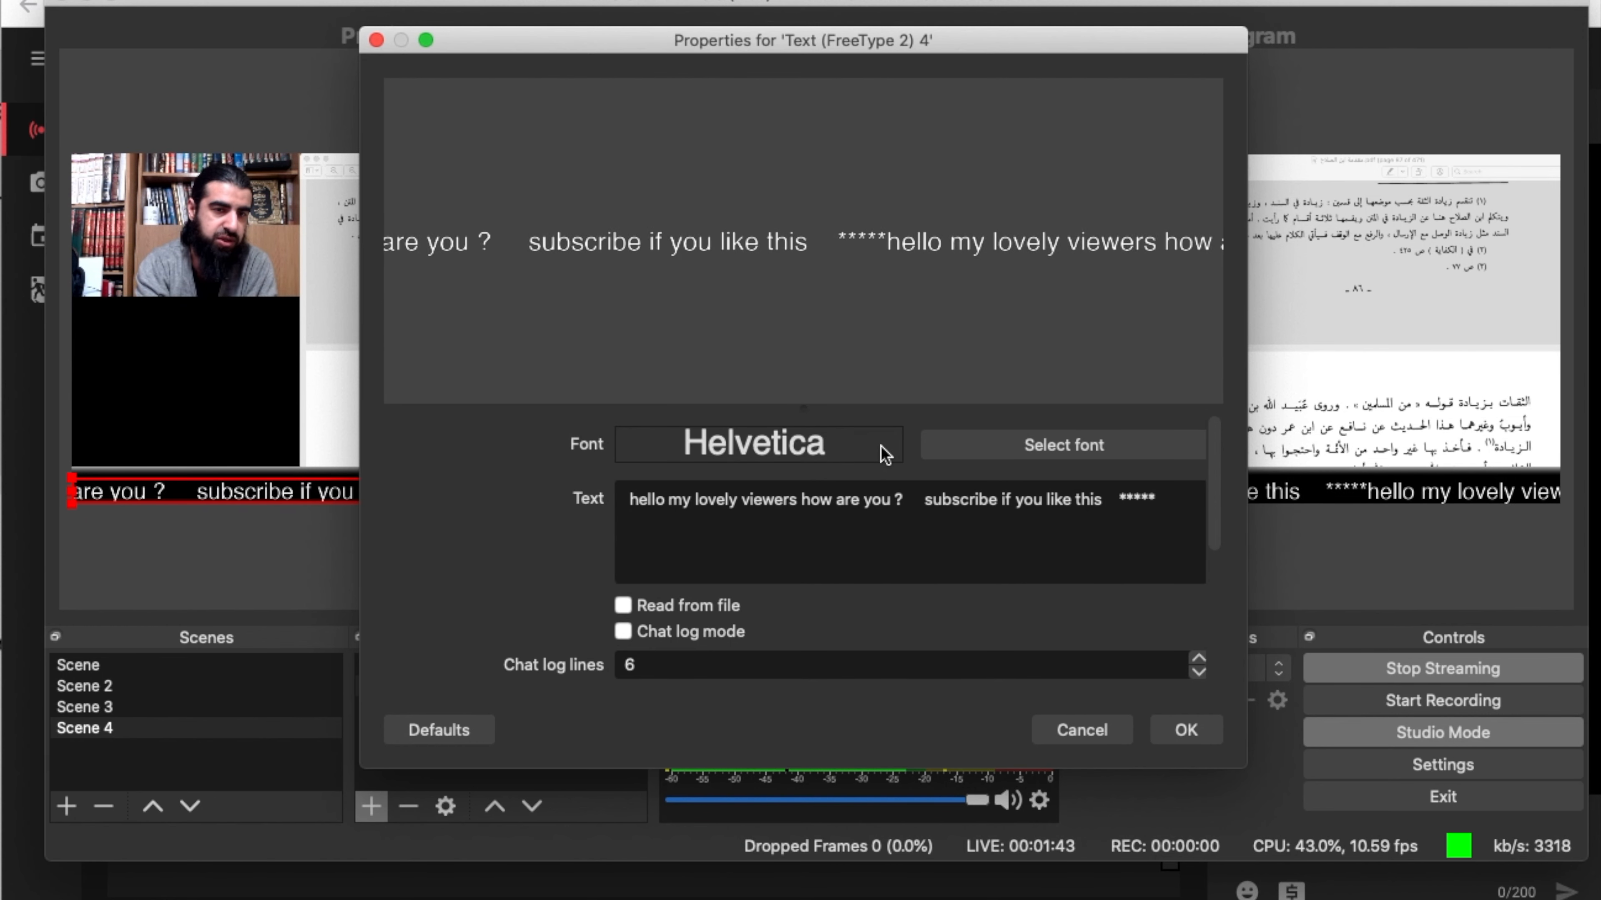
pyautogui.click(1082, 738)
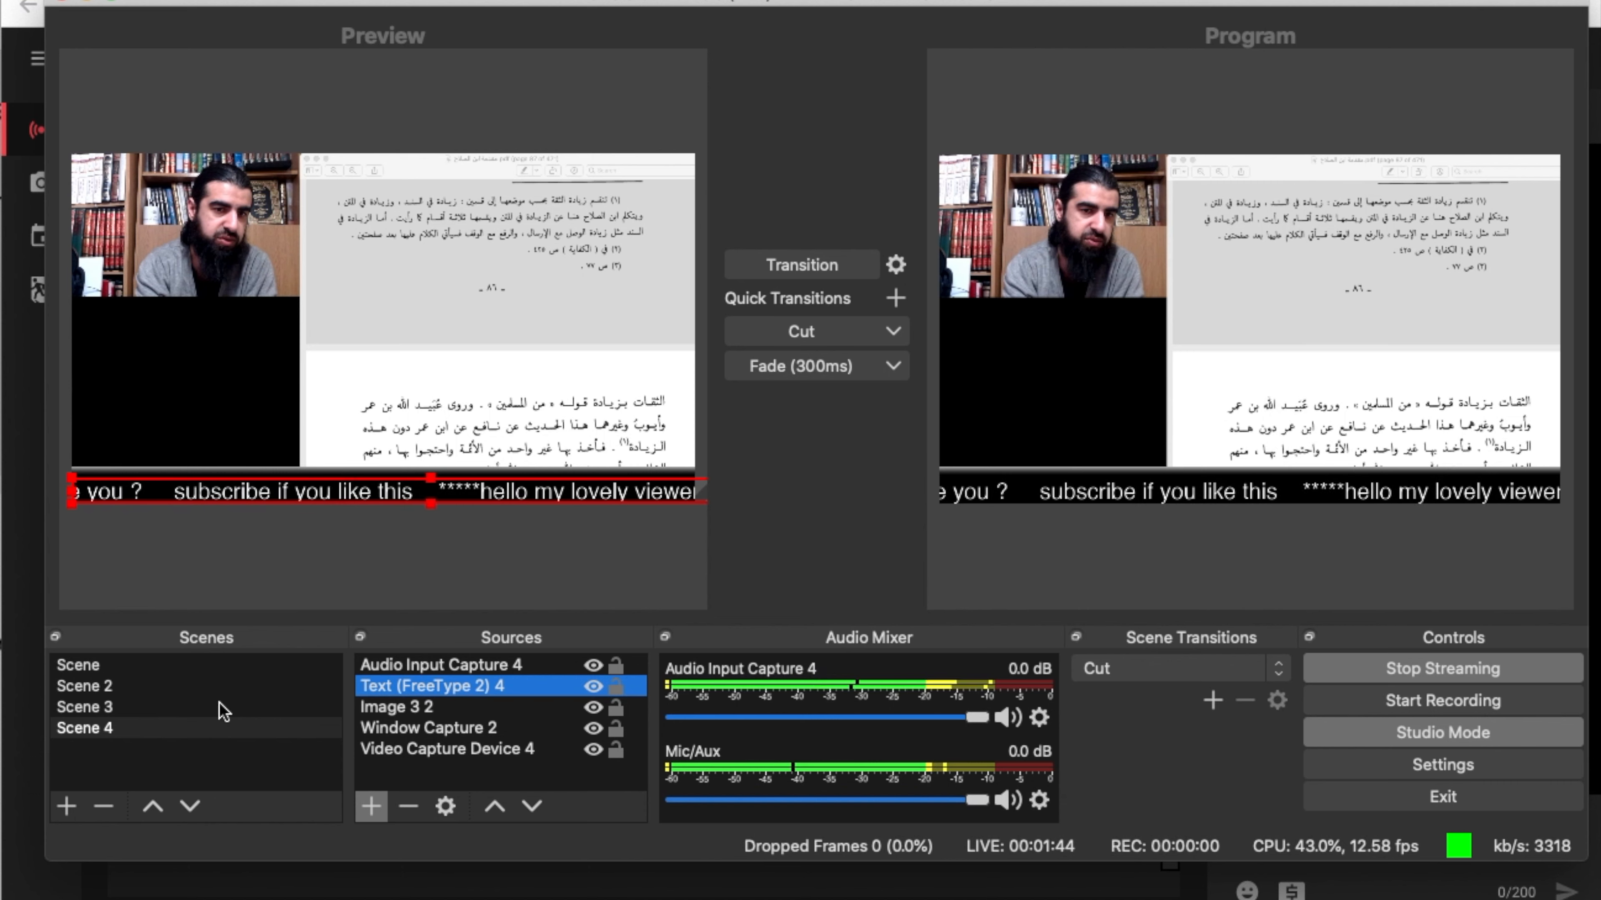
# Open the filters of Scene 4's text source and set the Scroll filter's vertical speed to 29
pyautogui.rightClick(374, 686)
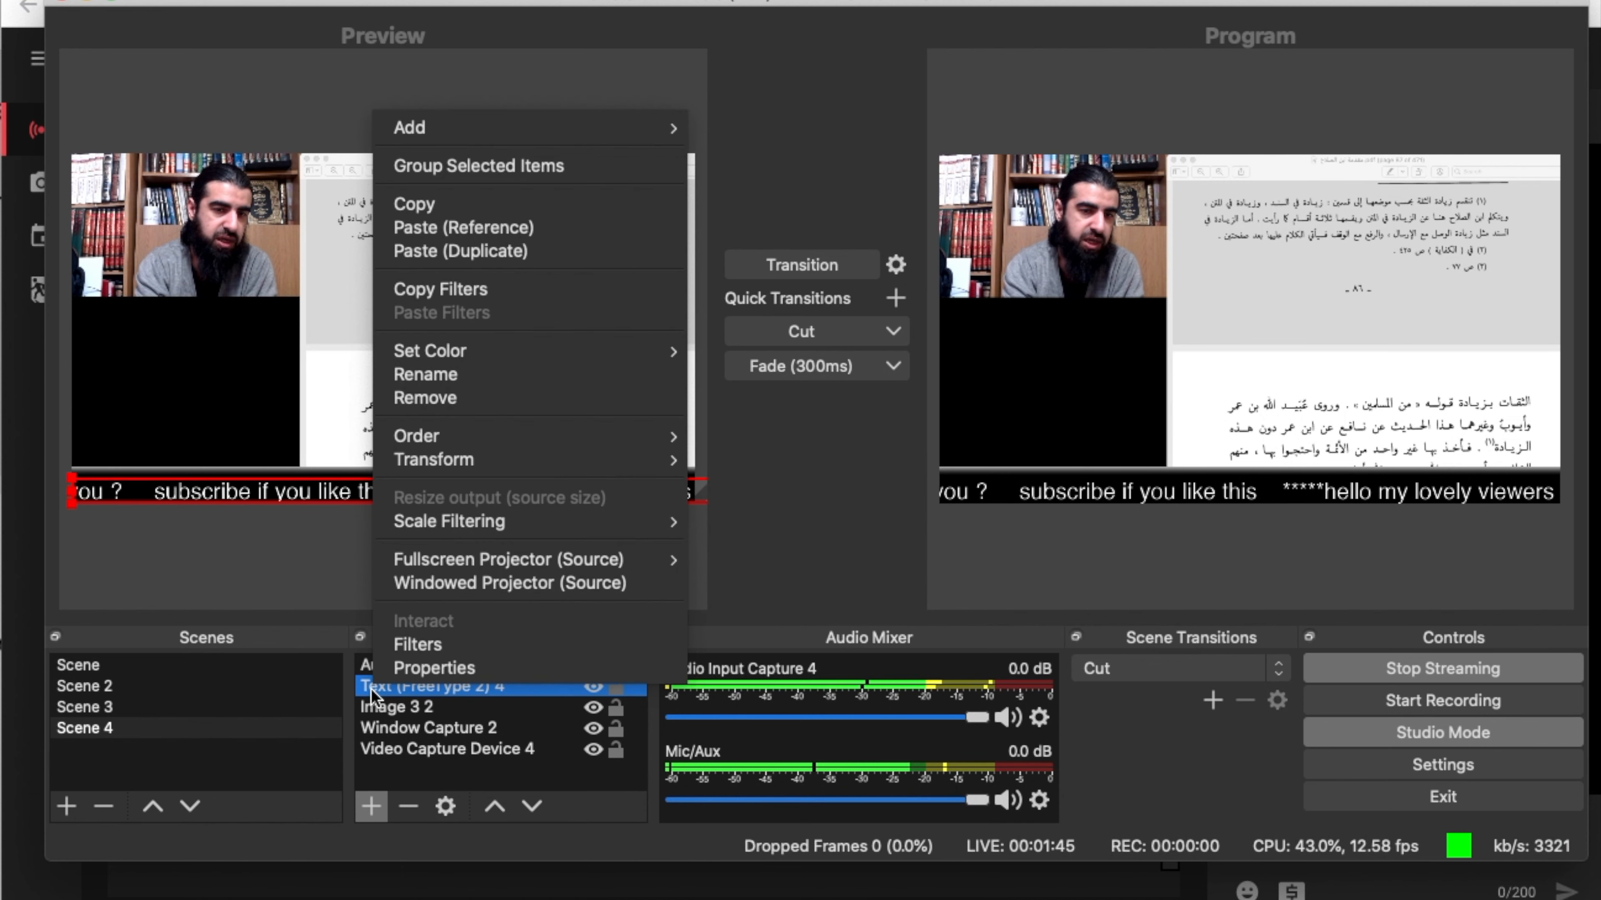
pyautogui.click(464, 644)
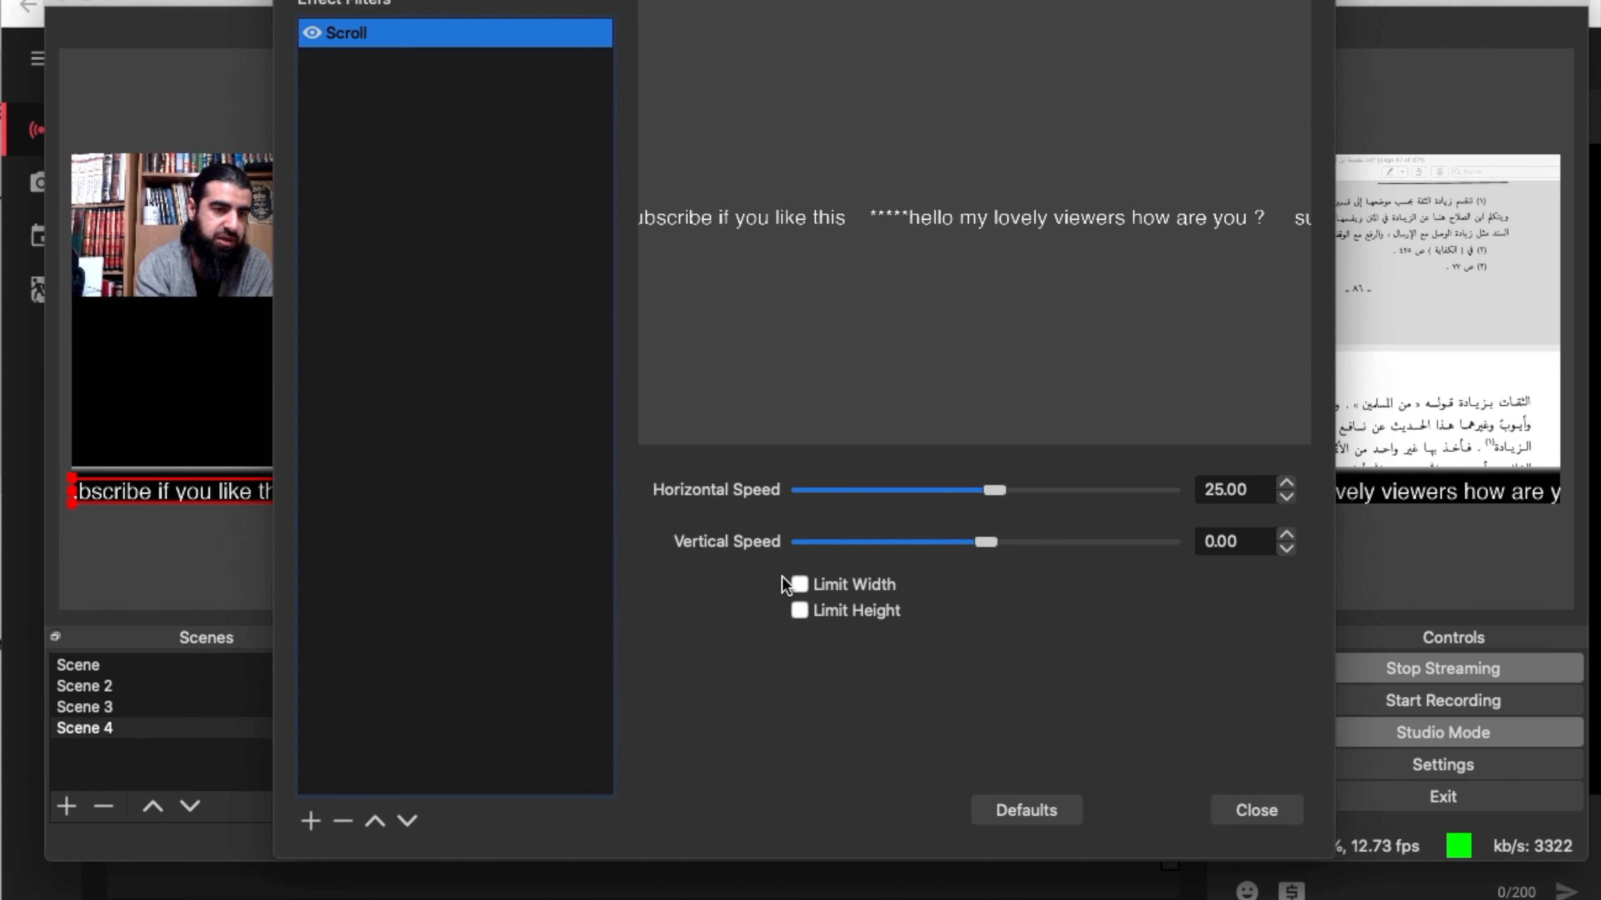
pyautogui.moveTo(986, 542); pyautogui.dragTo(1124, 543)
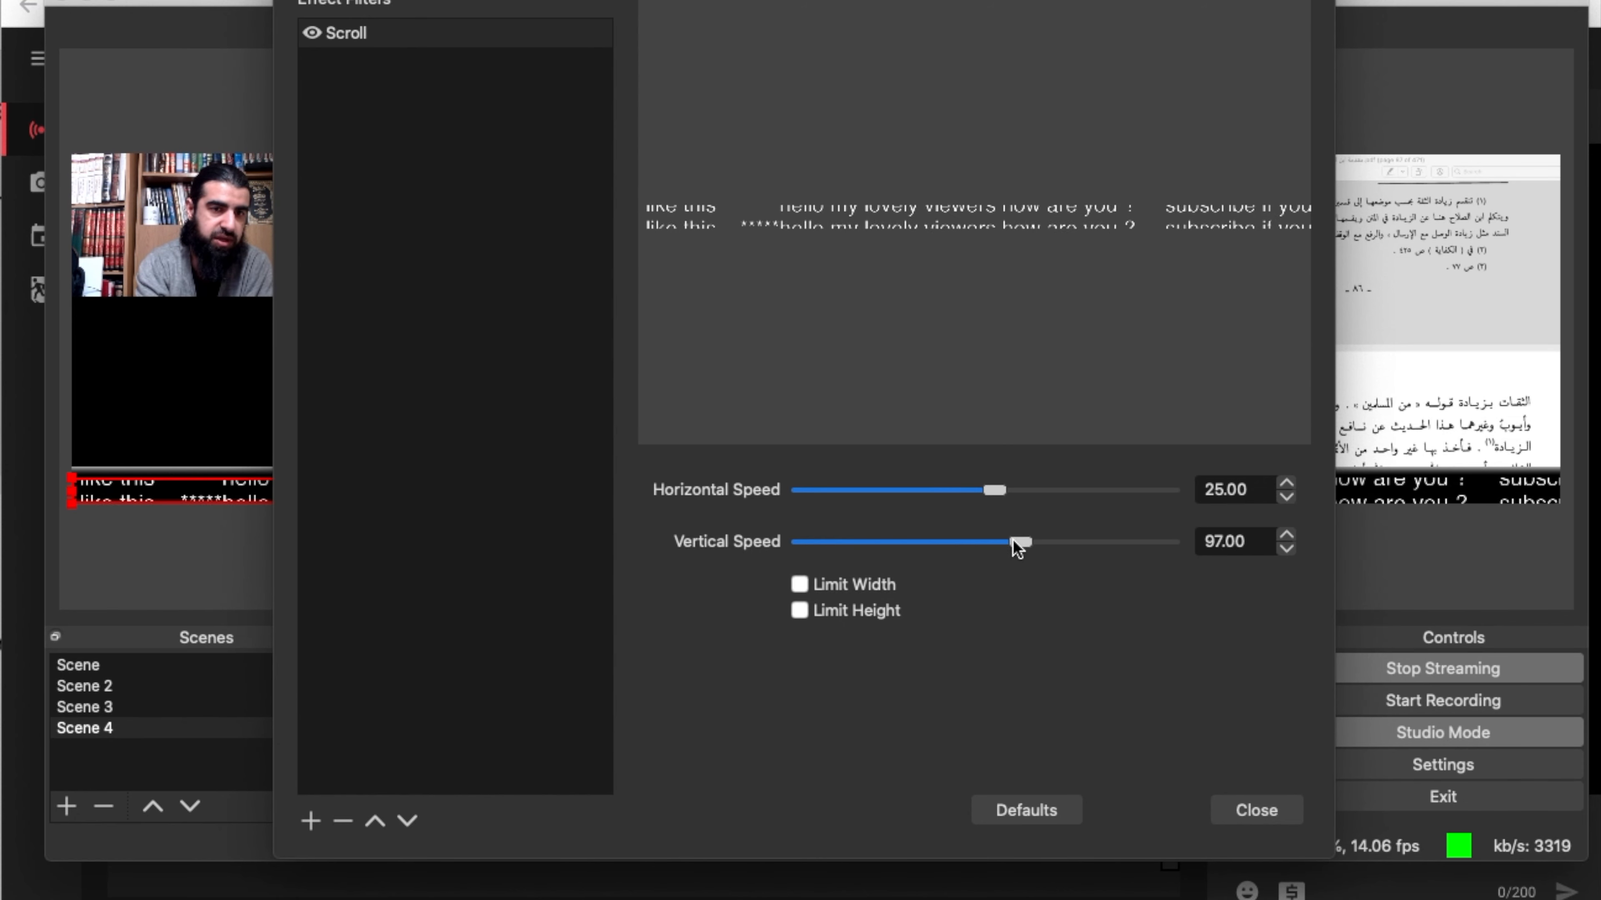
# Add a Color Key filter with its default name to the scrolling text source and close the filter settings
pyautogui.click(310, 821)
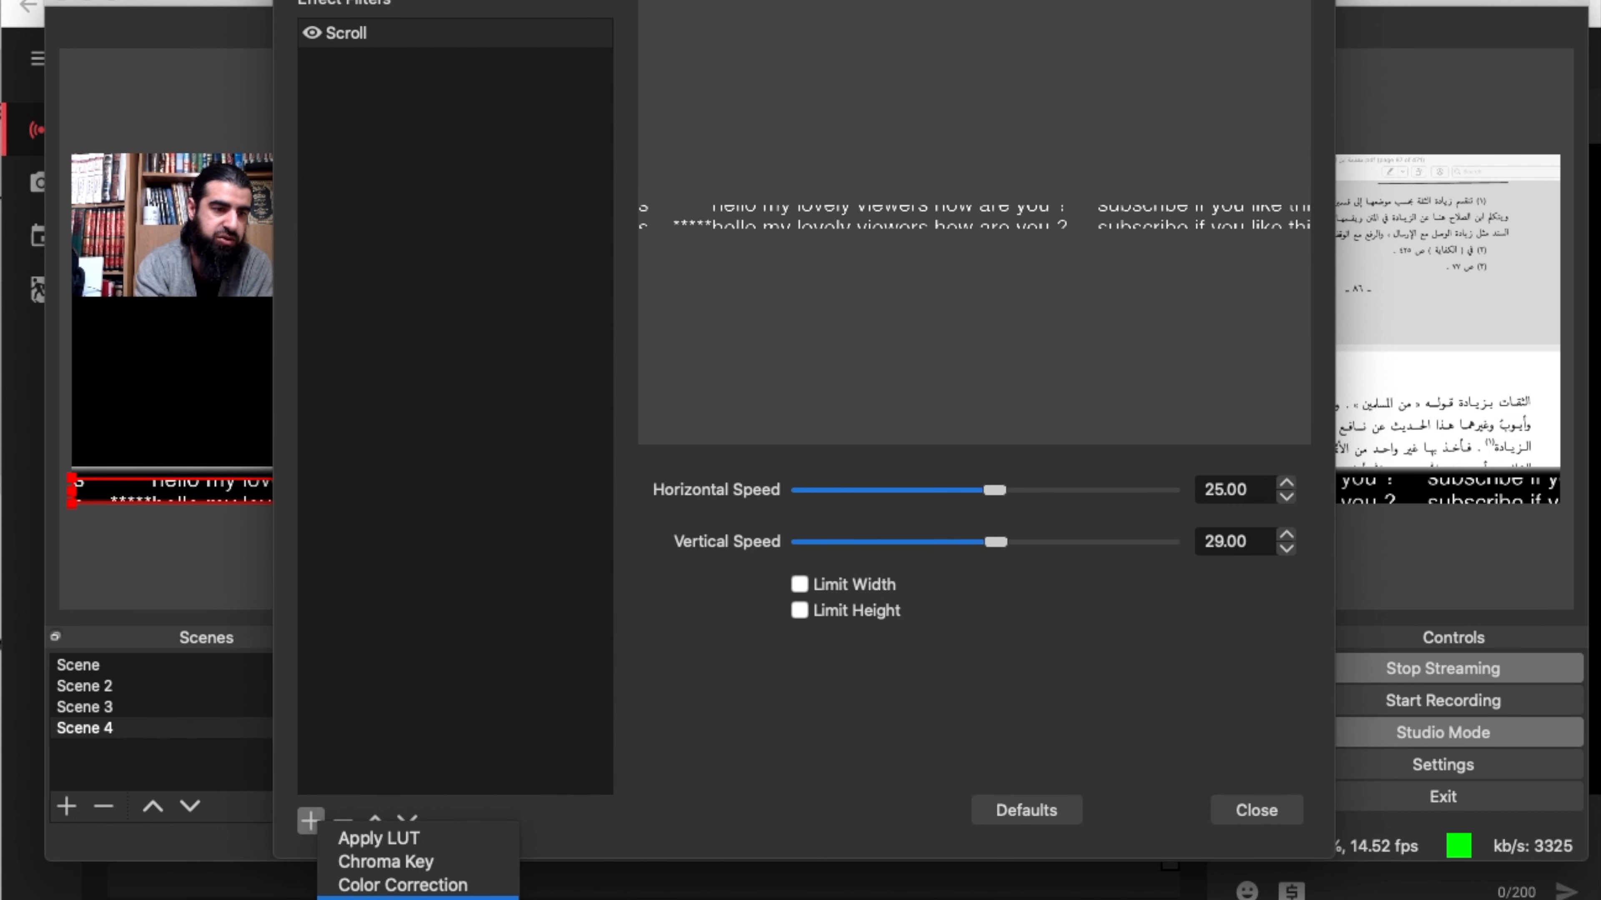
pyautogui.click(390, 899)
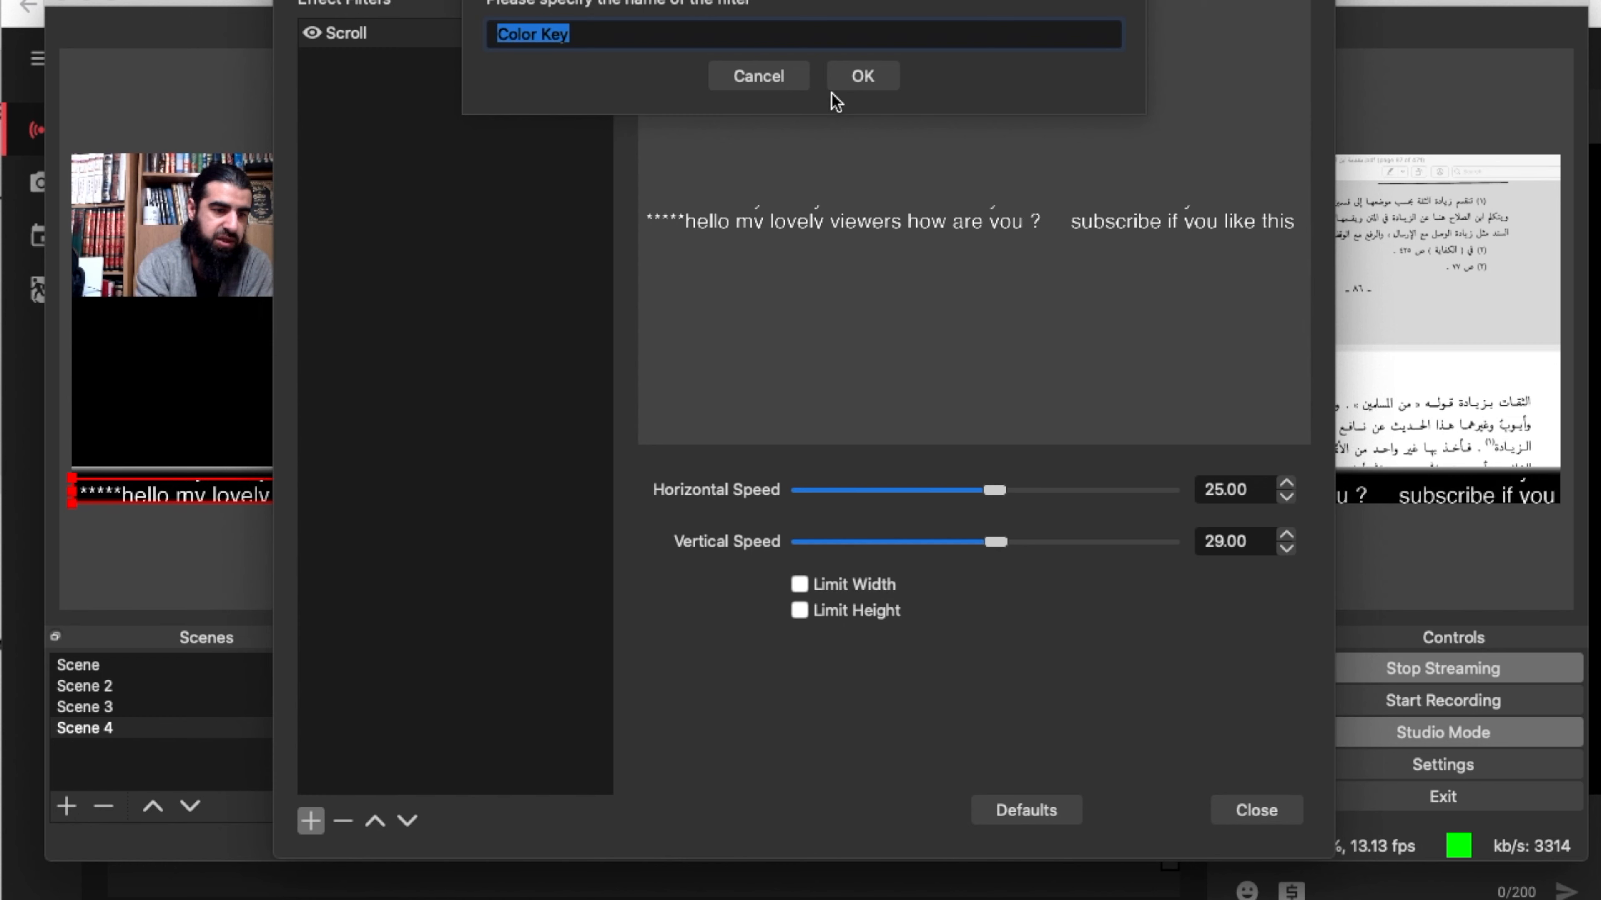
pyautogui.click(848, 85)
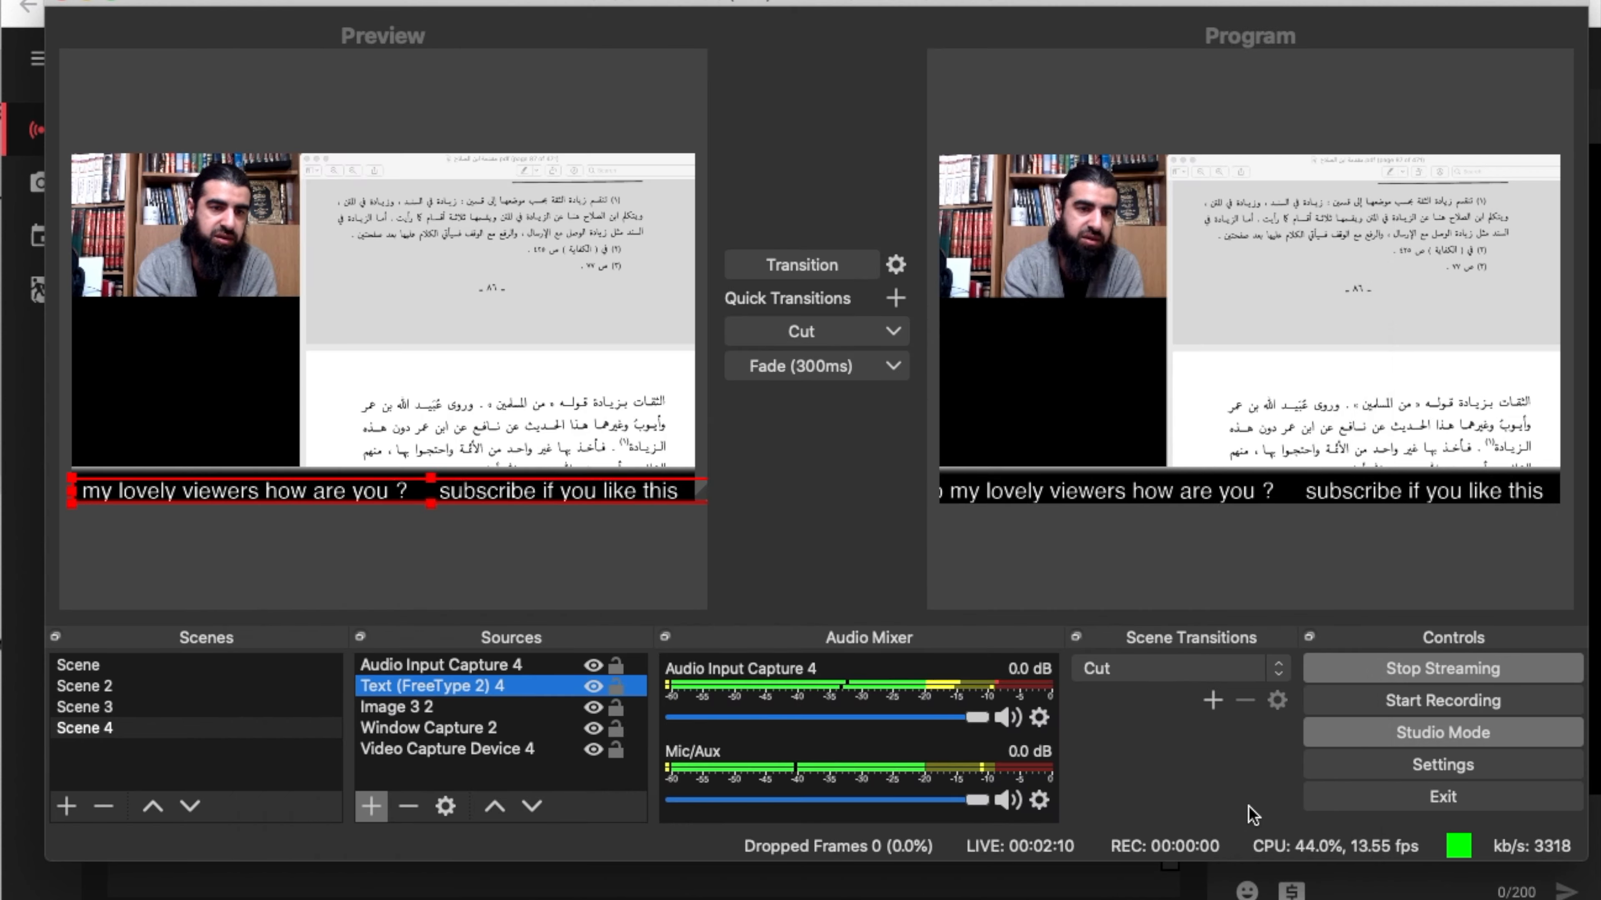
pyautogui.click(1255, 812)
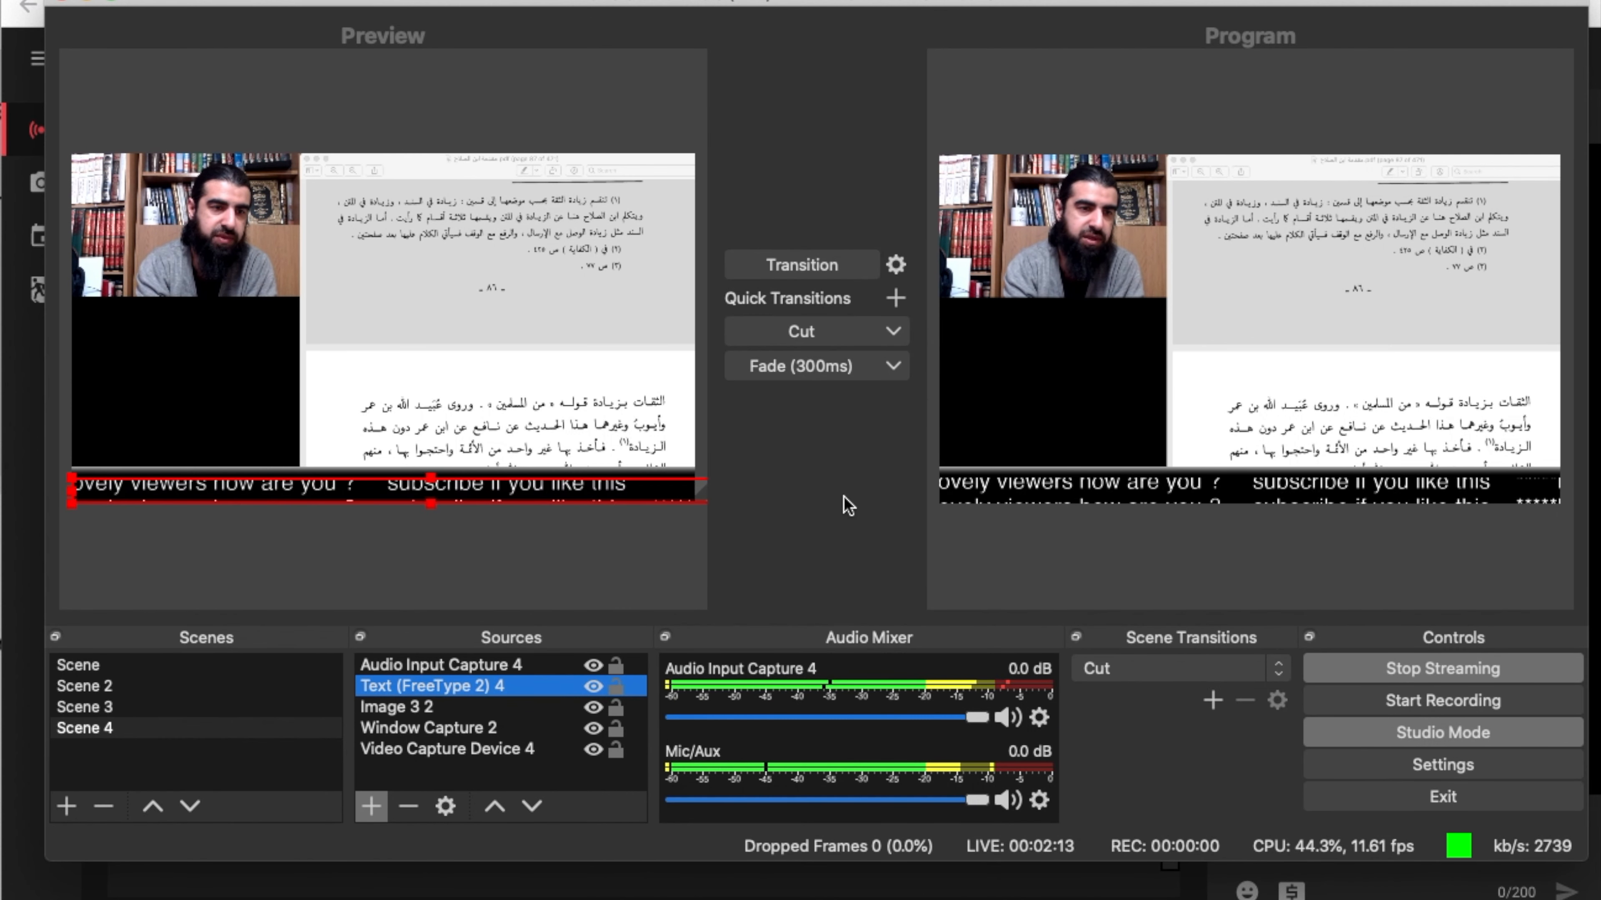
# Stop streaming in OBS, switch to YouTube Studio and end the live stream there
pyautogui.click(1391, 673)
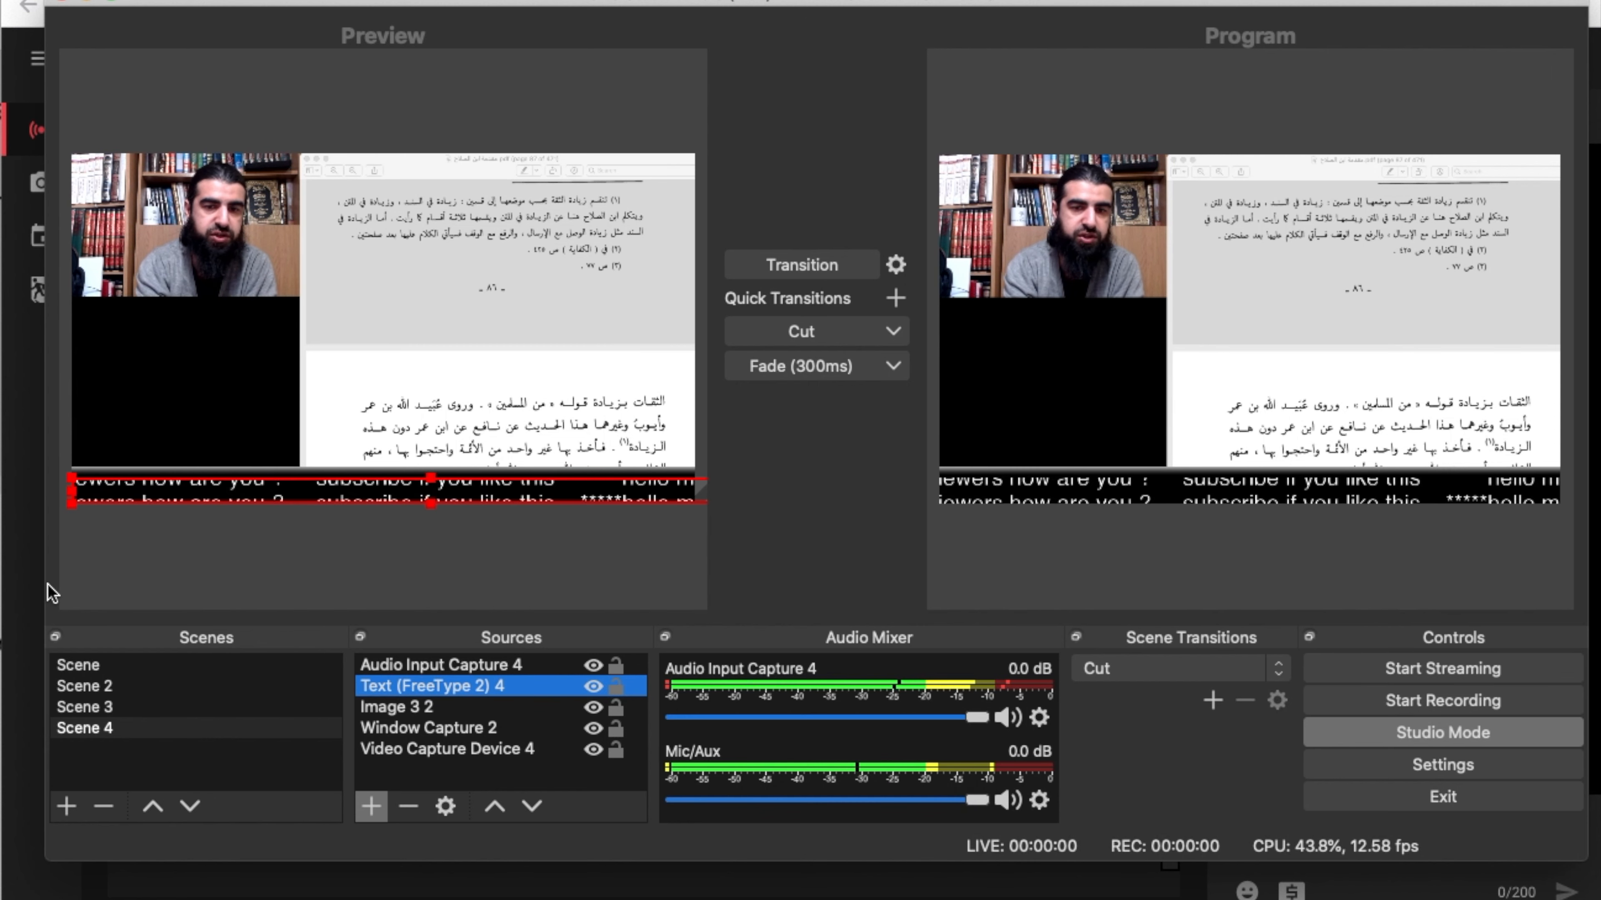
pyautogui.click(28, 585)
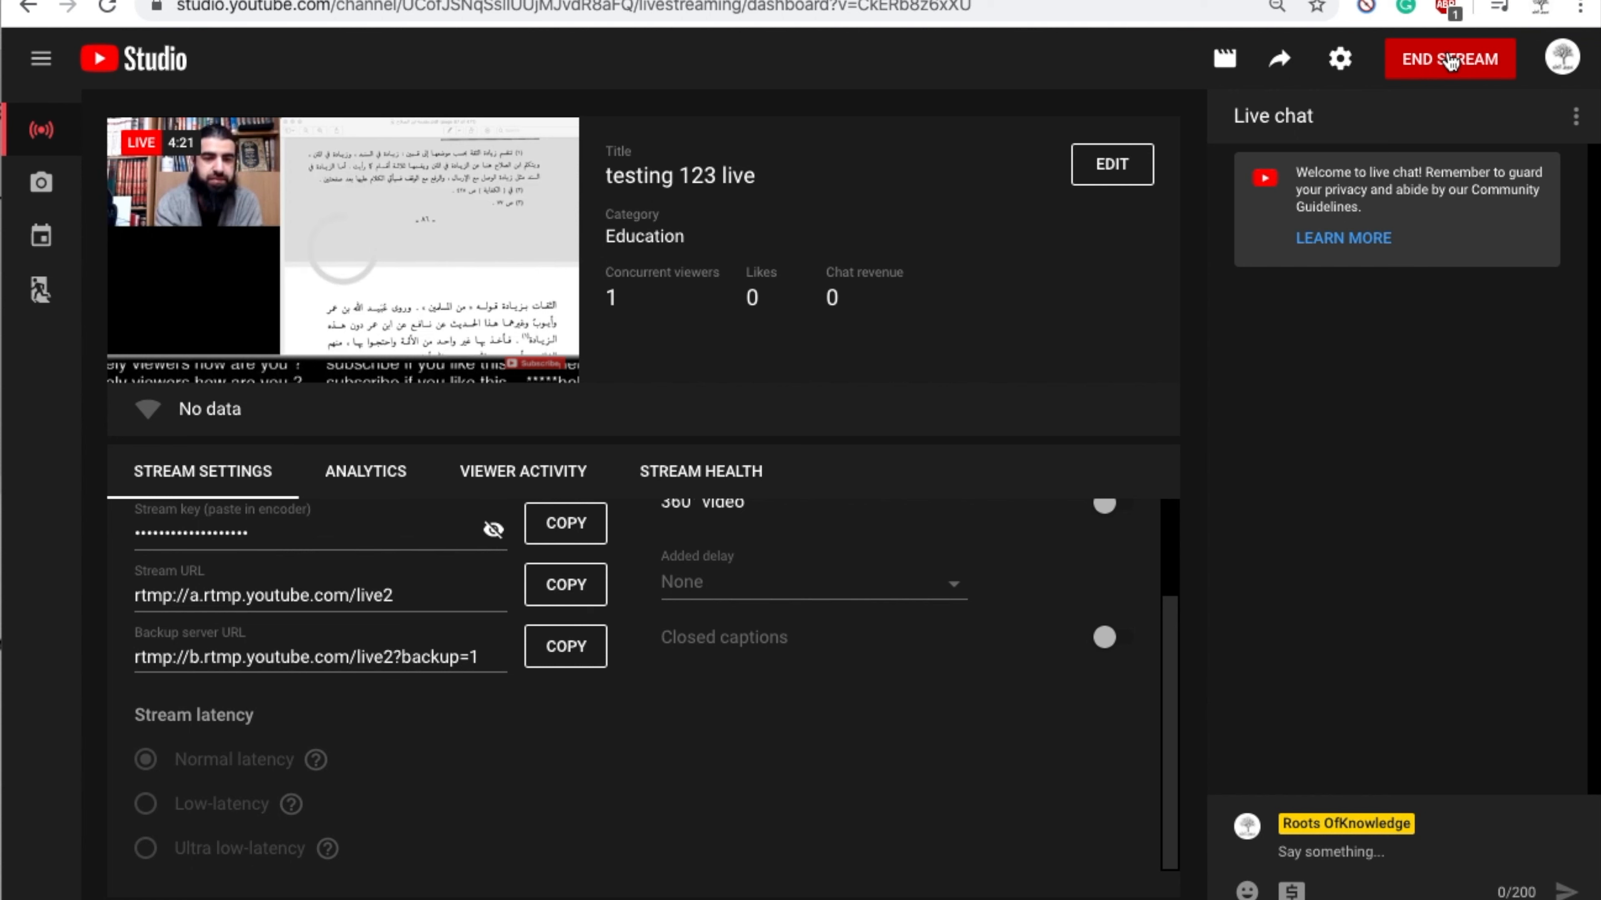
pyautogui.moveTo(334, 287)
pyautogui.click(1443, 64)
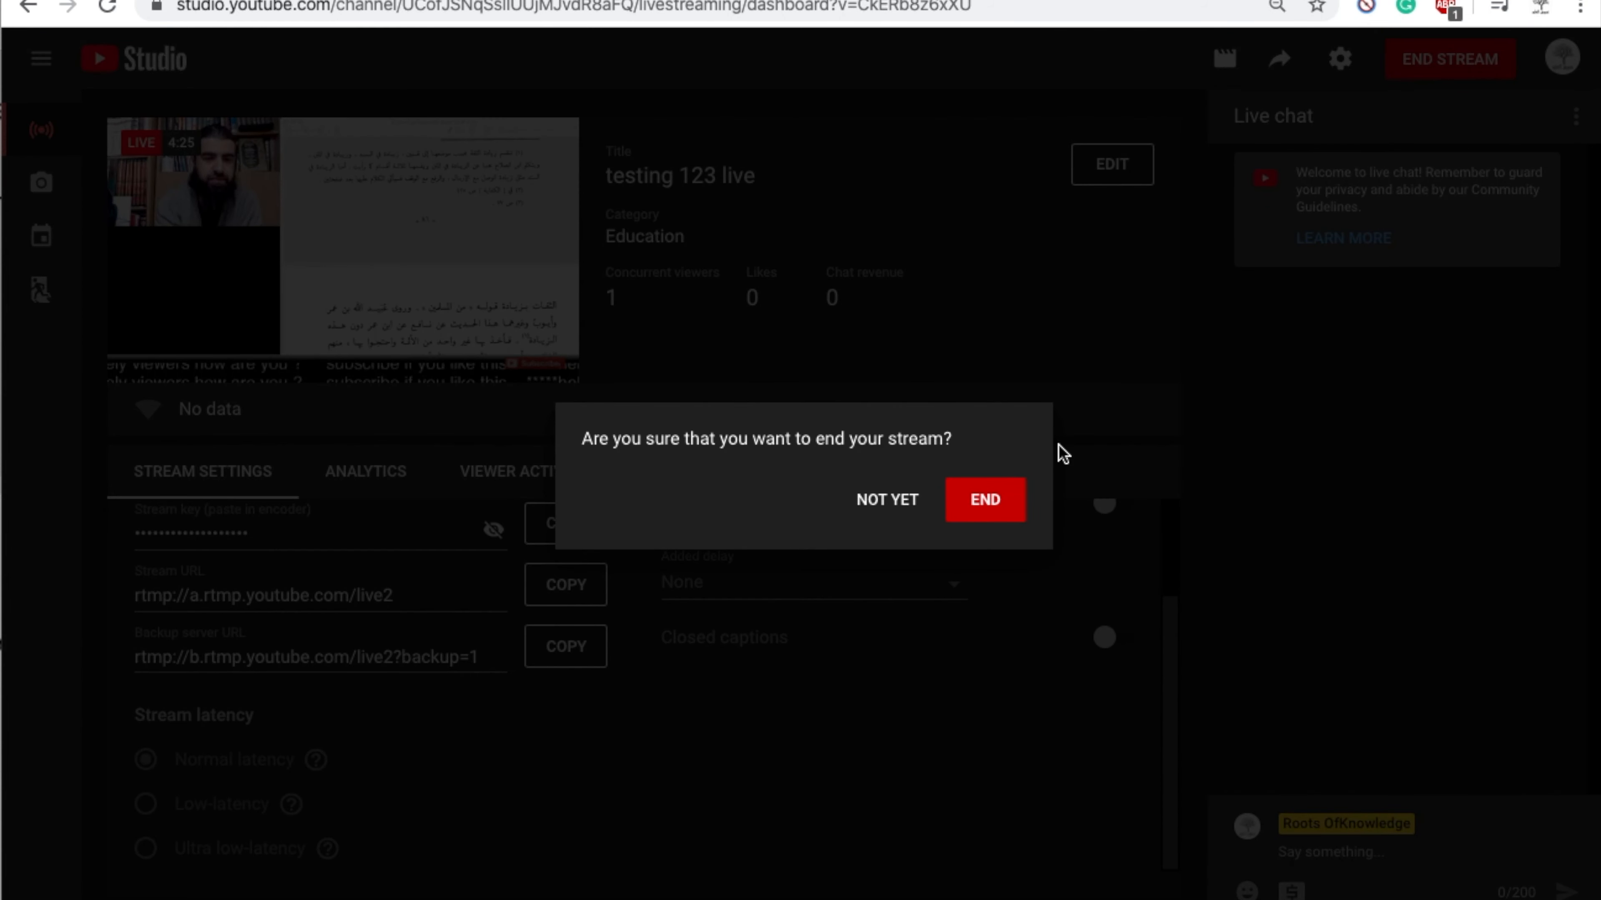
pyautogui.click(981, 505)
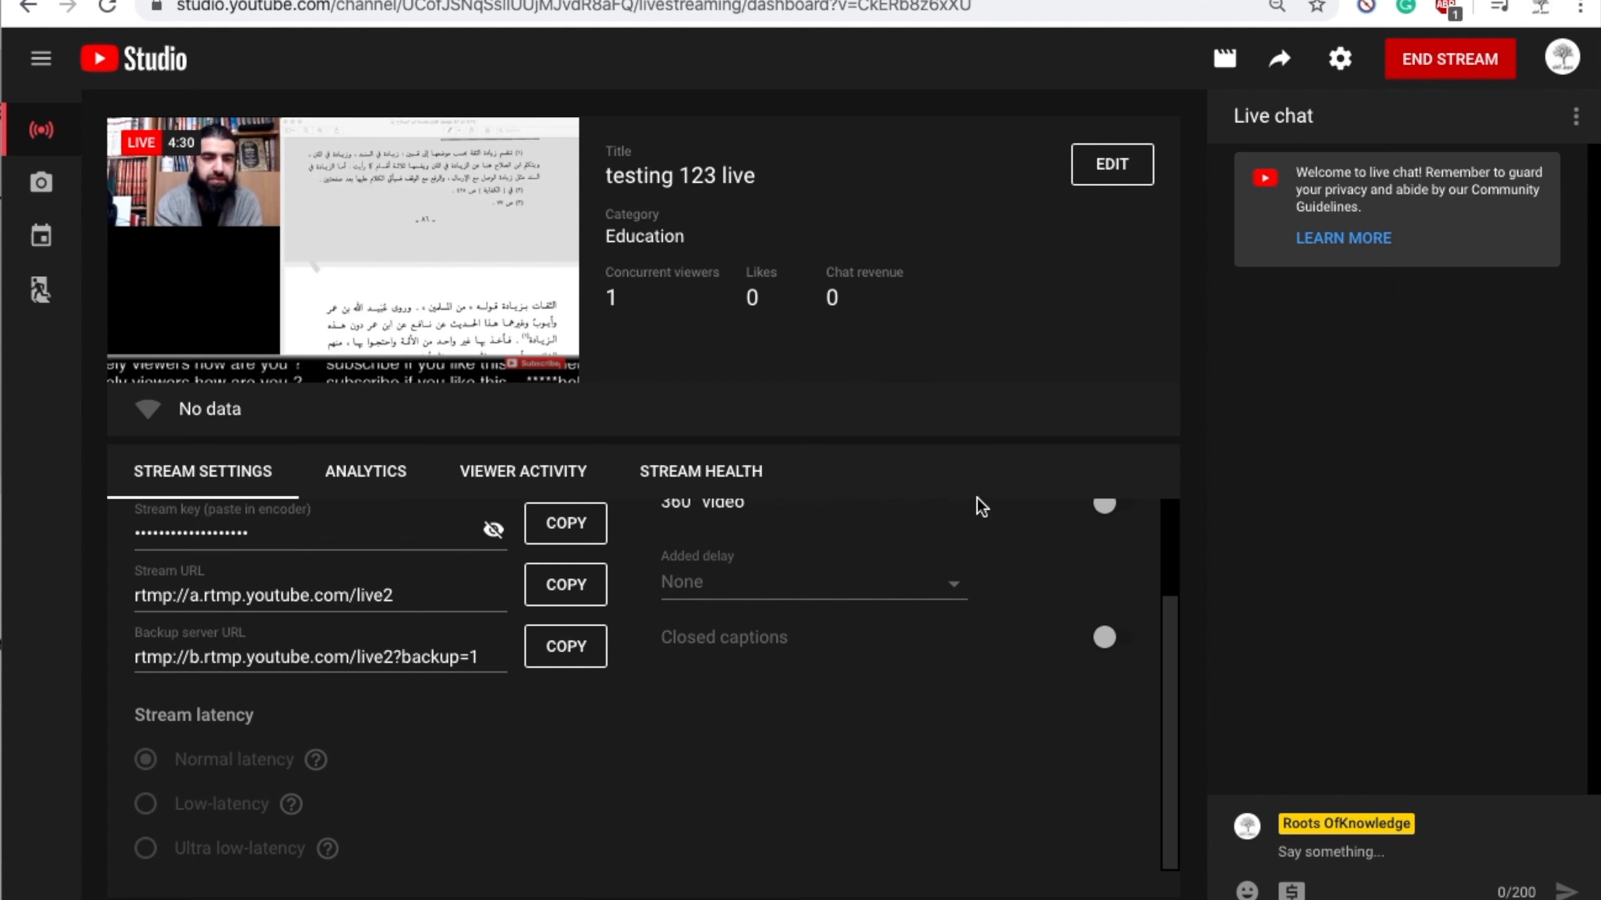